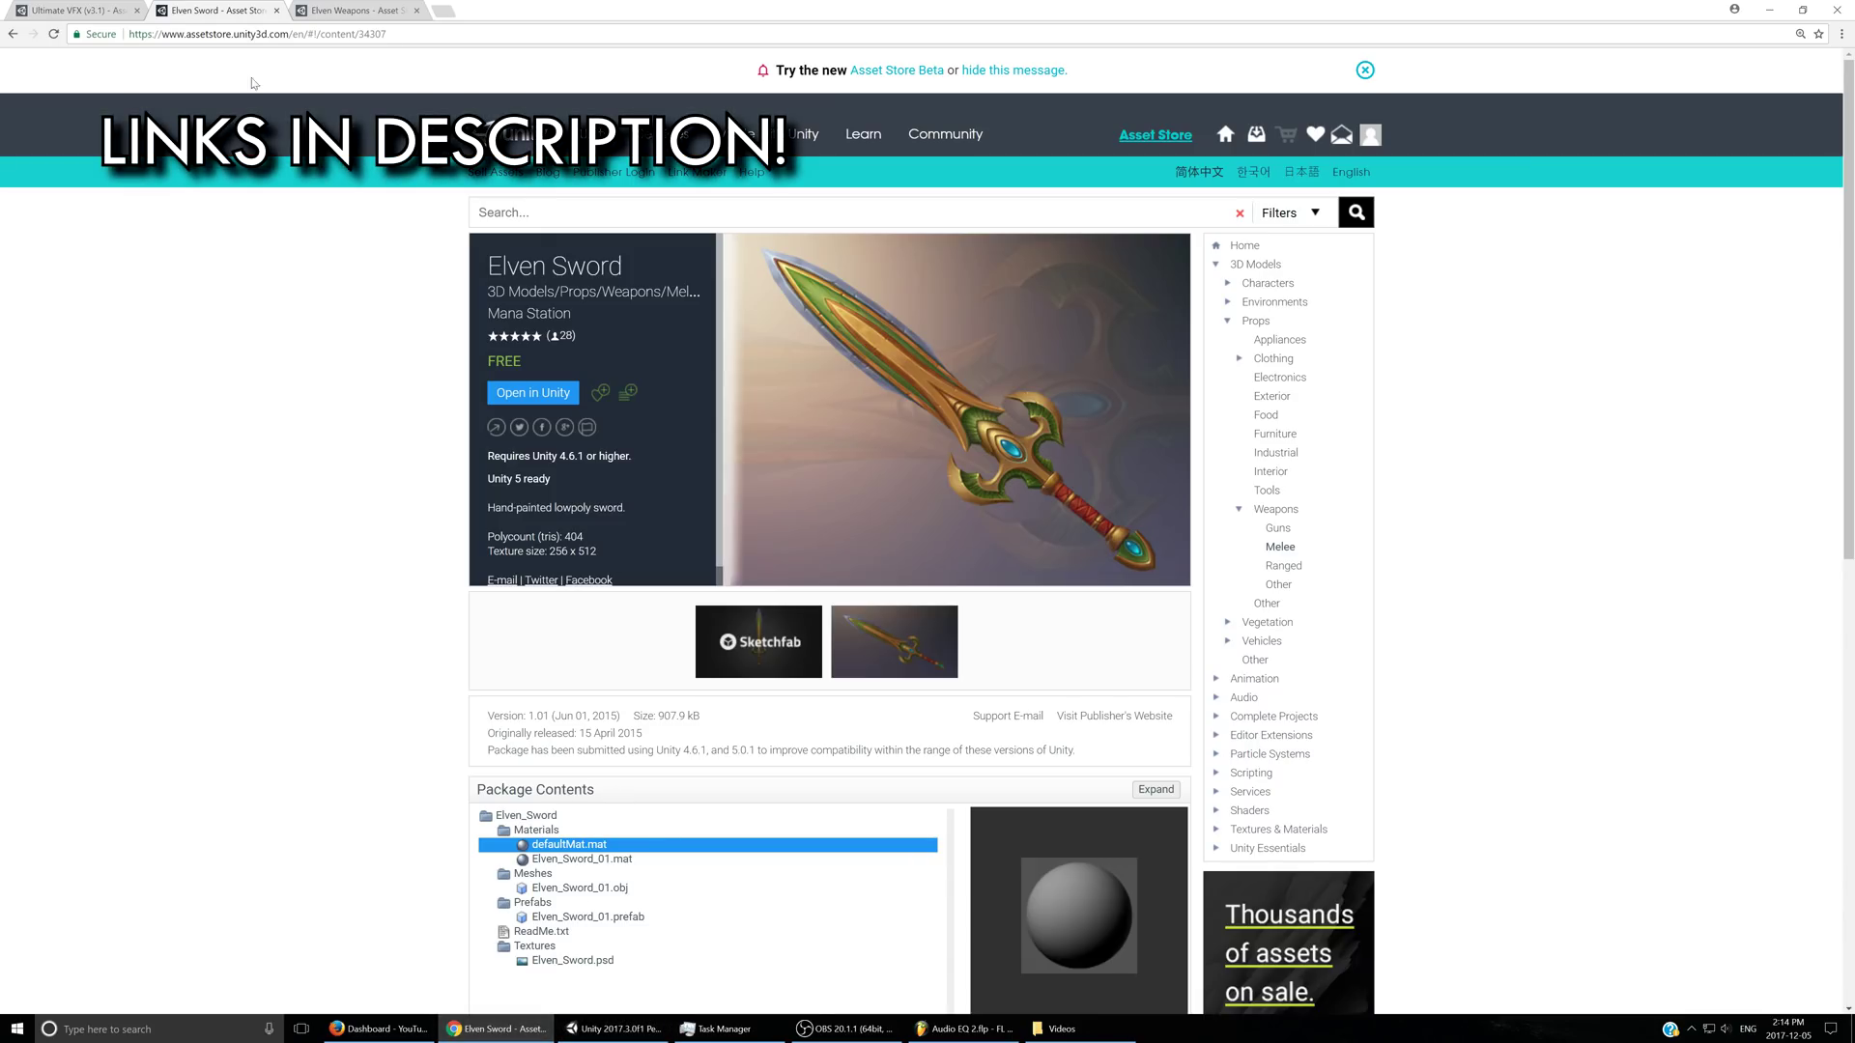
# - Review the Asset Store pages for Ultimate VFX, Elven Sword and Elven Weapons
pyautogui.click(55, 5)
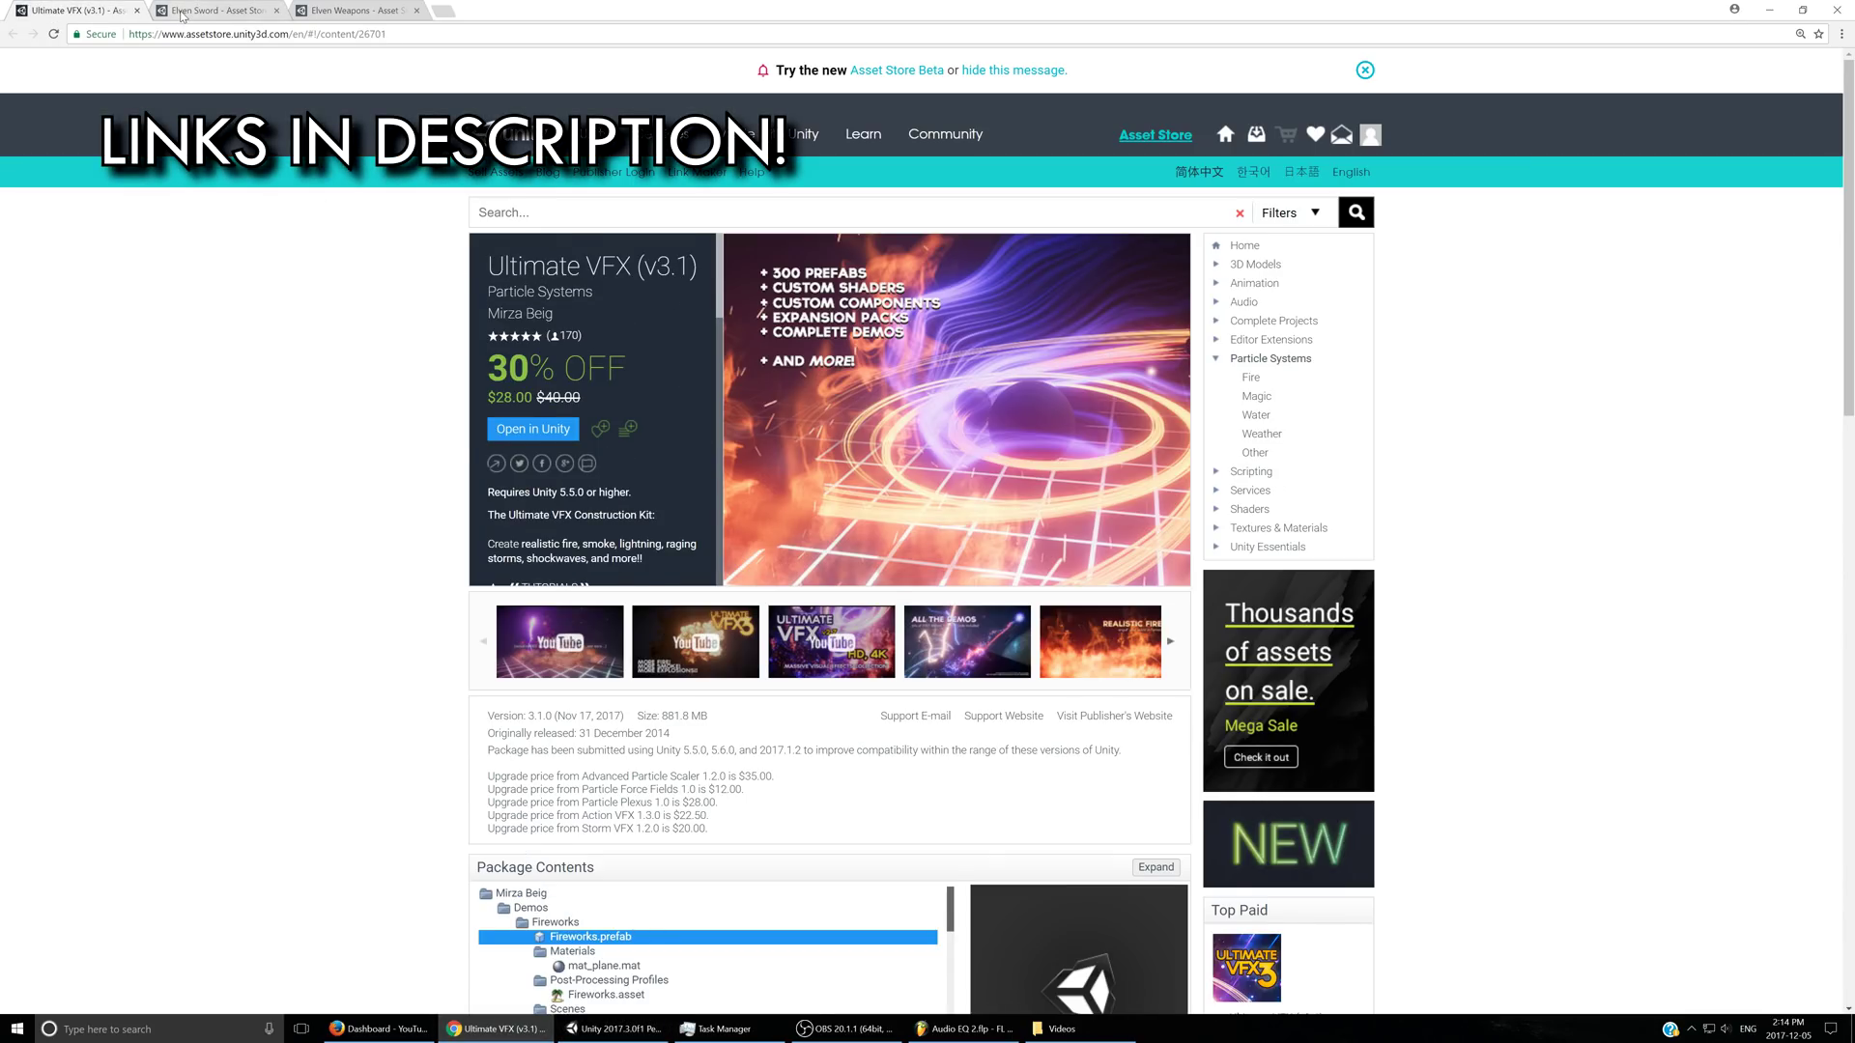
pyautogui.click(181, 13)
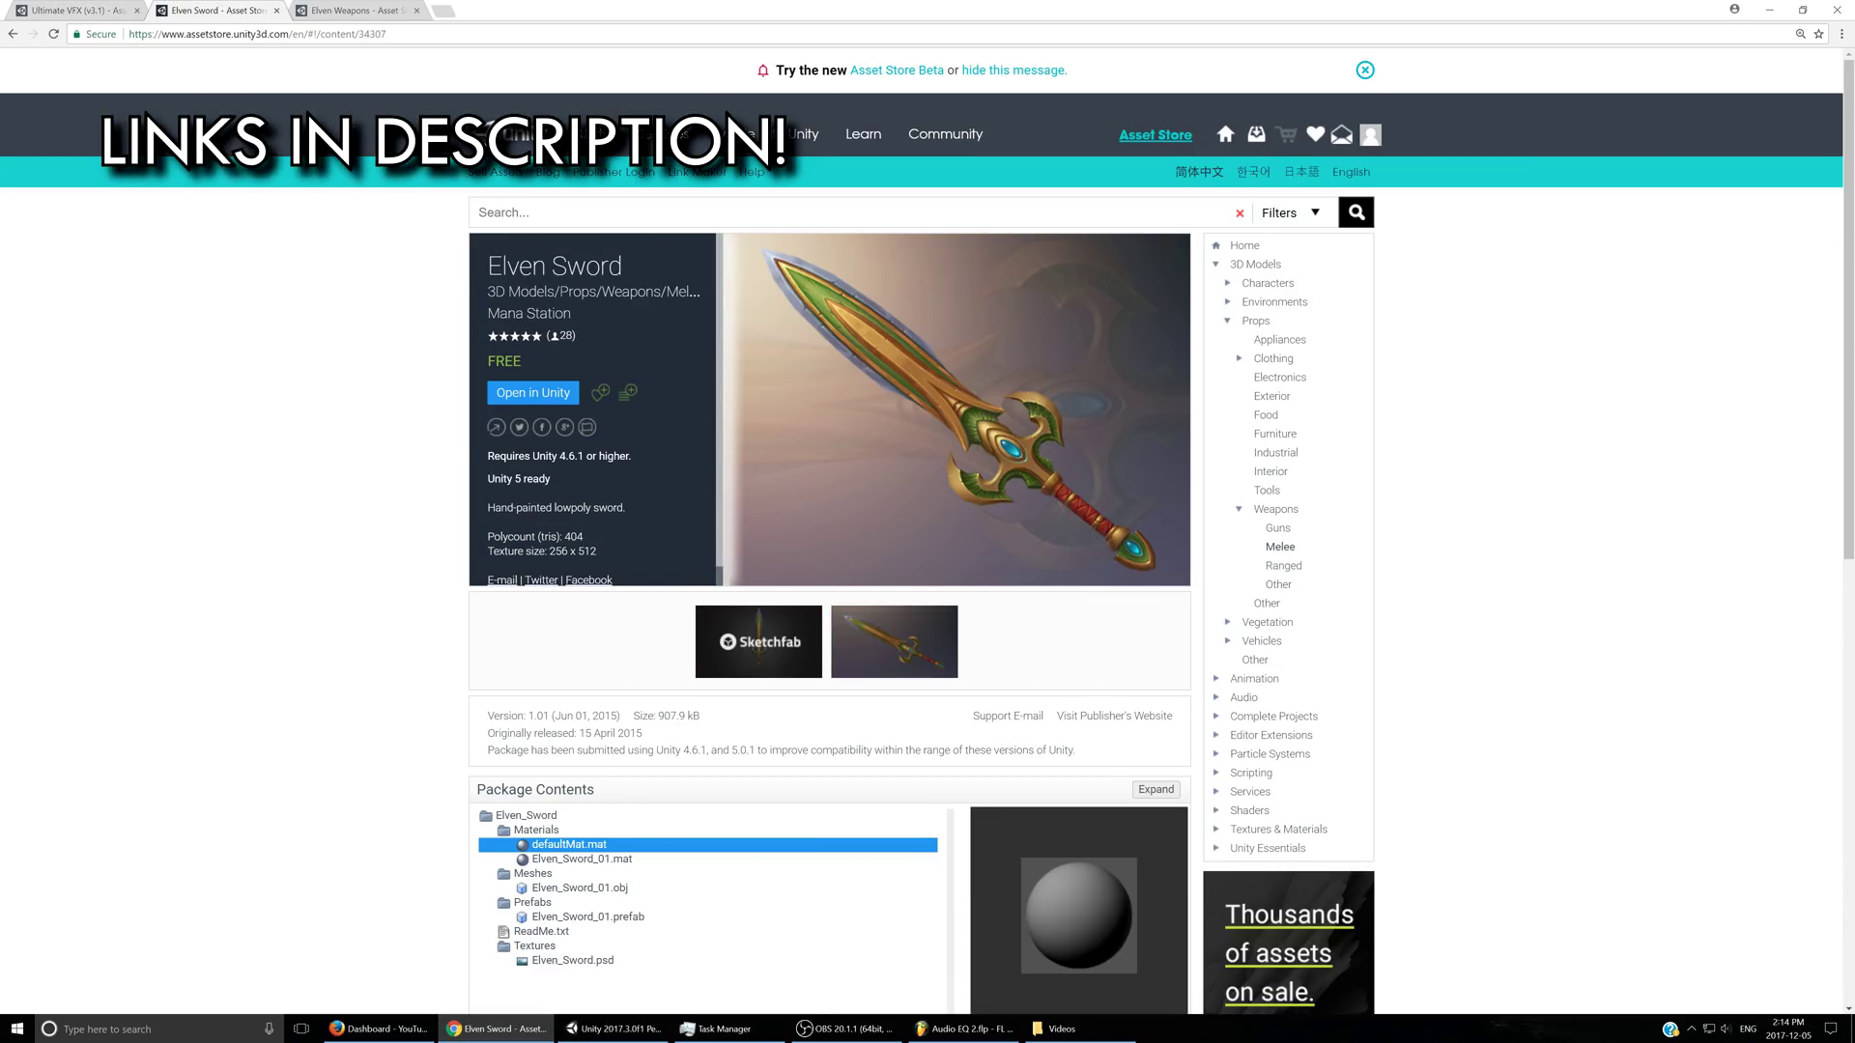
pyautogui.click(345, 12)
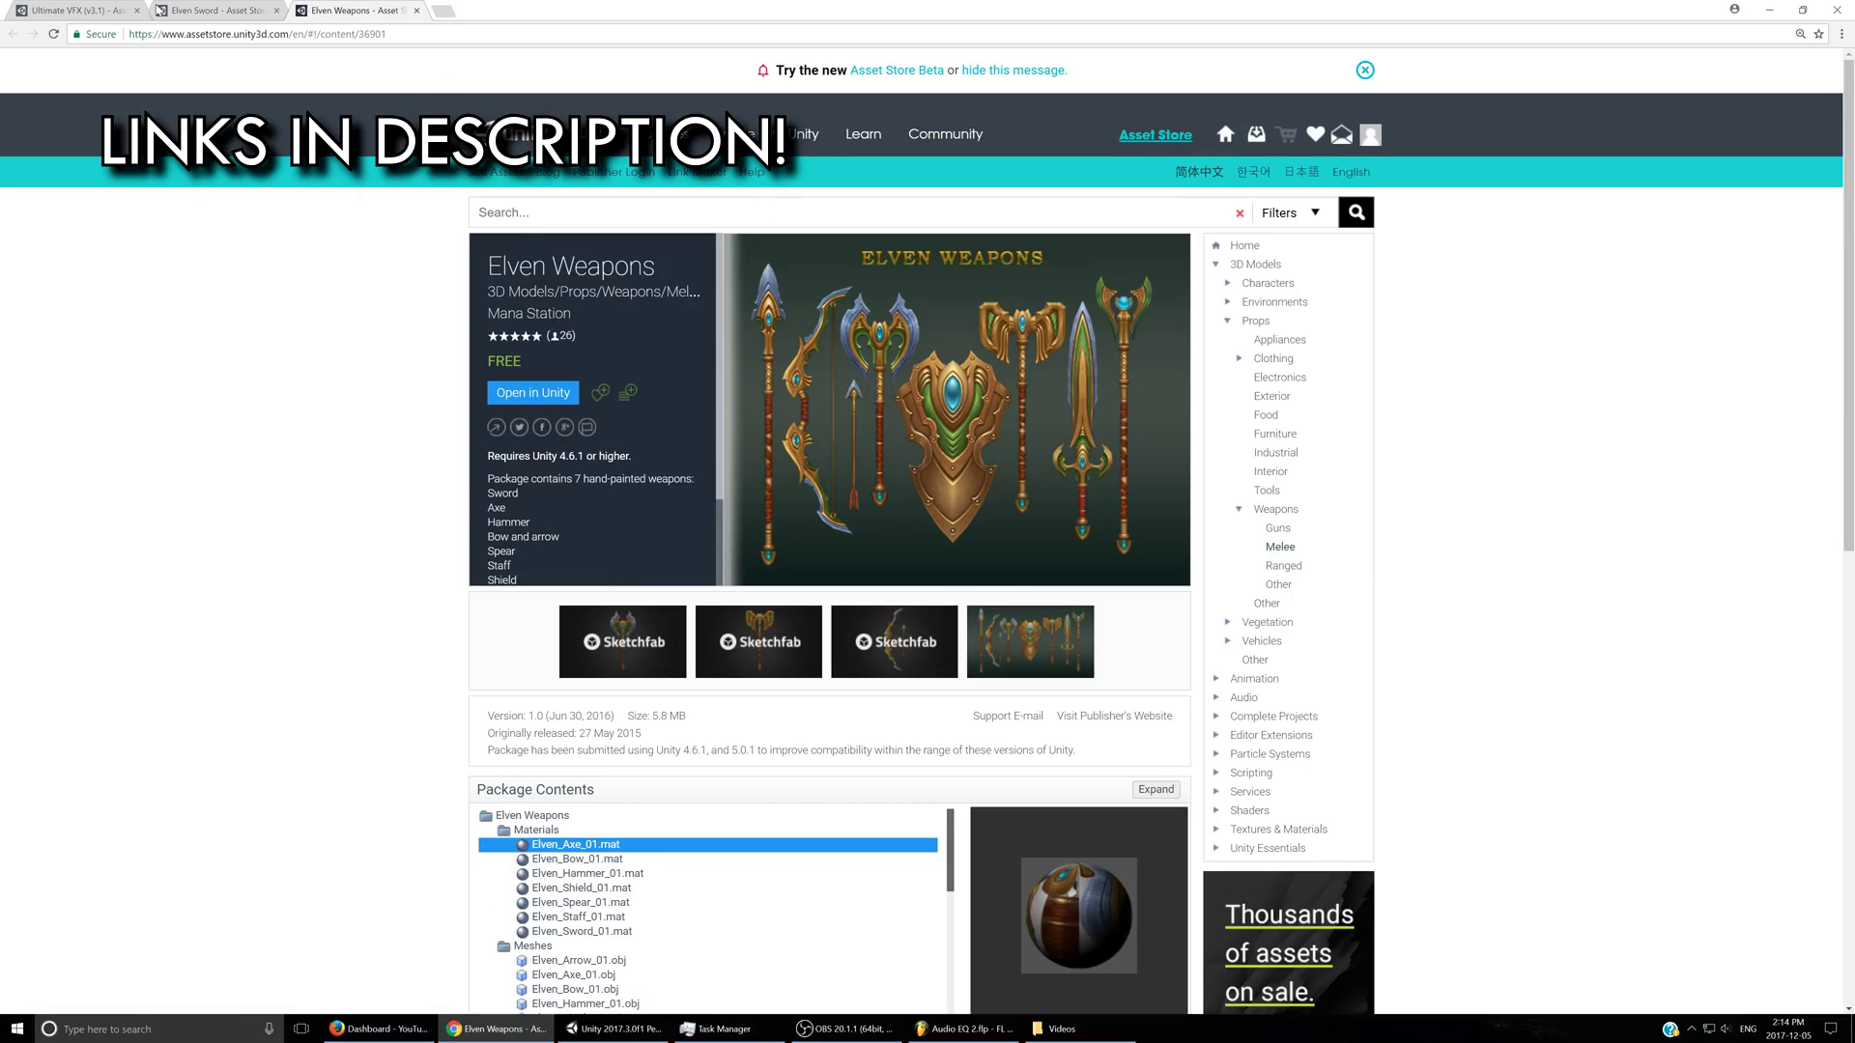
pyautogui.click(159, 10)
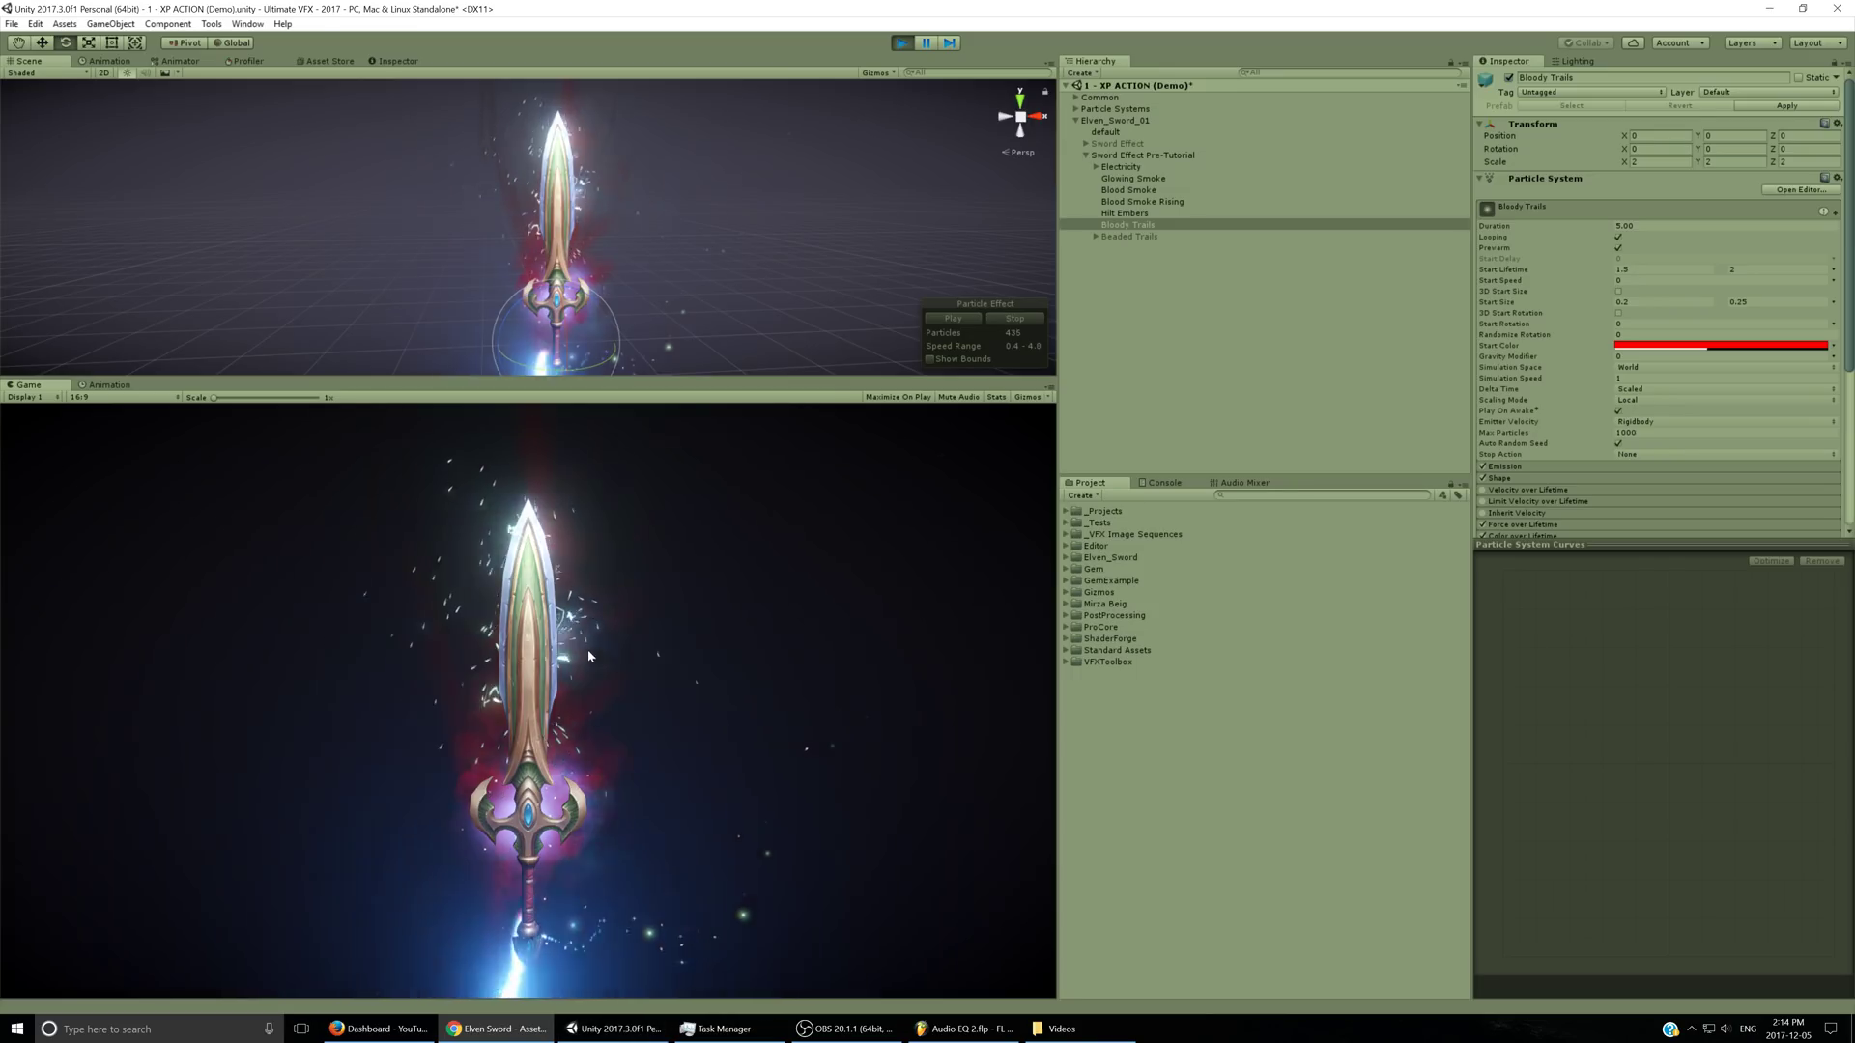
# - Test the running effect's motion by rotating Sword Effect Pre-Tutorial, undoing that rotation, and manipulating the parent Elven_Sword_01
pyautogui.click(1143, 155)
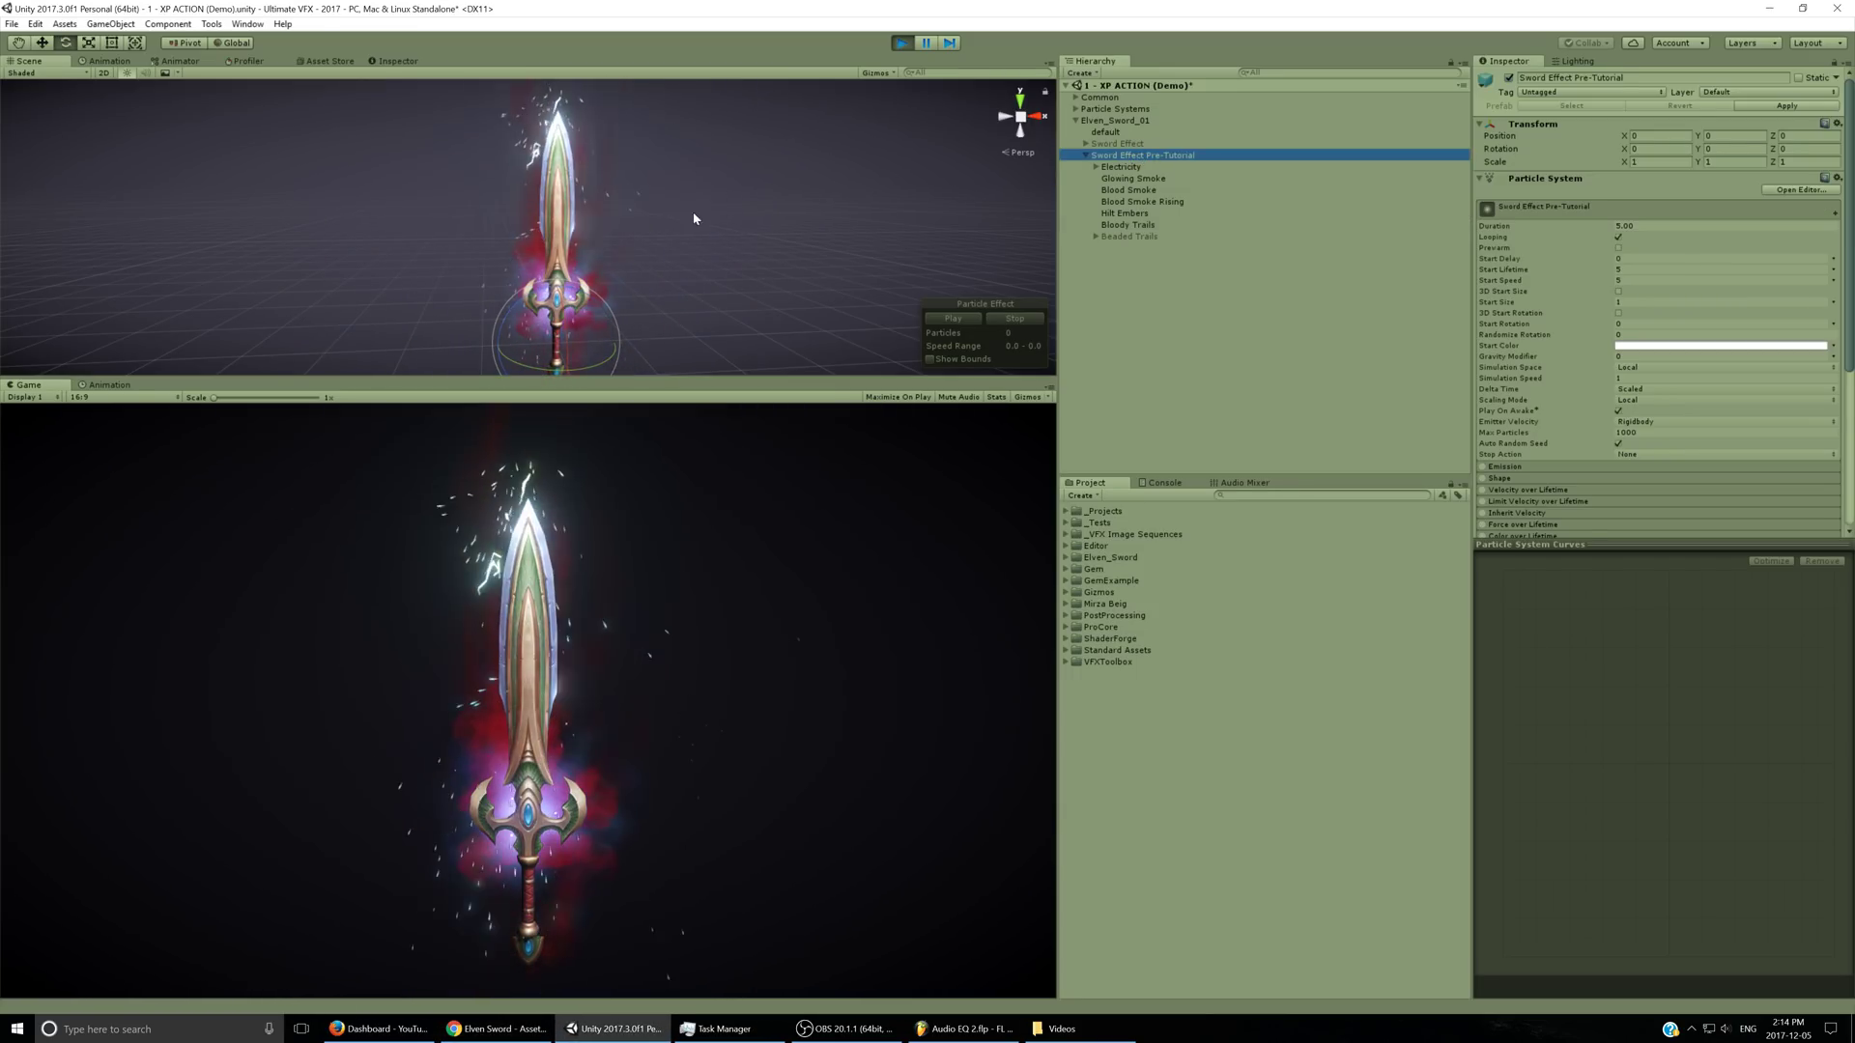
pyautogui.moveTo(565, 305); pyautogui.dragTo(447, 358)
pyautogui.hotkey('ctrl', 'z')
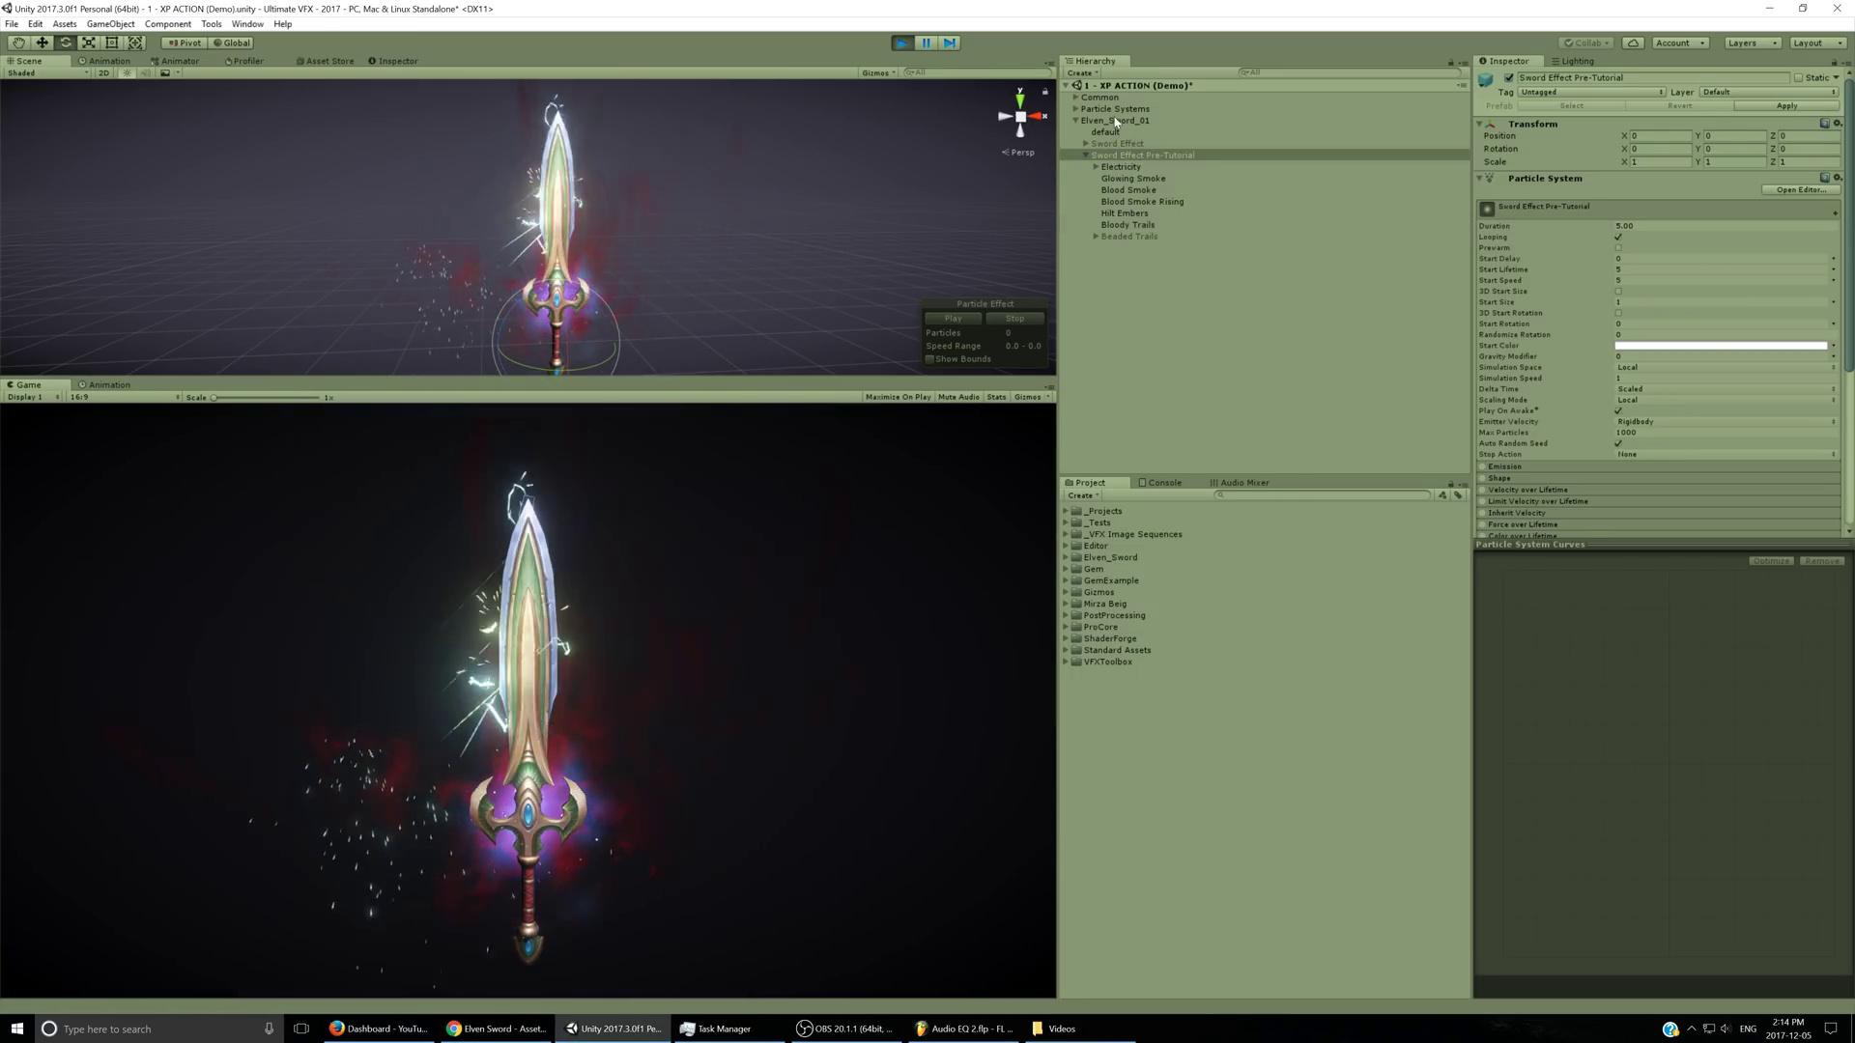
pyautogui.click(1115, 121)
pyautogui.moveTo(578, 321); pyautogui.dragTo(623, 690)
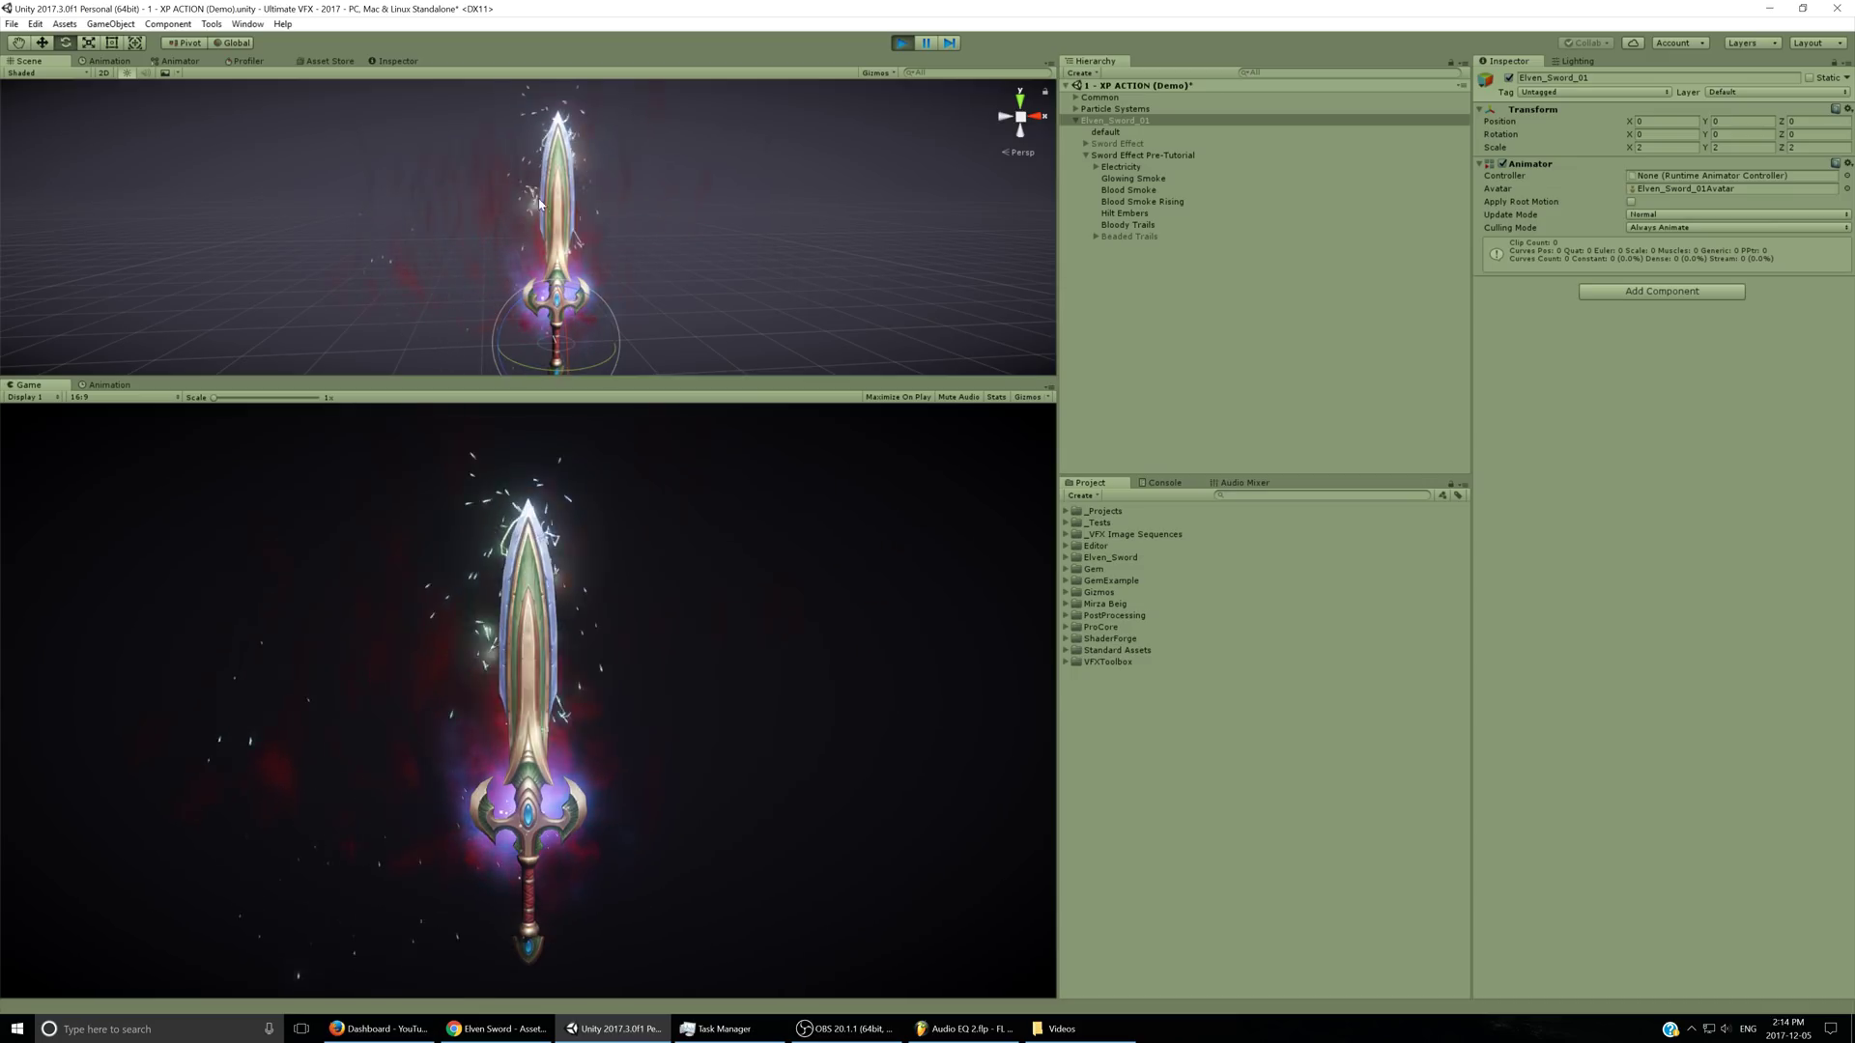
# - Try a higher Electricity emission rate over time, and check the Simulation Space options of Bloody Trails
pyautogui.click(1120, 166)
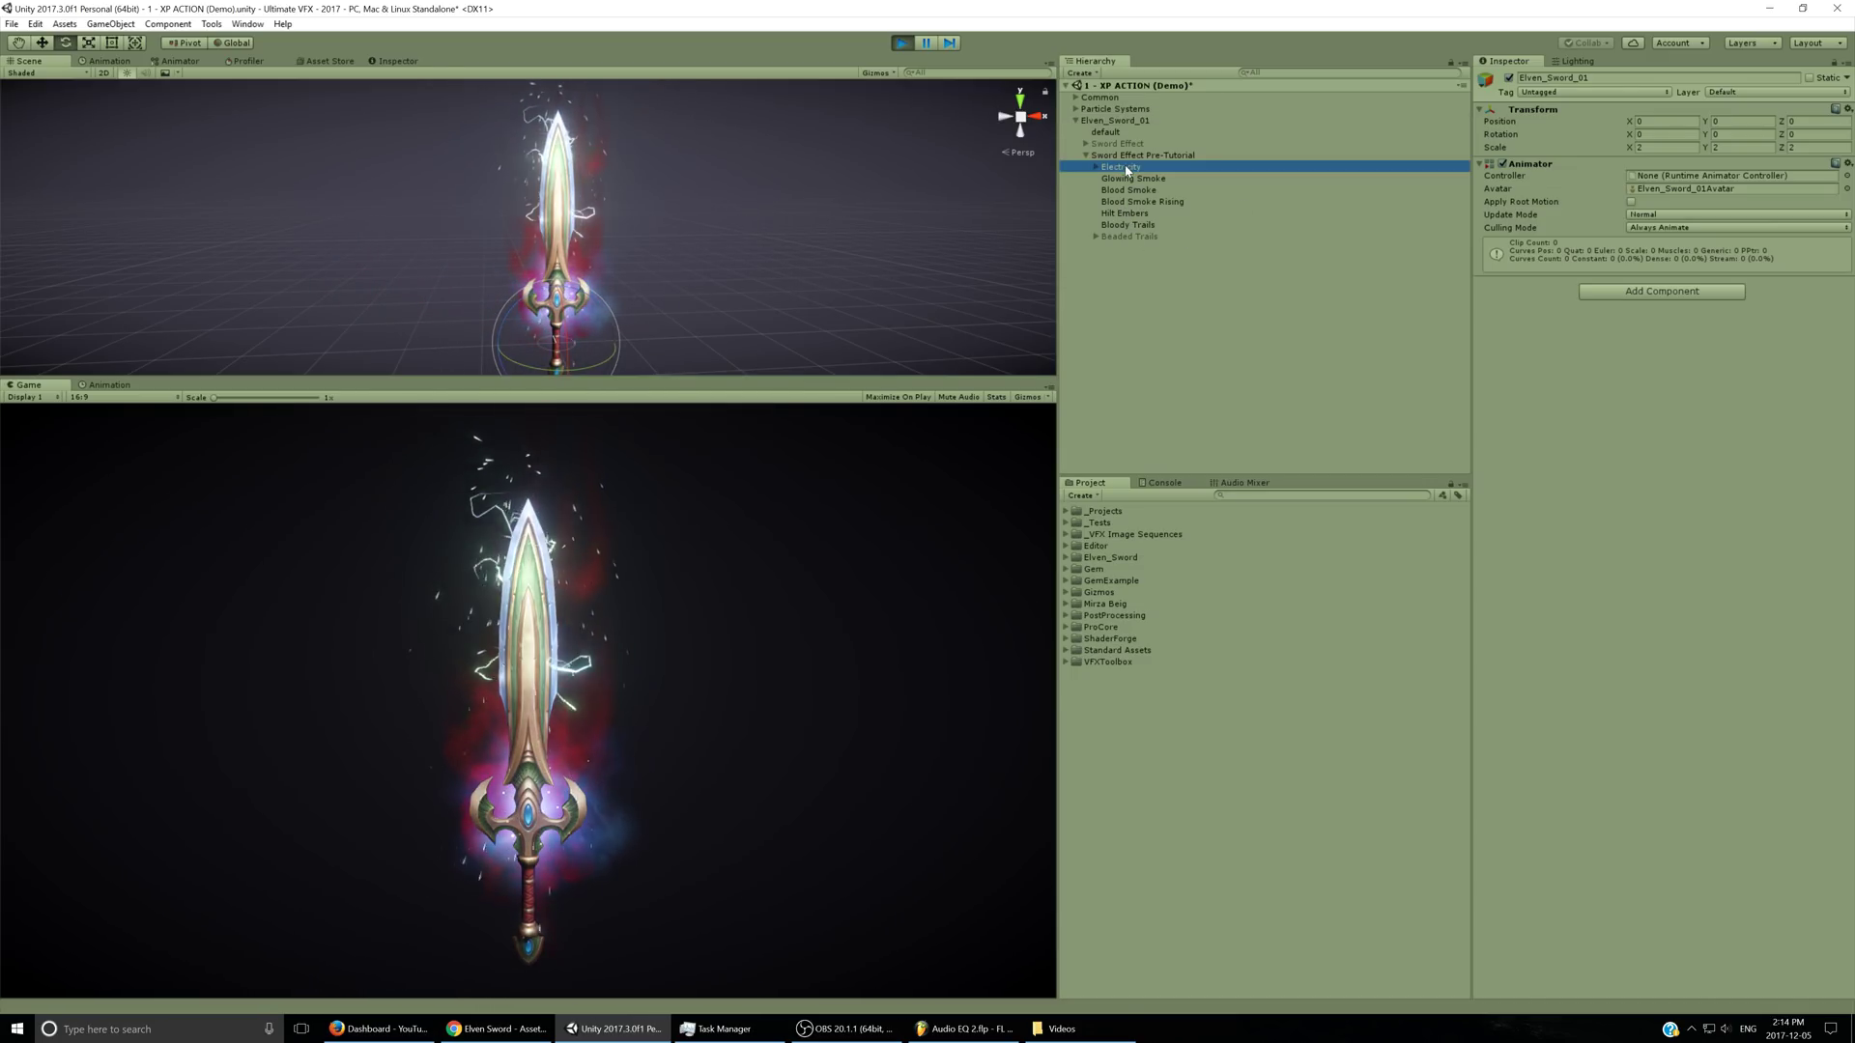
pyautogui.moveTo(1561, 489); pyautogui.dragTo(594, 233)
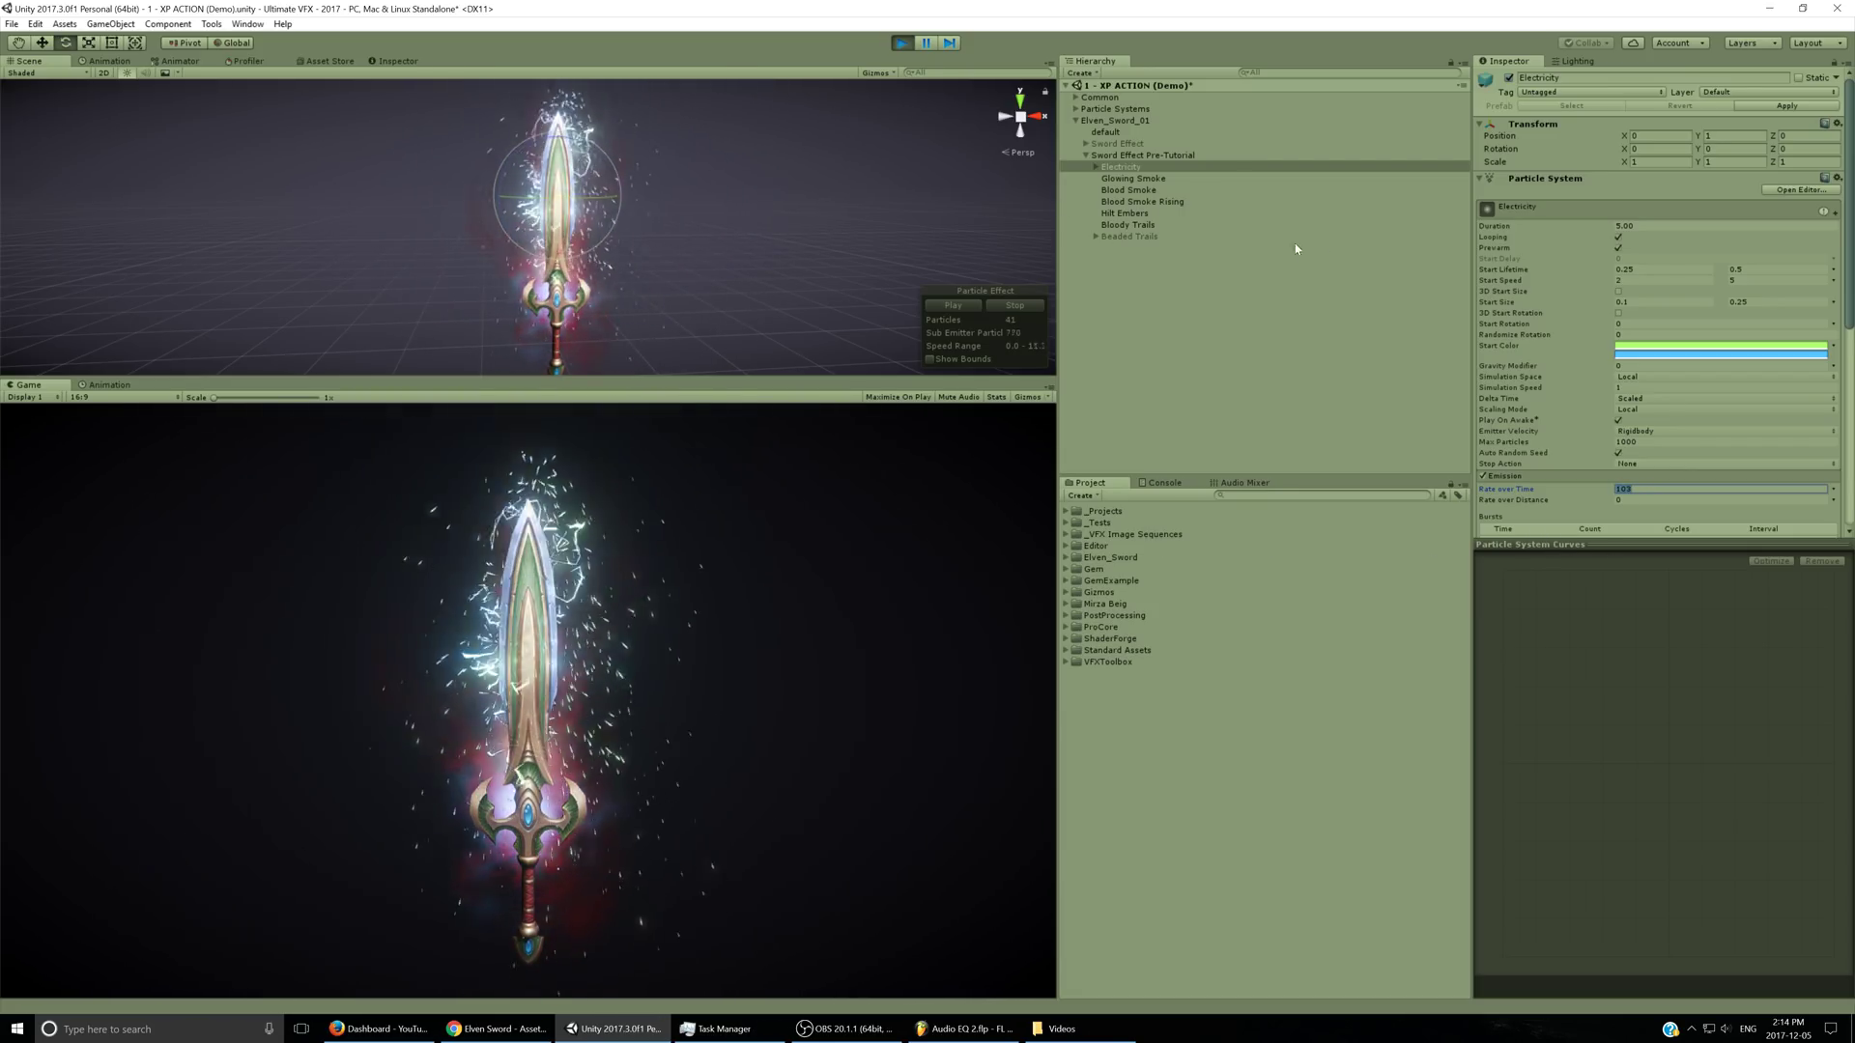
pyautogui.click(1128, 224)
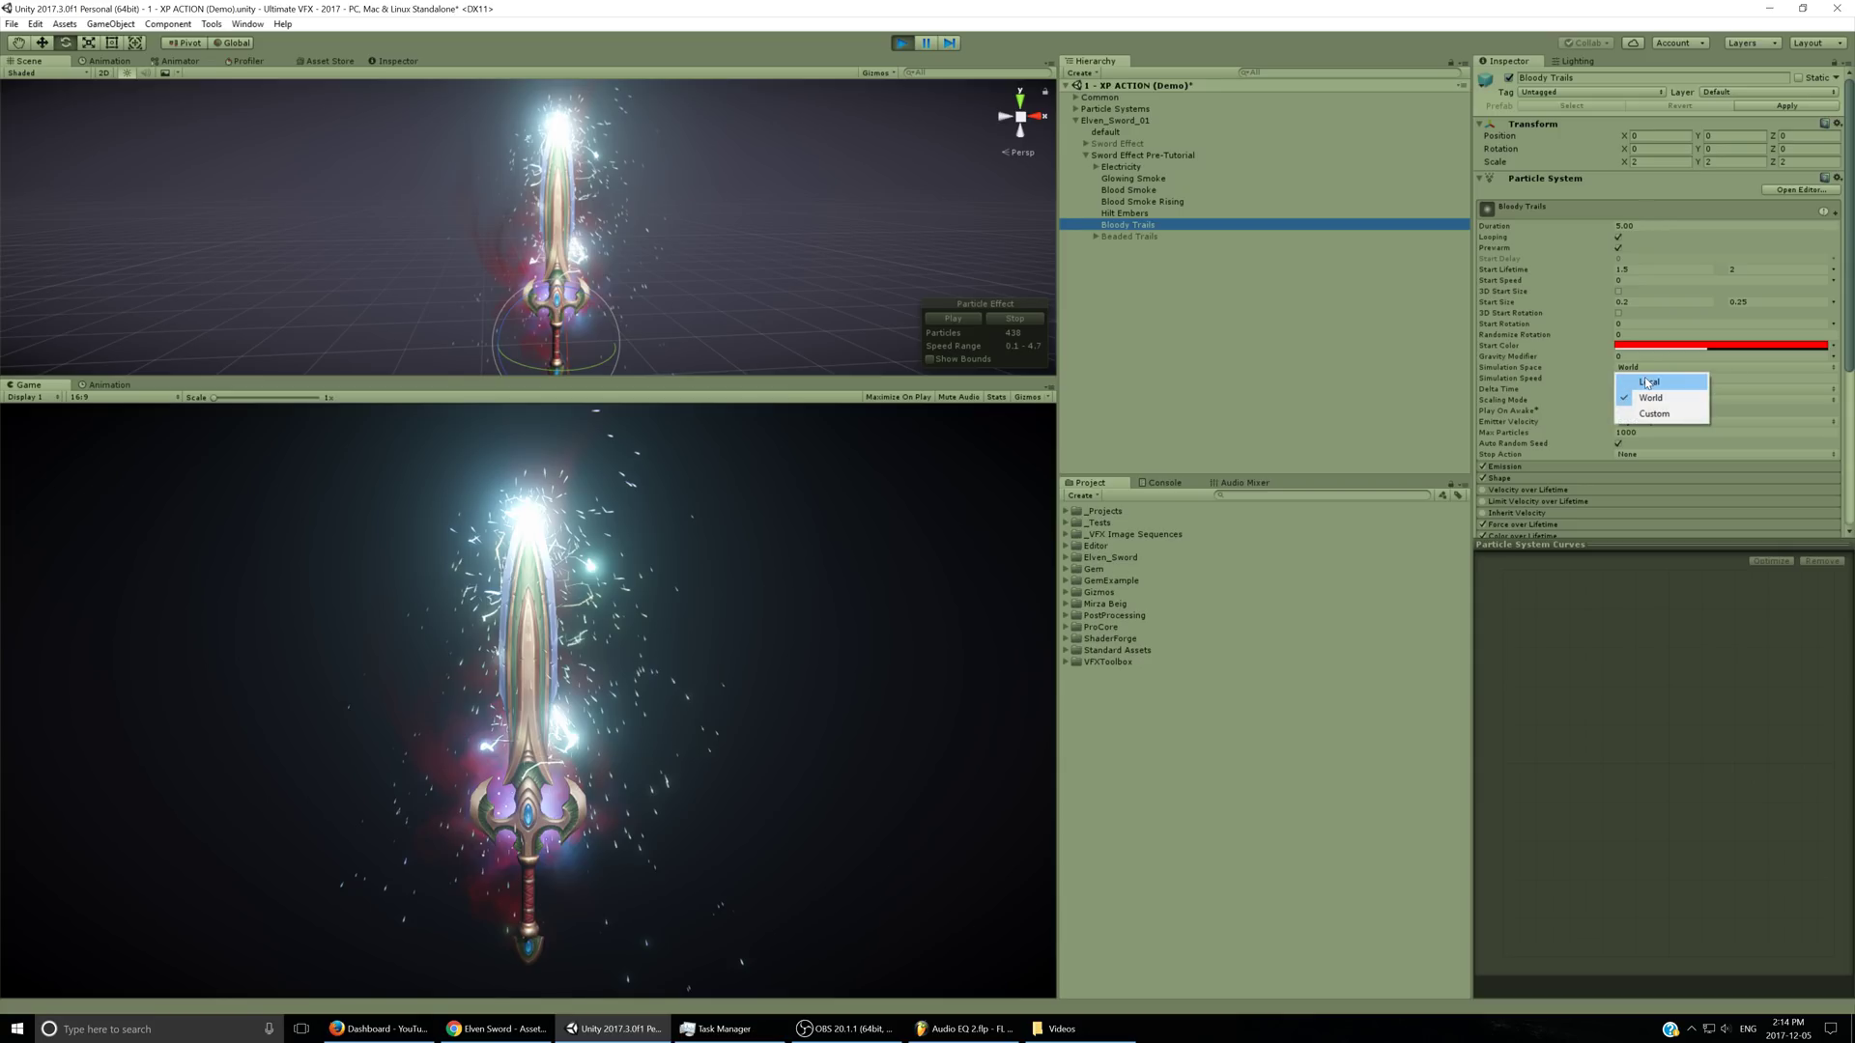
pyautogui.click(1115, 119)
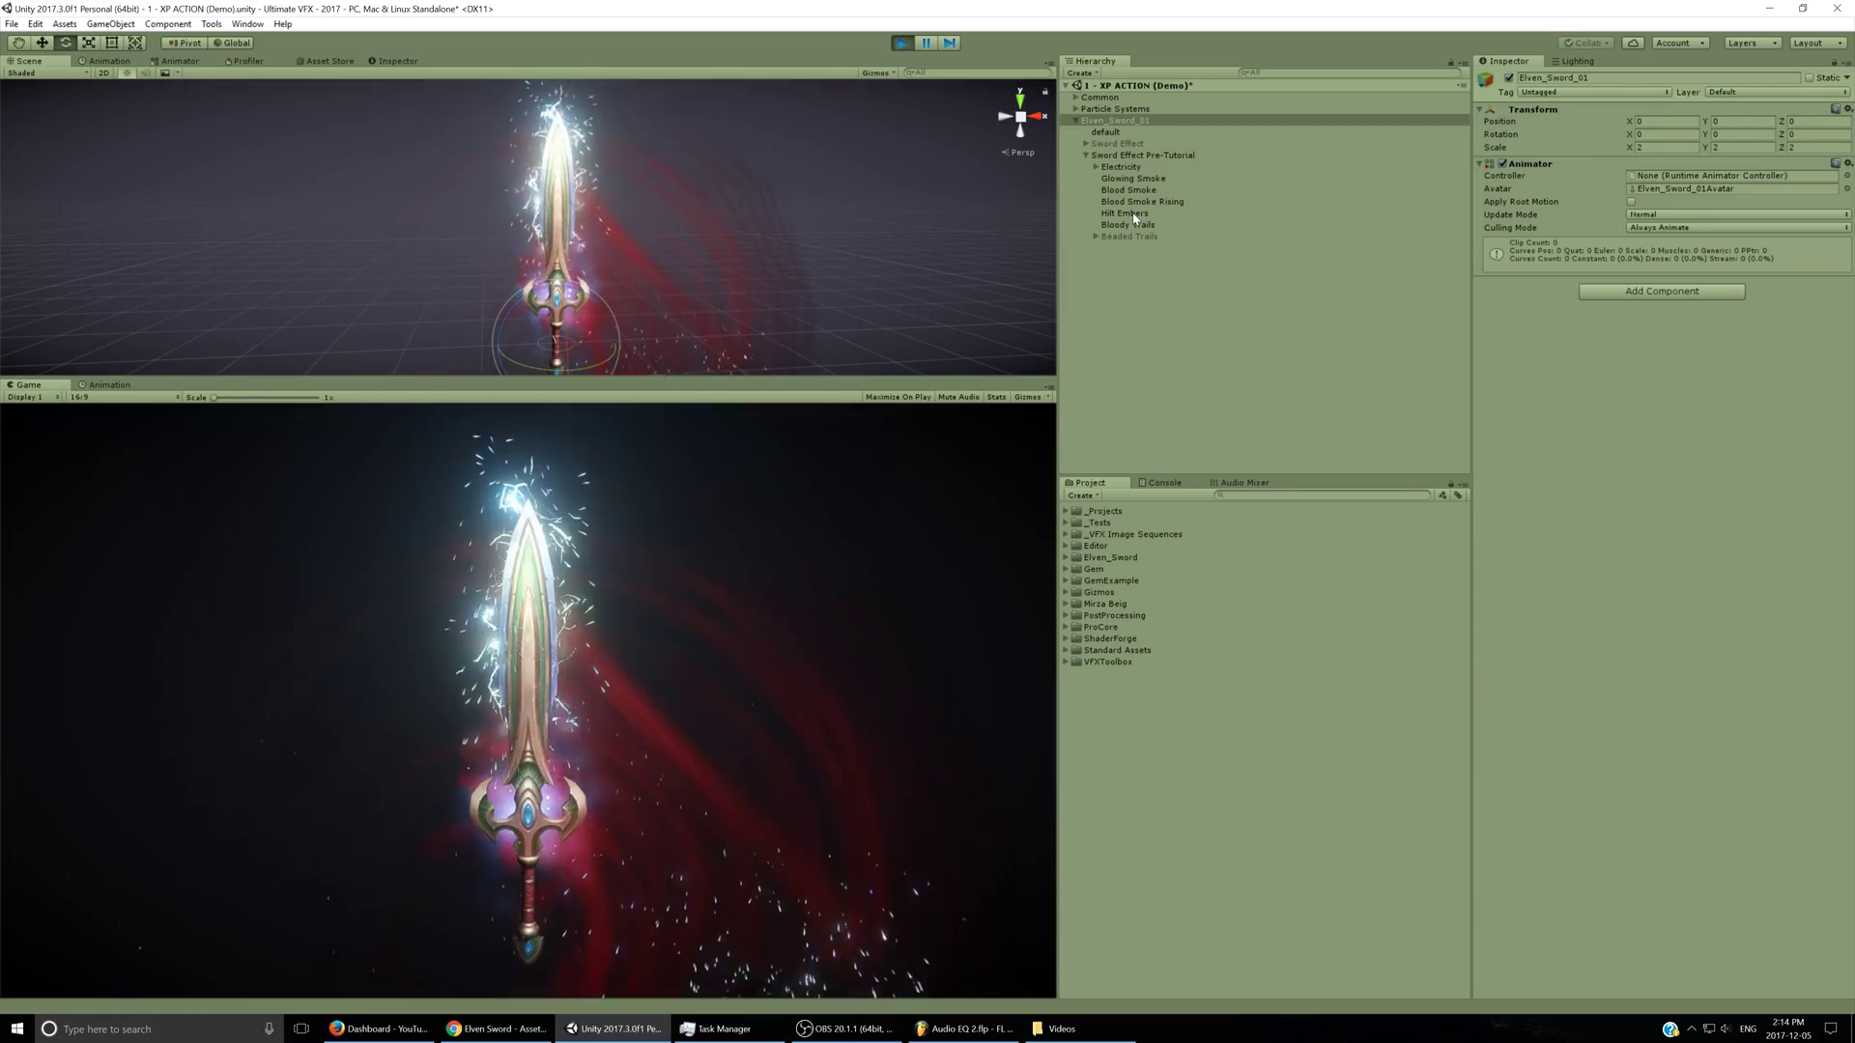
# - Deactivate the Glowing Smoke, Blood Smoke, Blood Smoke Rising and Hilt Embers systems in the running scene
pyautogui.click(1125, 213)
pyautogui.keyDown('shift'); pyautogui.click(1138, 179); pyautogui.keyUp('shift')
pyautogui.click(1509, 78)
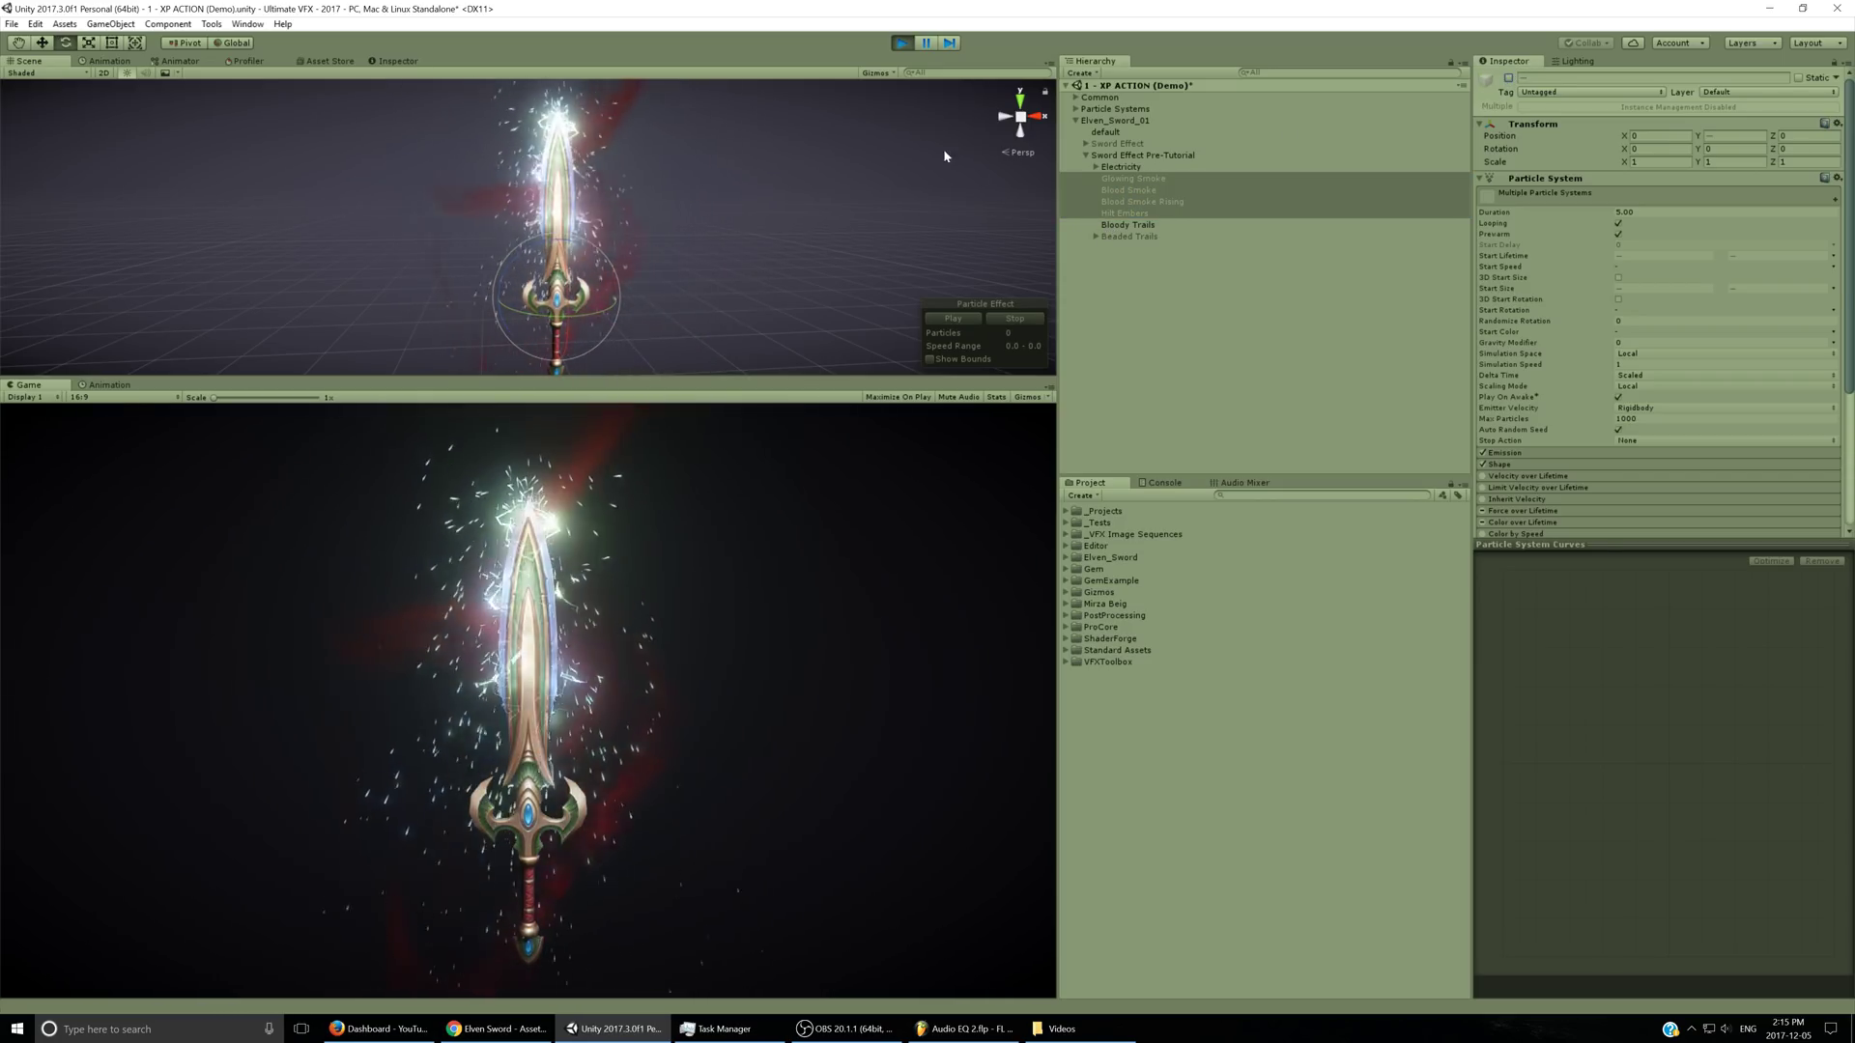
# - Exit play mode and add a particle system under Elven_Sword_01 with its Emission, Shape and Renderer modules disabled
pyautogui.hotkey('ctrl', 'p')
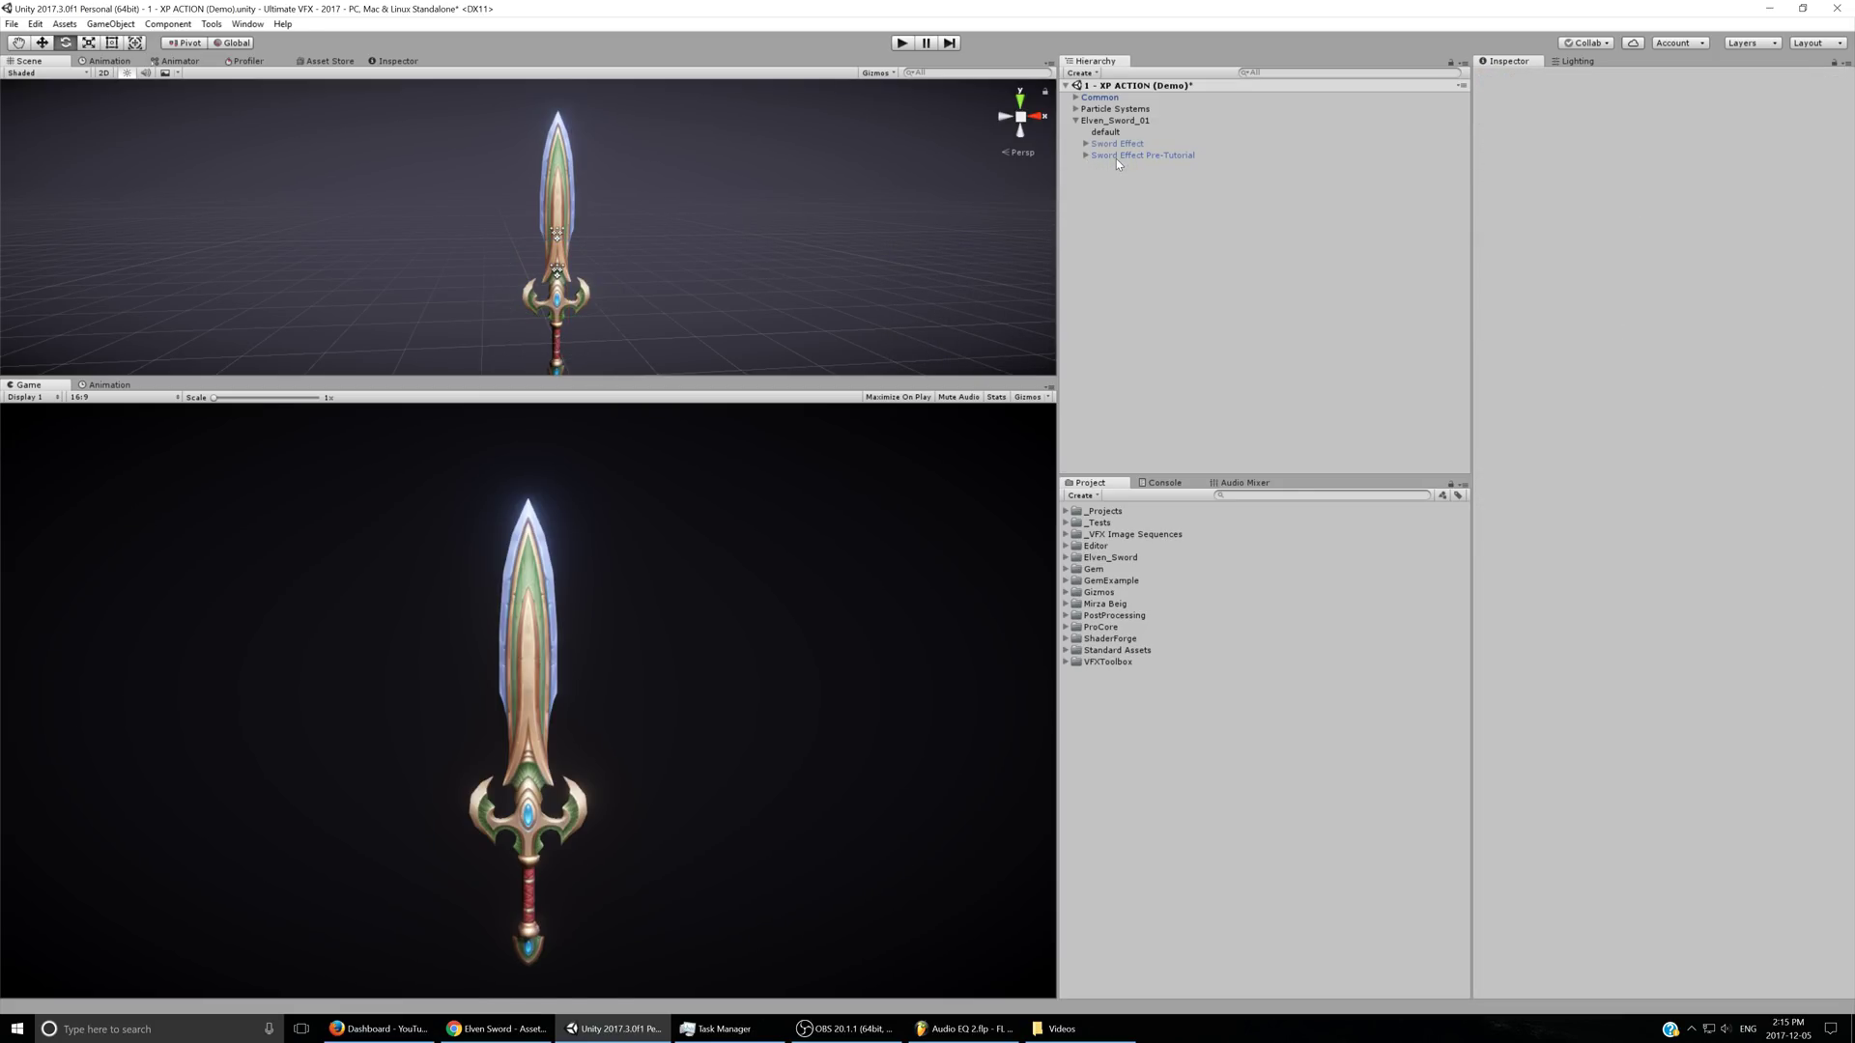
pyautogui.rightClick(1109, 119)
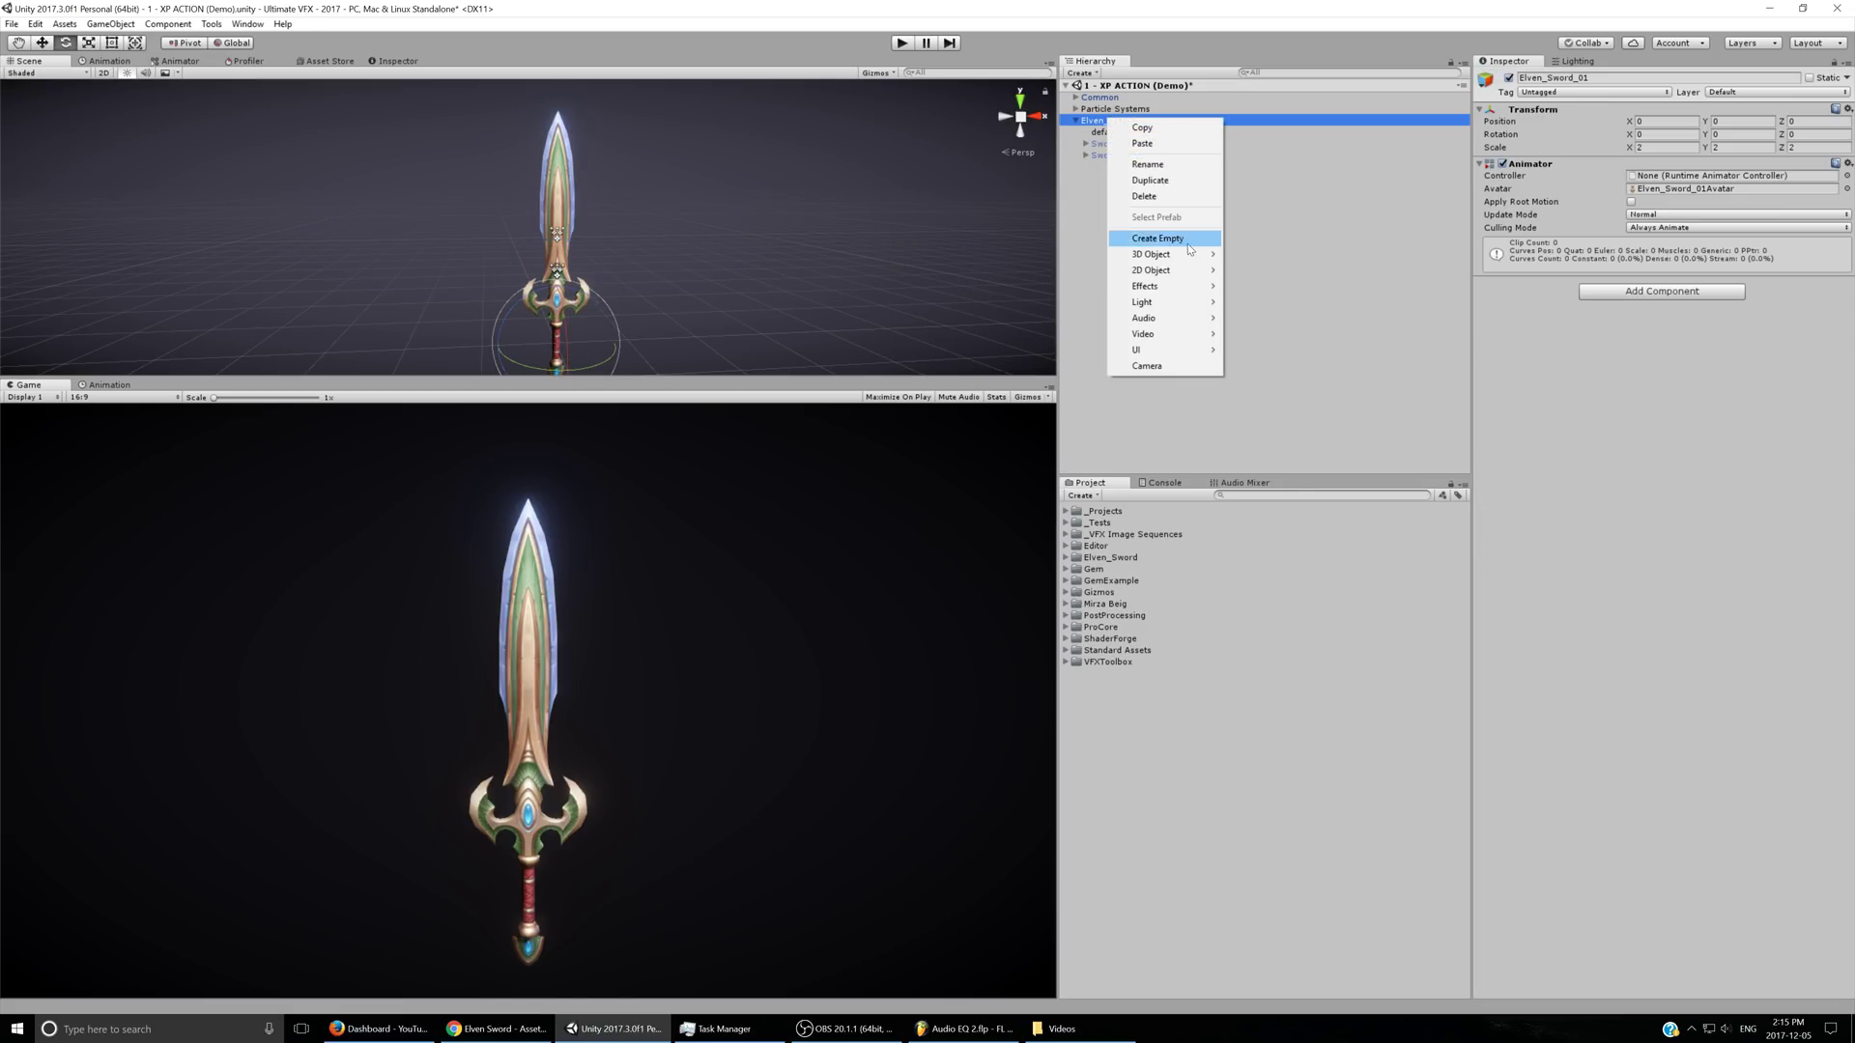
pyautogui.click(1267, 287)
pyautogui.scroll(-3, 1545, 310)
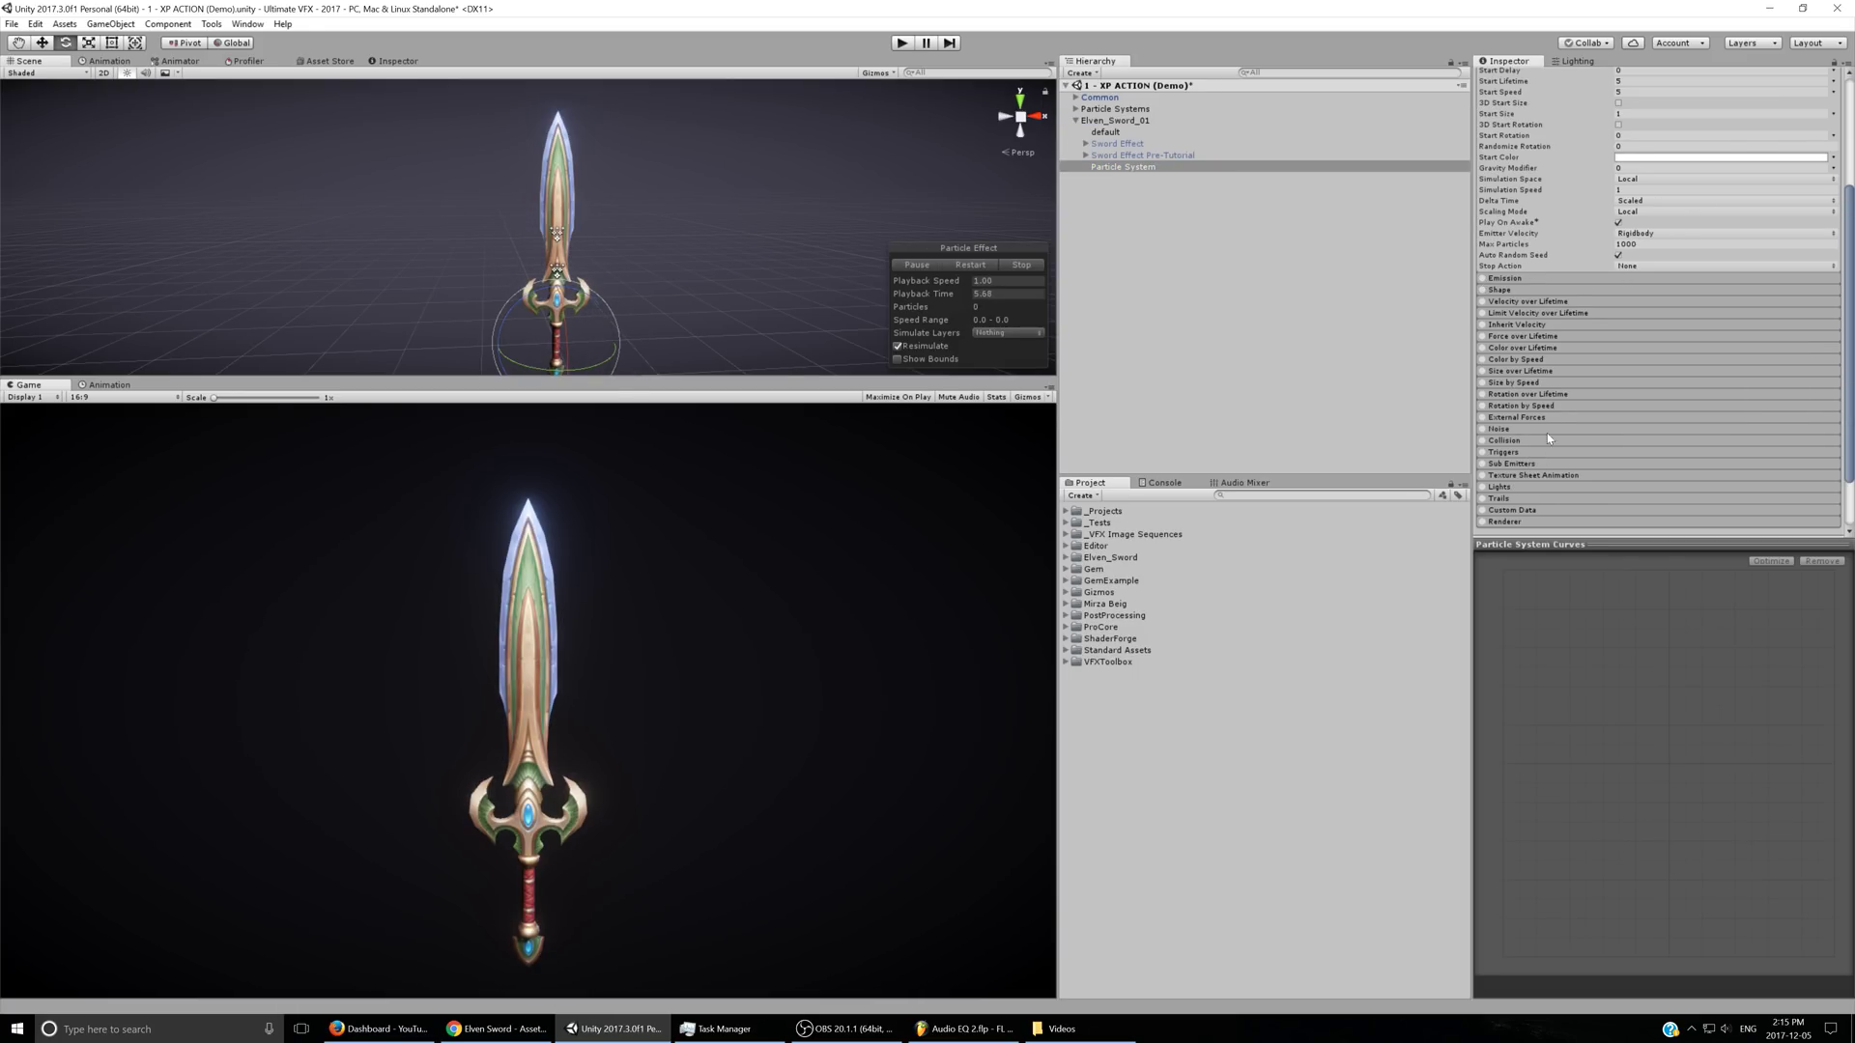
pyautogui.scroll(3, 1498, 512)
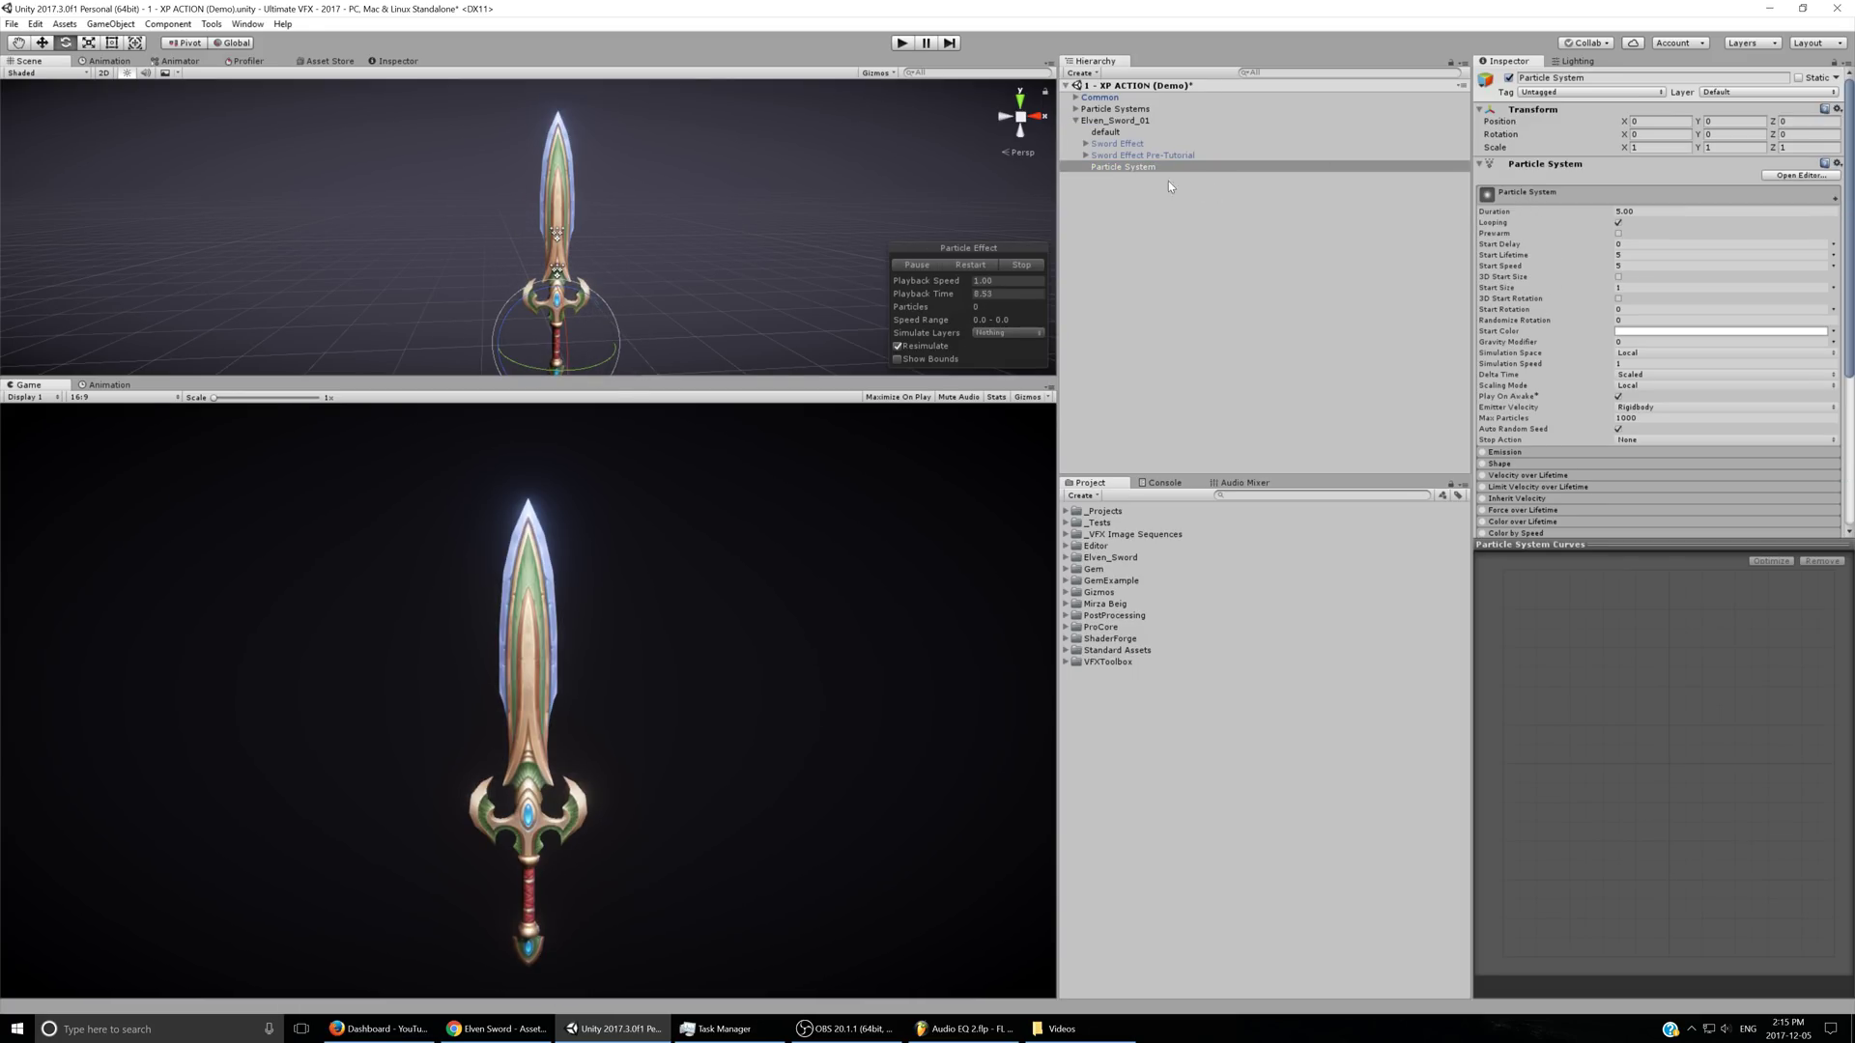
pyautogui.scroll(-5, 1575, 290)
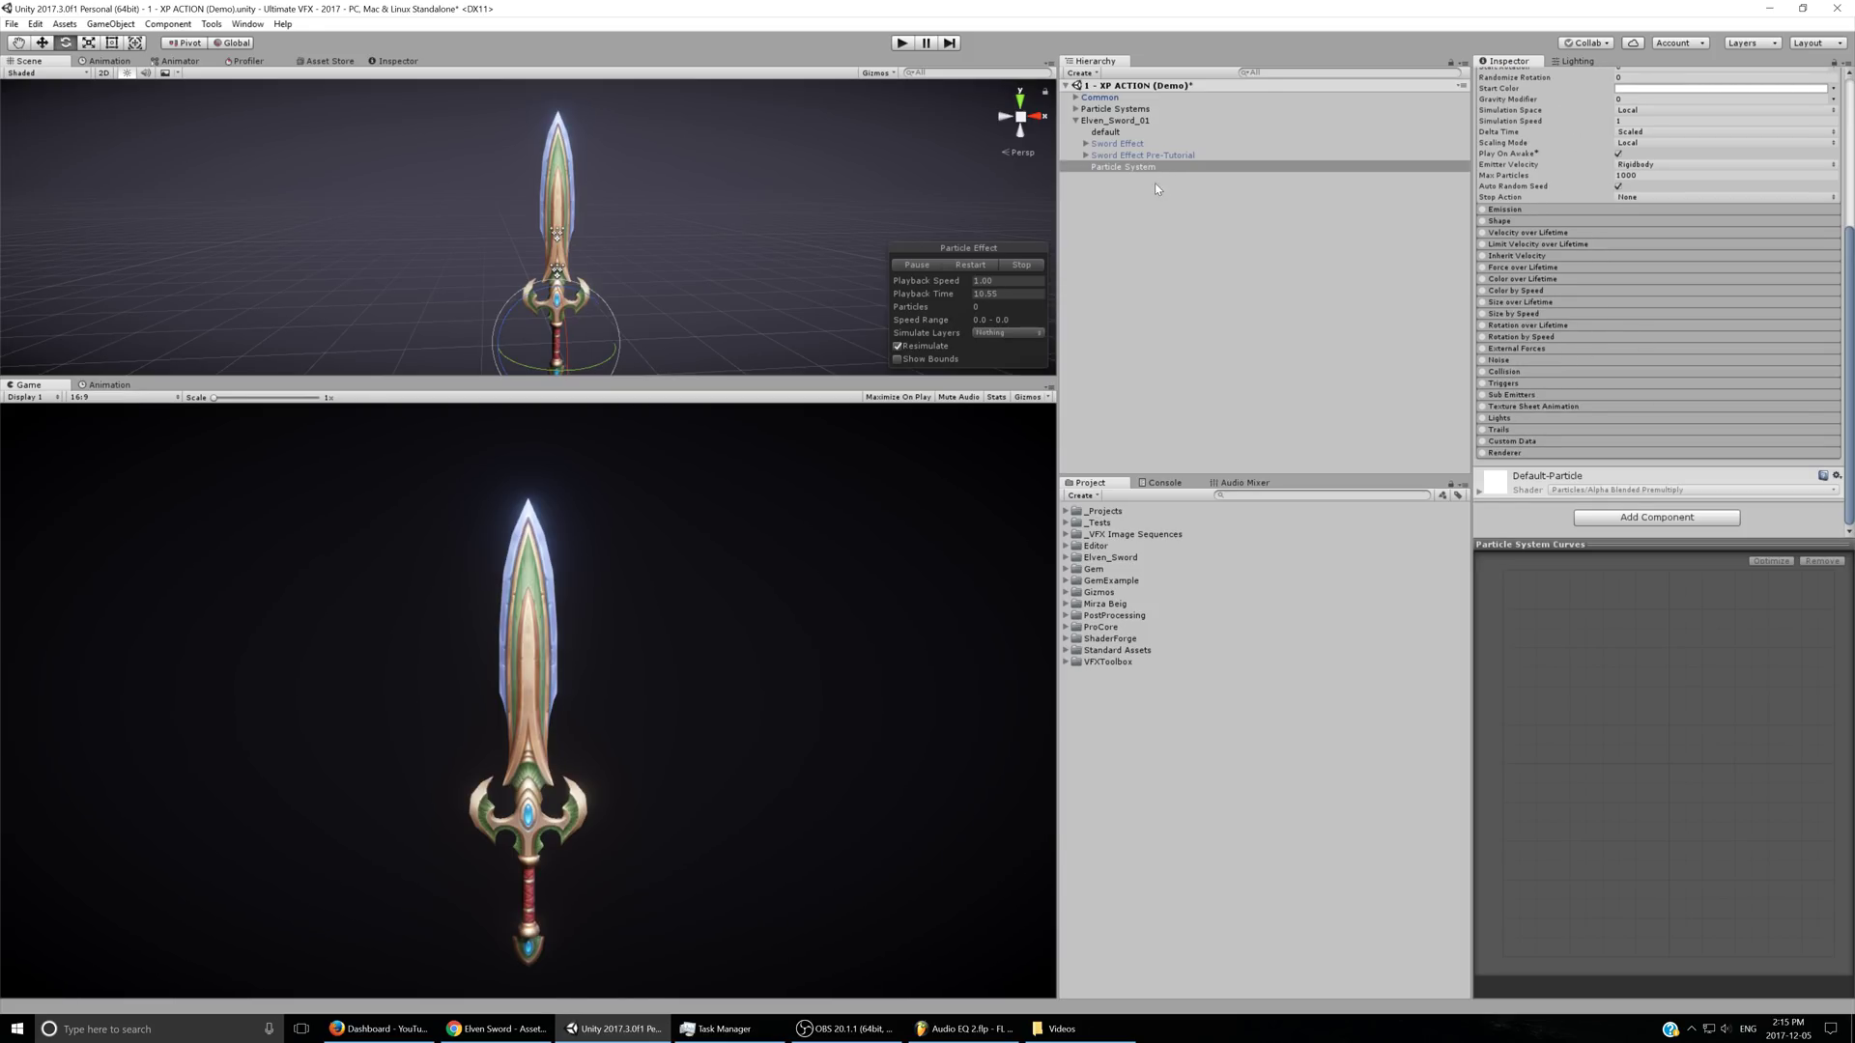
# - Add a child particle system named Electricity under the new particle system and set its emission shape to Sphere
pyautogui.rightClick(1133, 166)
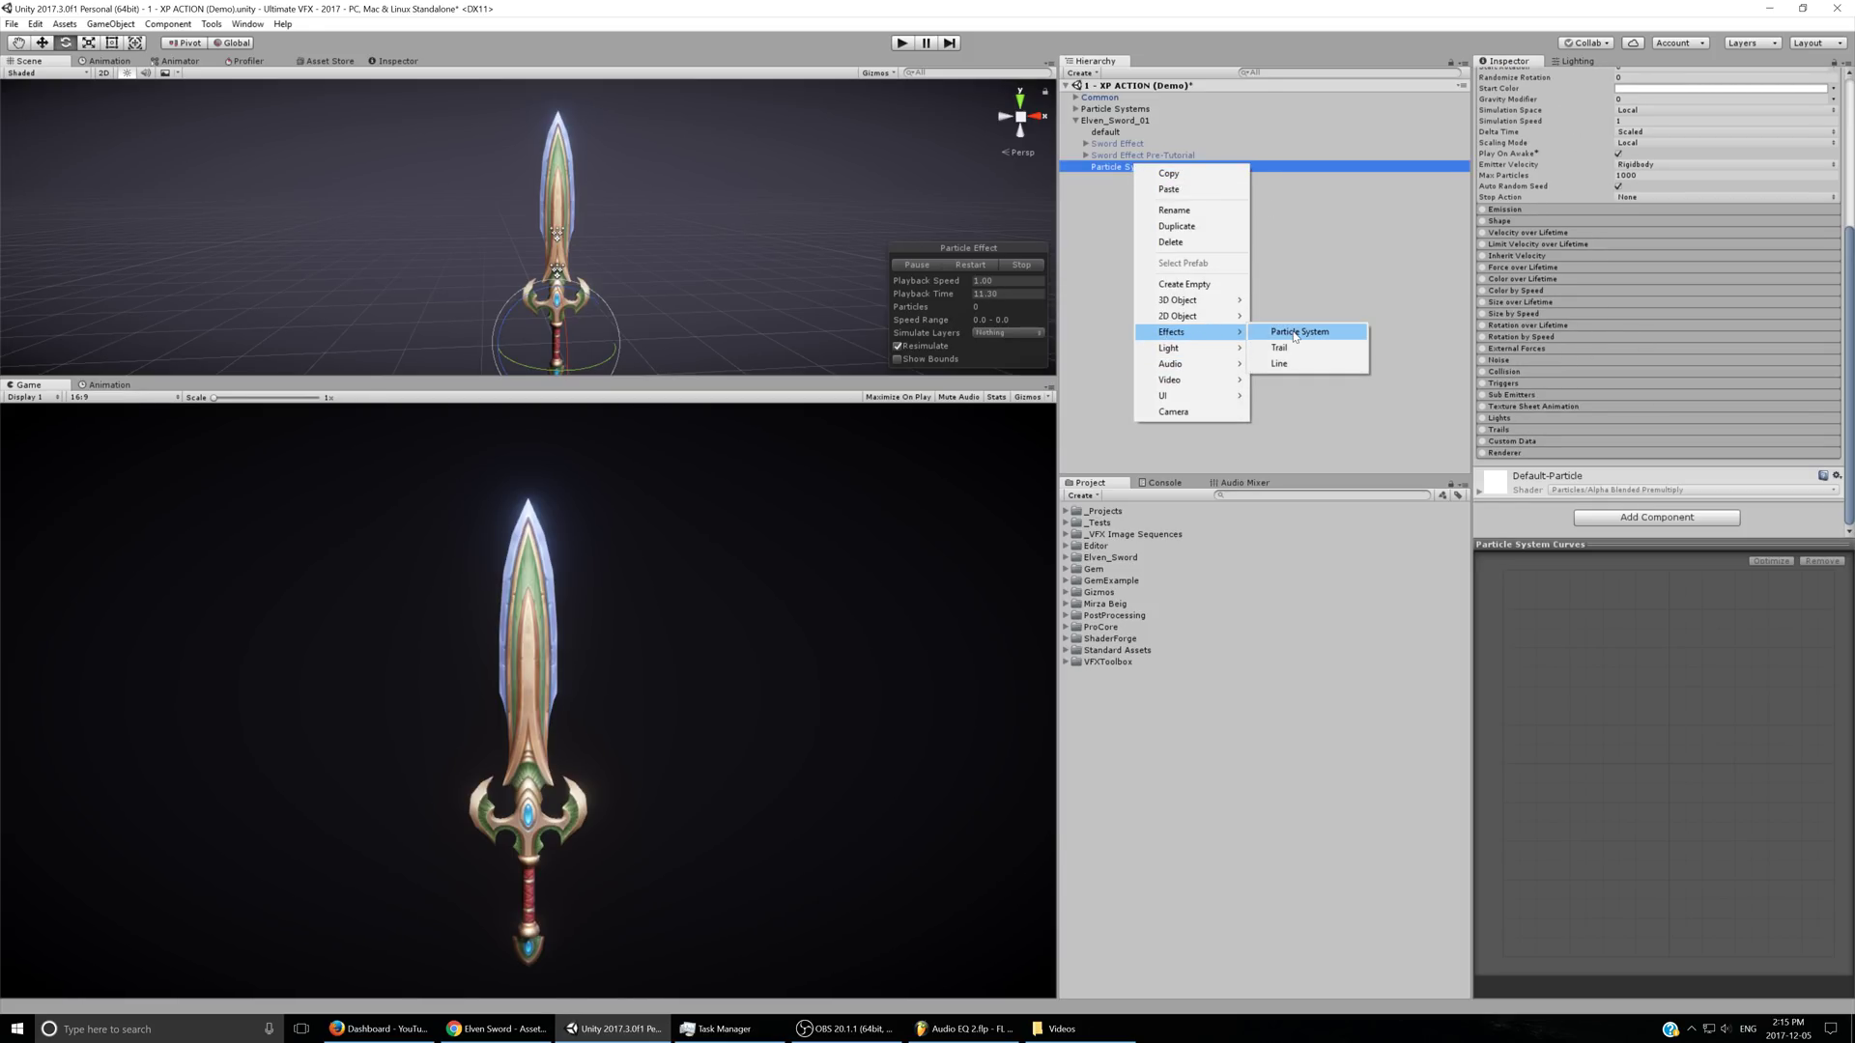
pyautogui.click(1294, 332)
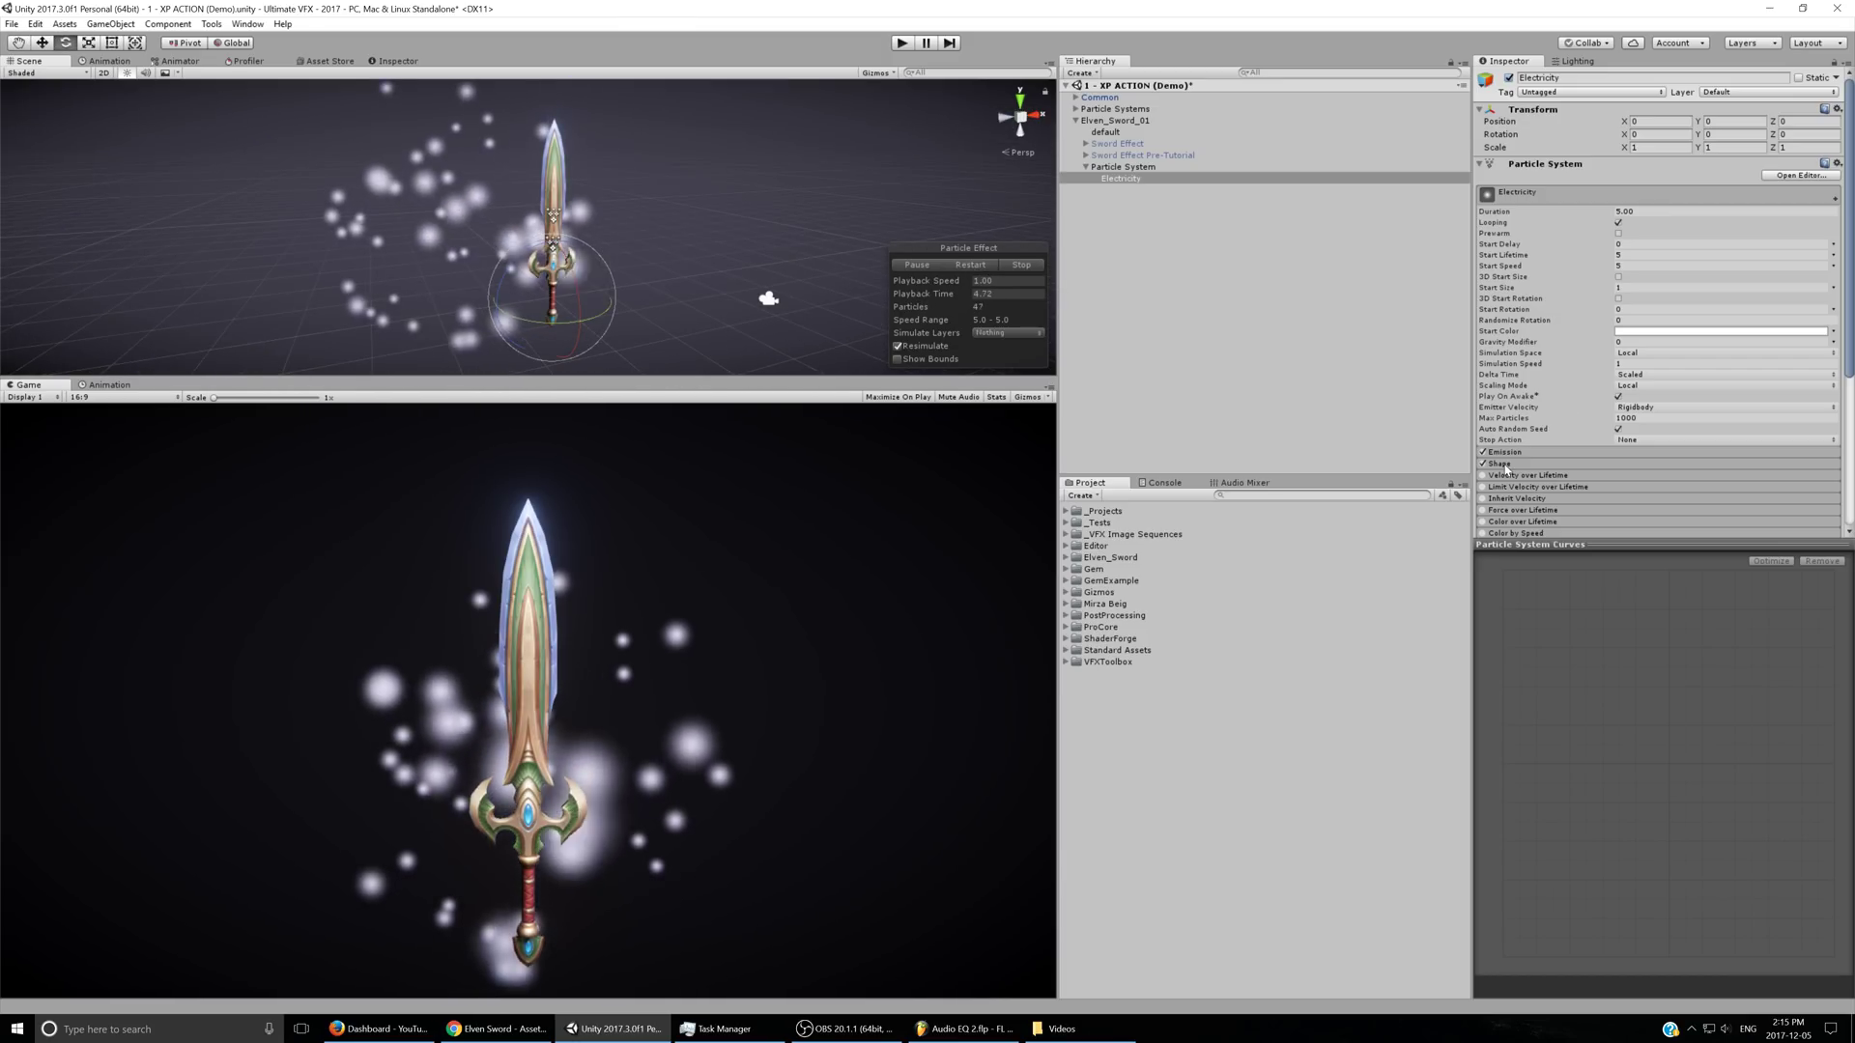
pyautogui.click(1499, 463)
pyautogui.scroll(-5, 1624, 290)
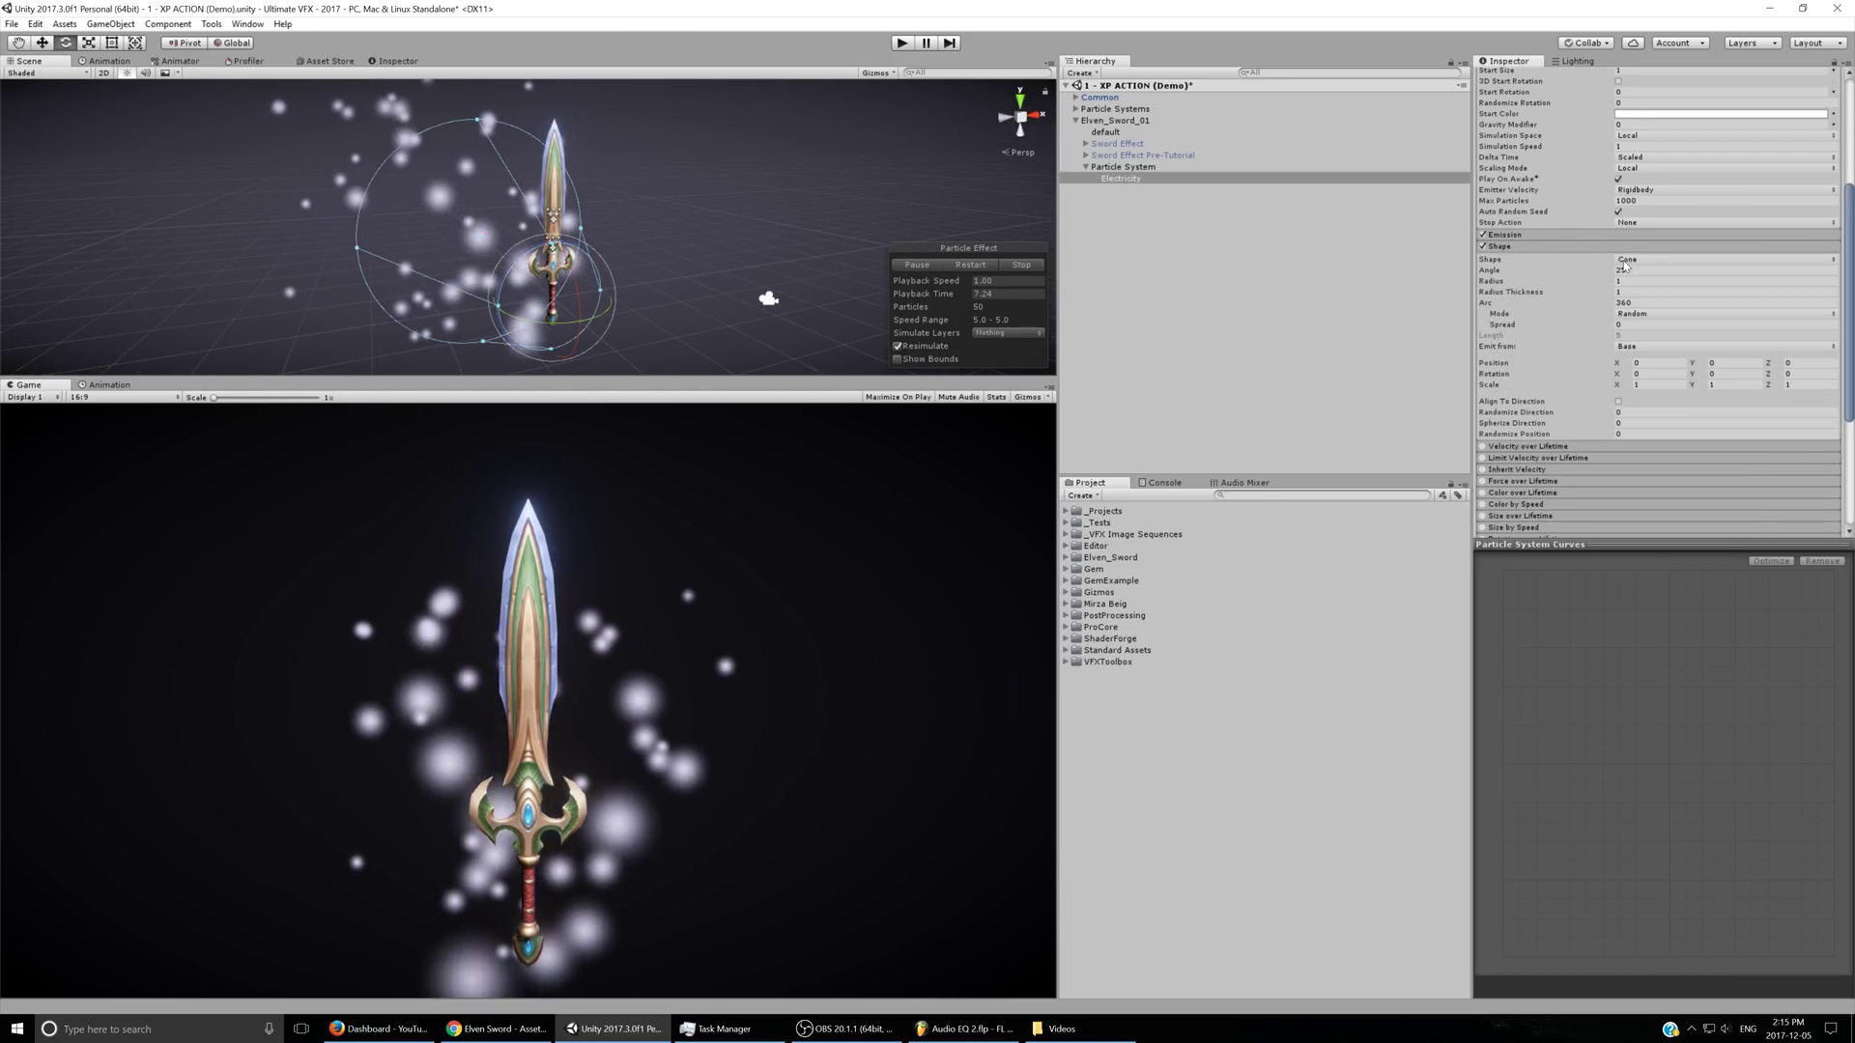
pyautogui.click(1642, 259)
pyautogui.click(1669, 275)
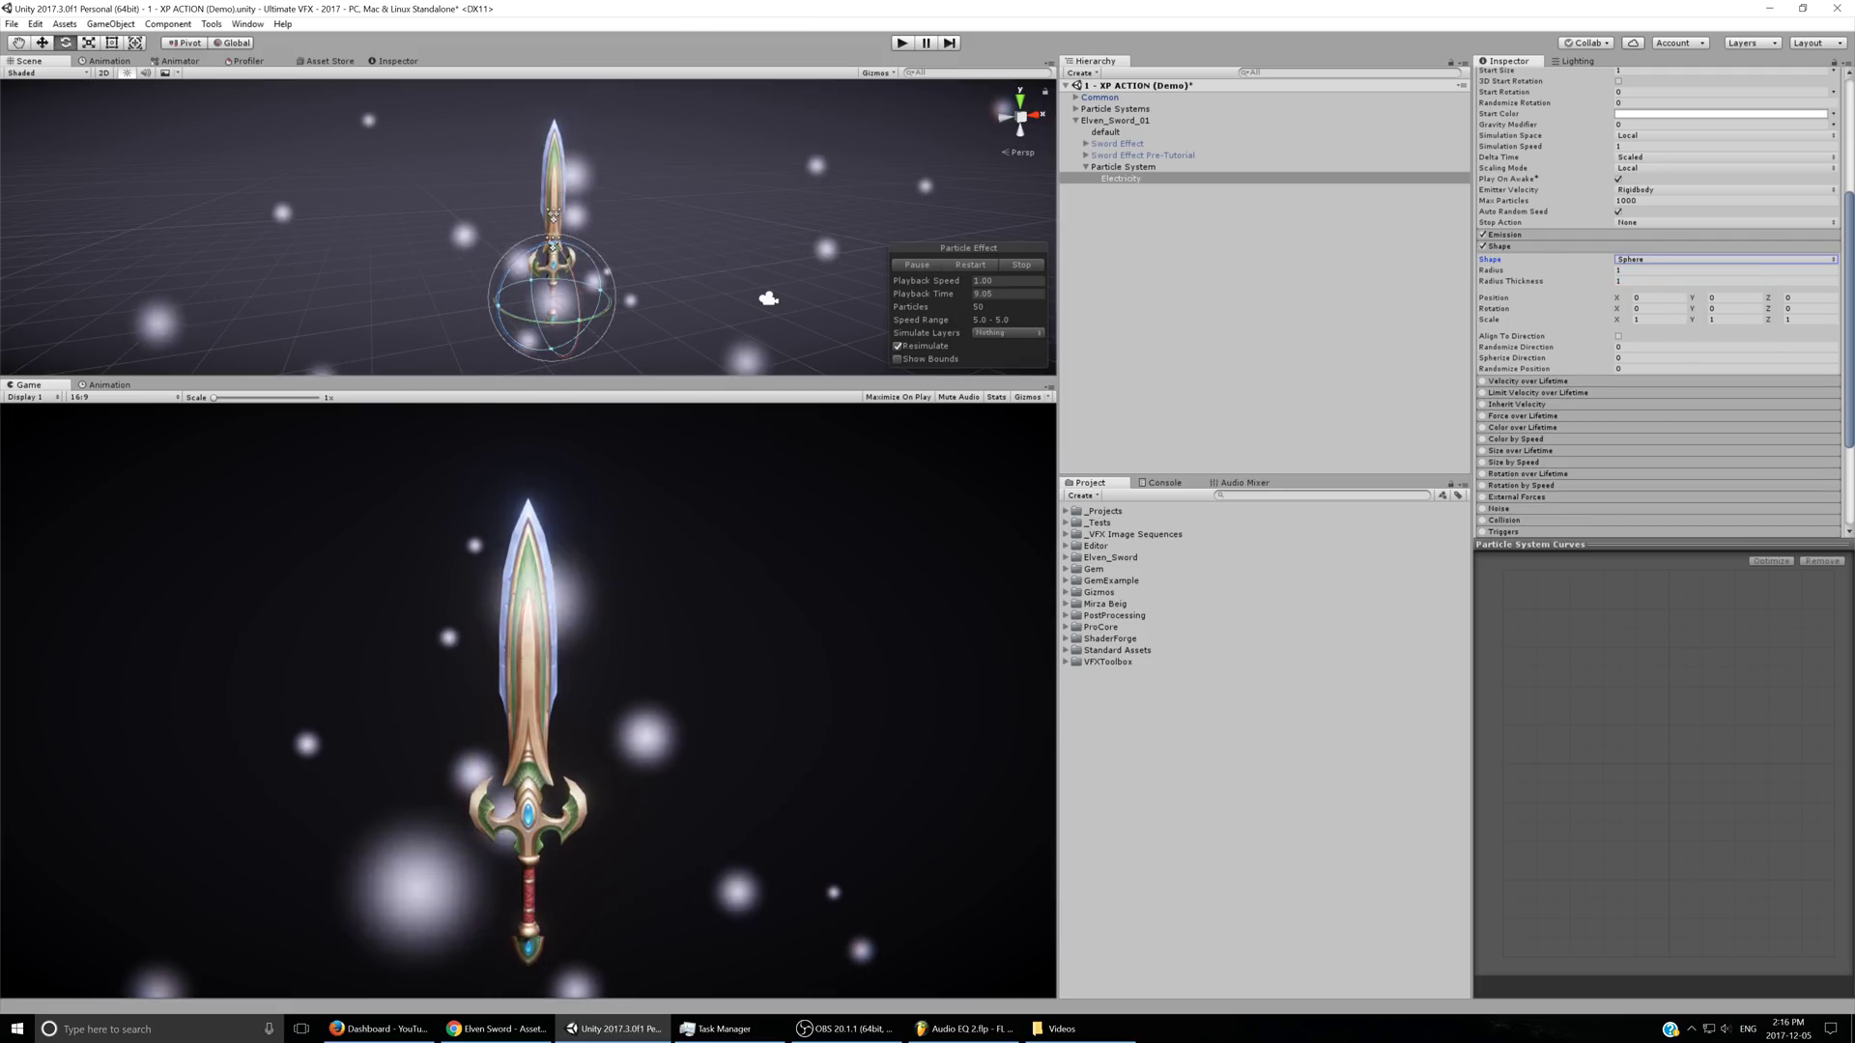
# - Flatten Electricity's spherical emission shape to fit the blade by setting its scale to X 0.25 and Z 0.125
pyautogui.click(1724, 319)
pyautogui.scroll(8, 662, 281)
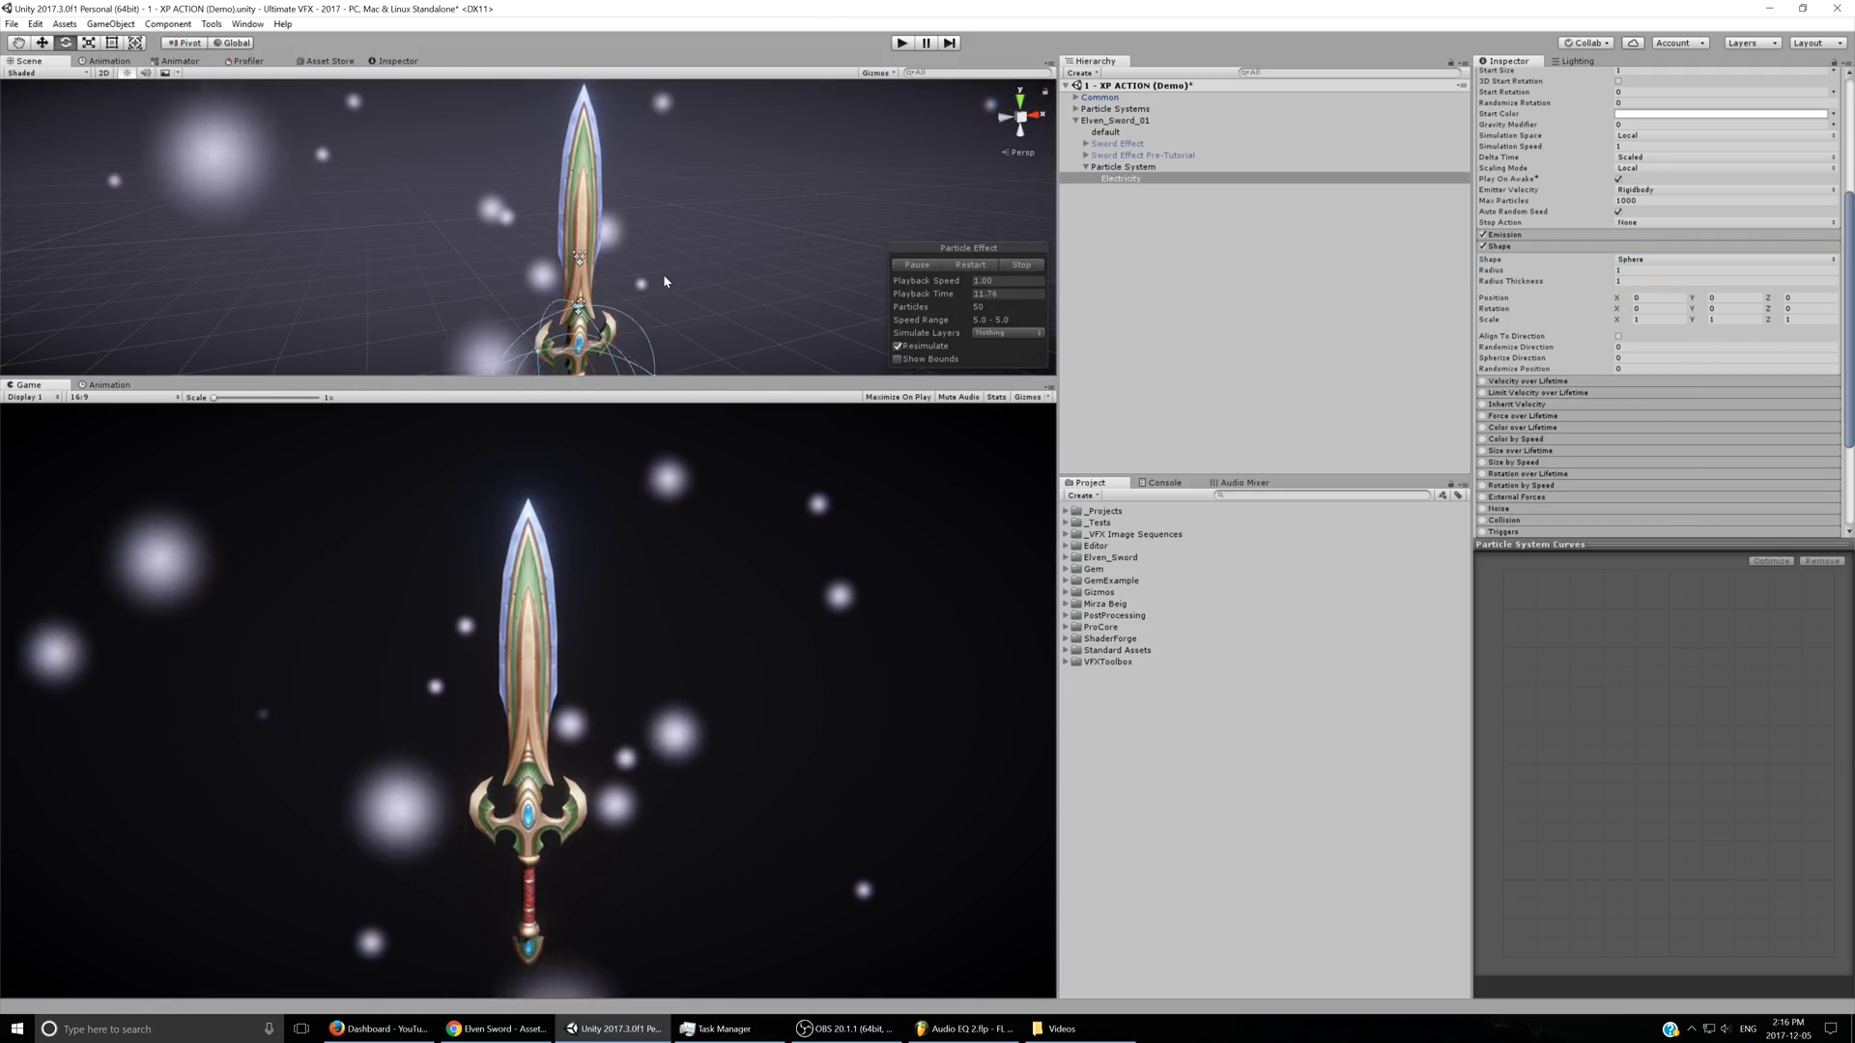
pyautogui.moveTo(663, 281); pyautogui.dragTo(600, 315, button='middle')
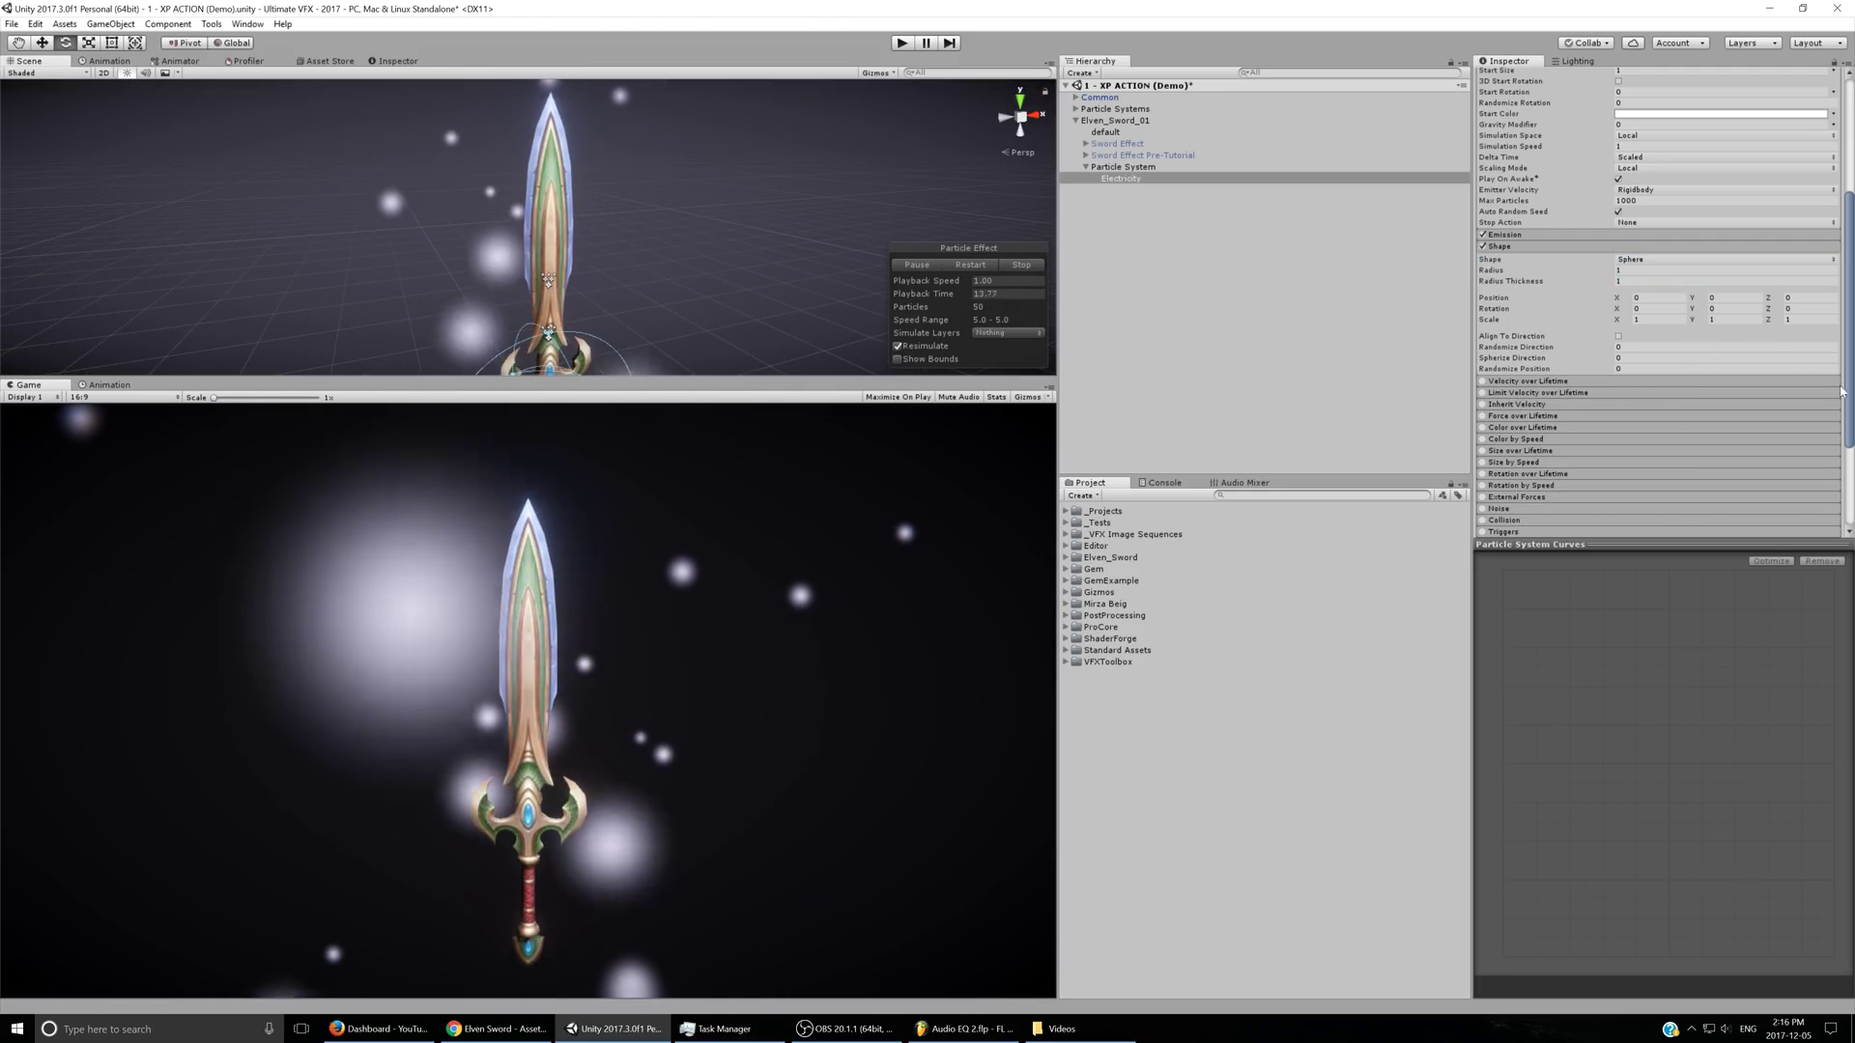
pyautogui.click(1734, 319)
pyautogui.click(1657, 318)
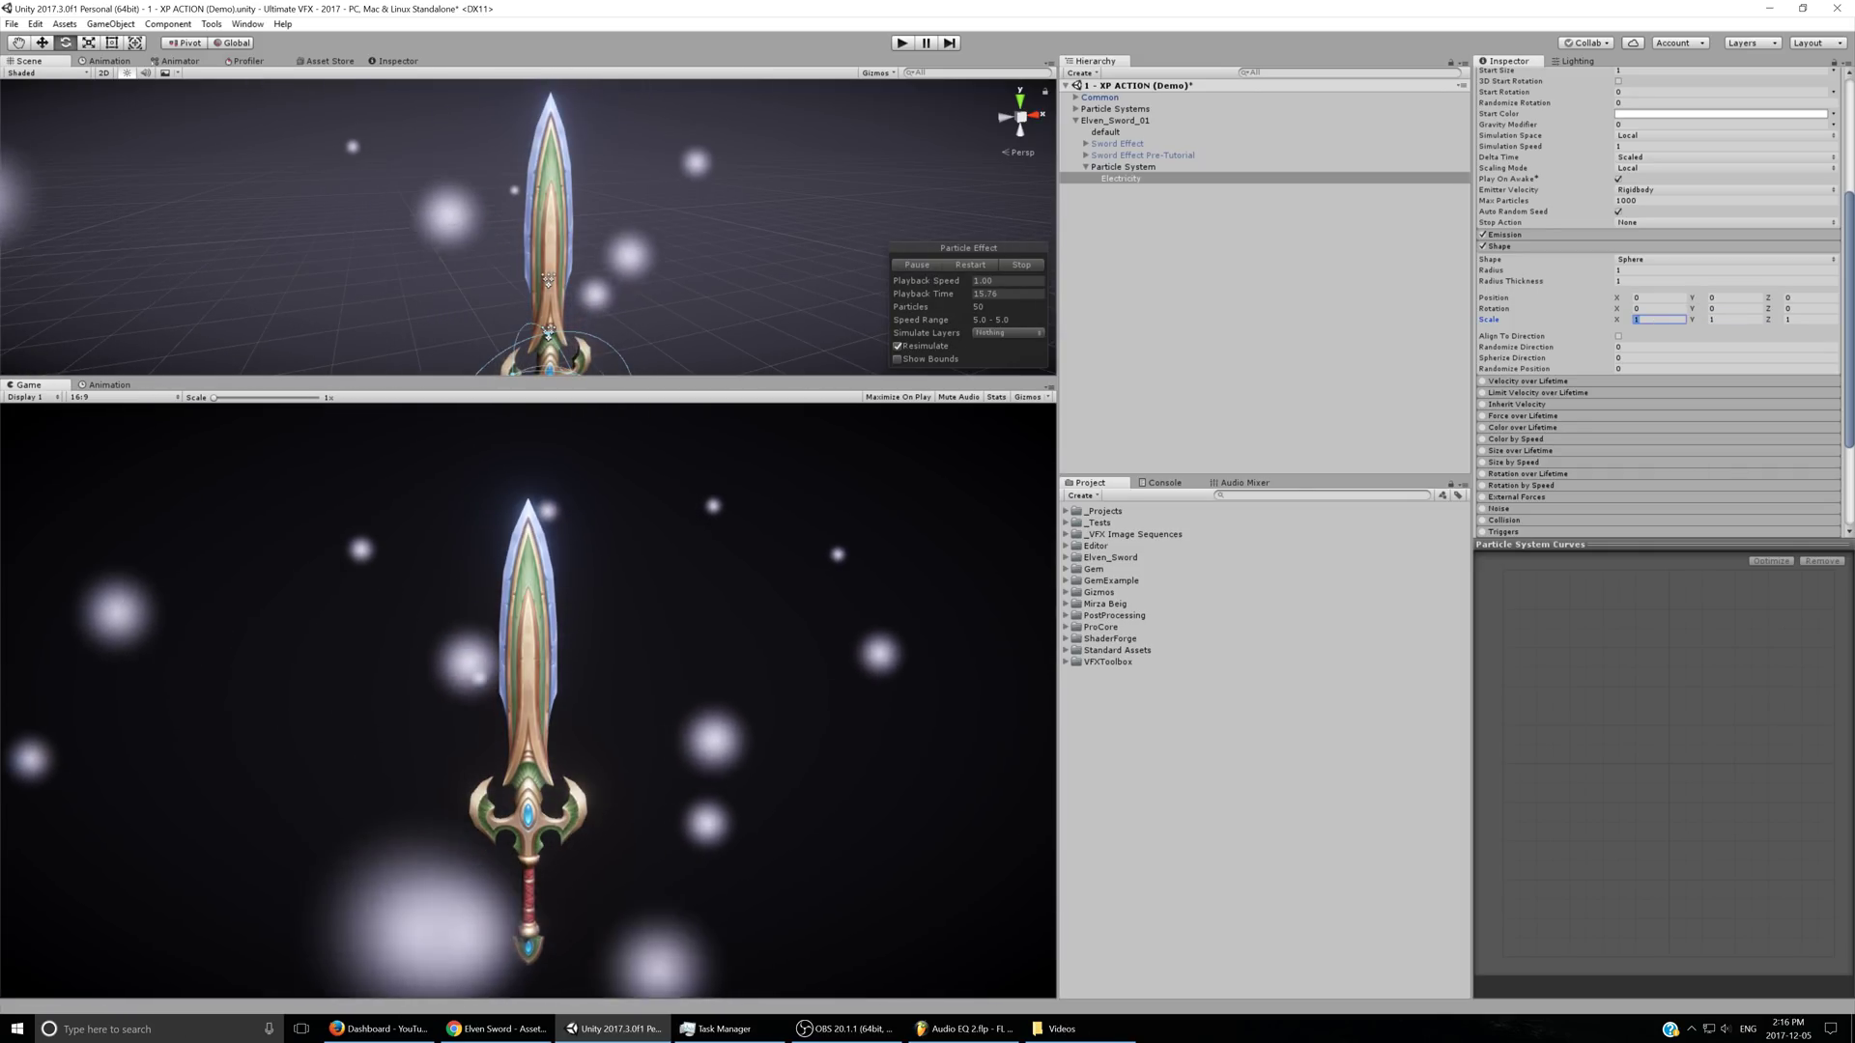
pyautogui.write('.25')
pyautogui.press('Tab')
pyautogui.press('Tab')
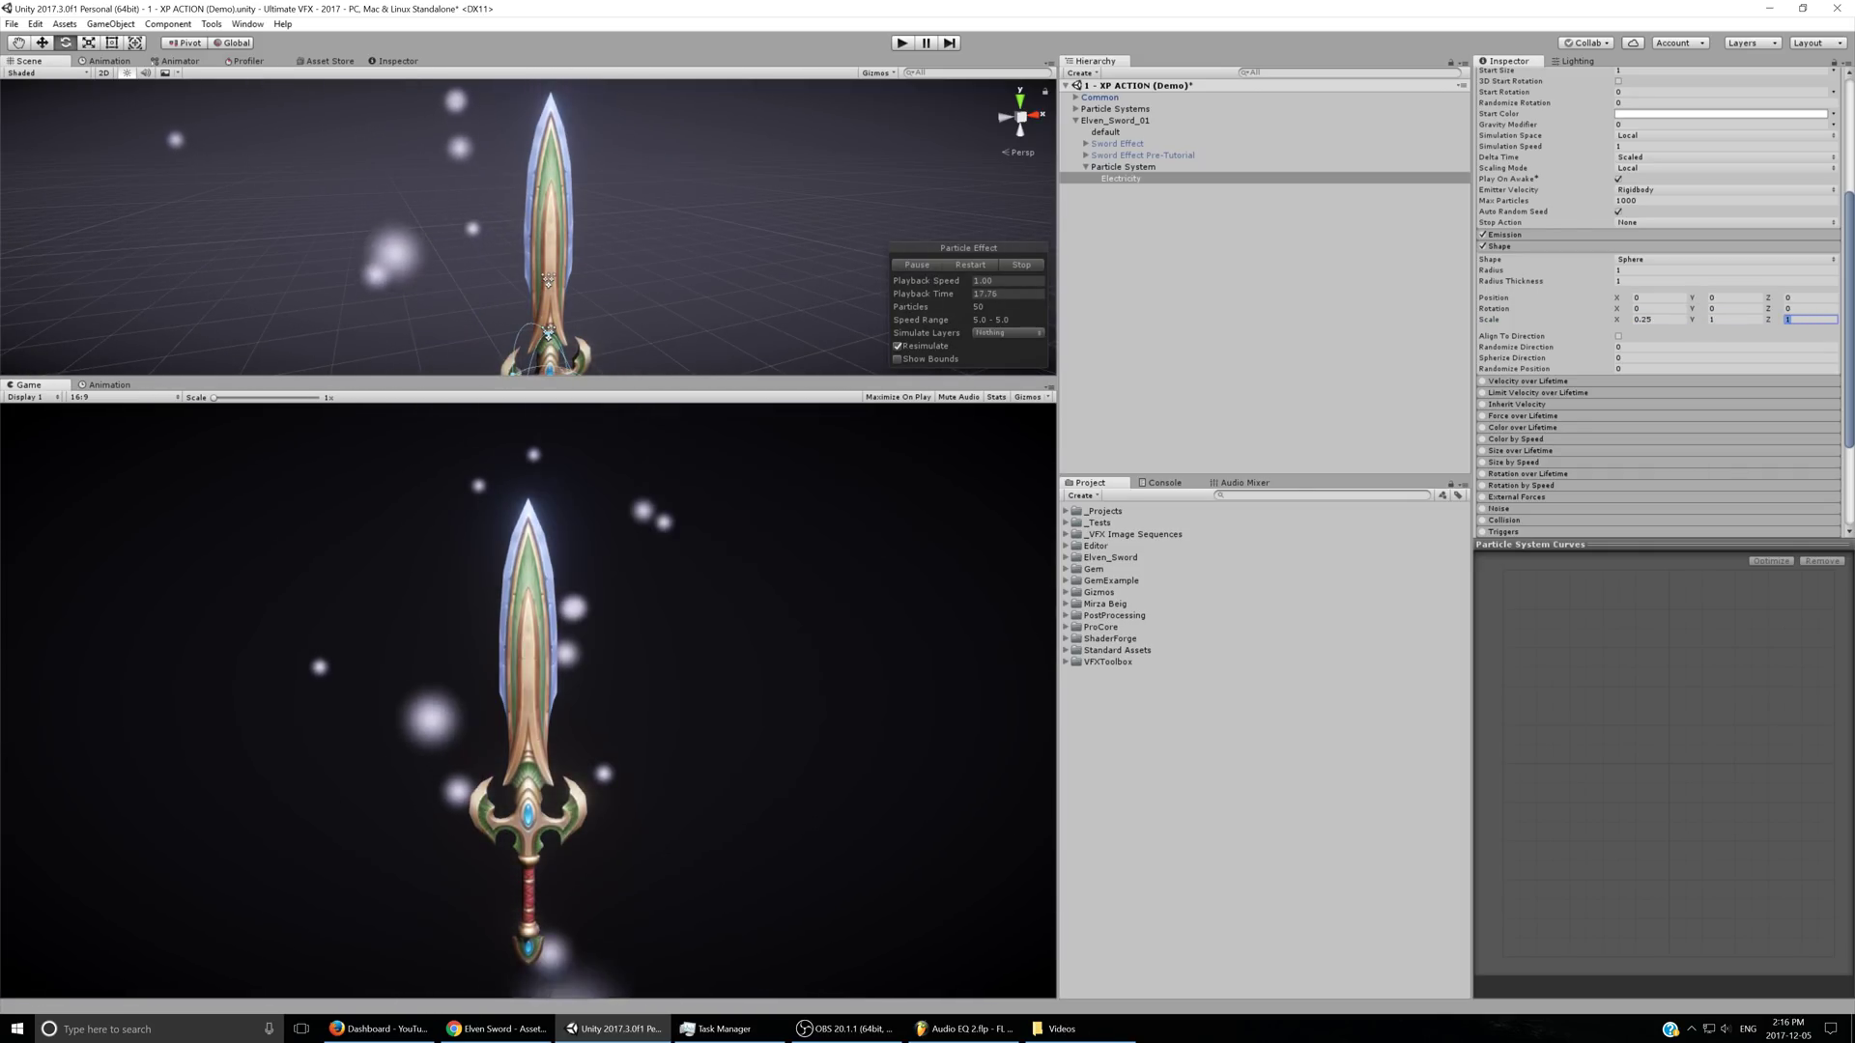
pyautogui.write('.125')
pyautogui.press('Return')
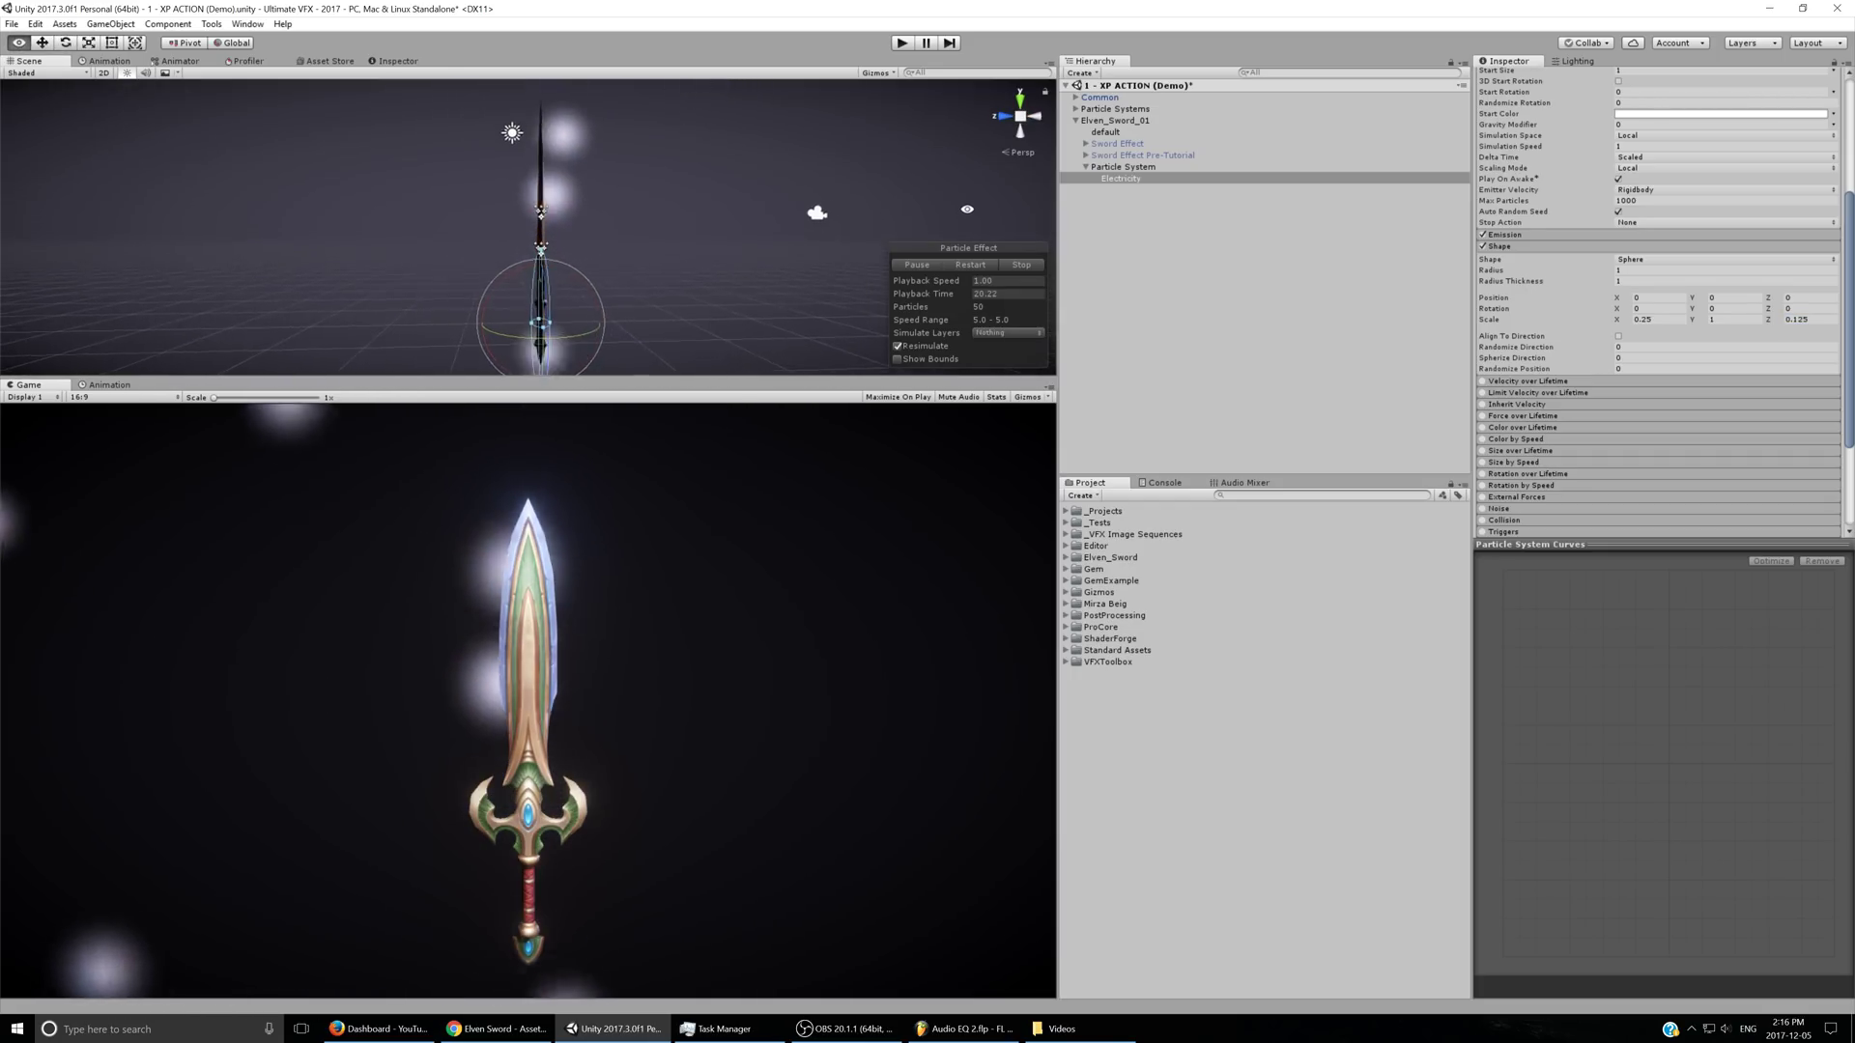
# - Move the Electricity system up onto the blade by setting its Transform position Y to 1
pyautogui.scroll(4, 1656, 299)
pyautogui.click(1710, 122)
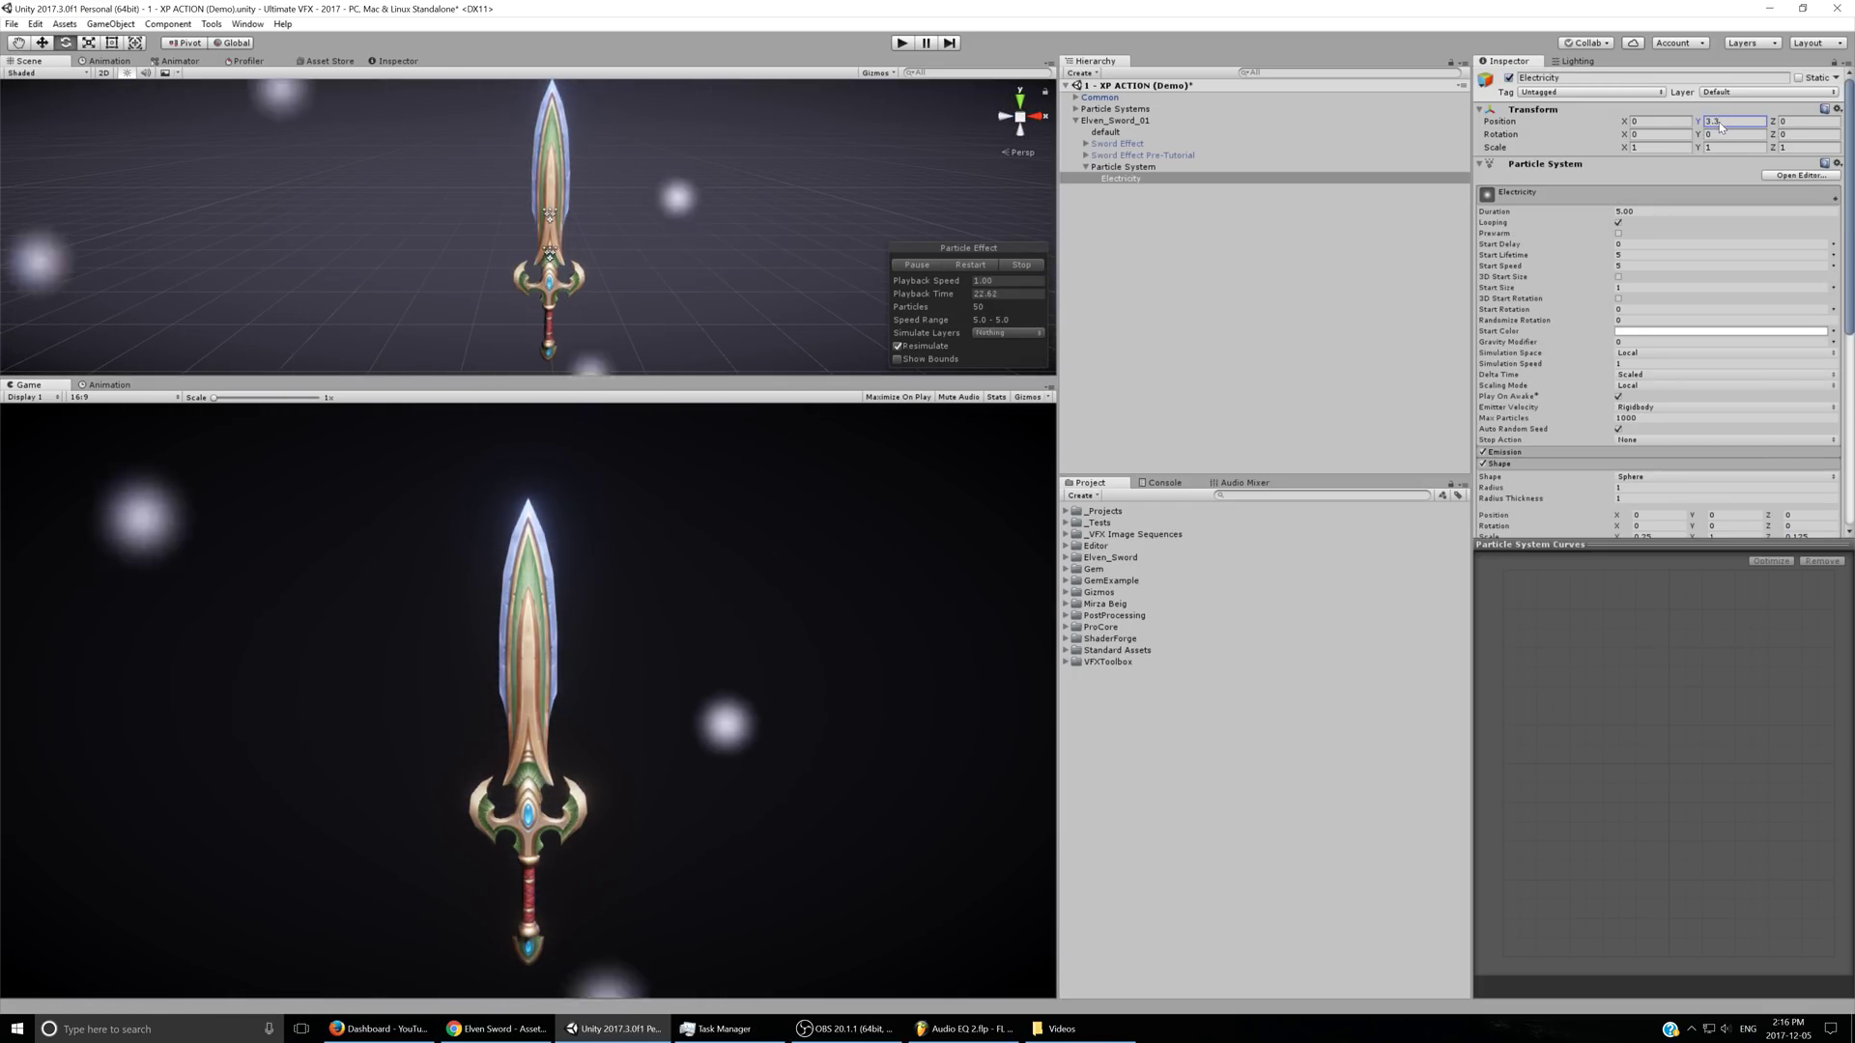
pyautogui.write('1')
pyautogui.scroll(-2, 663, 305)
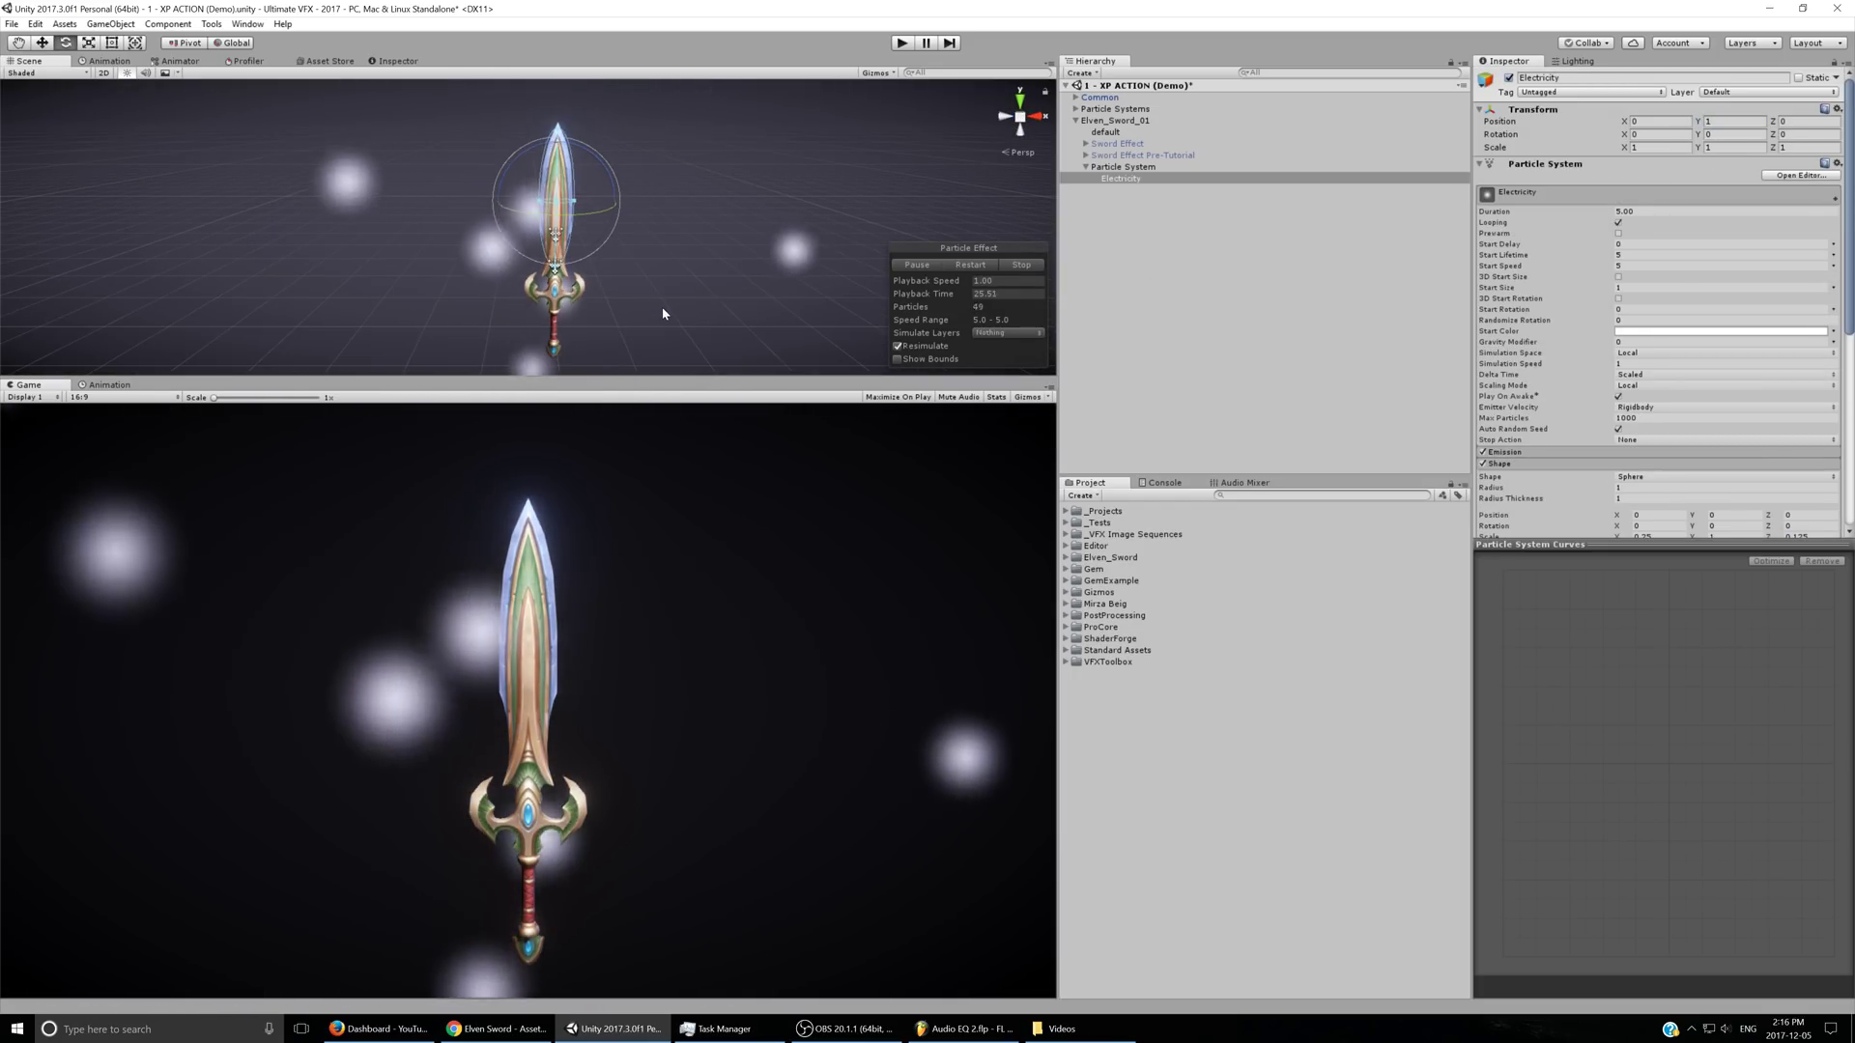
# - Check how the Electricity emission shape fits the sword blade, and compare it with the Elven_Sword_01 transform
pyautogui.click(1113, 121)
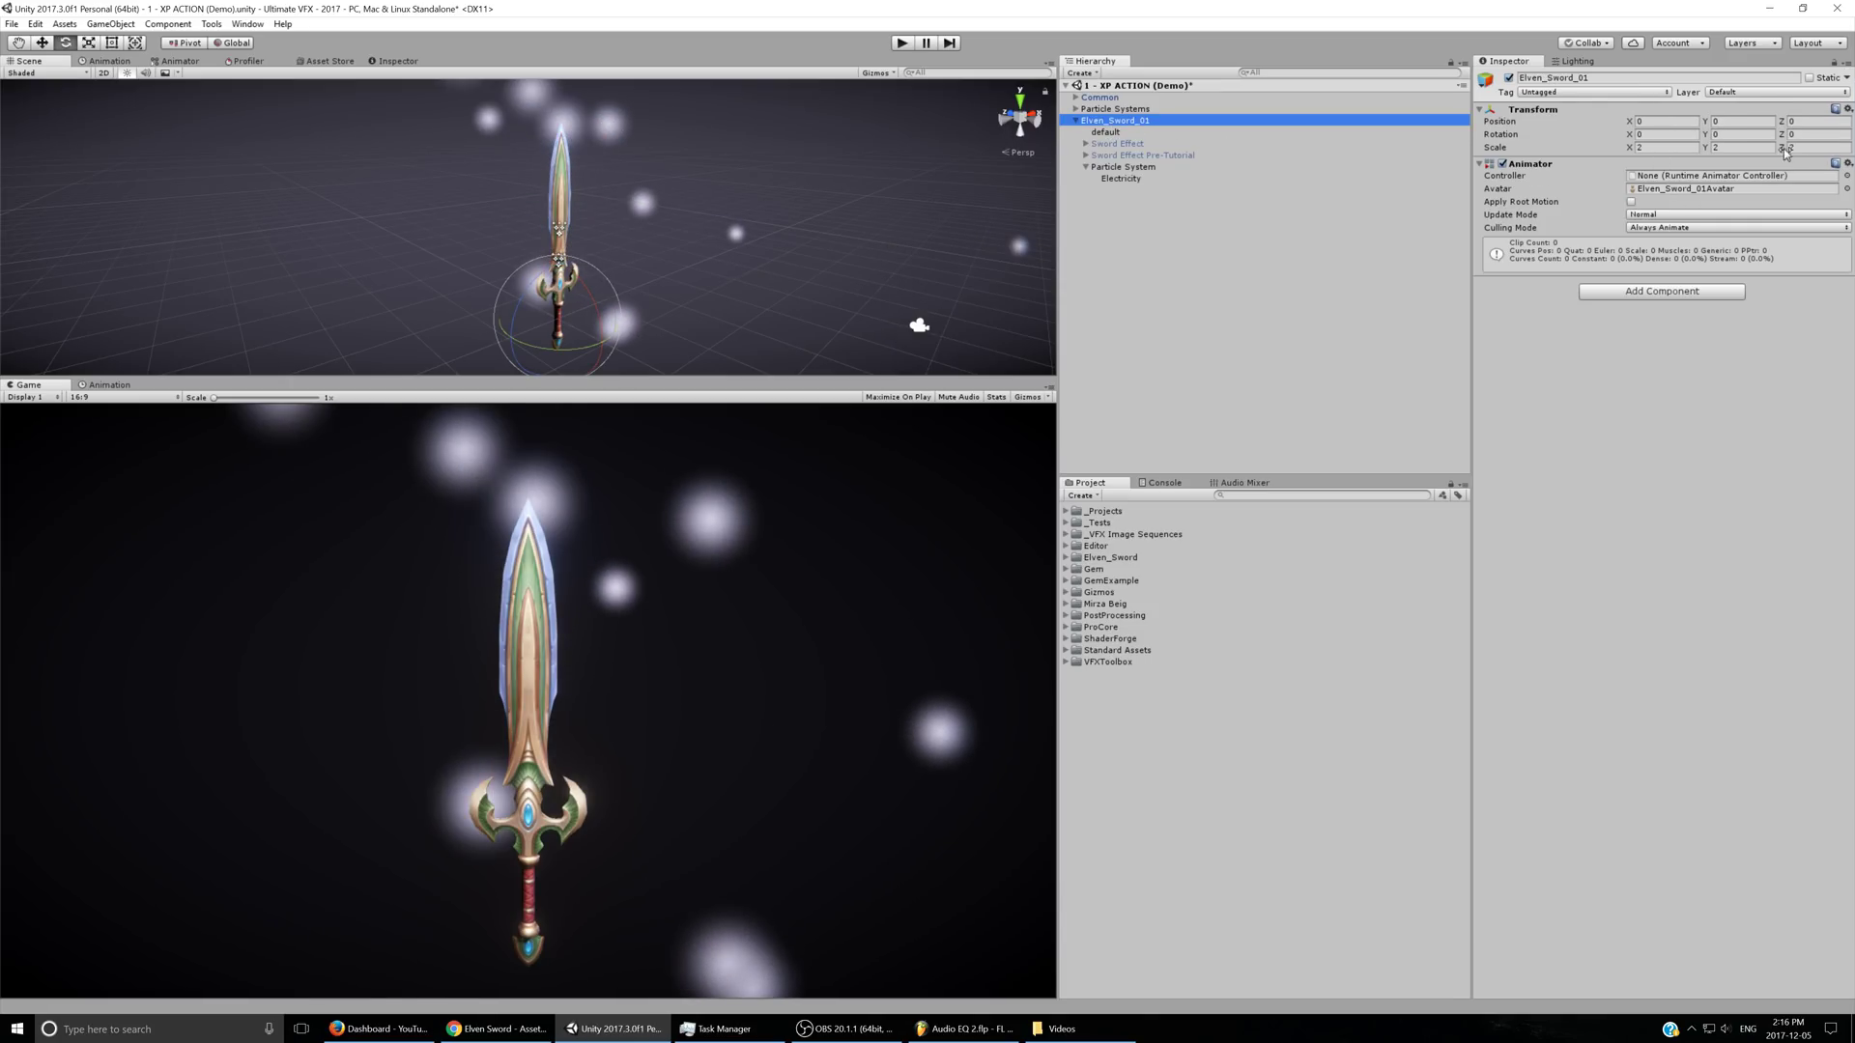
pyautogui.click(1122, 178)
pyautogui.scroll(3, 837, 199)
pyautogui.moveTo(837, 199); pyautogui.dragTo(825, 218, button='middle')
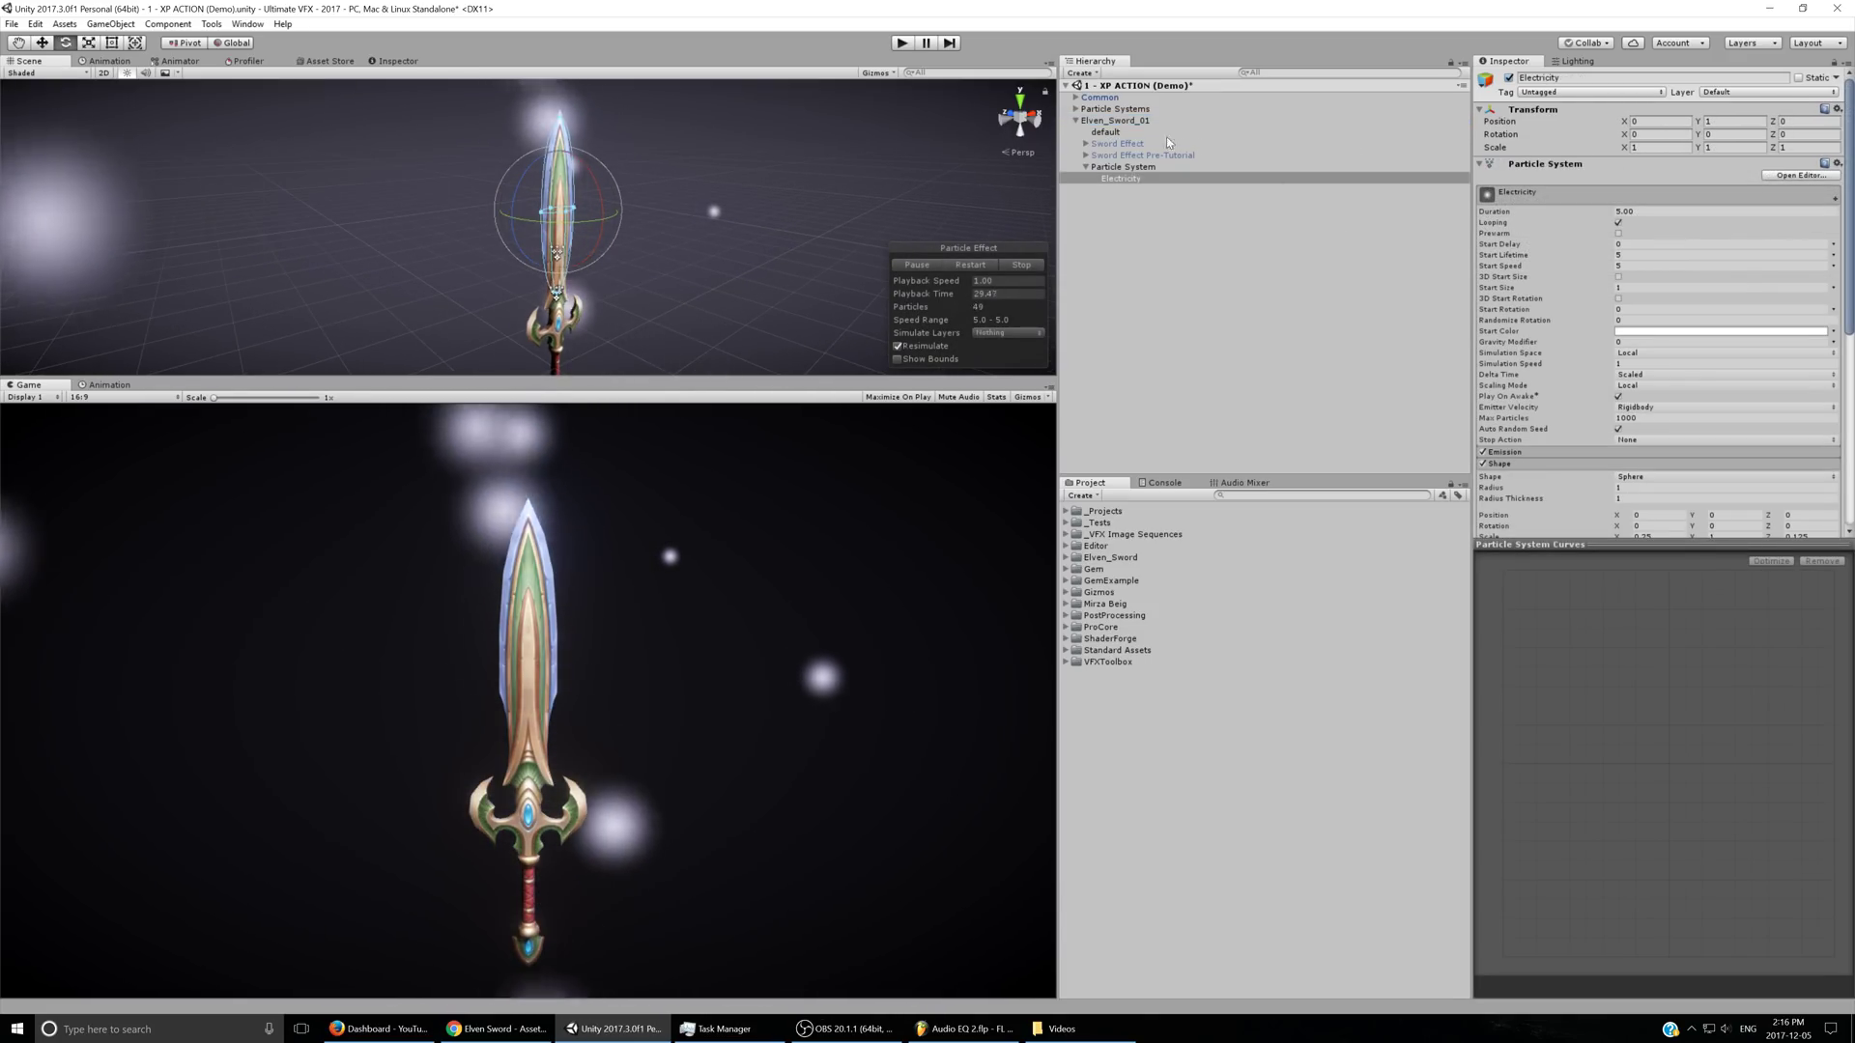
pyautogui.click(1115, 121)
pyautogui.click(1119, 179)
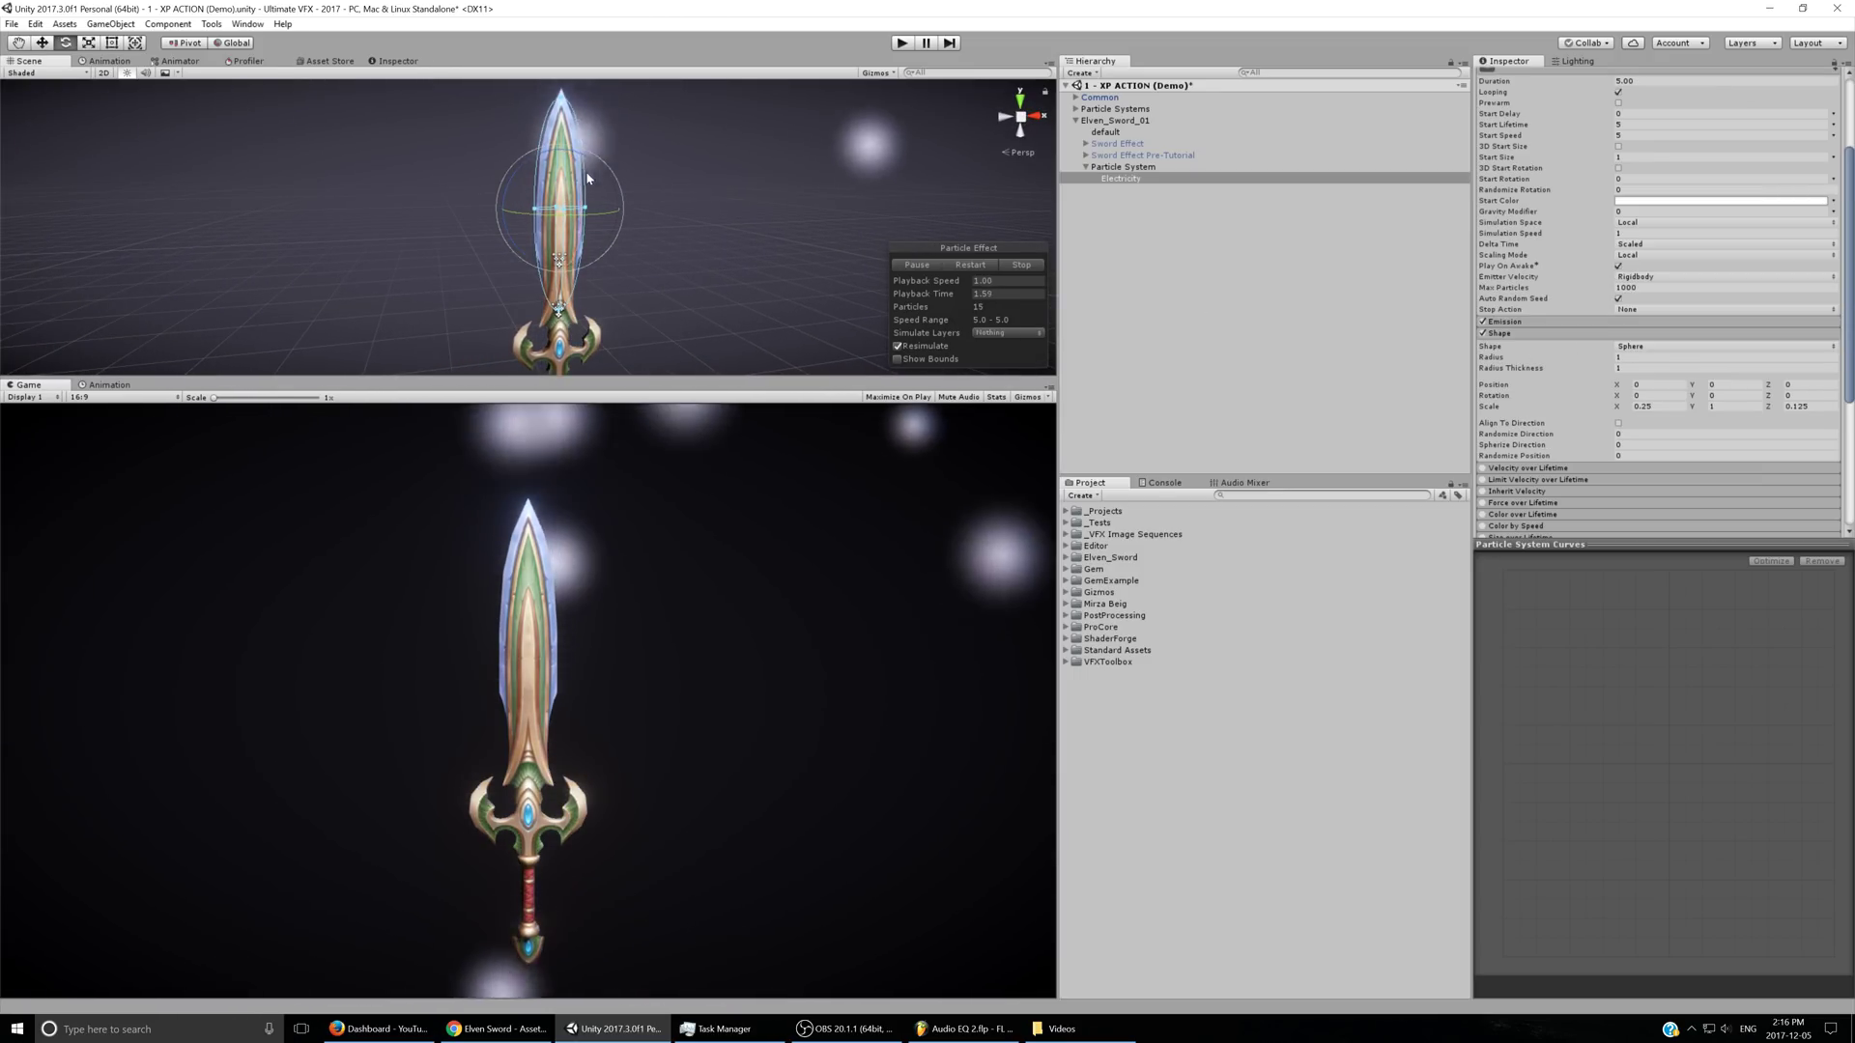
pyautogui.keyDown('alt'); pyautogui.moveTo(586, 177); pyautogui.dragTo(621, 238); pyautogui.keyUp('alt')
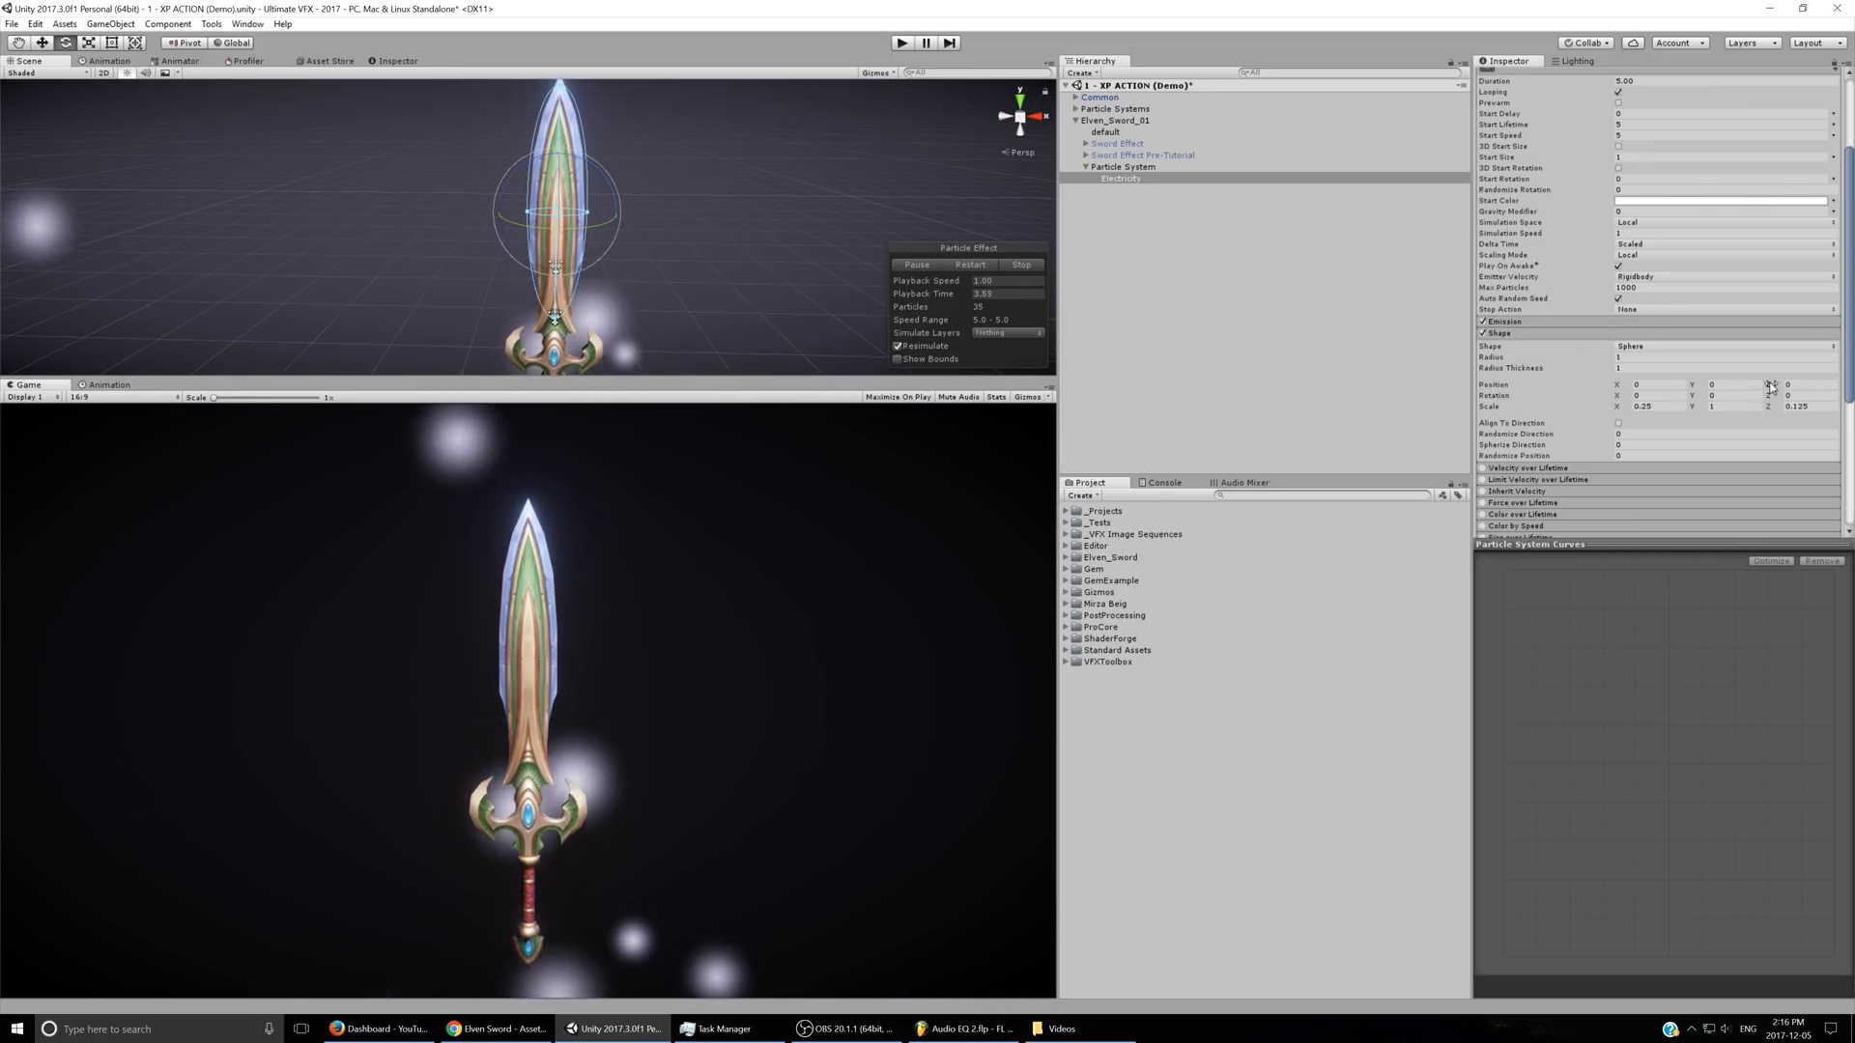
# - Enable trails on Electricity and assign mat_vfx-ult_particle_sprite_droplet-add-[1.0] as the trail material
pyautogui.scroll(-5, 1491, 397)
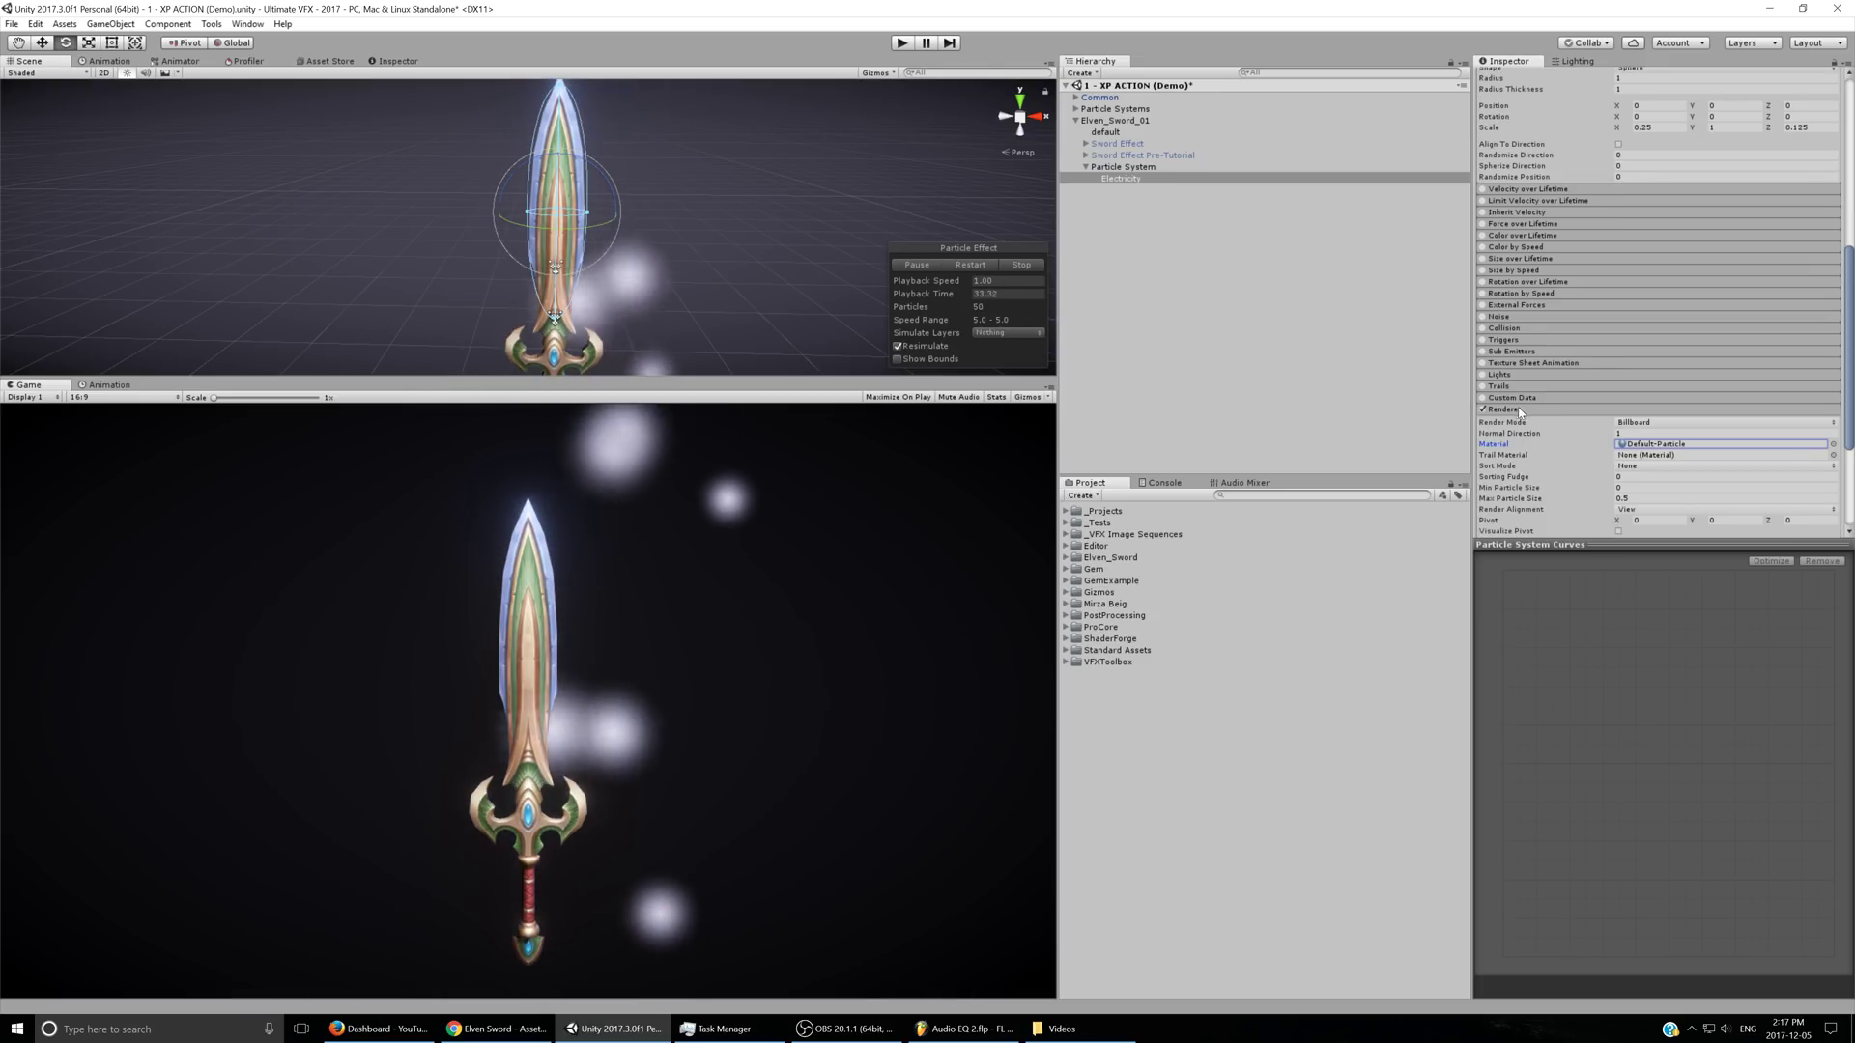
pyautogui.click(1482, 385)
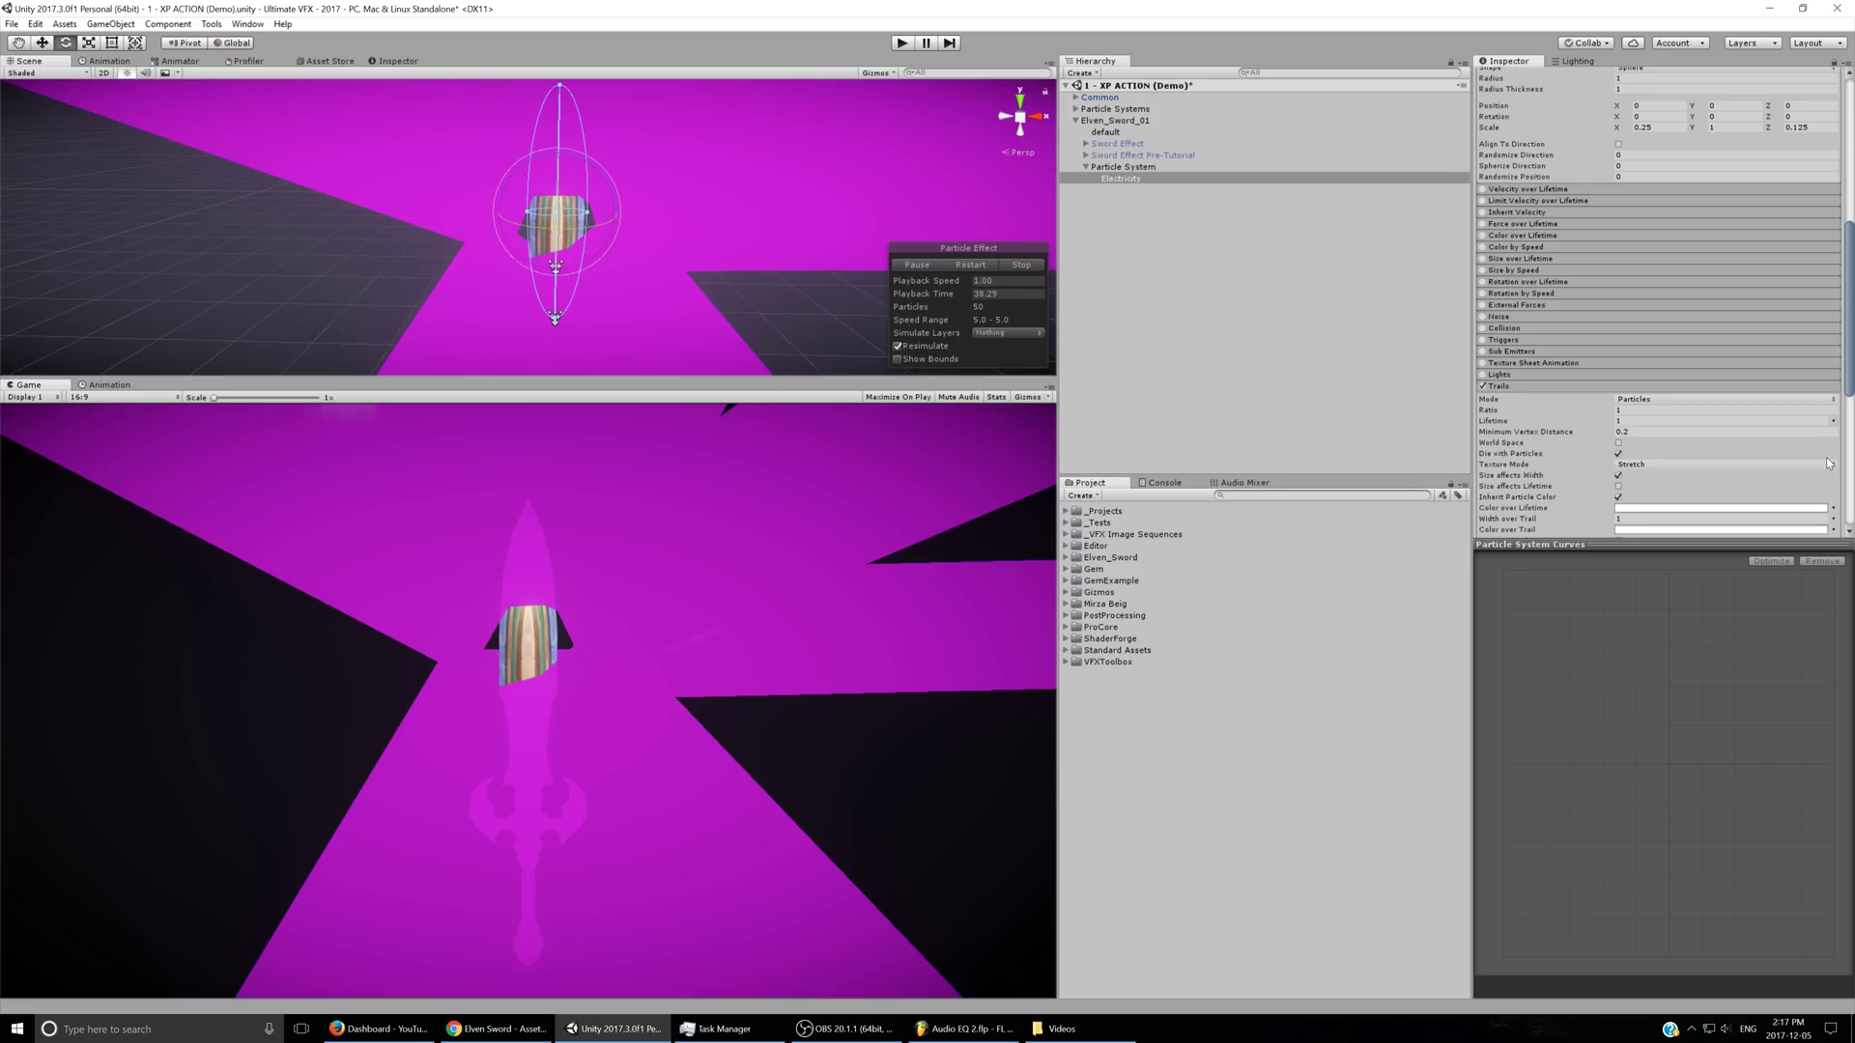
pyautogui.scroll(-6, 1762, 380)
pyautogui.click(1833, 295)
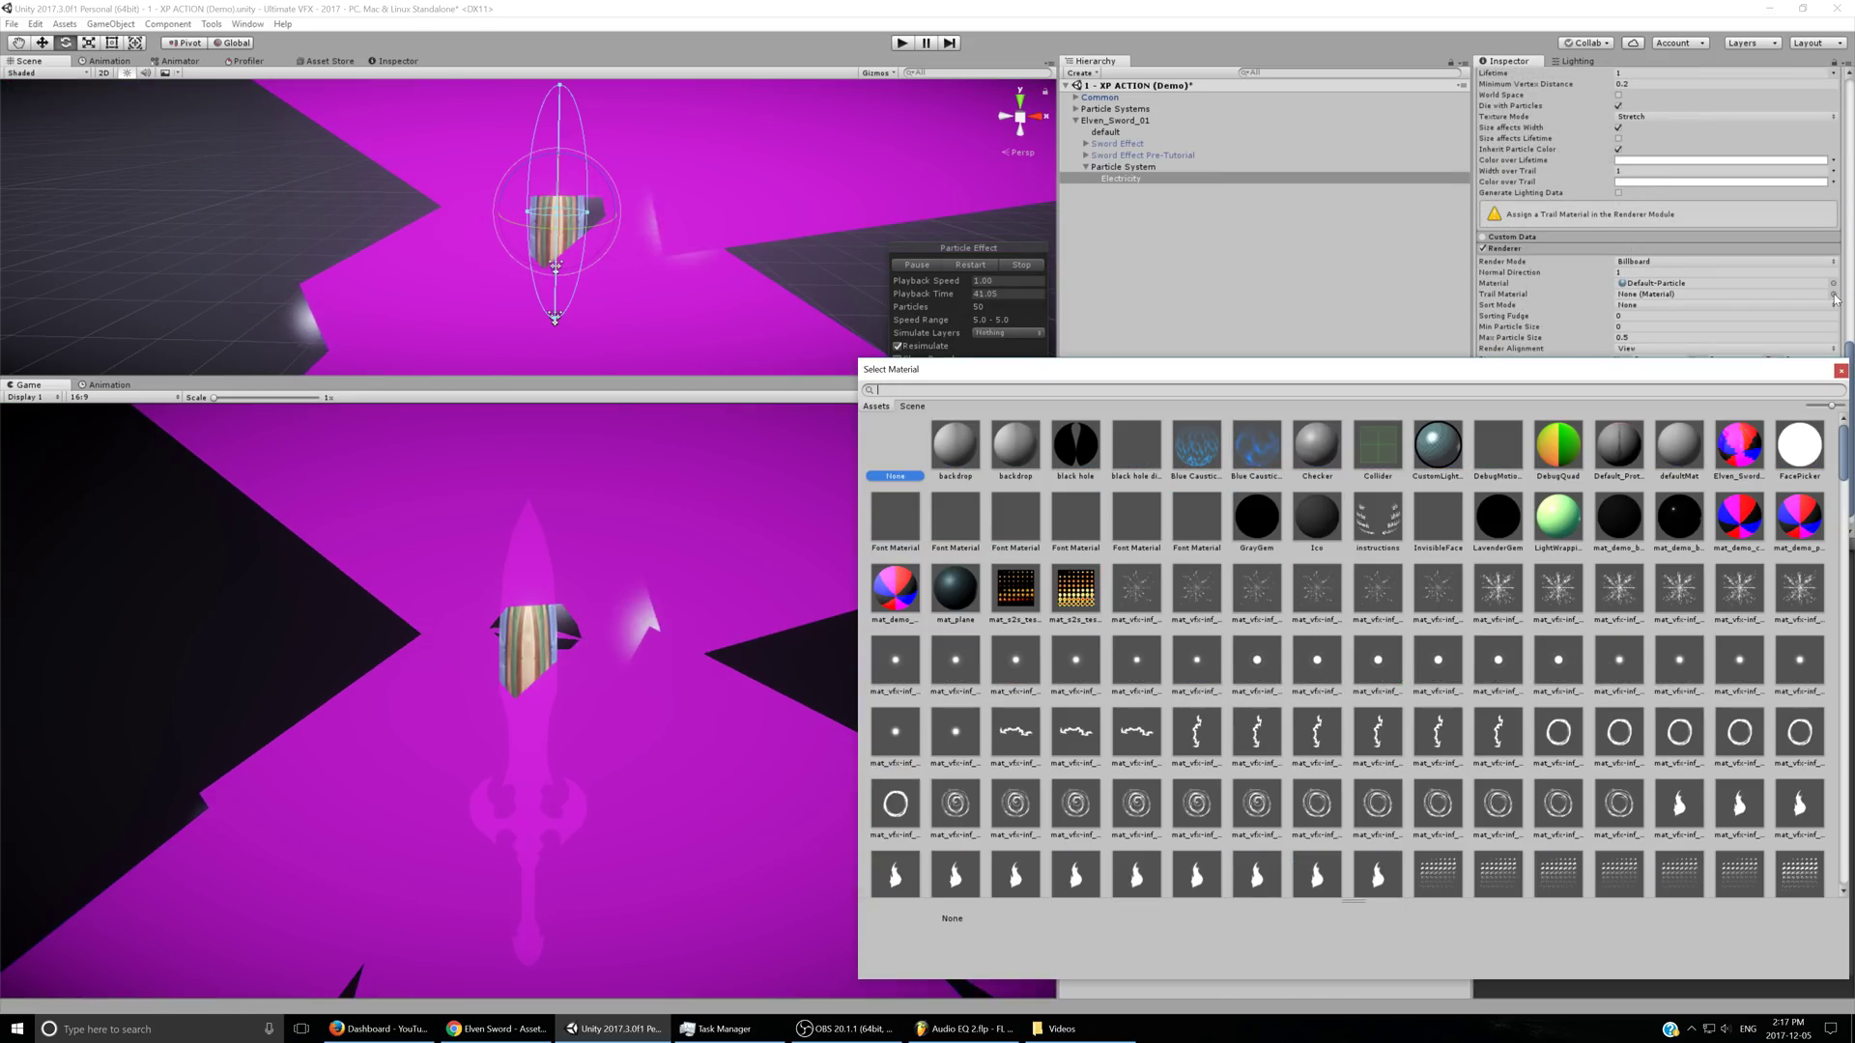
pyautogui.write('drop')
pyautogui.doubleClick(1078, 445)
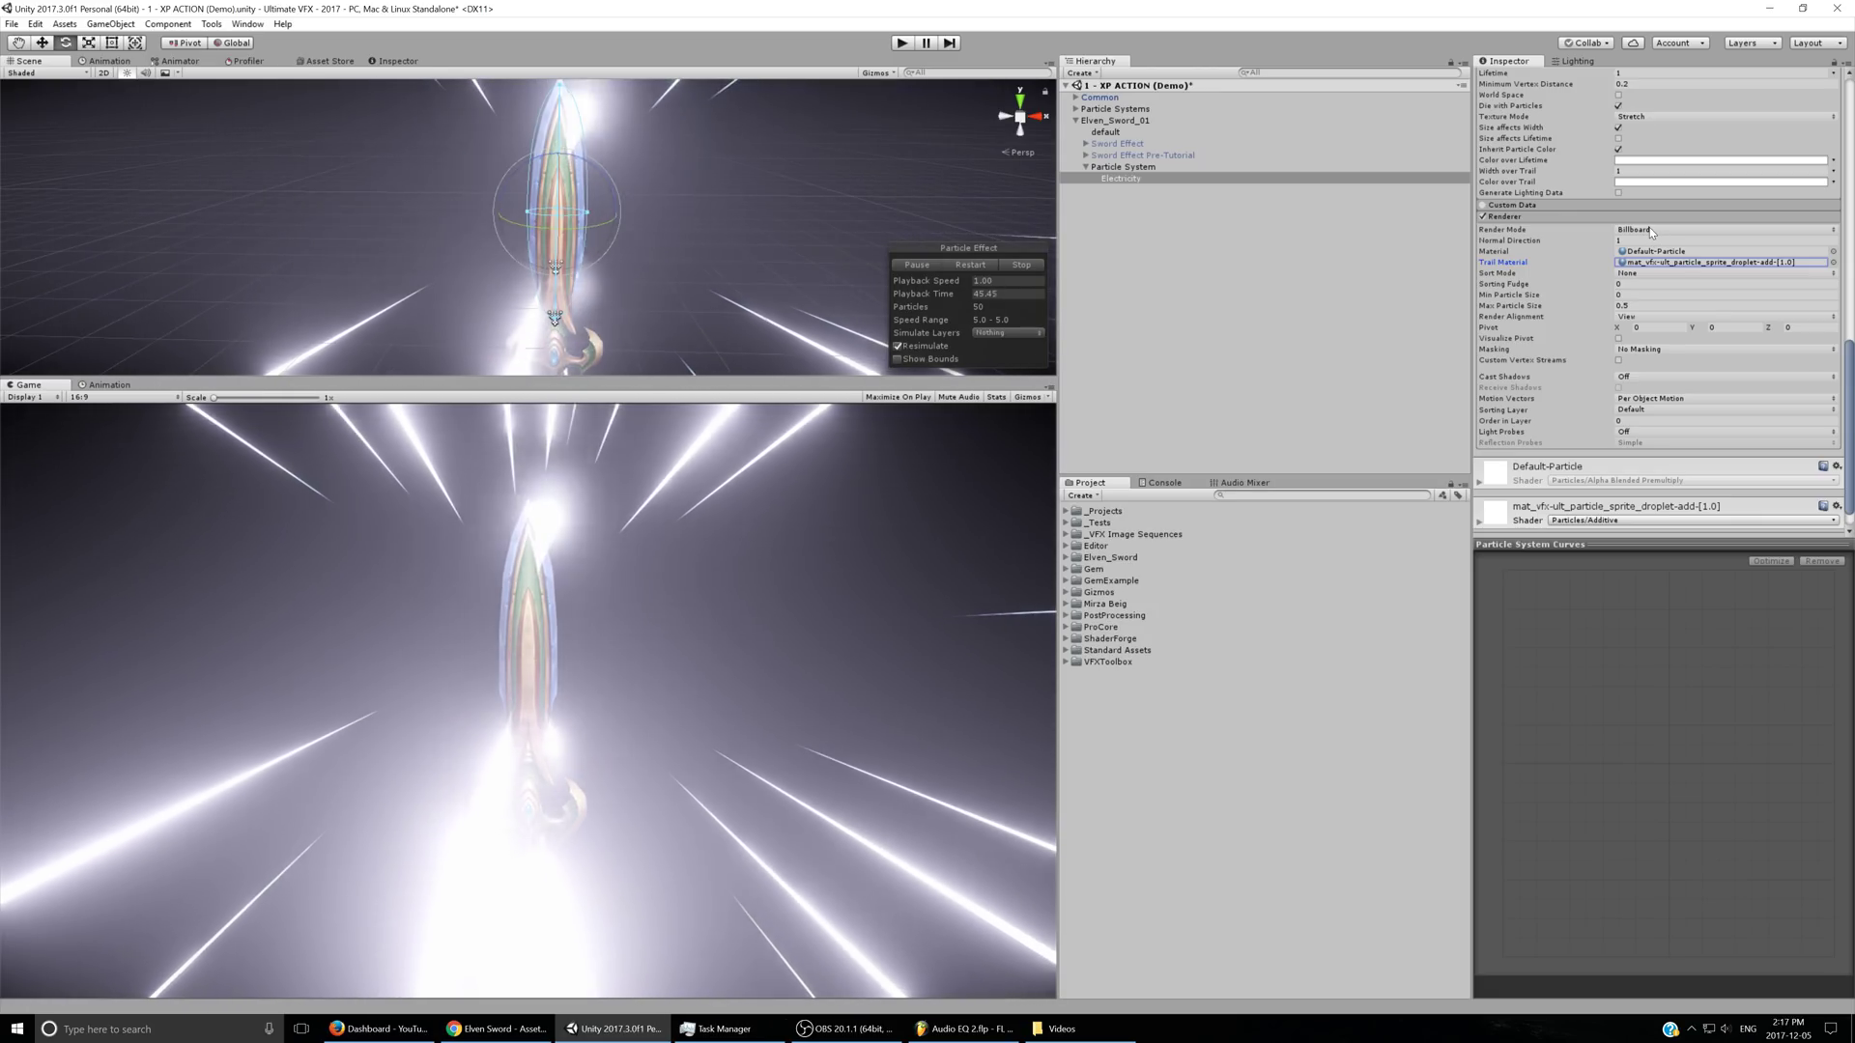
# - Set Electricity's render mode to None so that only the trails are drawn
pyautogui.click(1652, 231)
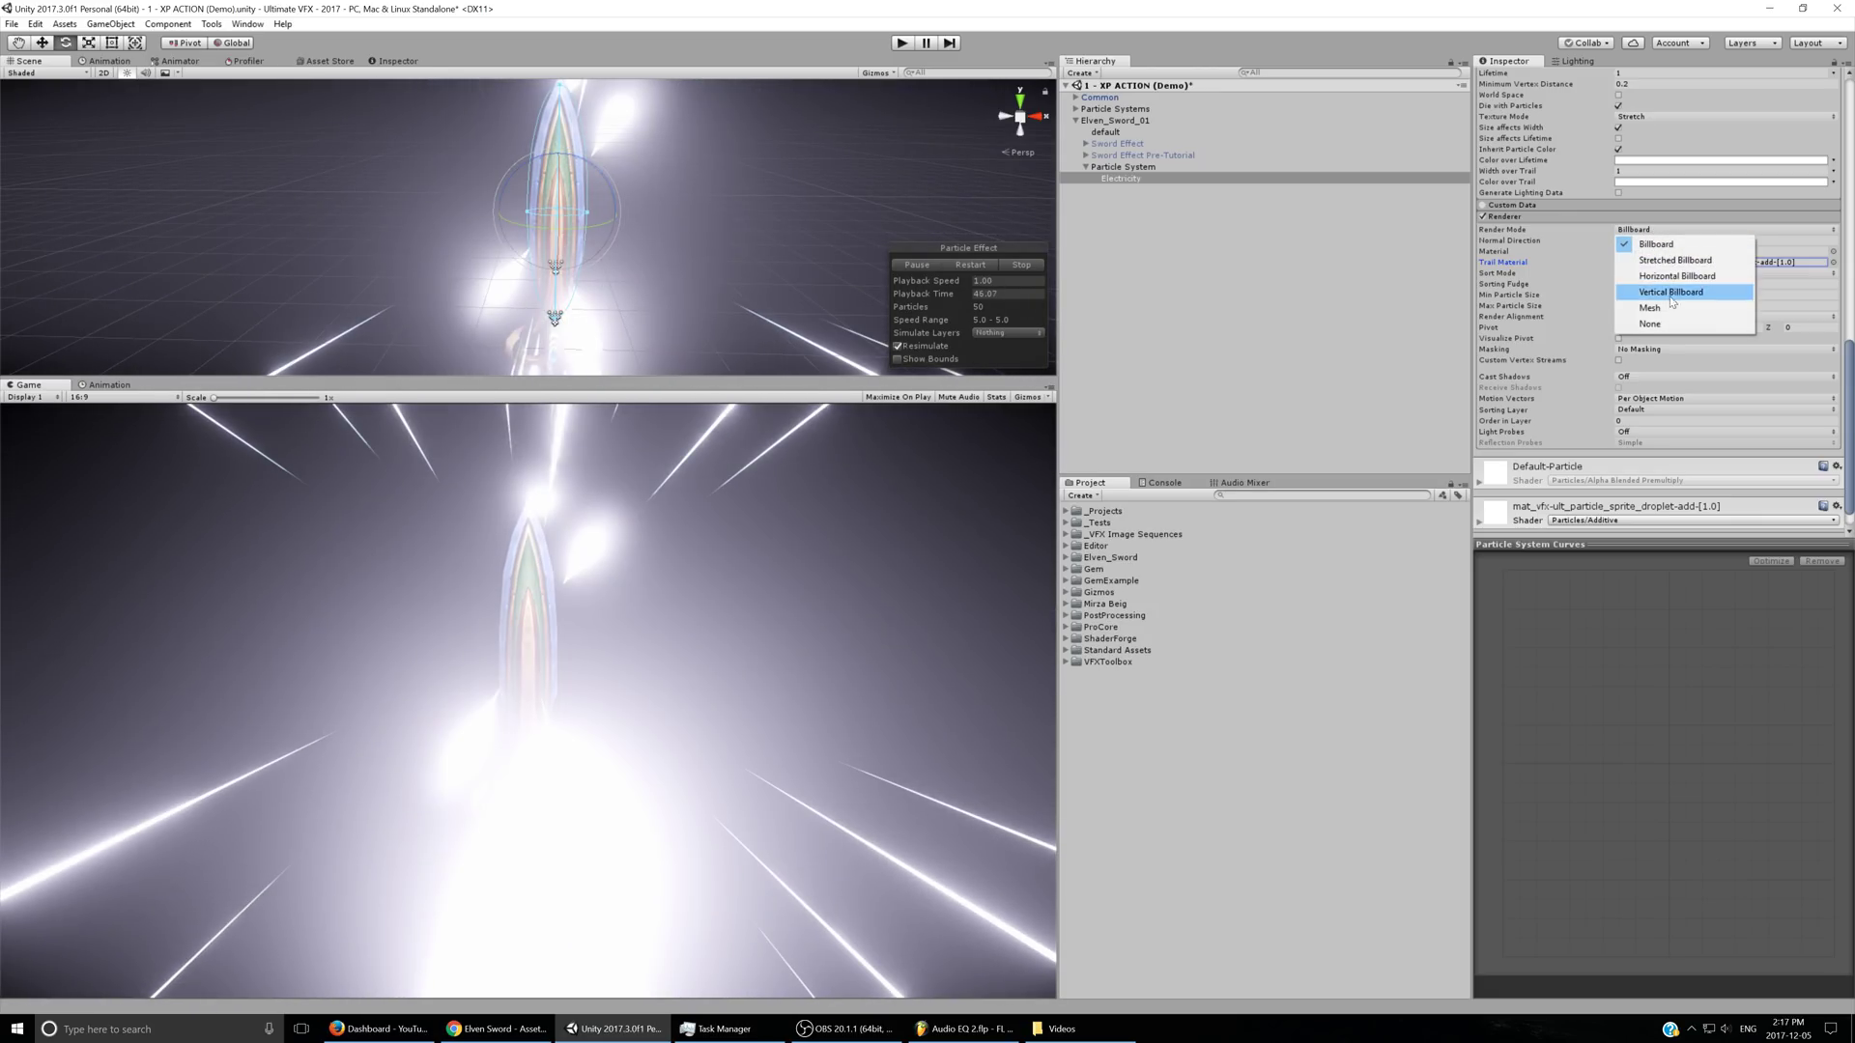
pyautogui.click(1670, 326)
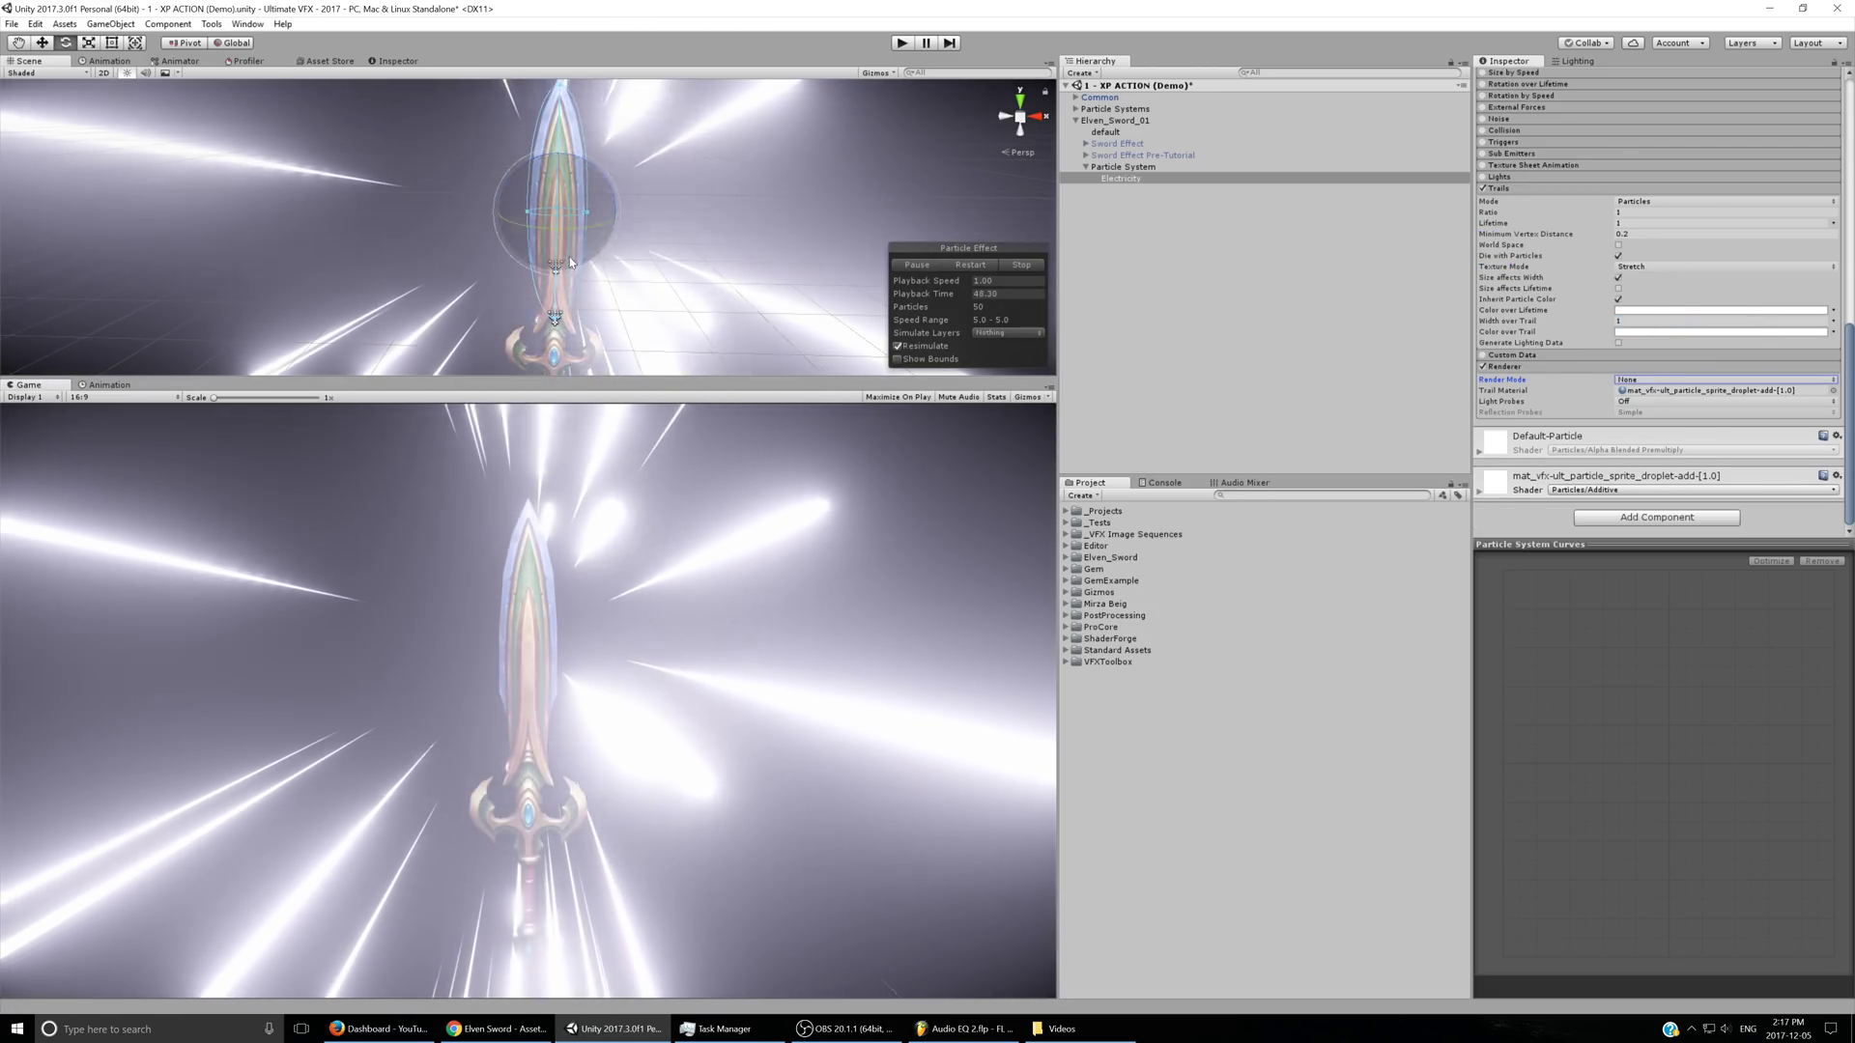
pyautogui.scroll(-3, 570, 262)
pyautogui.keyDown('alt'); pyautogui.moveTo(570, 262); pyautogui.dragTo(628, 259); pyautogui.keyUp('alt')
# - Lower Electricity's start speed to 1
pyautogui.scroll(10, 1656, 300)
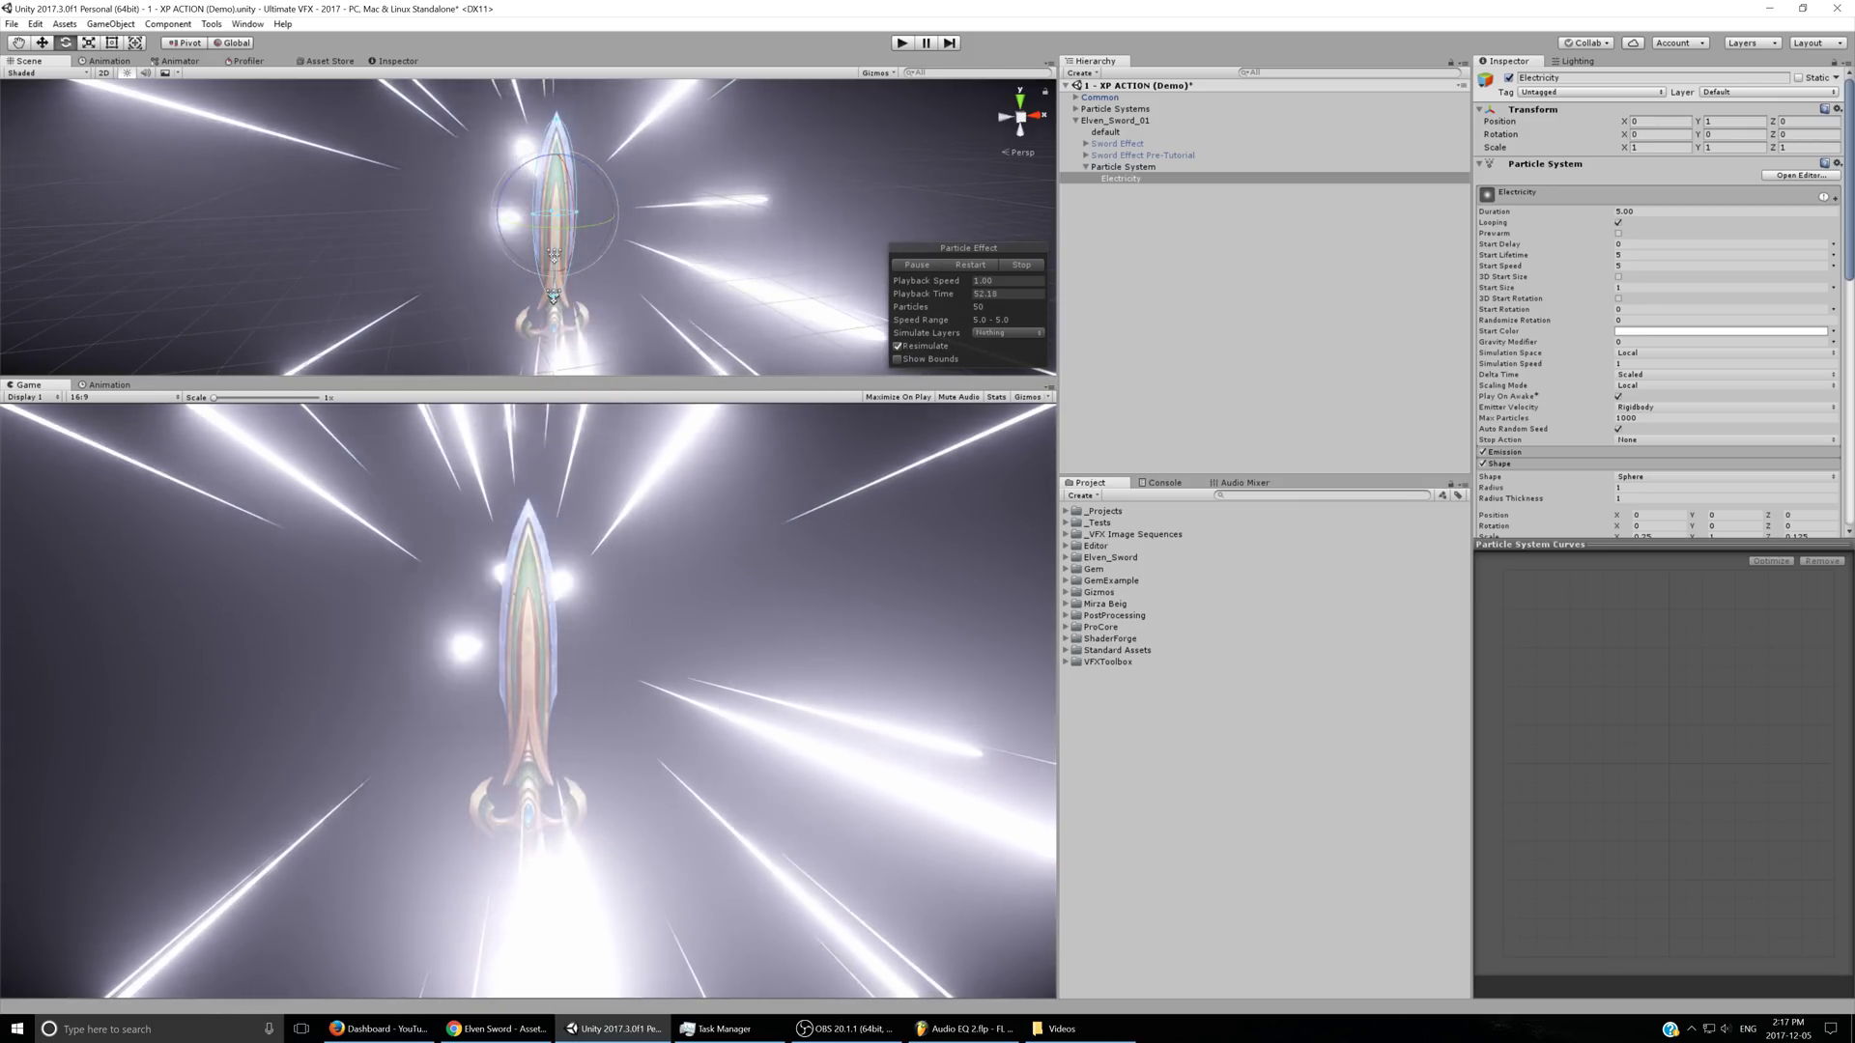
pyautogui.click(1654, 266)
pyautogui.write('0')
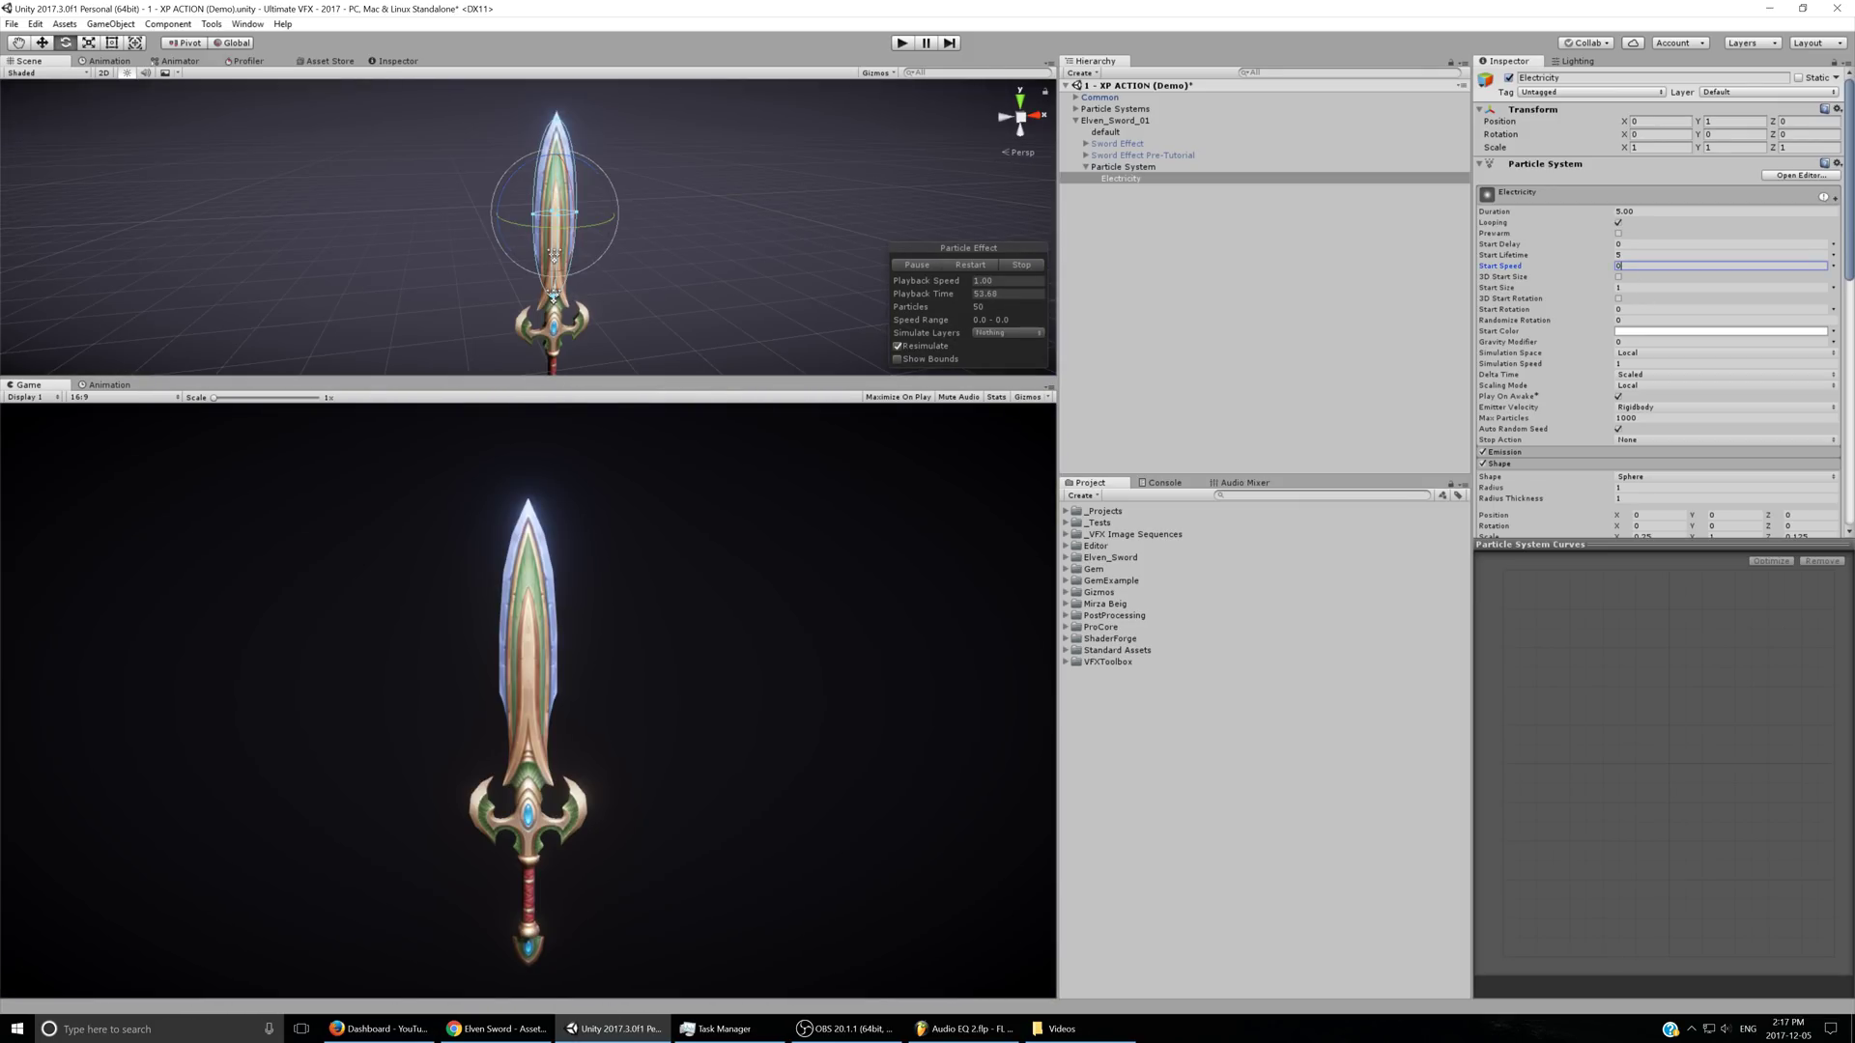
pyautogui.moveTo(1599, 268); pyautogui.dragTo(1585, 293)
# - Enable noise on Electricity with random strength between 5 and 8, and reduce the start size to 0.25
pyautogui.scroll(-7, 1585, 293)
pyautogui.click(1483, 334)
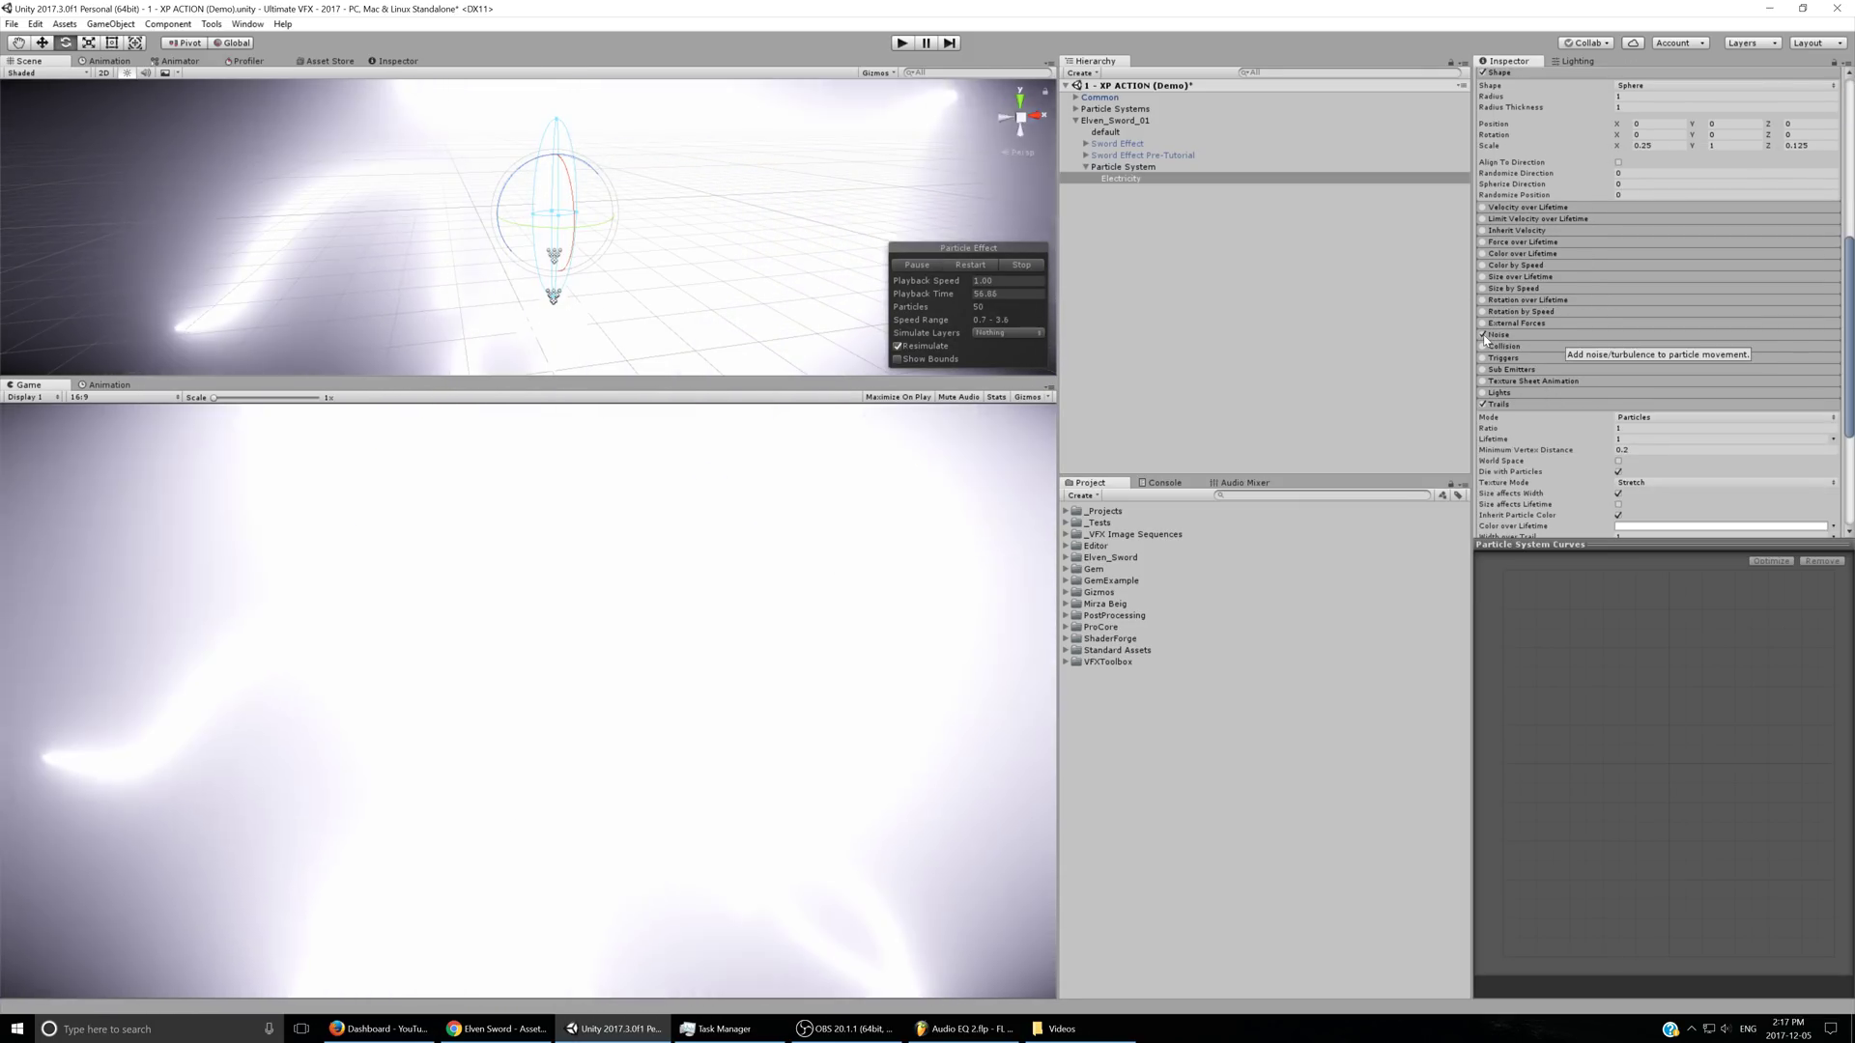
pyautogui.click(1505, 337)
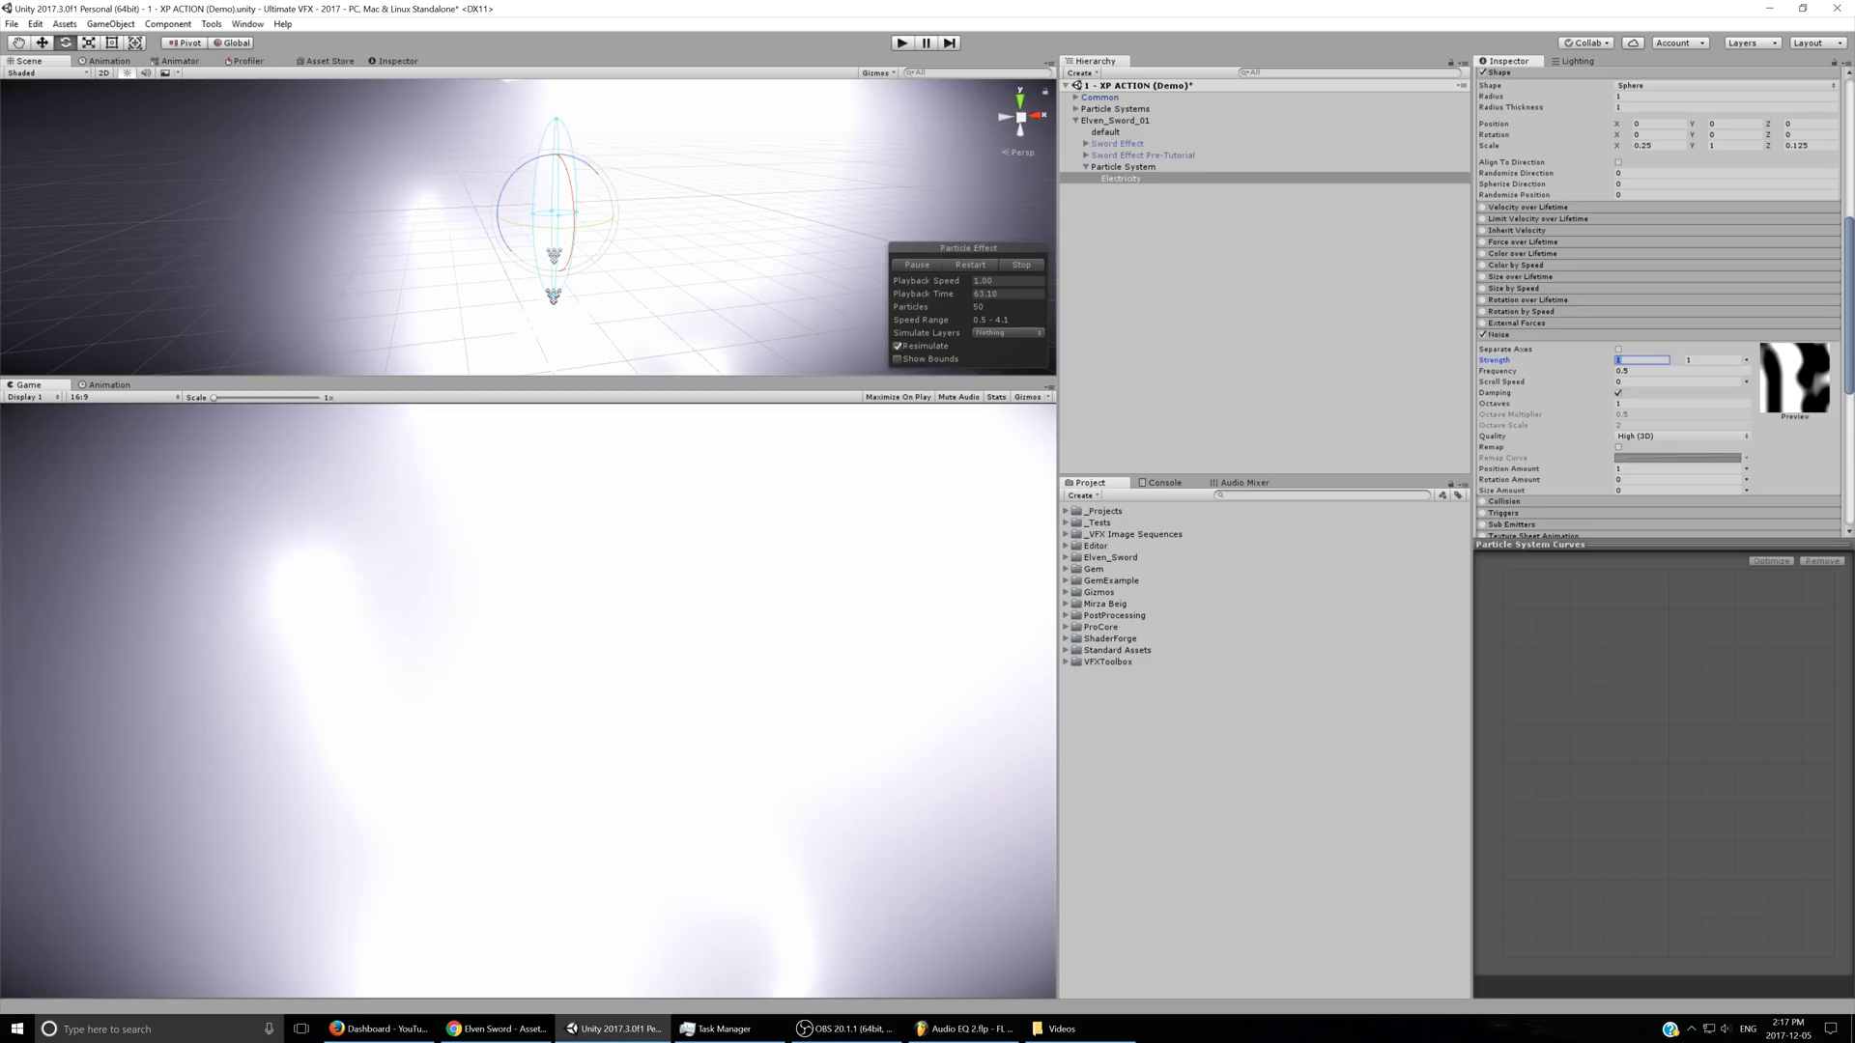
pyautogui.write('5')
pyautogui.press('Tab')
pyautogui.scroll(6, 1592, 294)
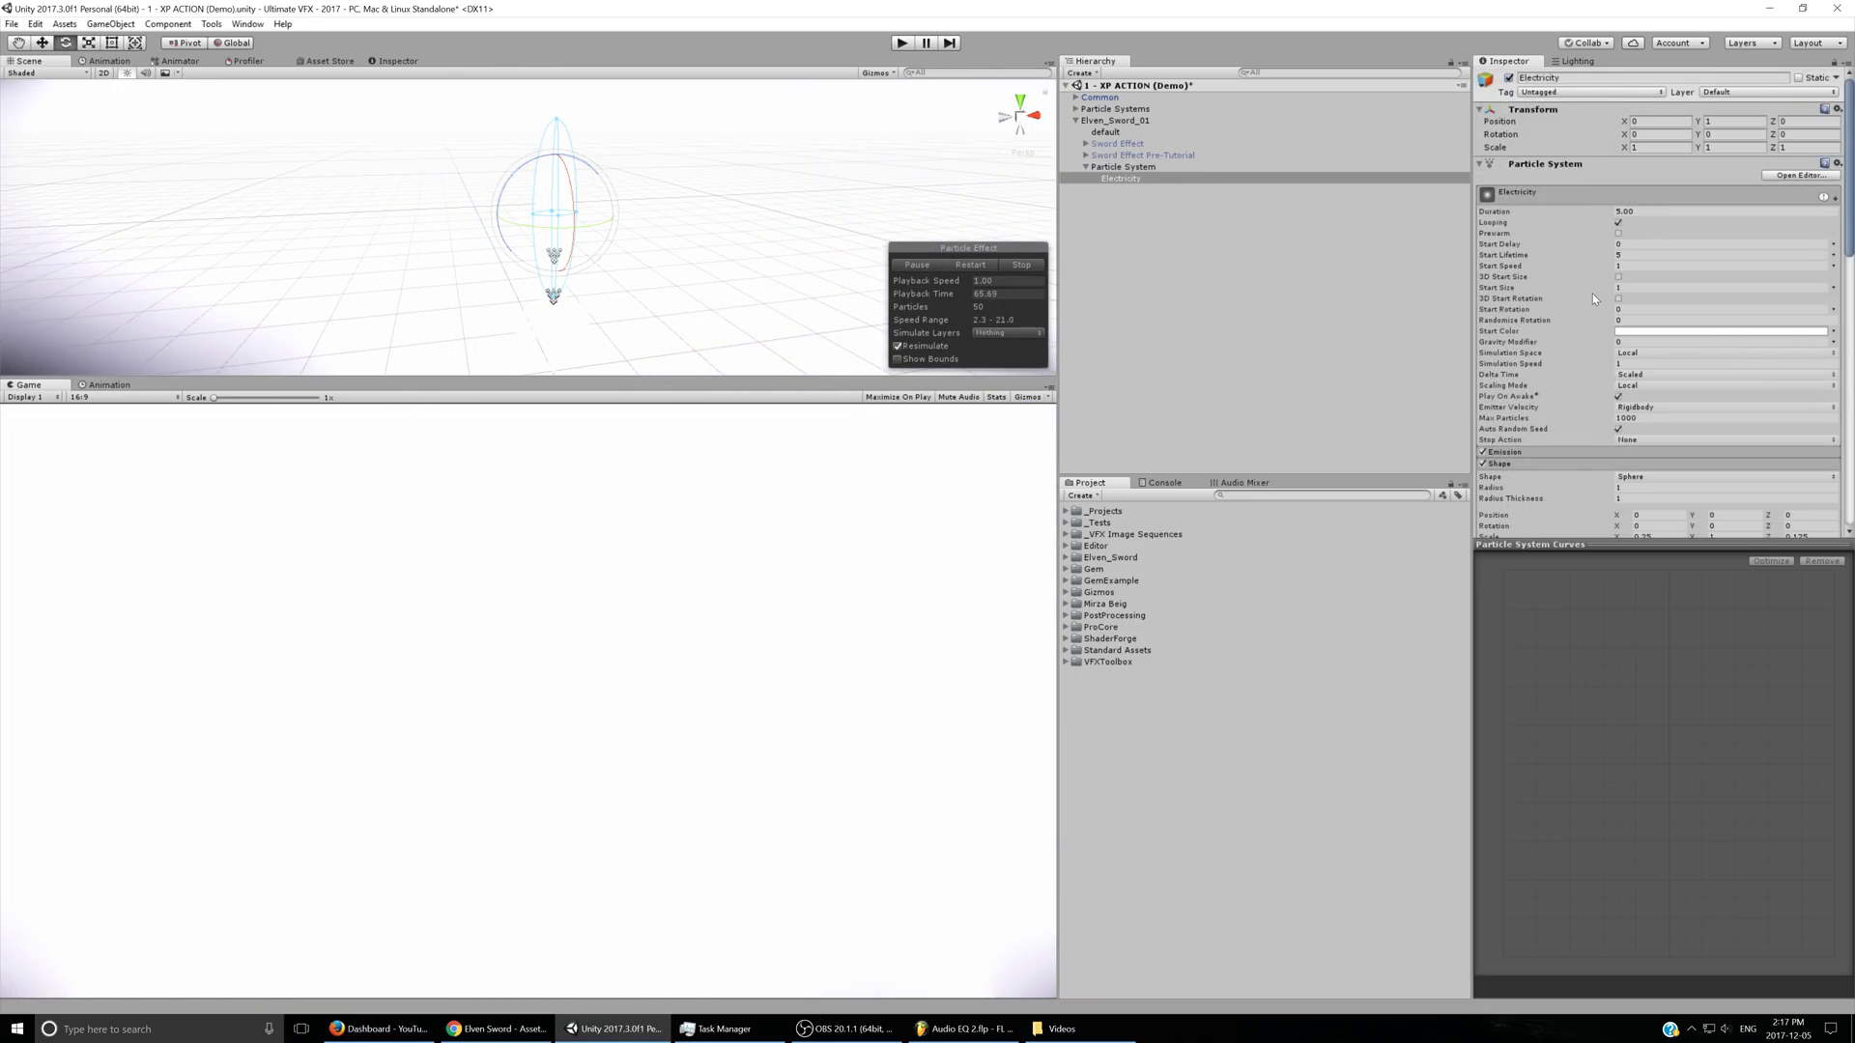
pyautogui.moveTo(1586, 288); pyautogui.dragTo(1570, 288)
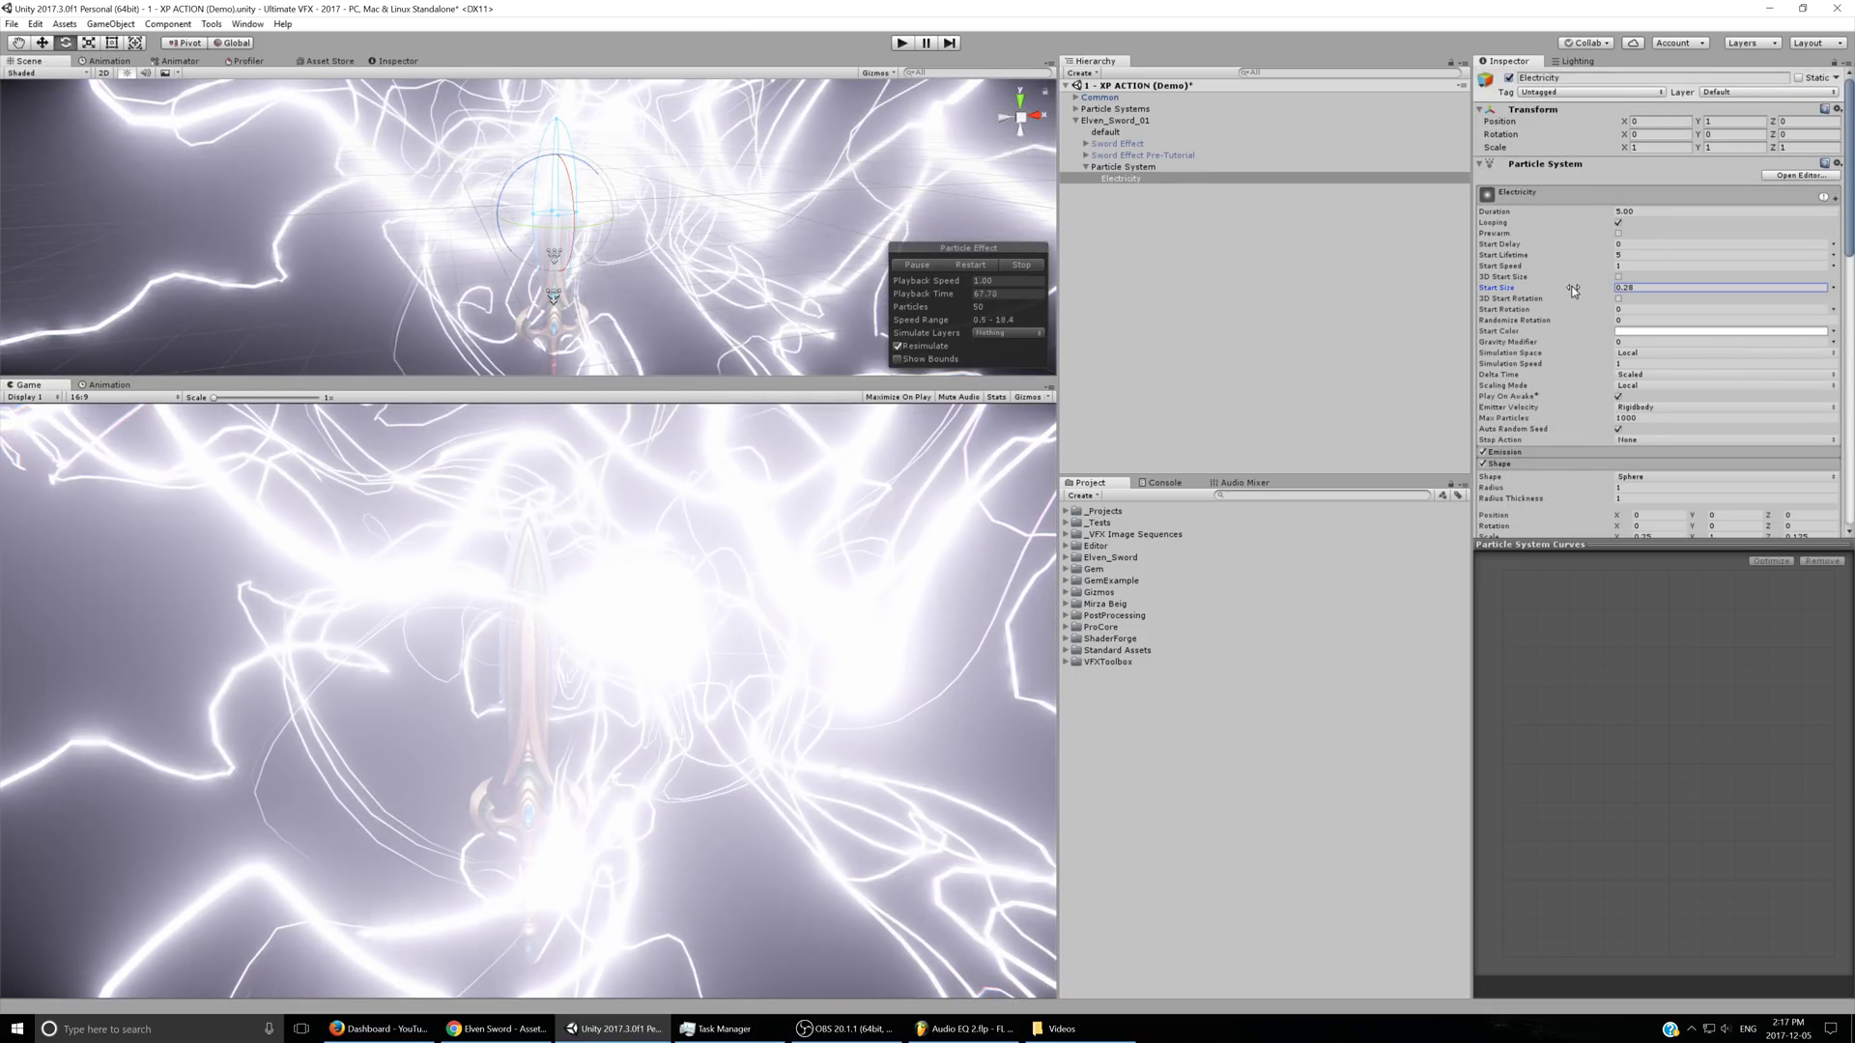
# - Set Electricity's noise frequency to 2 and its scroll speed to 10
pyautogui.scroll(-6, 1676, 372)
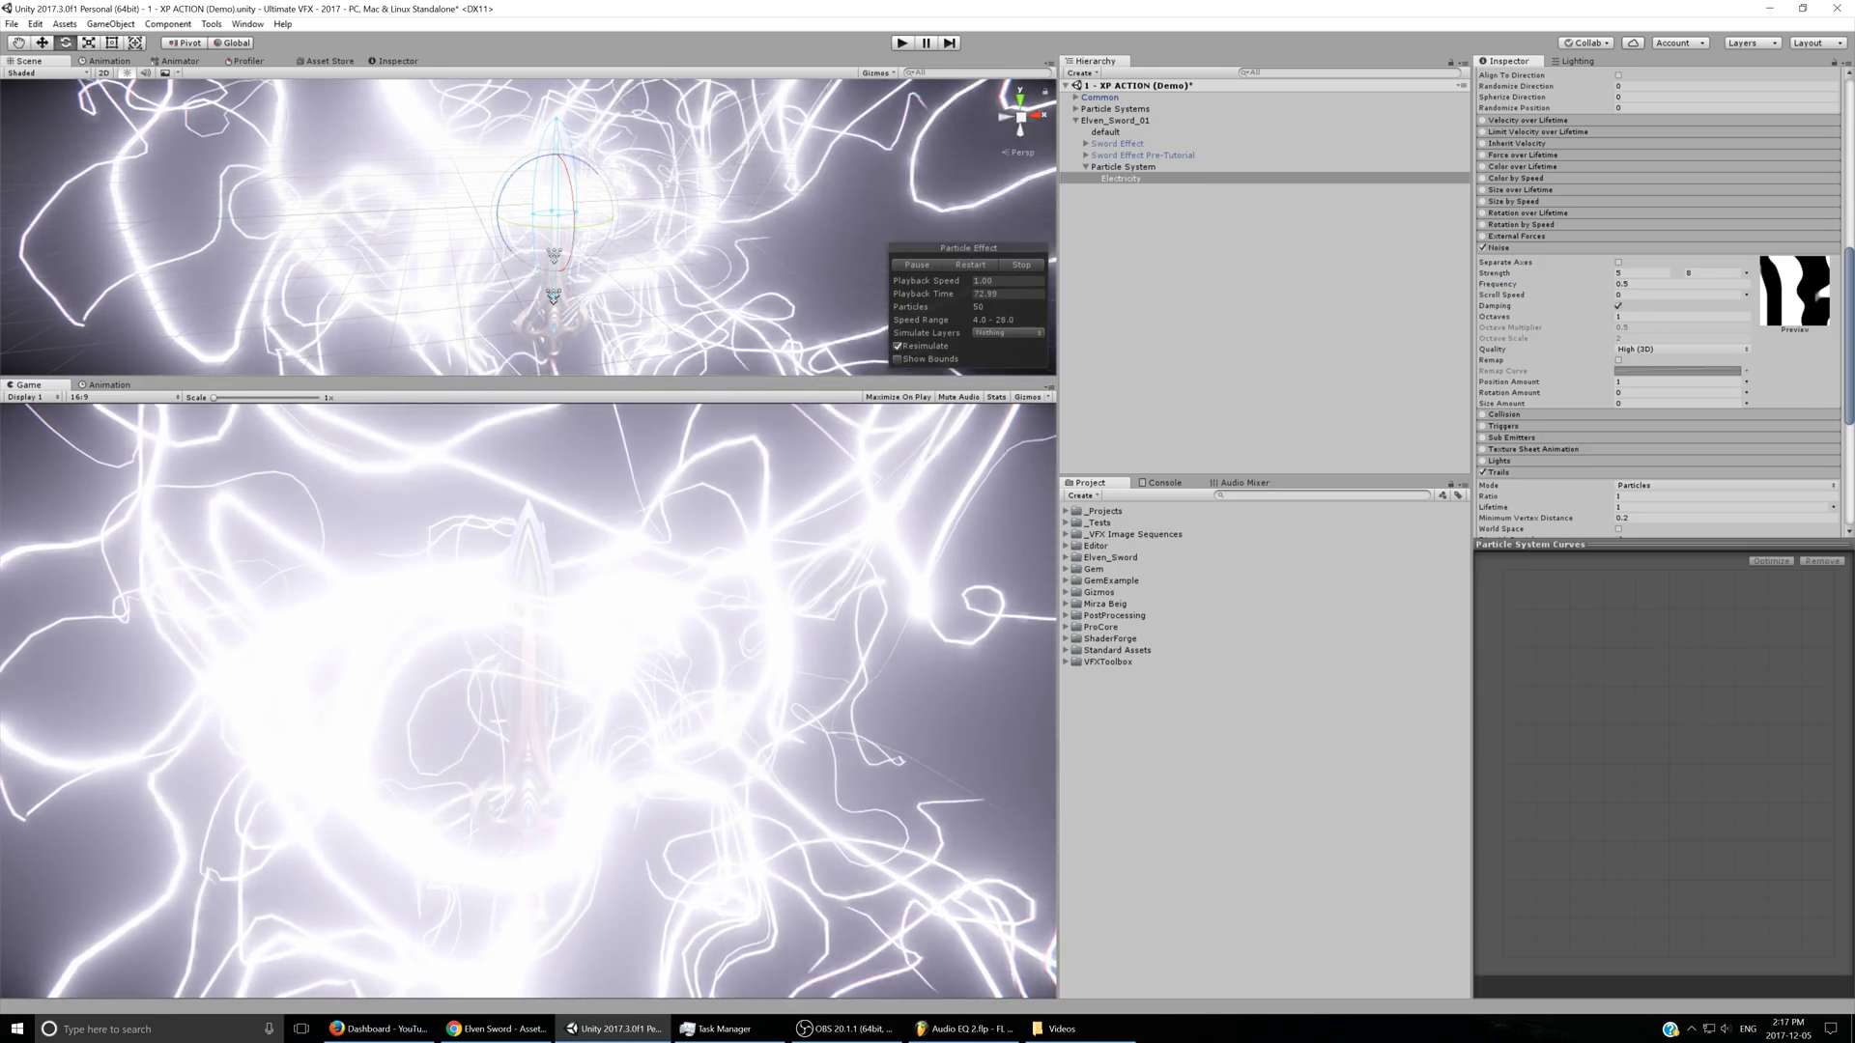
pyautogui.scroll(2, 1638, 318)
pyautogui.click(1635, 374)
pyautogui.write('2')
pyautogui.press('Tab')
pyautogui.write('10')
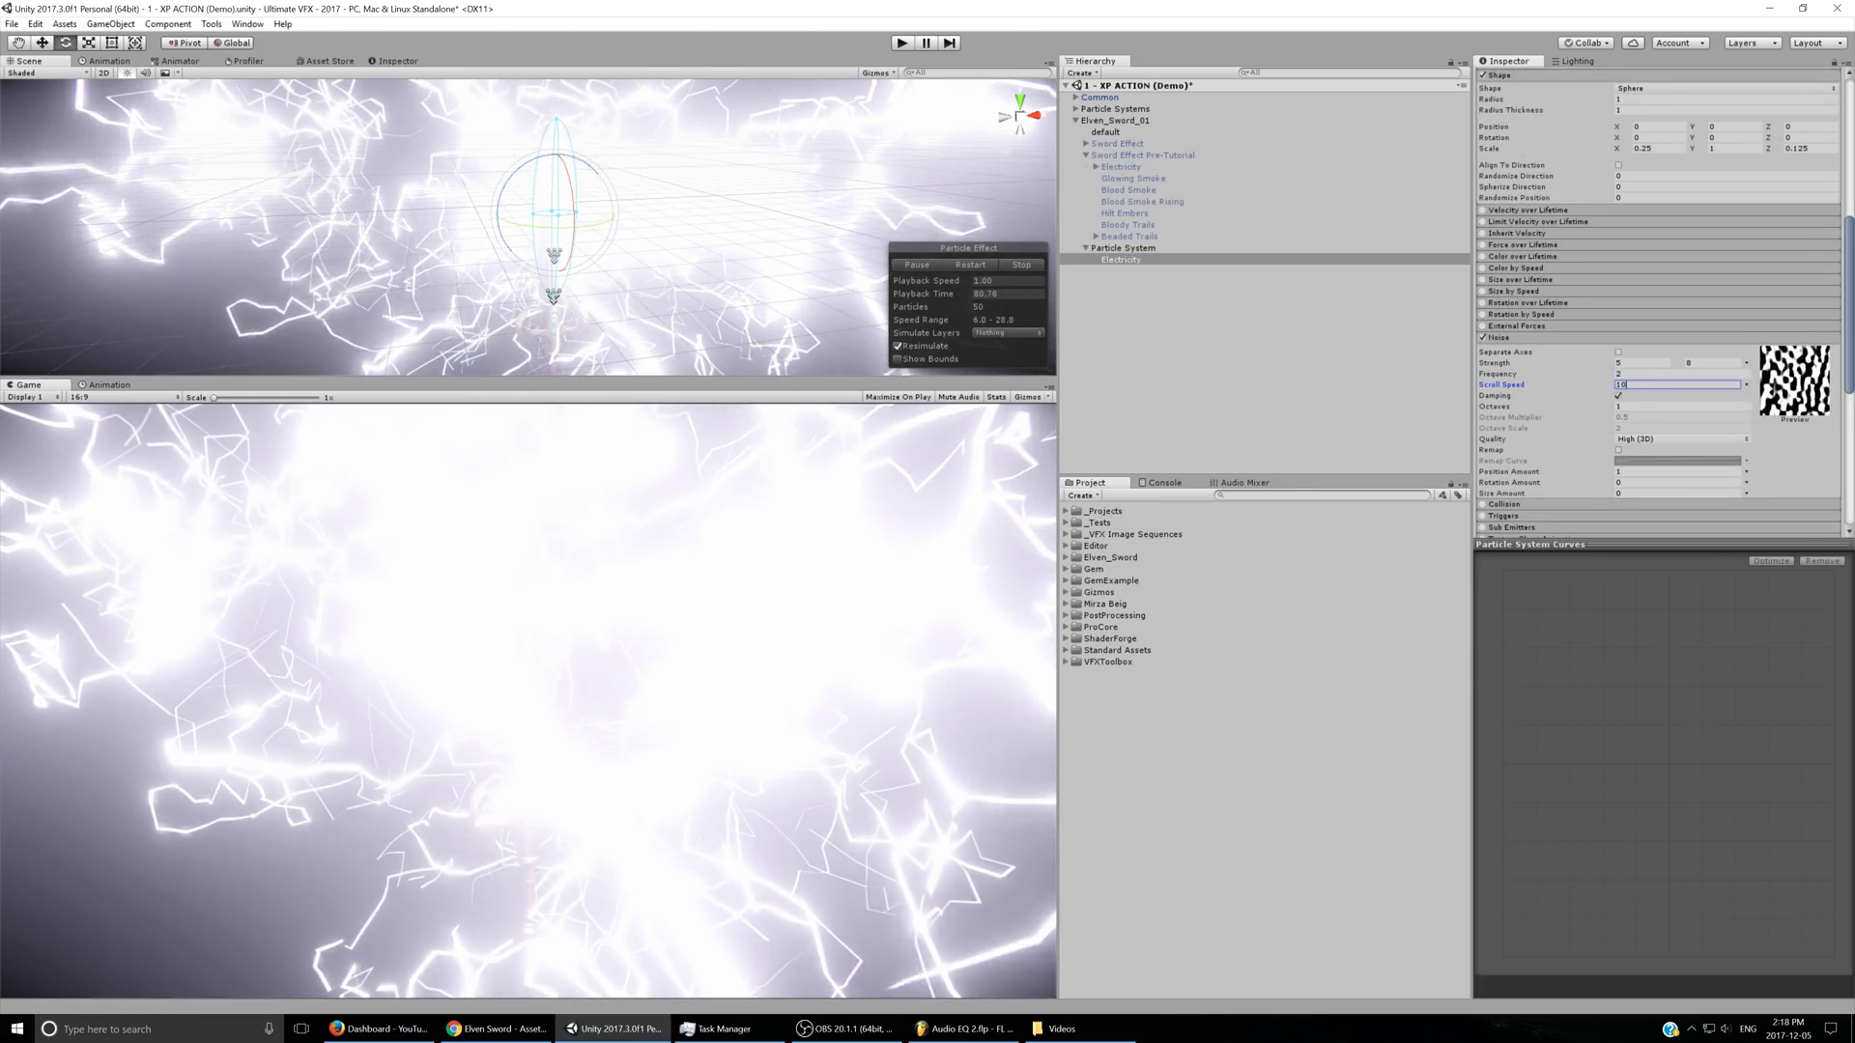
# - Make Electricity's start lifetime random between 0.5 and 0.8
pyautogui.scroll(5, 1507, 405)
pyautogui.click(1672, 171)
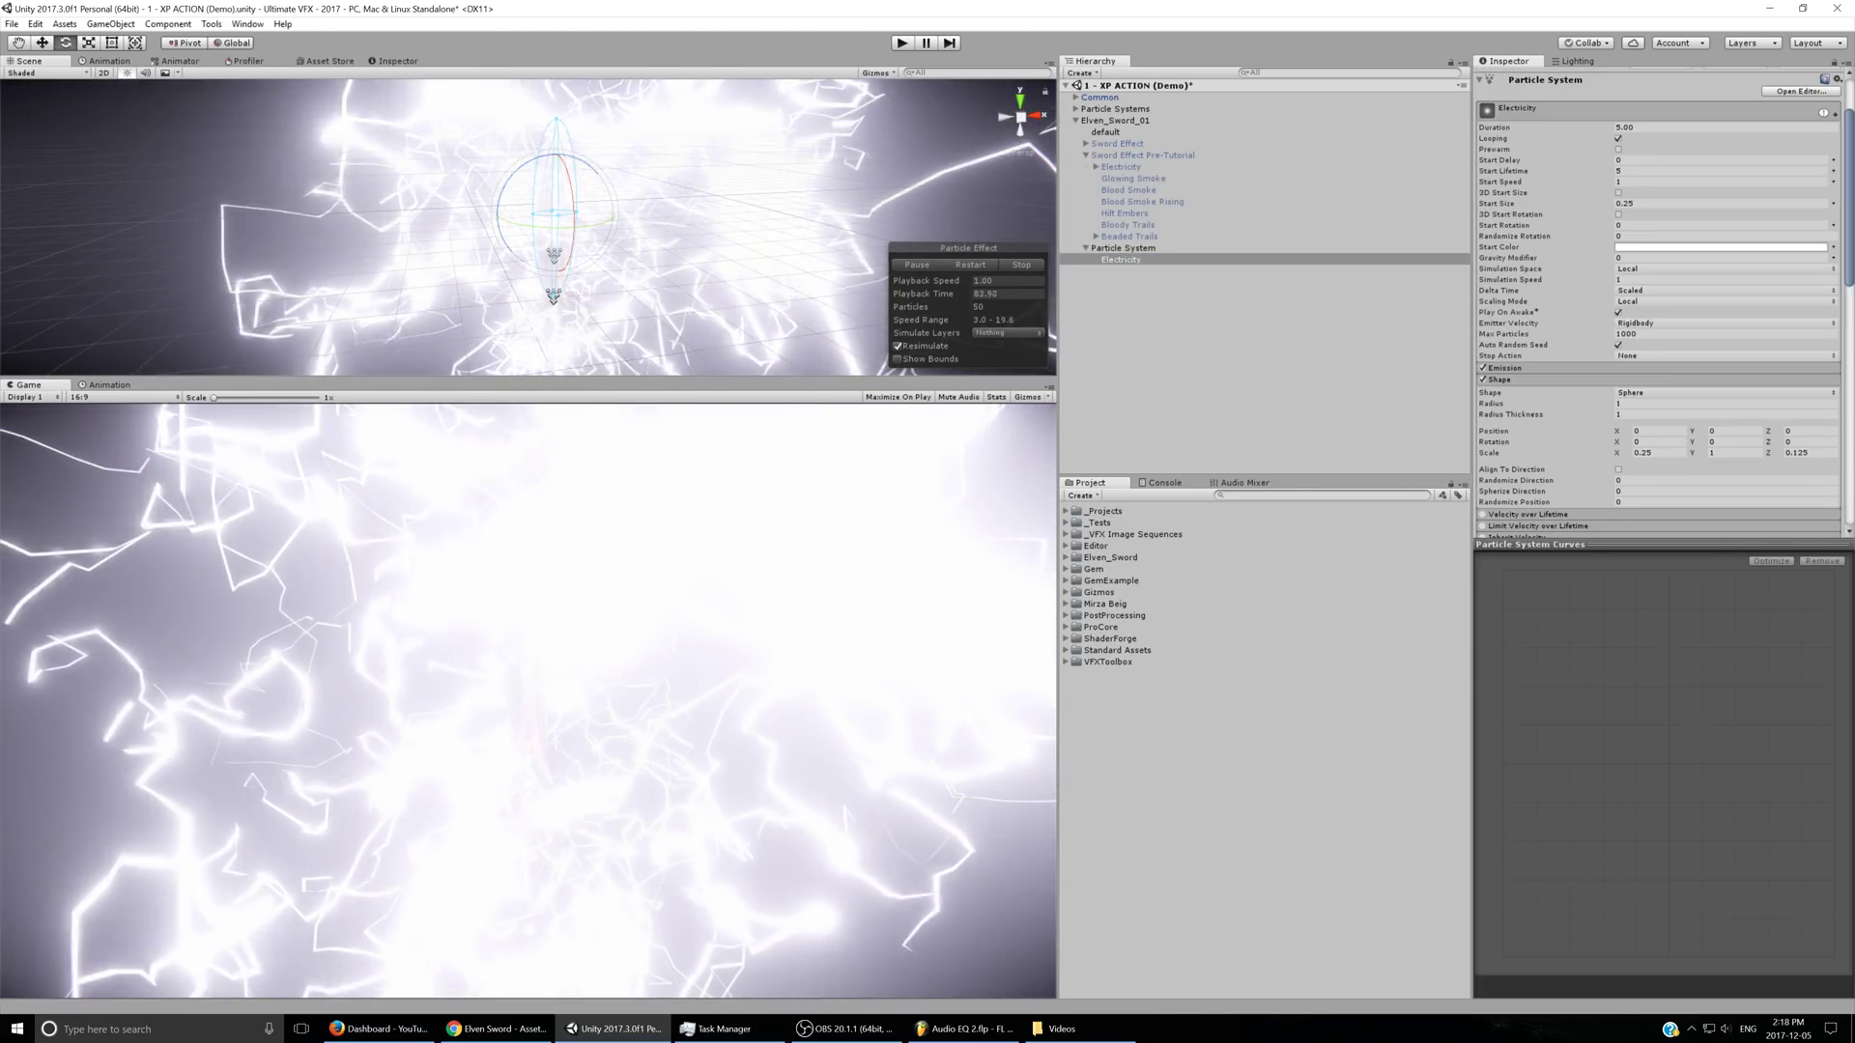
pyautogui.click(1833, 171)
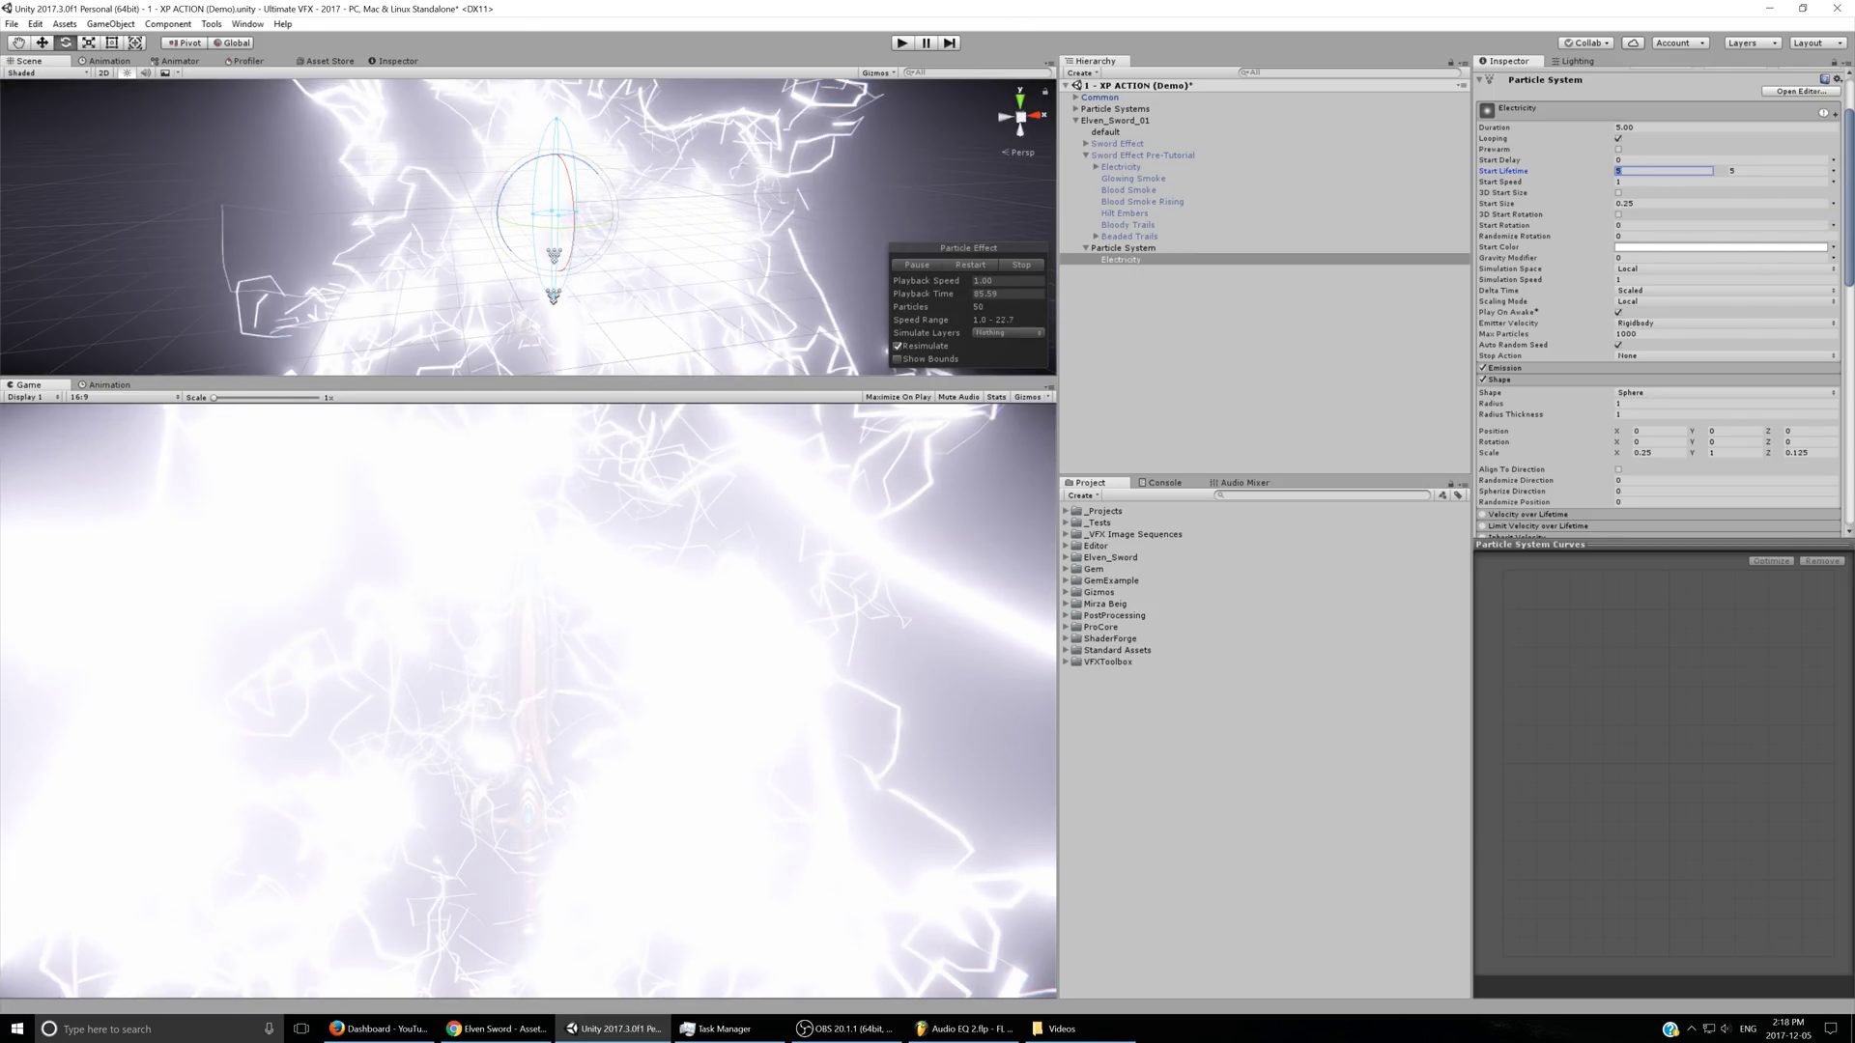
pyautogui.write('.5')
pyautogui.press('Tab')
pyautogui.write('.8')
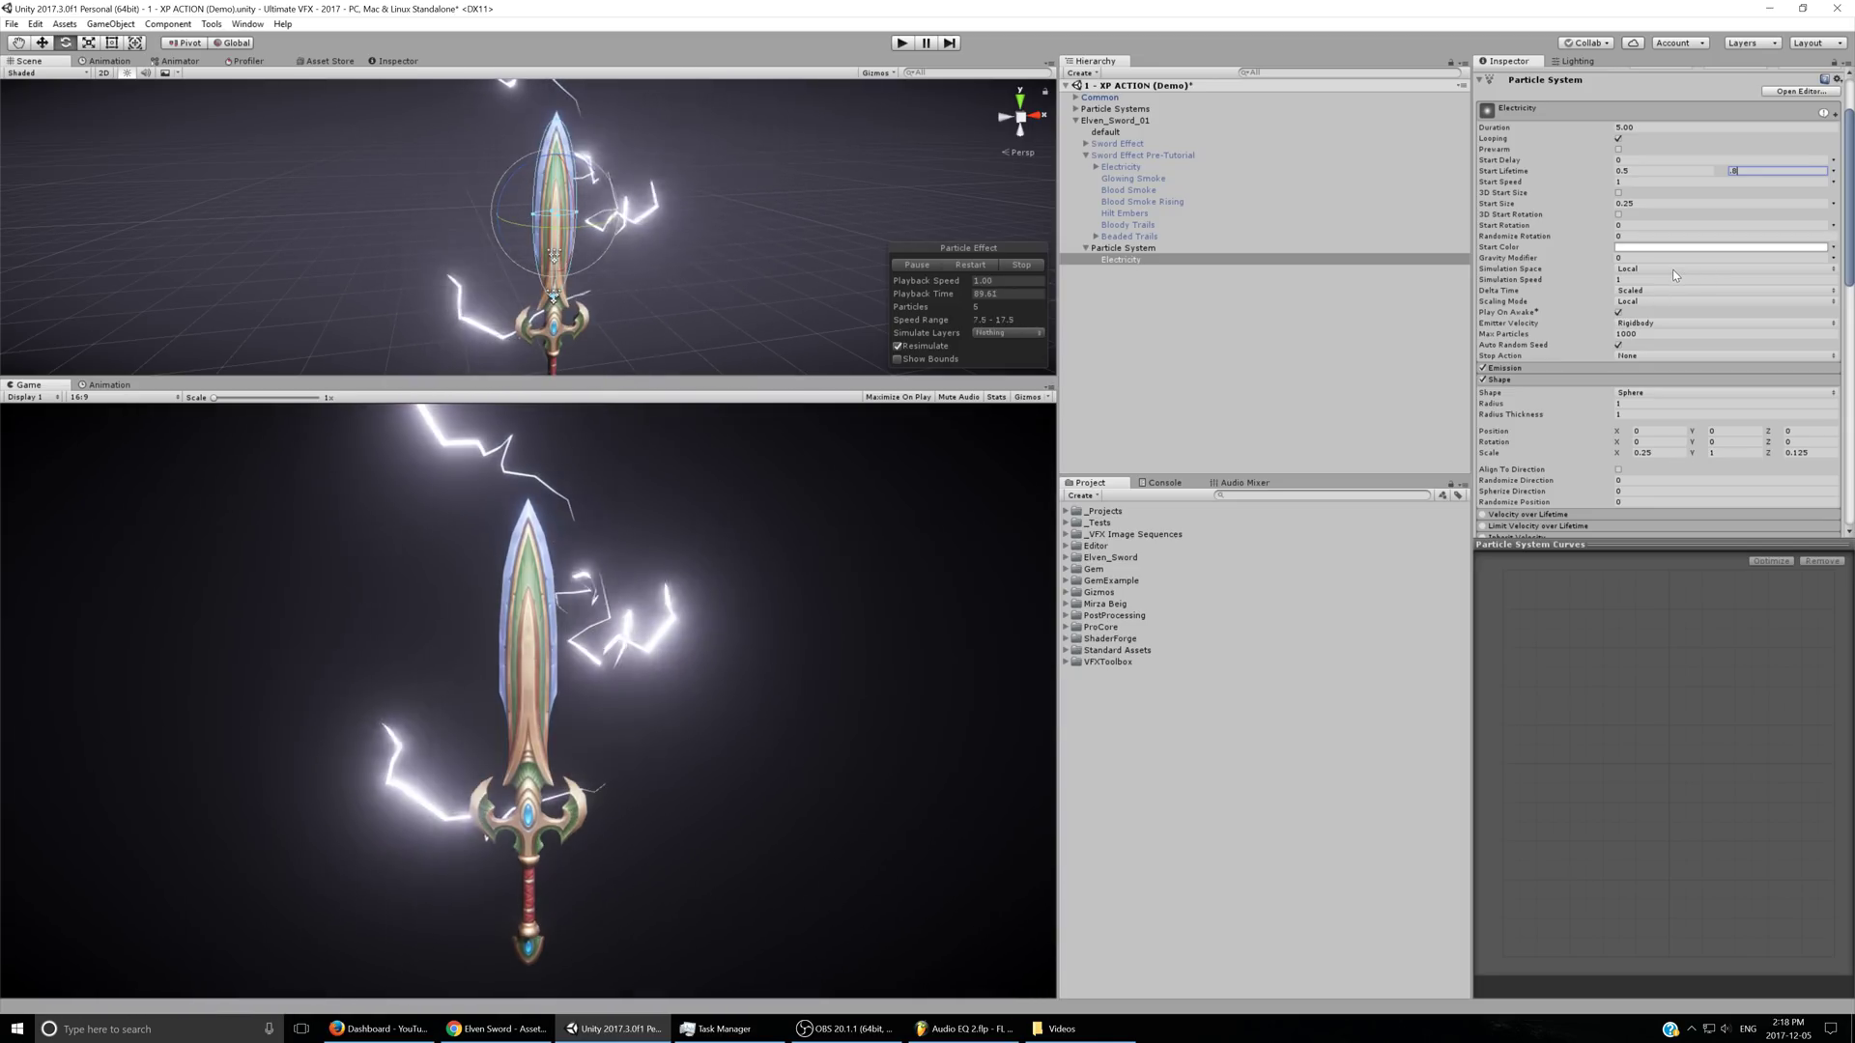
# - Enable Limit Velocity over Lifetime on Electricity and set its dampen to 0.5
pyautogui.scroll(-3, 1671, 340)
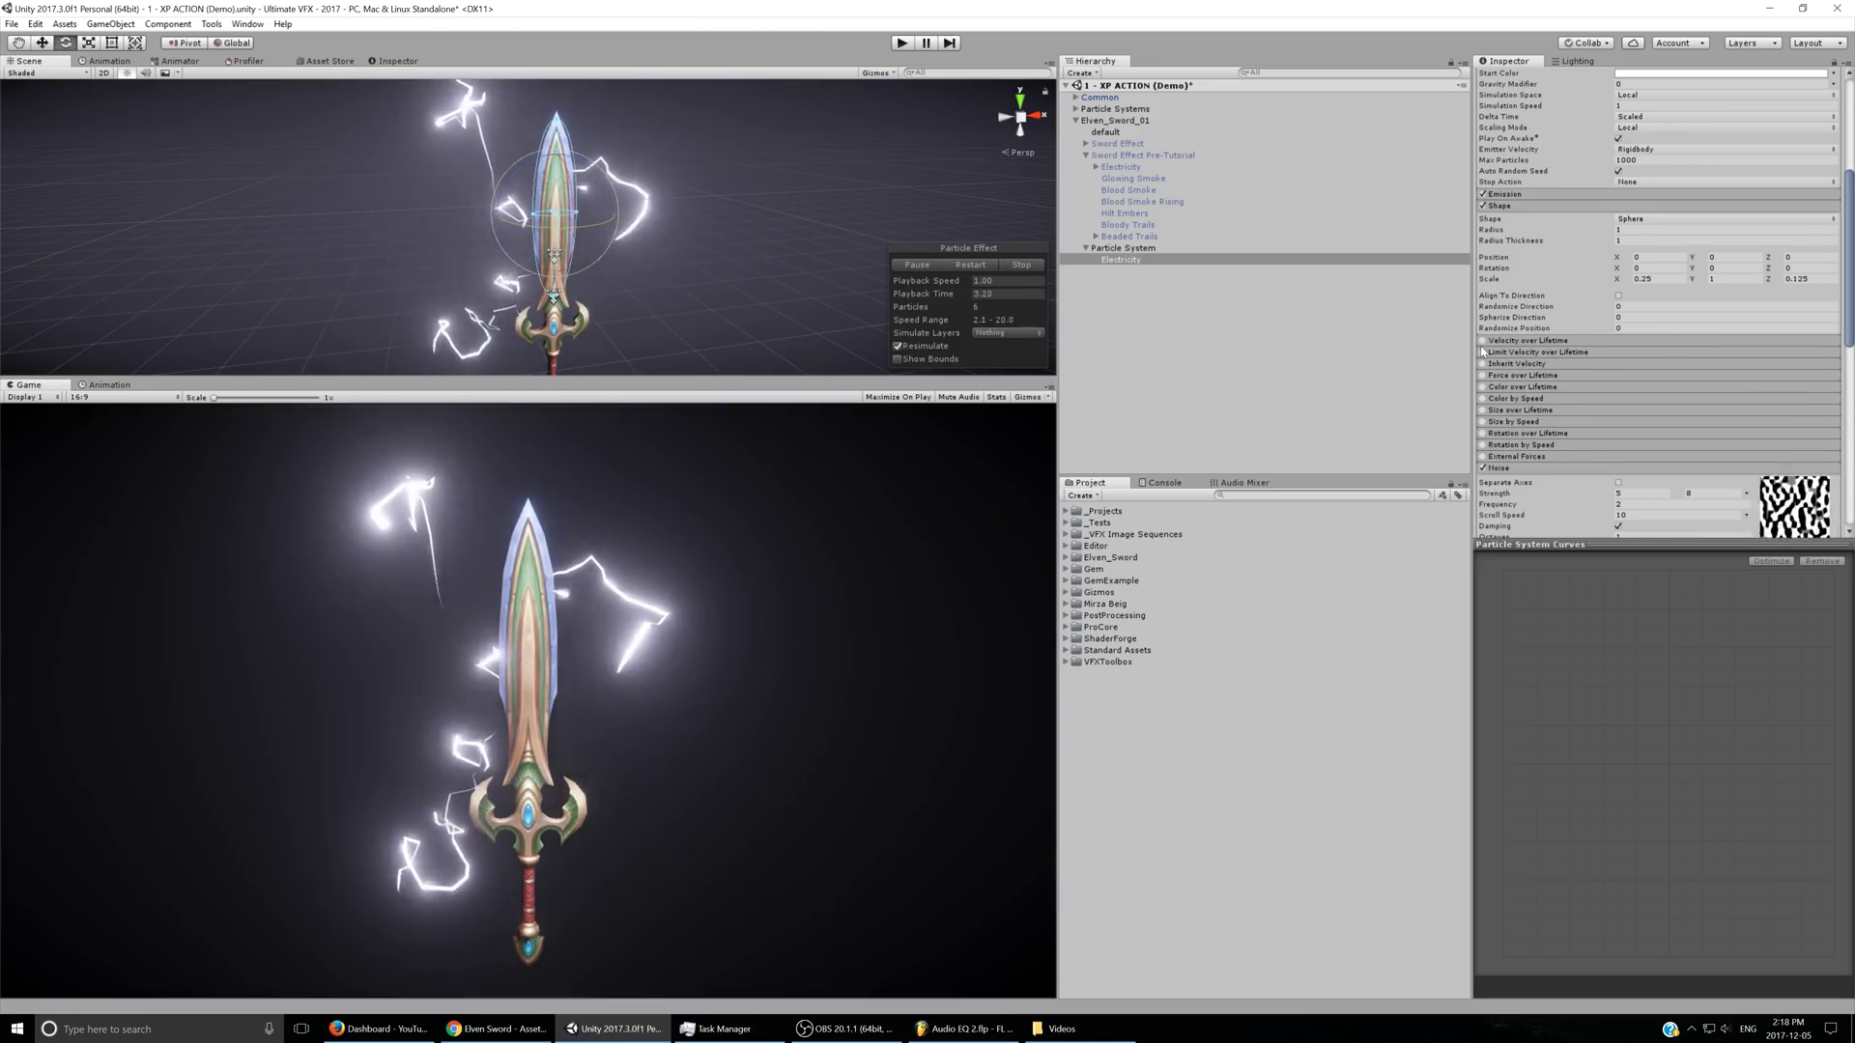
pyautogui.click(1483, 351)
pyautogui.click(1508, 353)
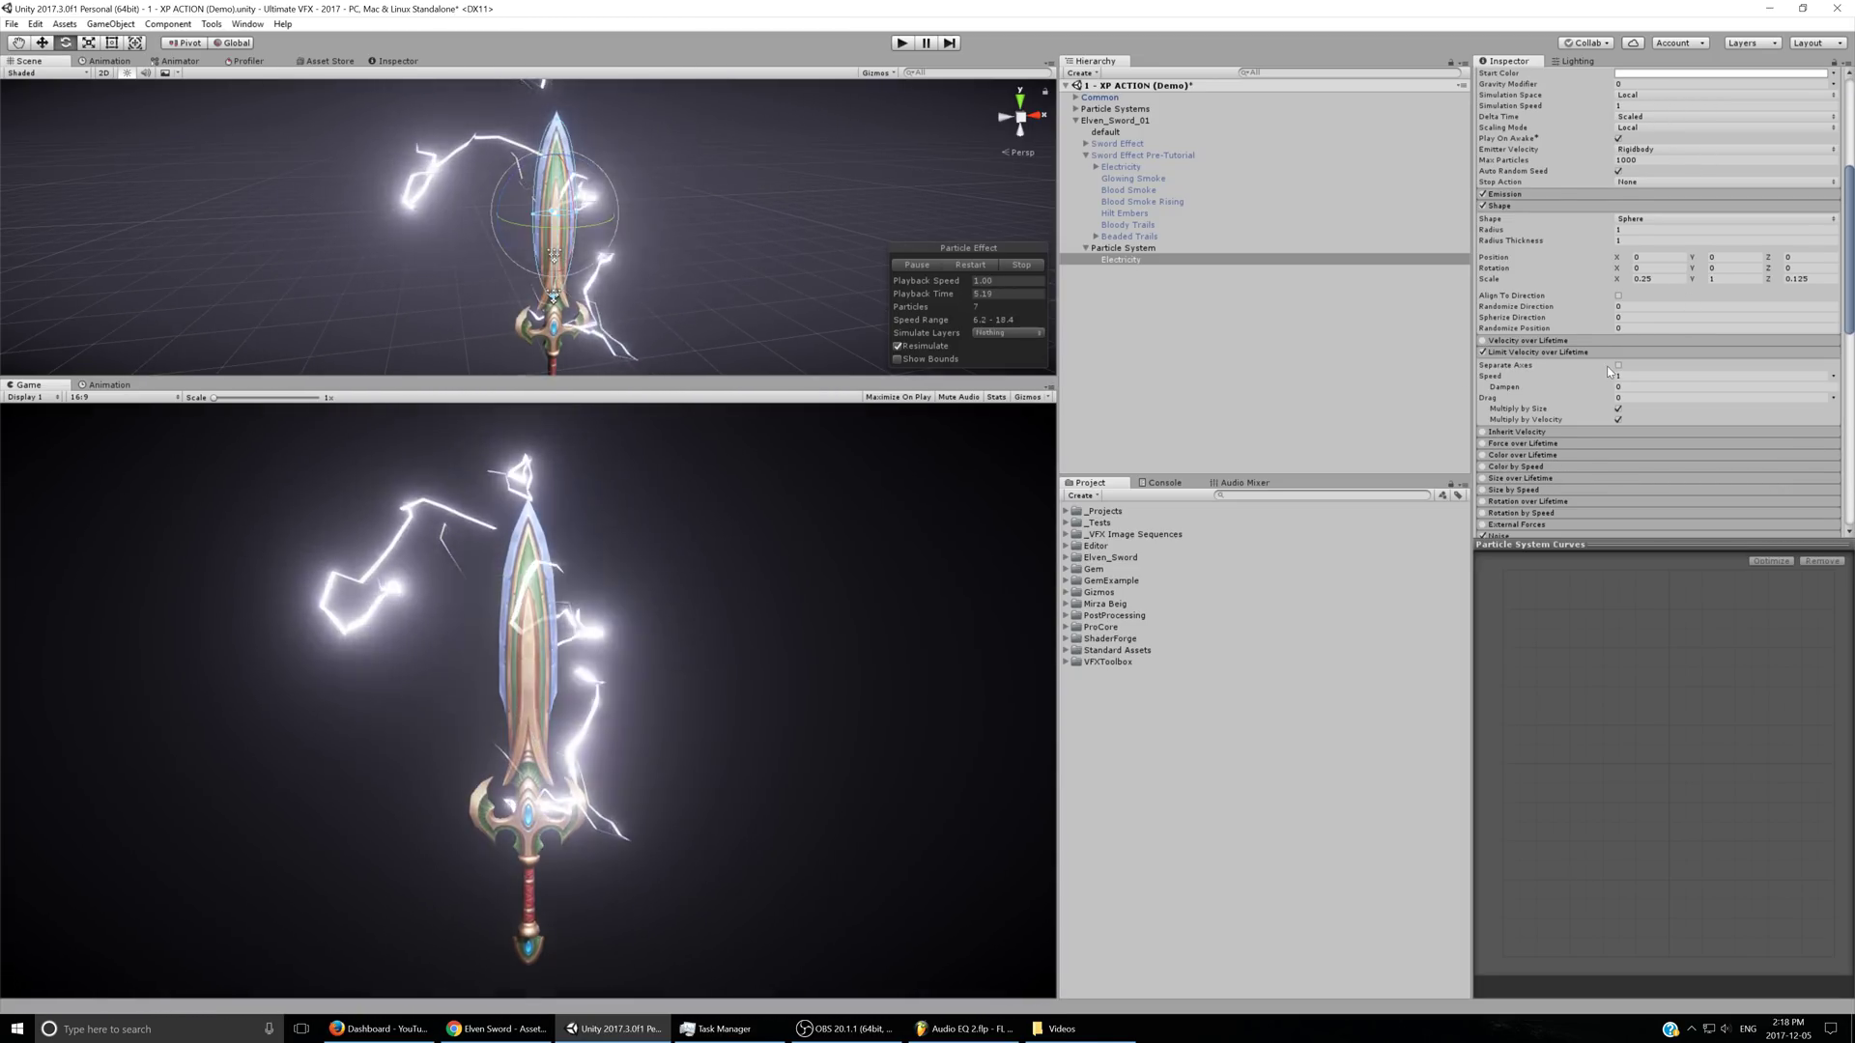
pyautogui.click(1564, 385)
pyautogui.write('.5')
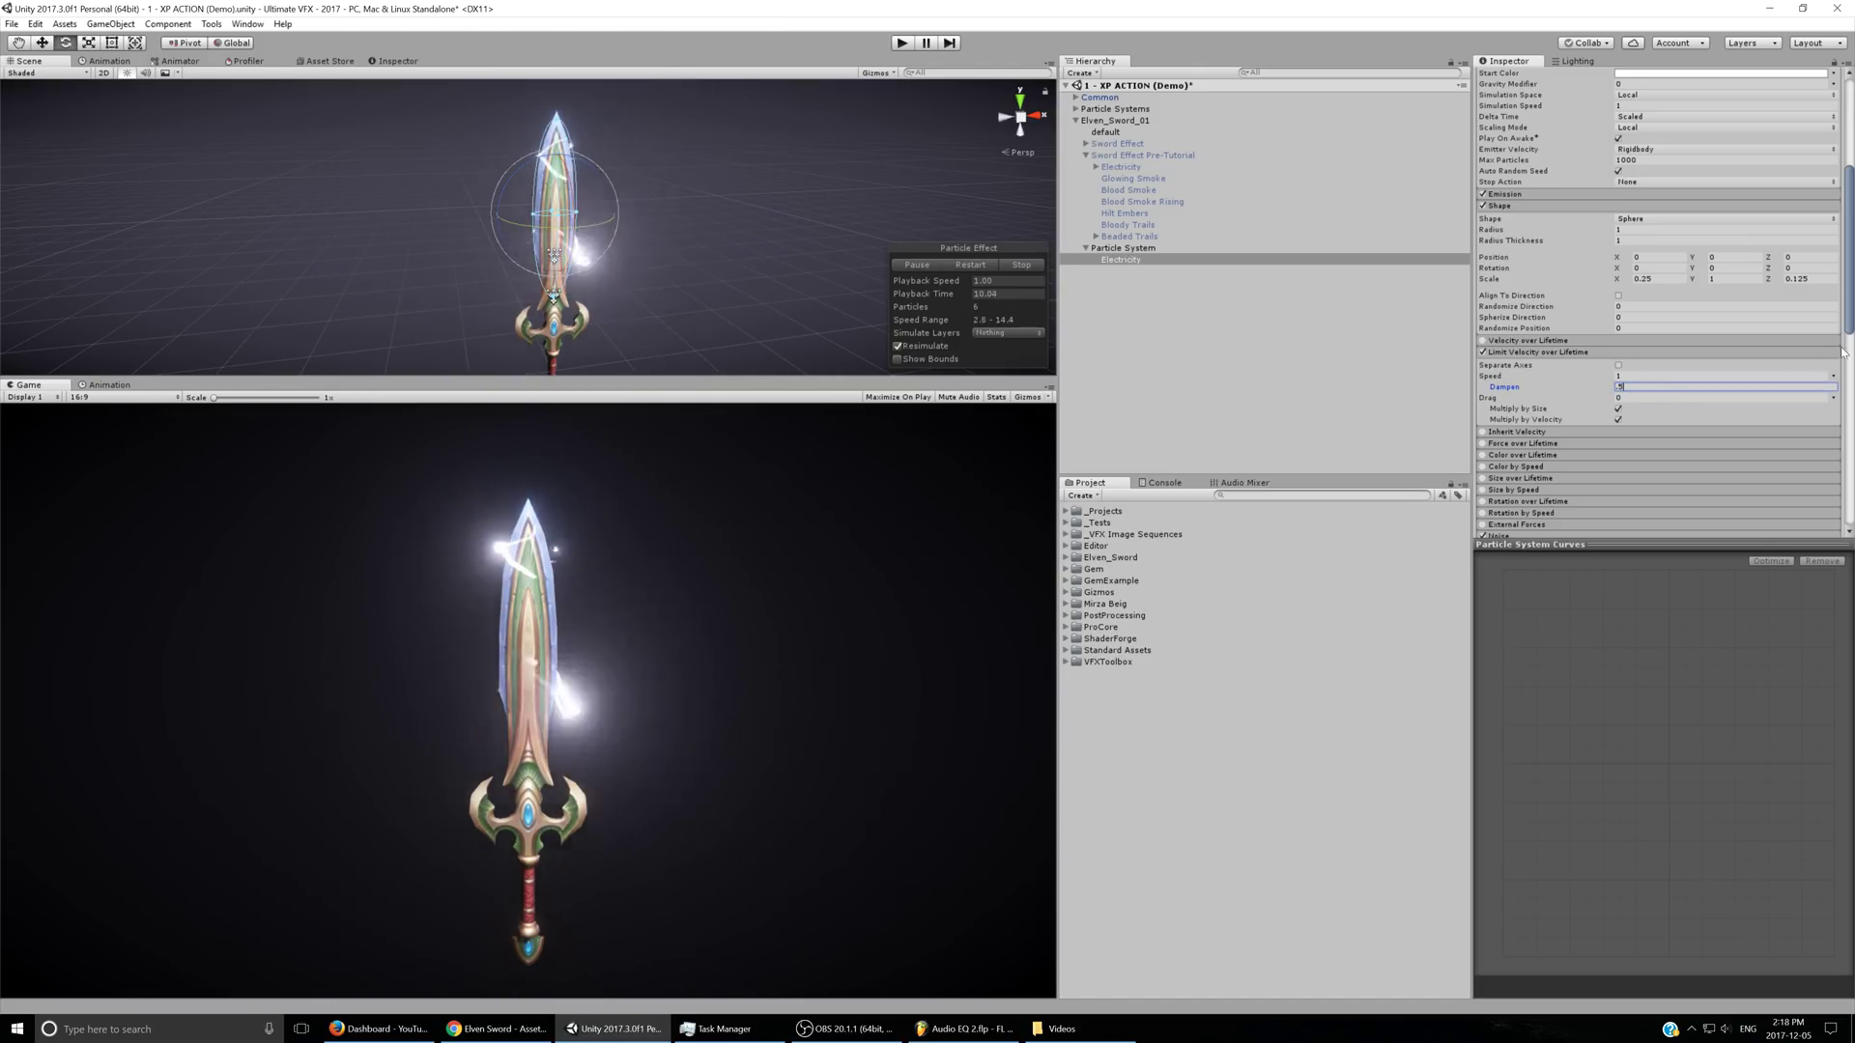
# - Set the minimum vertex distance of Electricity's trails to 0
pyautogui.scroll(-5, 1627, 470)
pyautogui.scroll(-2, 1626, 468)
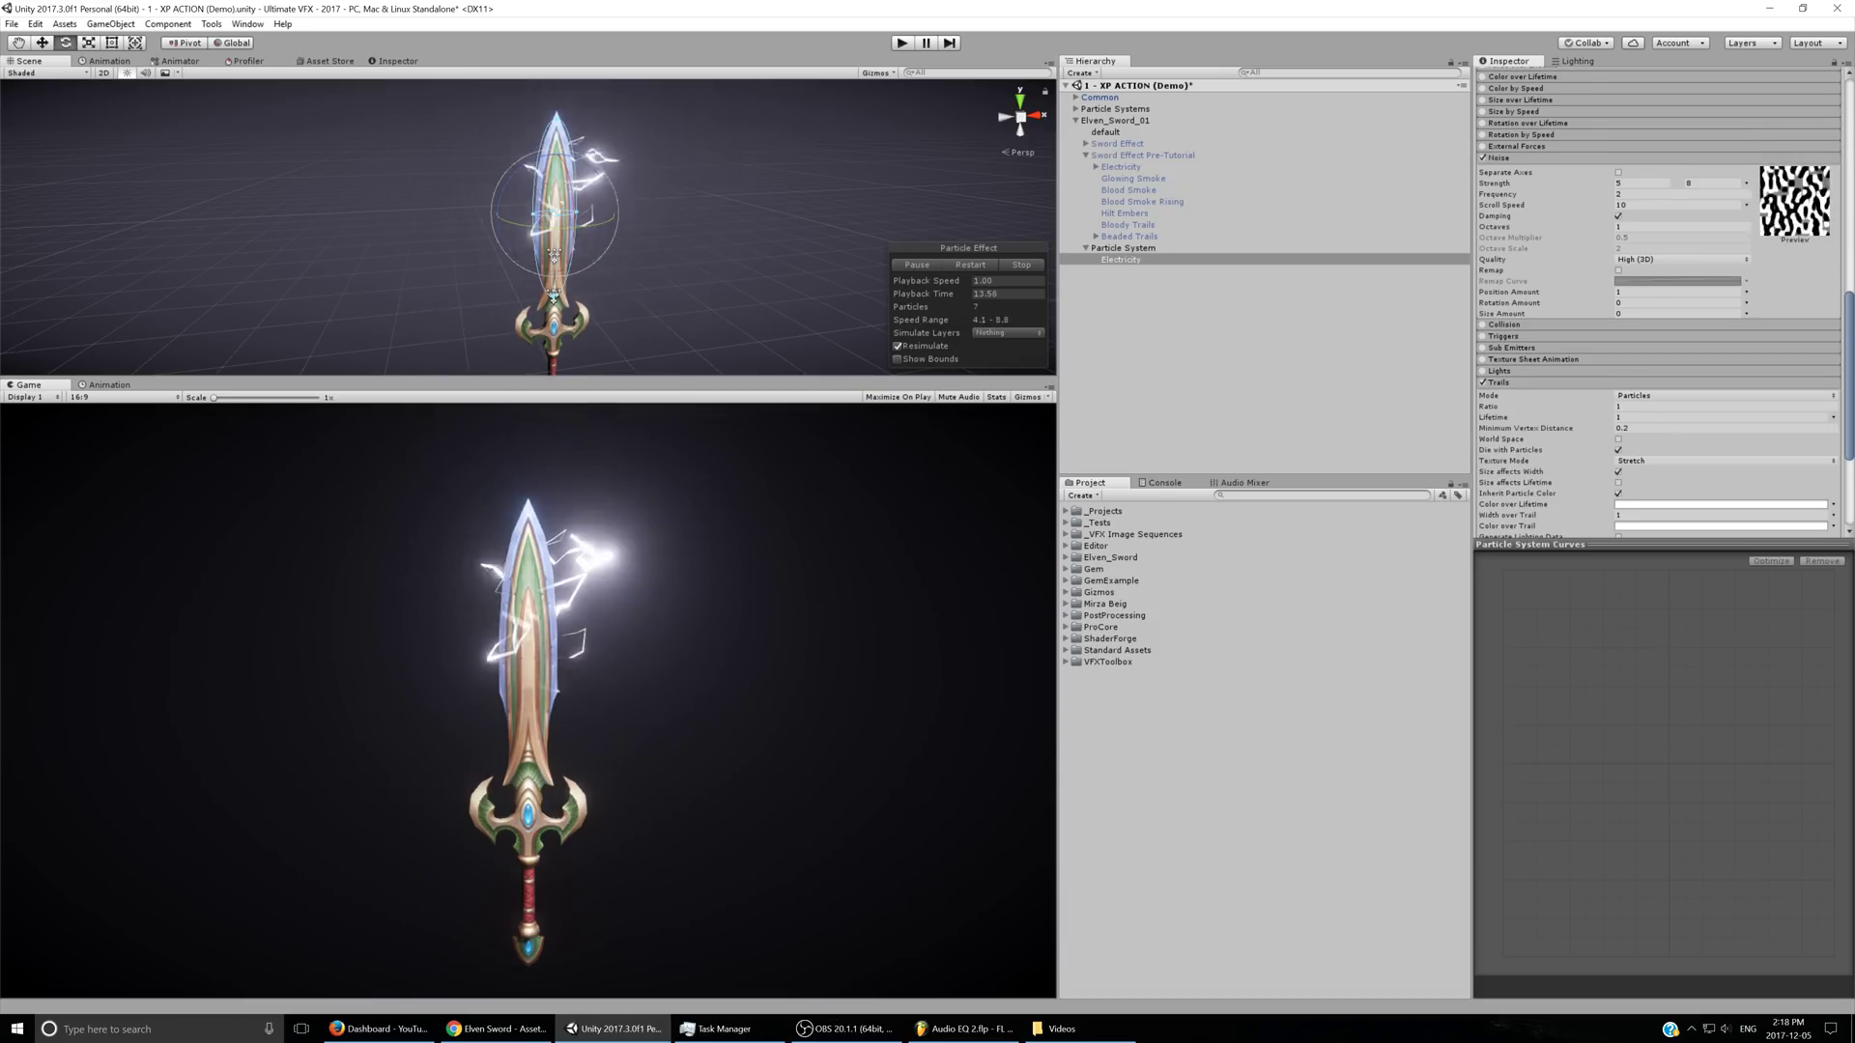
pyautogui.click(1628, 428)
pyautogui.write('0')
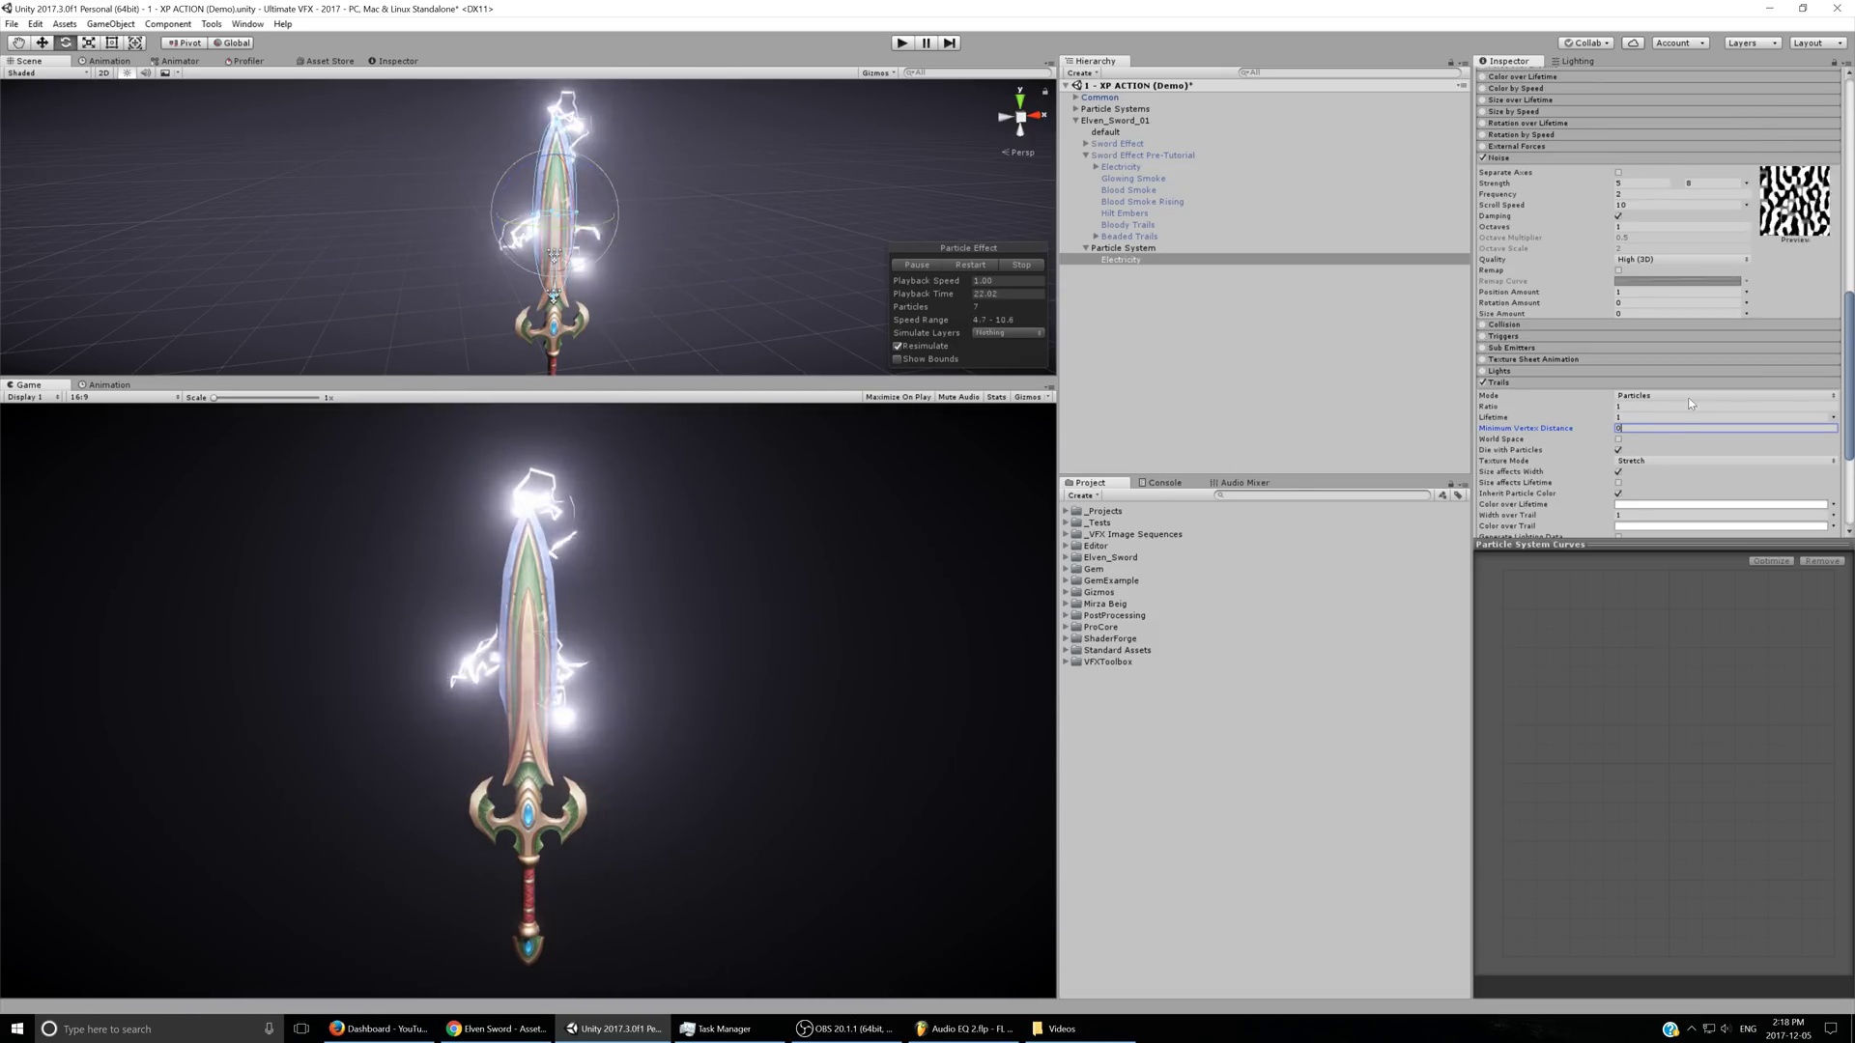
# - Make Electricity's start size random between two constants, 0.1 and 0.2
pyautogui.scroll(8, 1673, 216)
pyautogui.click(1832, 174)
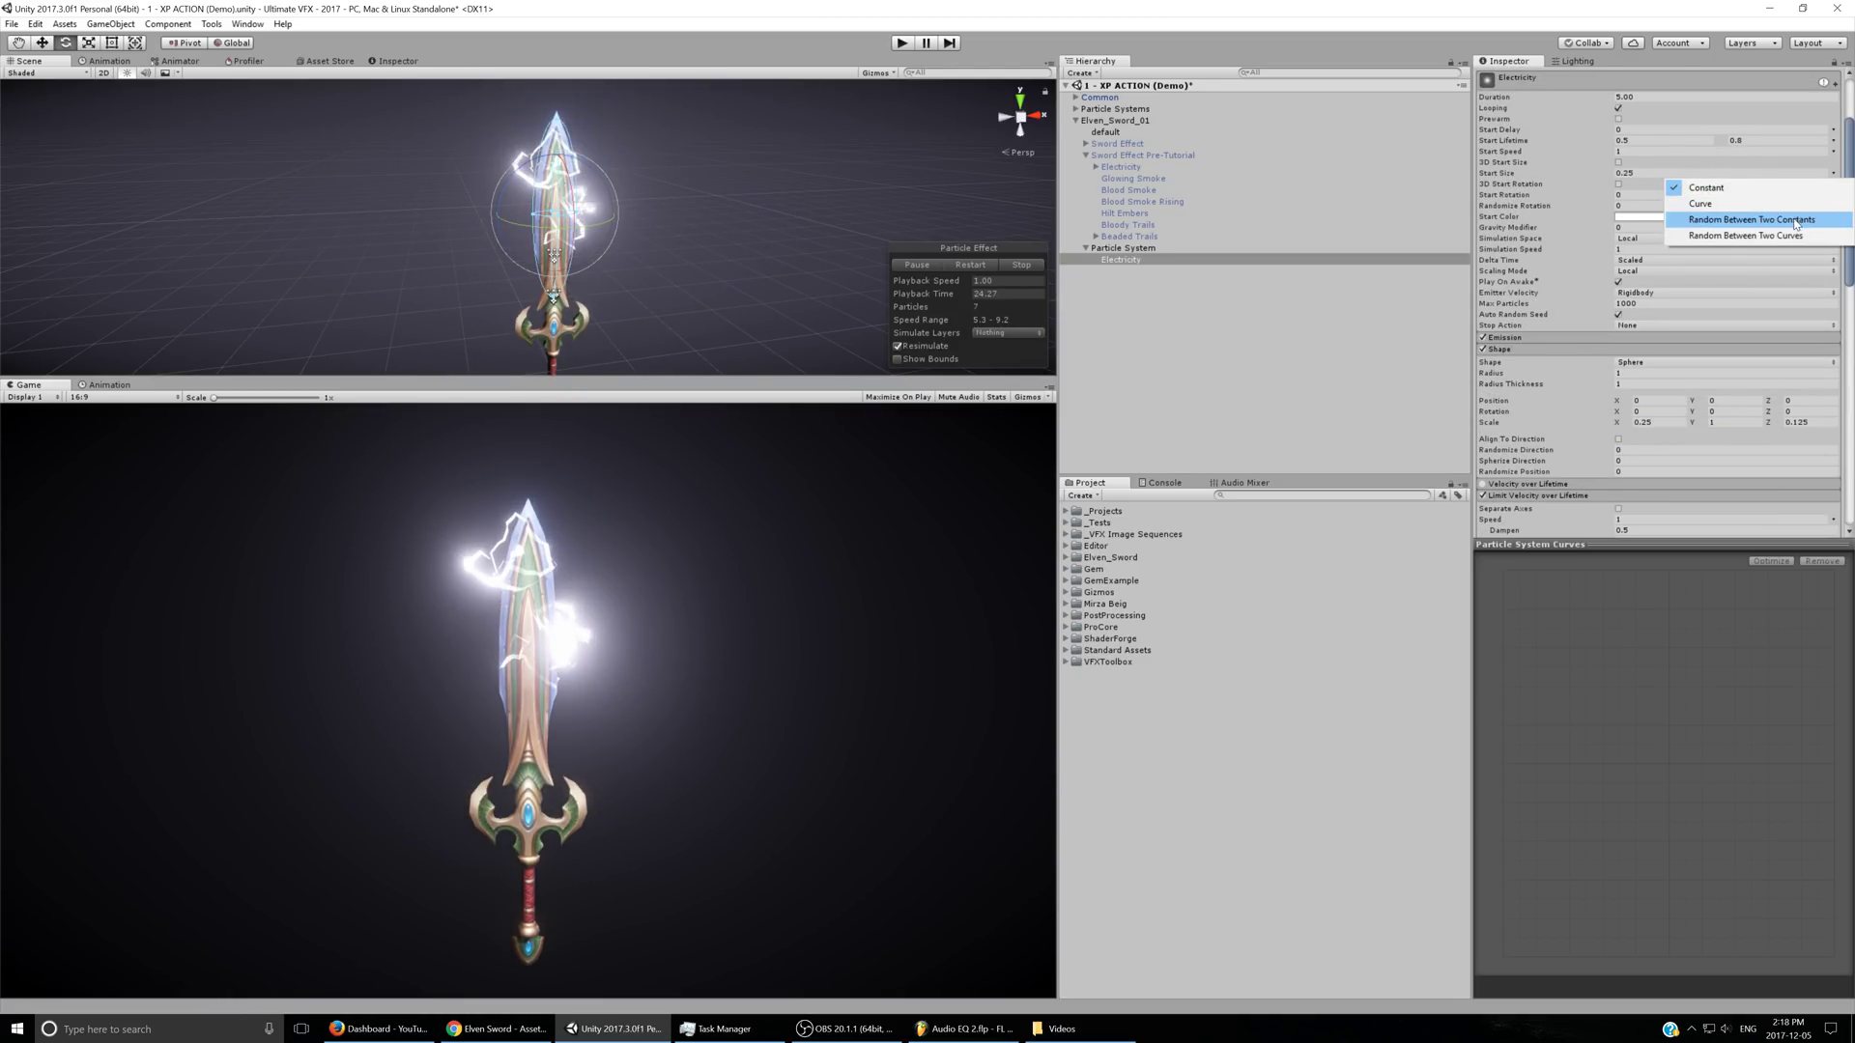
pyautogui.click(1795, 222)
pyautogui.click(1661, 172)
pyautogui.write('.0')
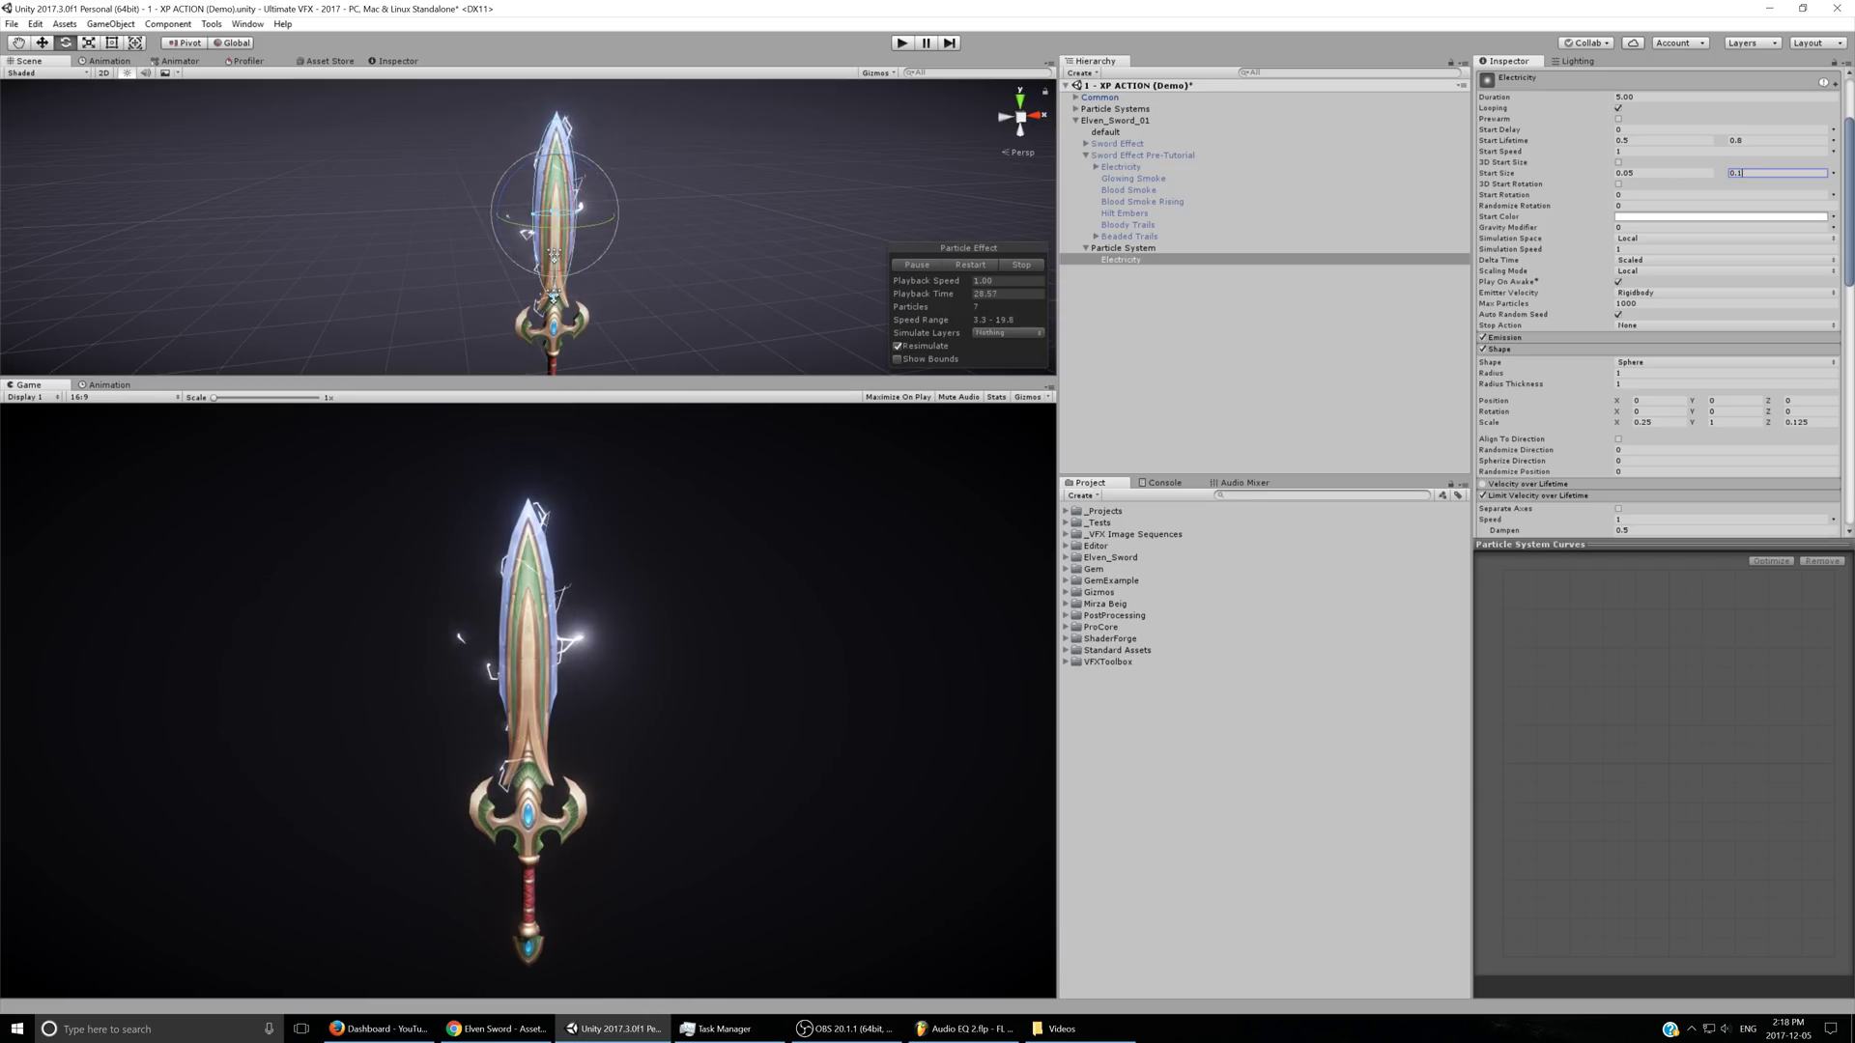
pyautogui.click(1630, 174)
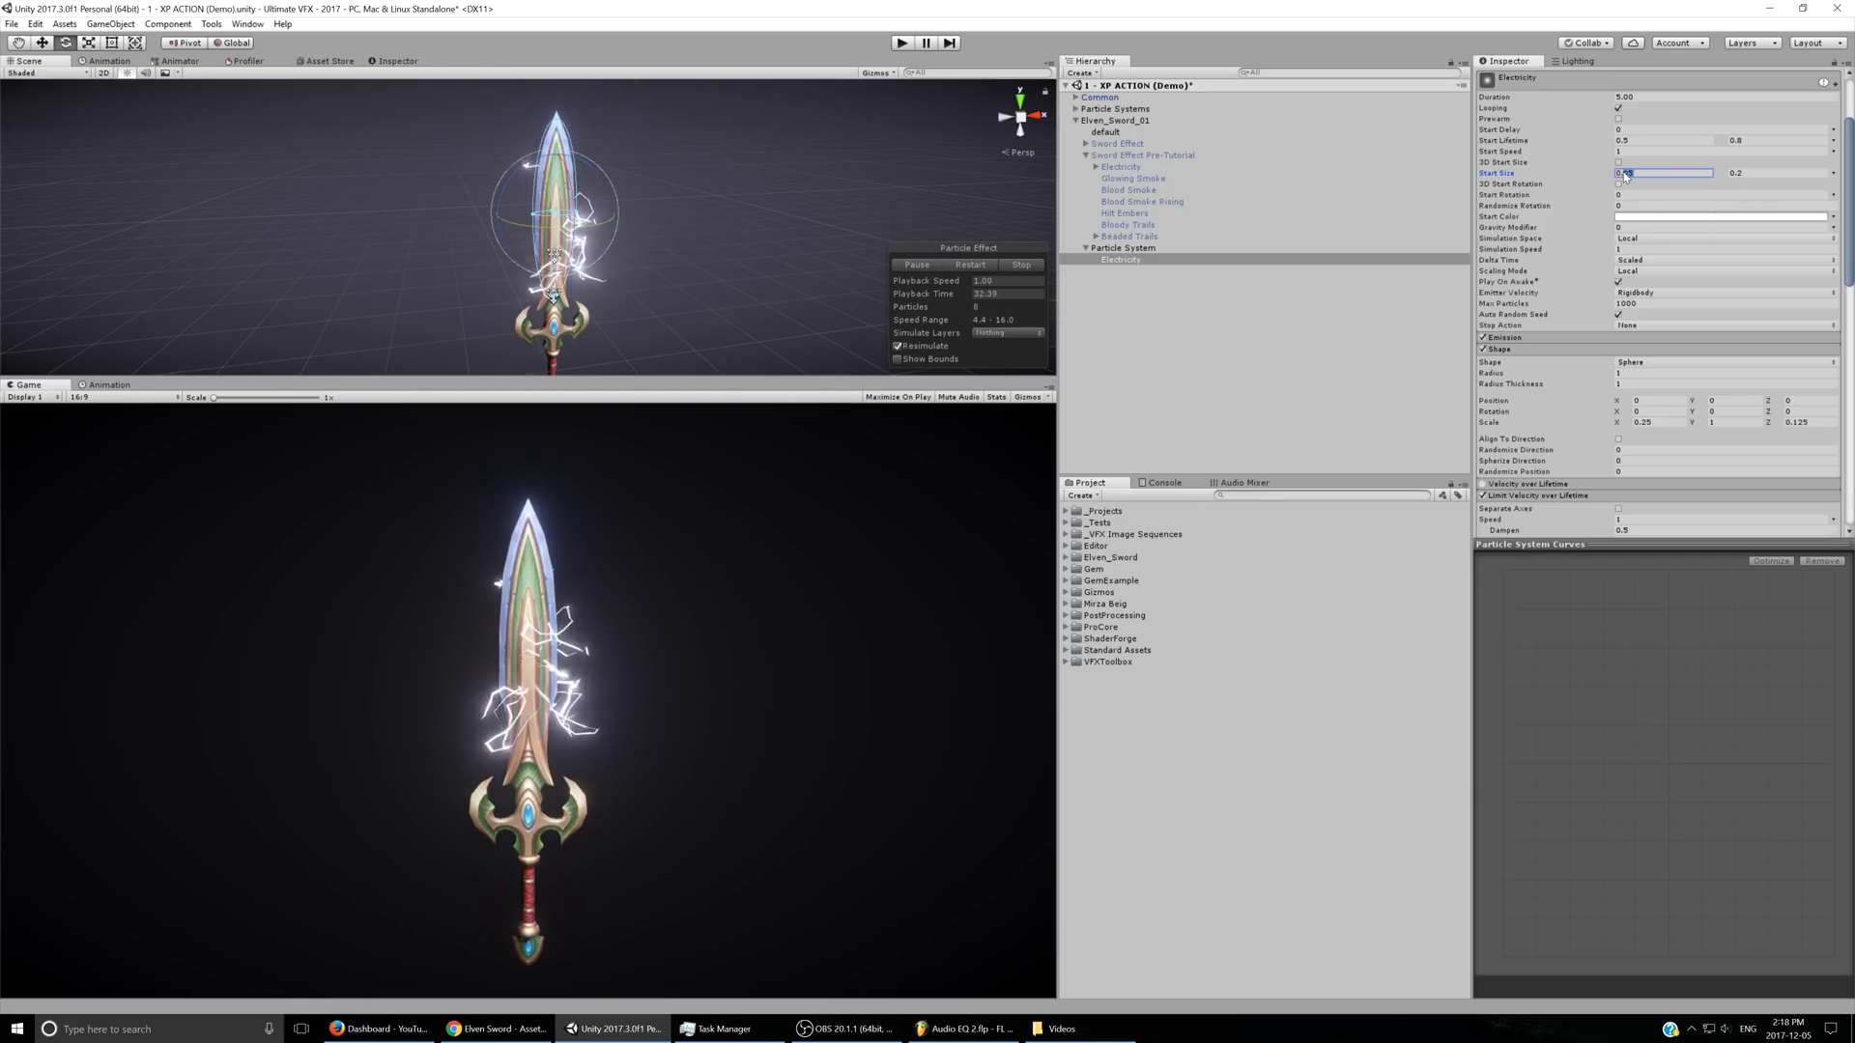
# - Make Electricity's start color random between two colors, a bright green and a sky blue
pyautogui.click(1832, 216)
pyautogui.click(1755, 255)
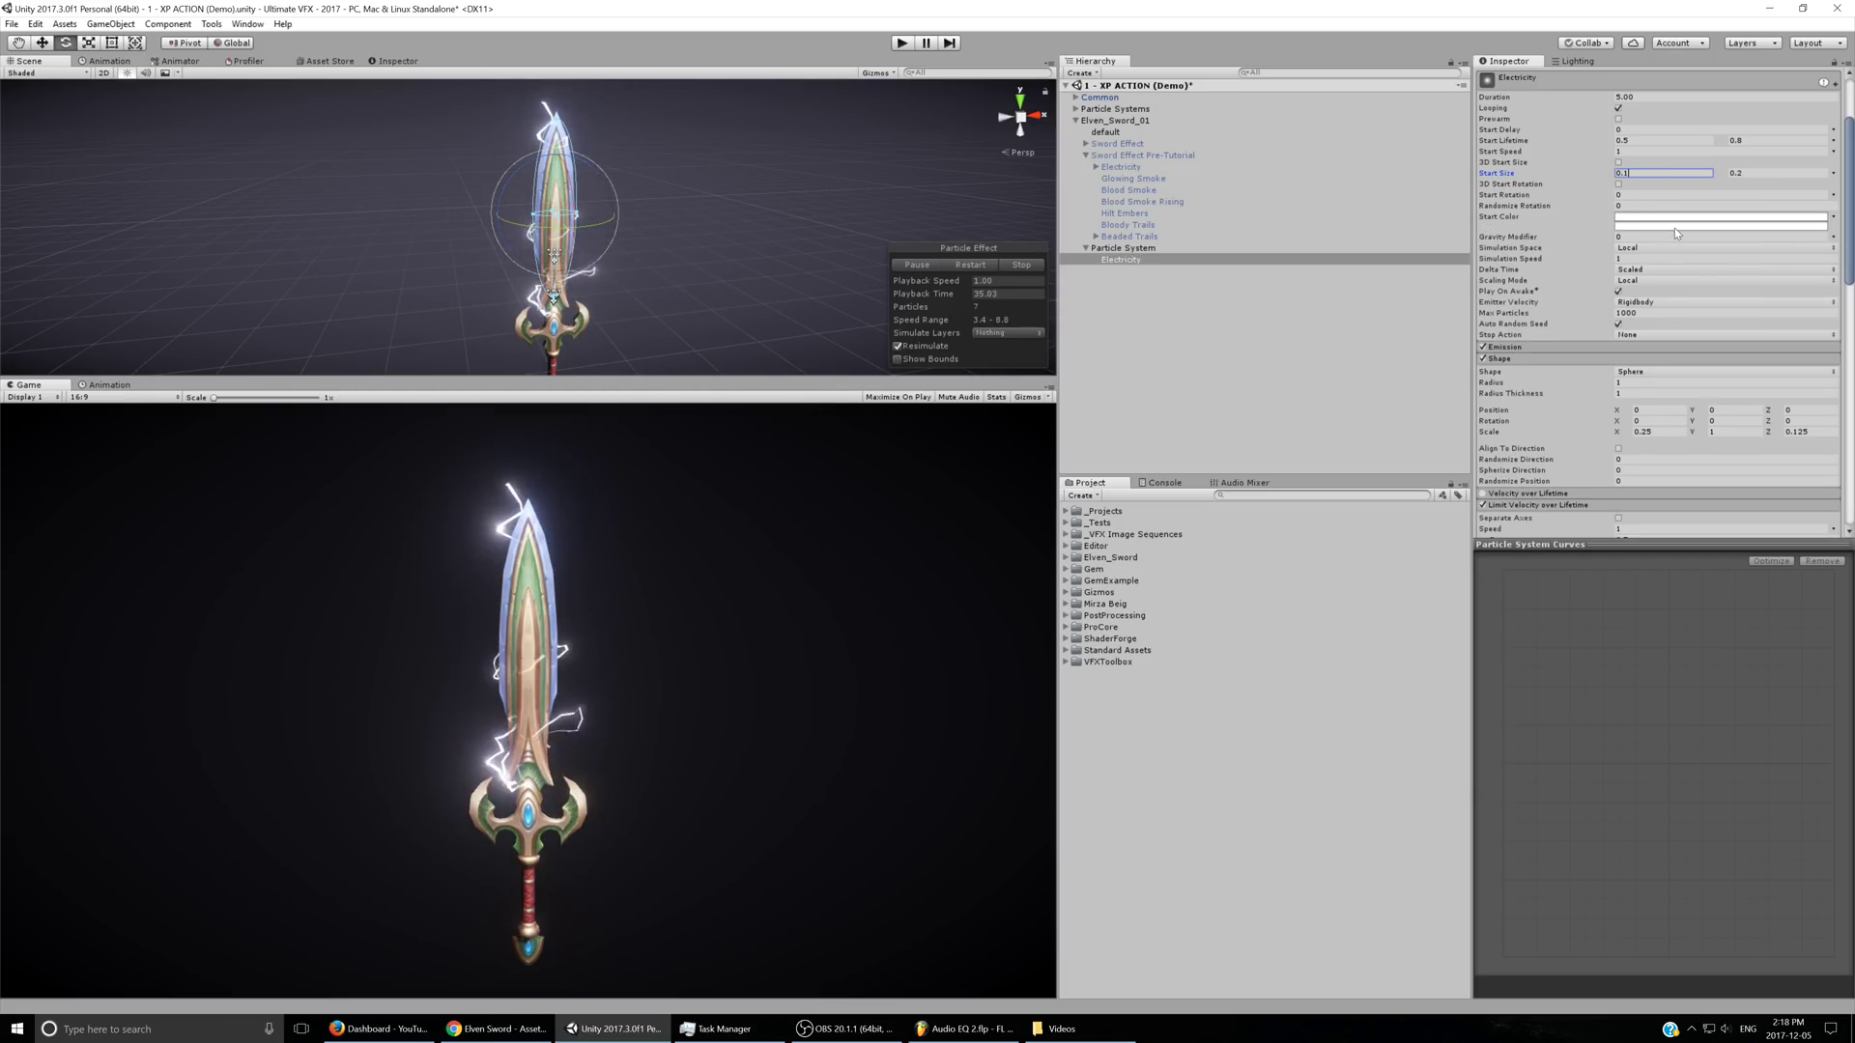
pyautogui.click(1673, 223)
pyautogui.click(1453, 476)
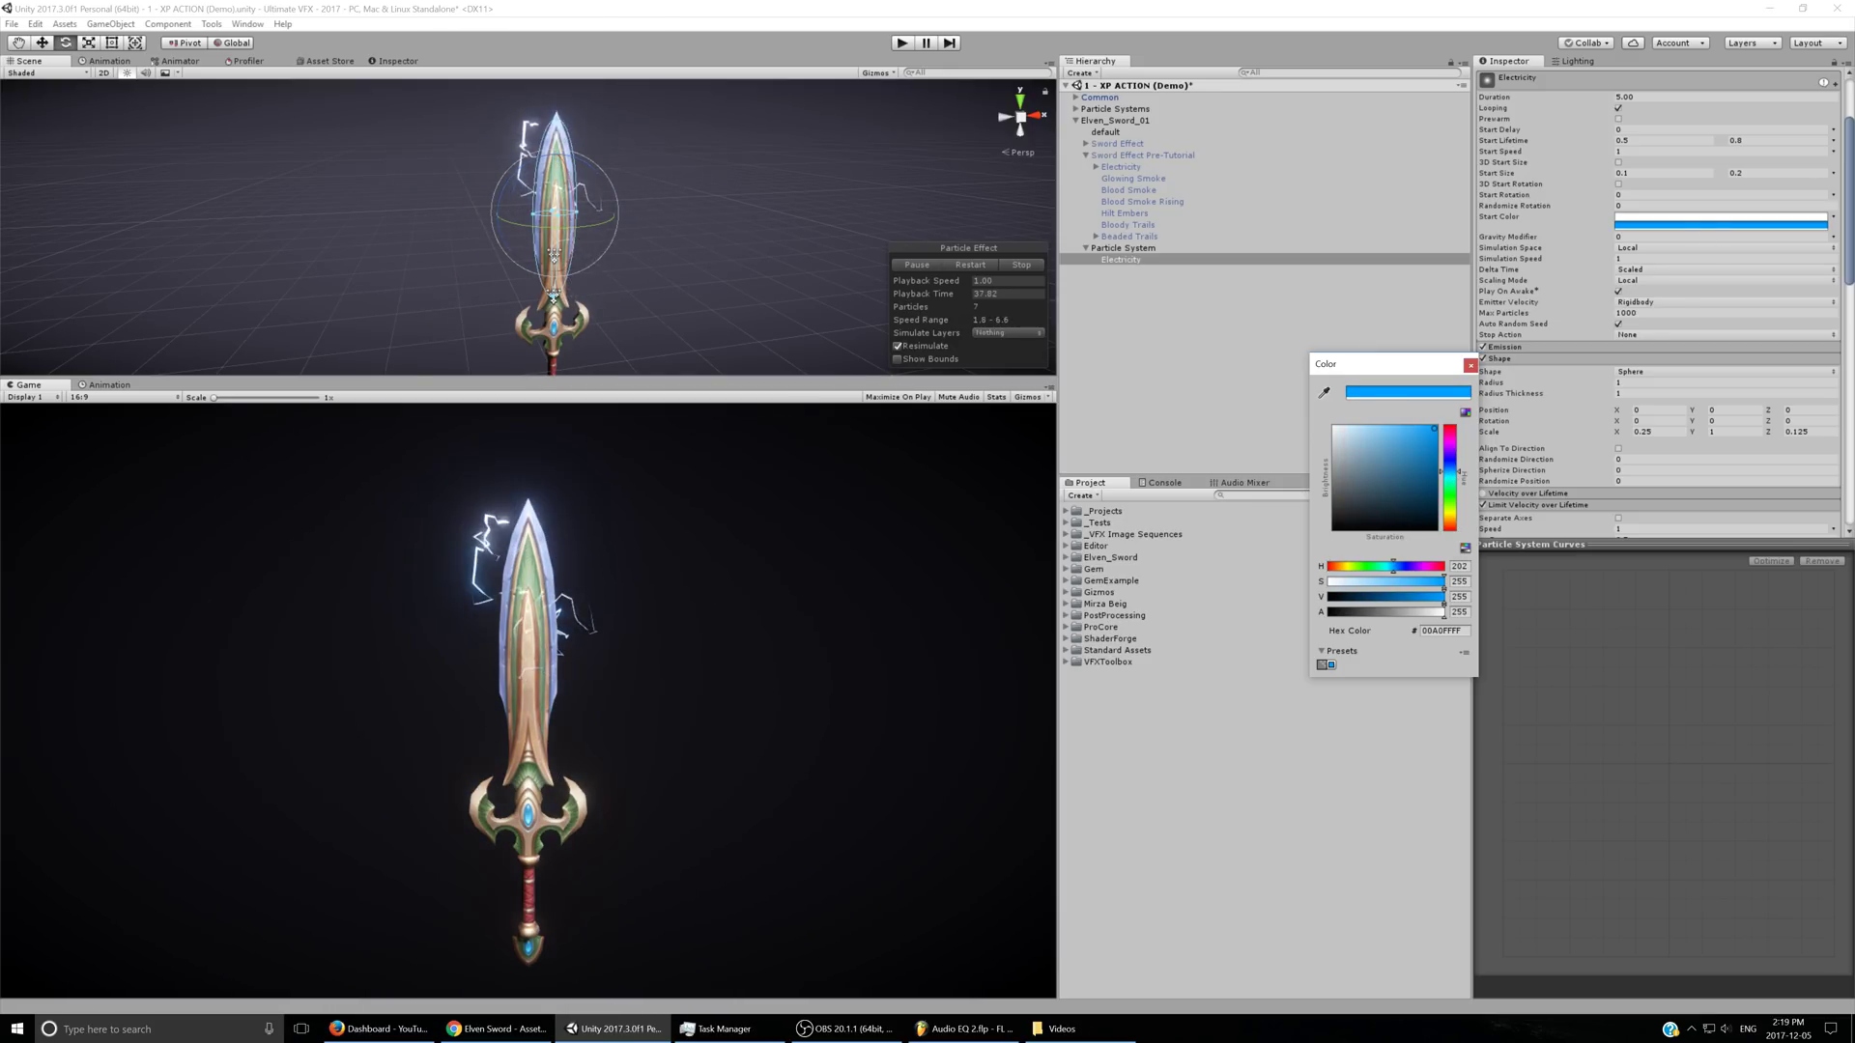
pyautogui.click(1693, 219)
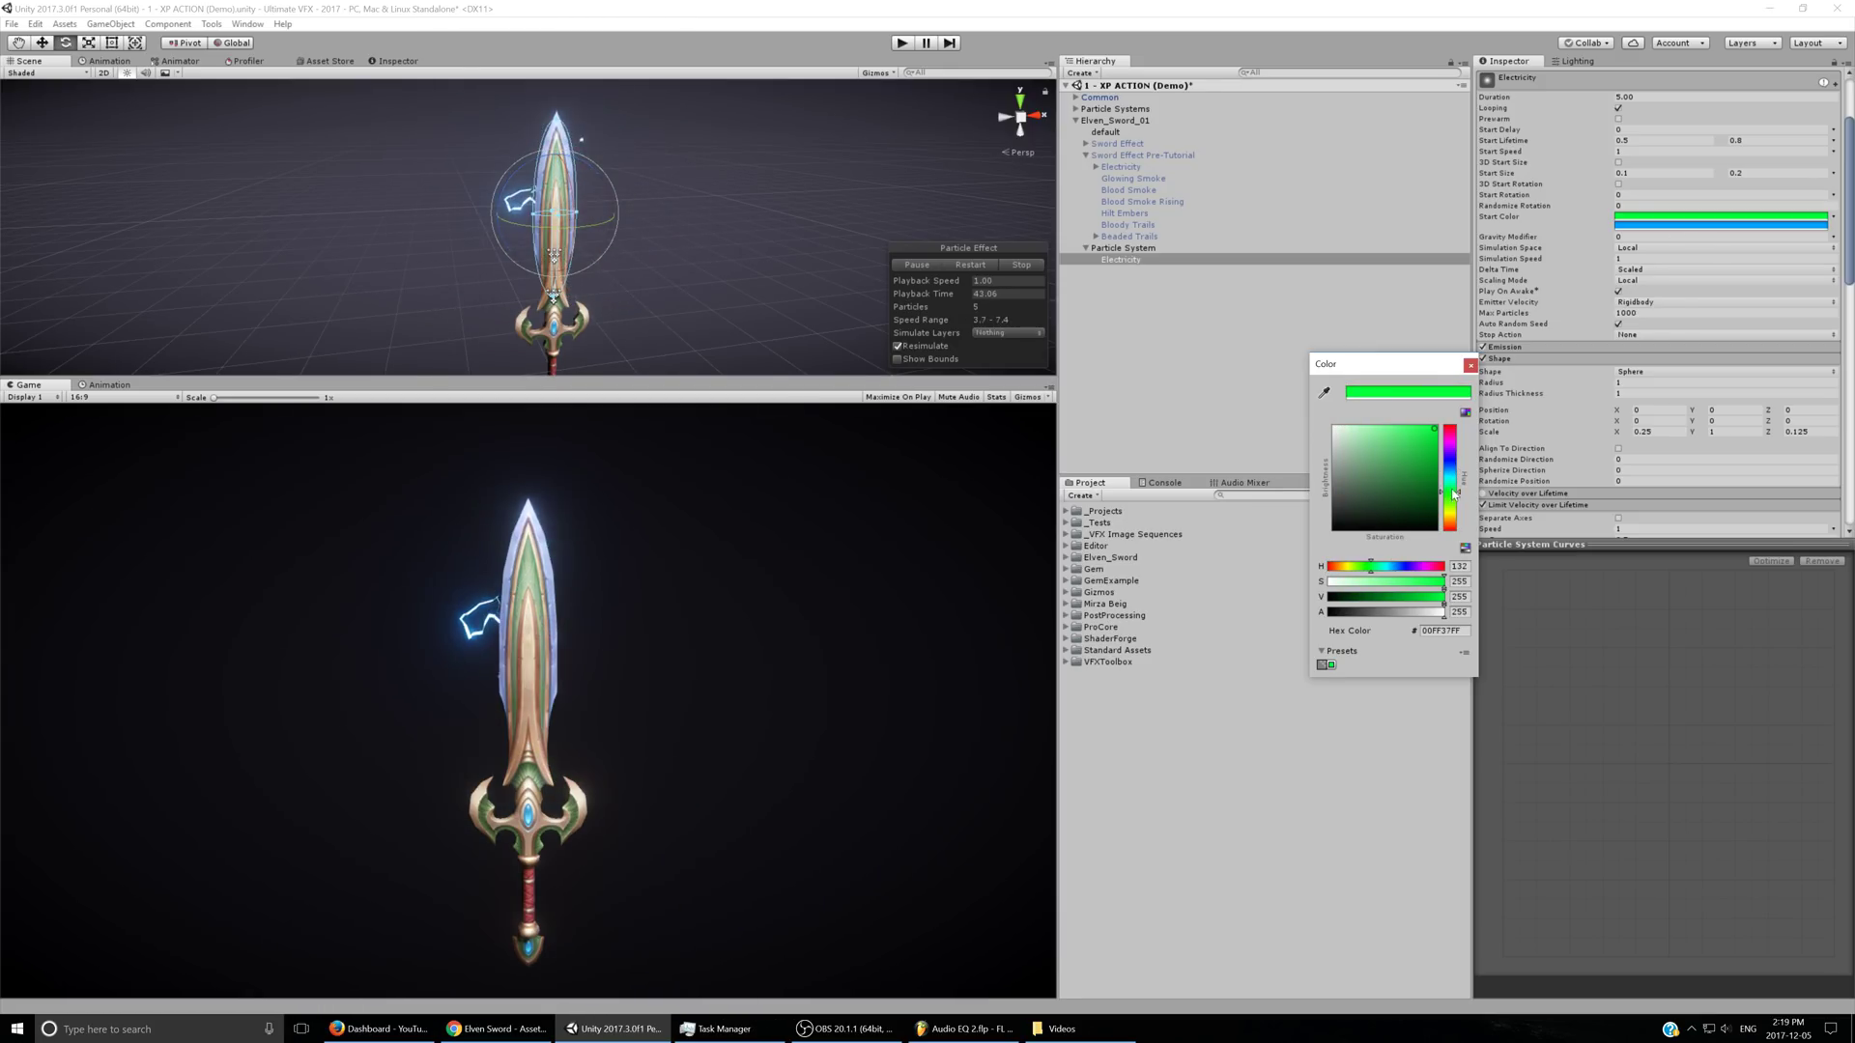
pyautogui.click(1247, 232)
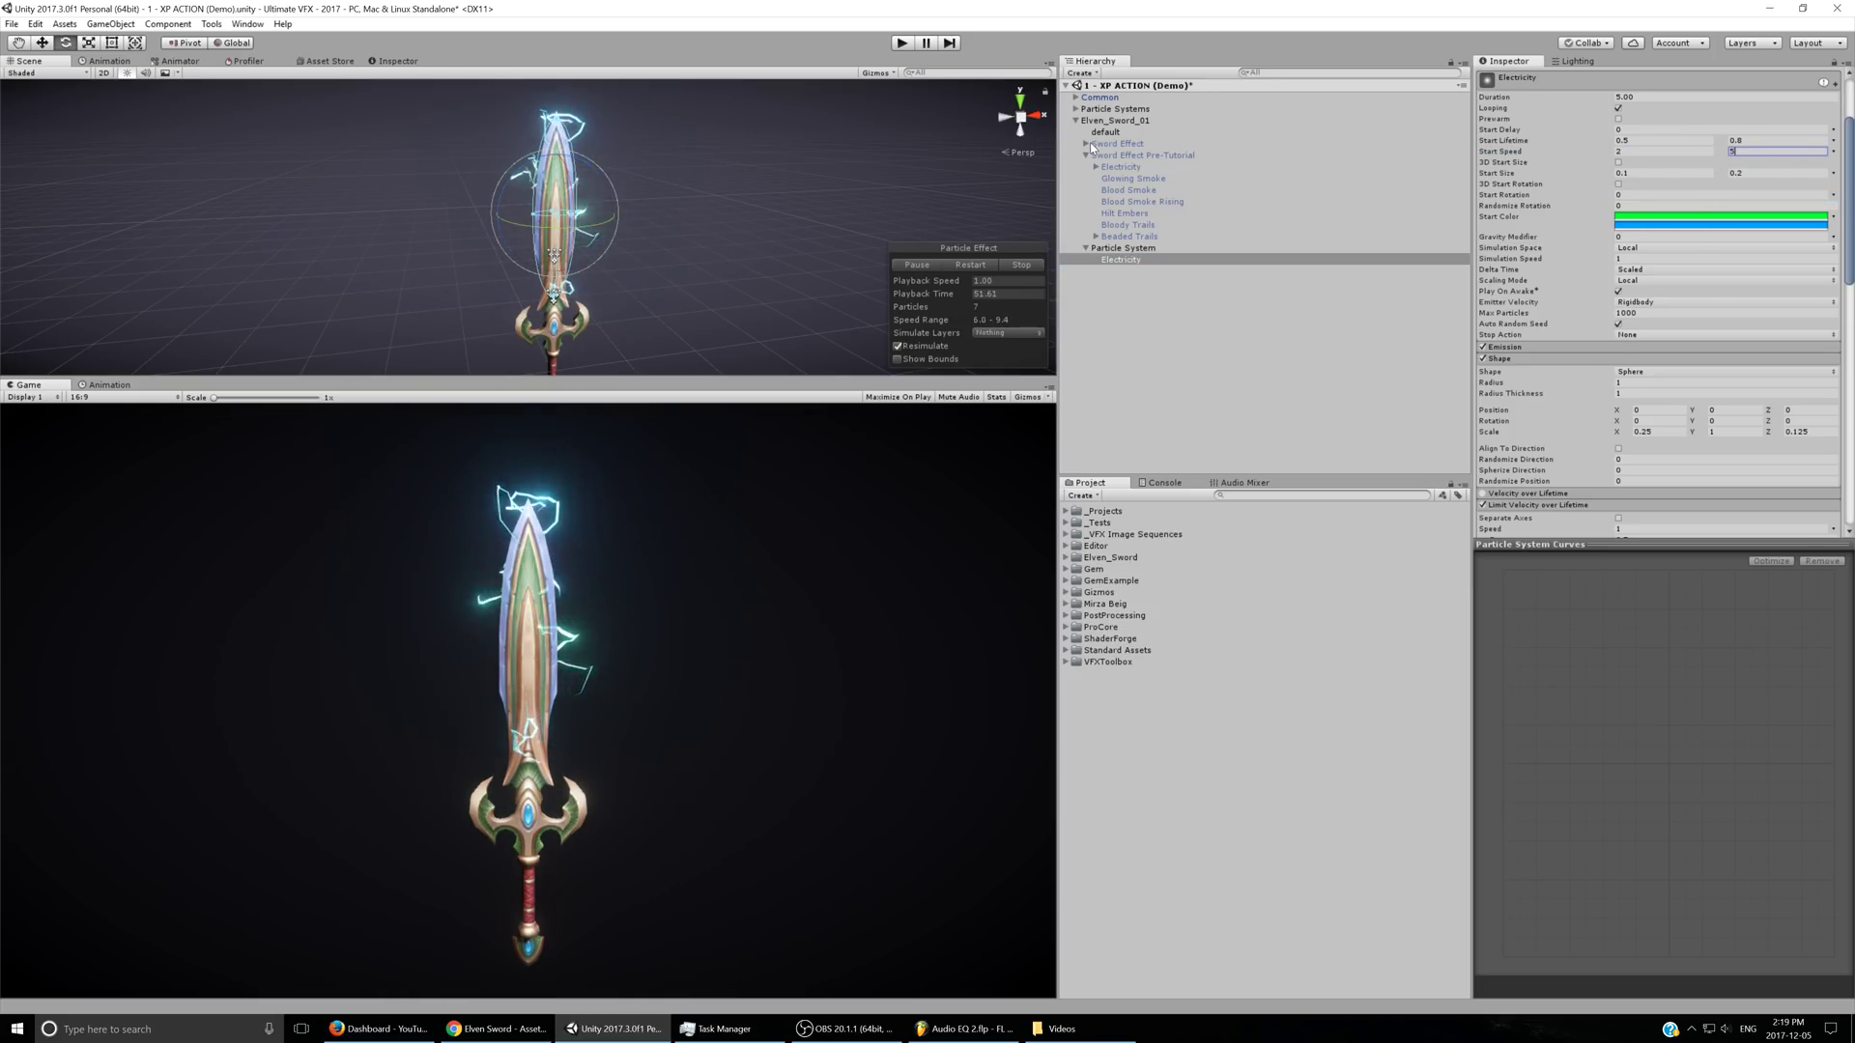
# - Enable Size over Lifetime on Electricity and shape its curve to rise steeply from 0 to an early peak of 1, then ease down to 0
pyautogui.scroll(-10, 1760, 263)
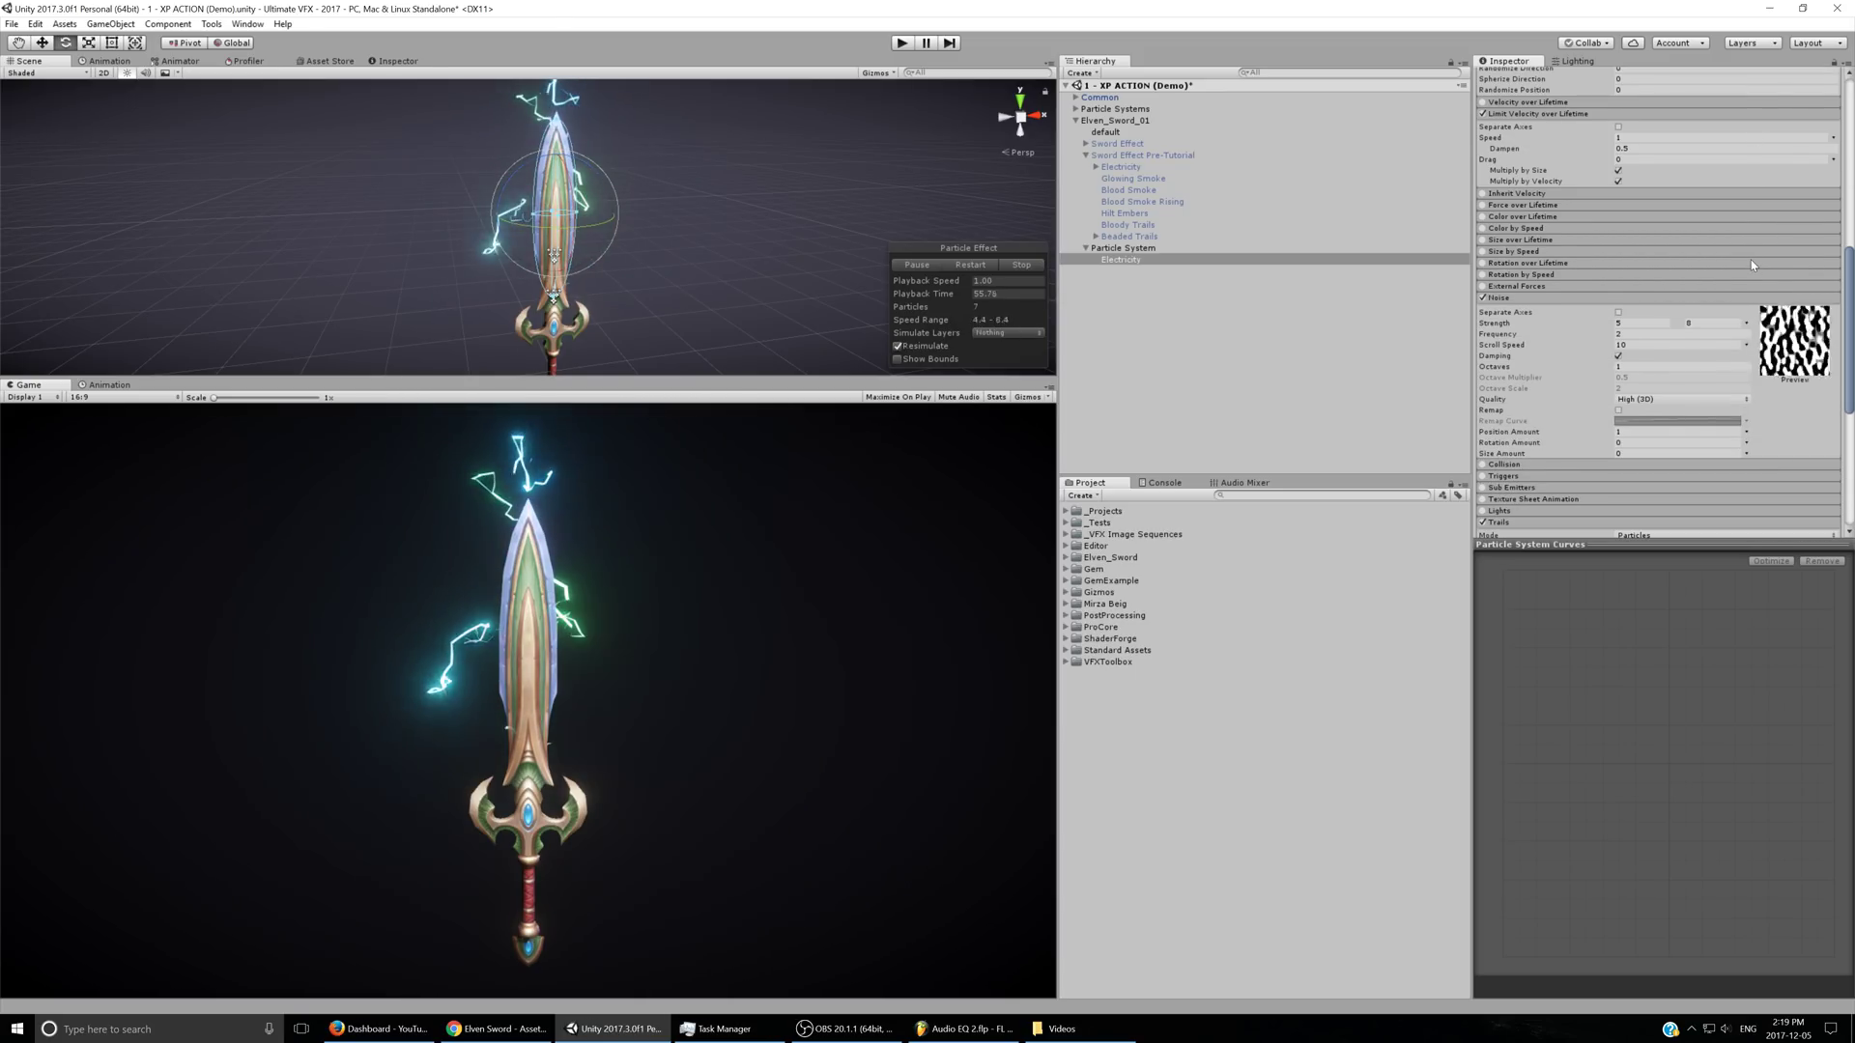
pyautogui.click(1482, 240)
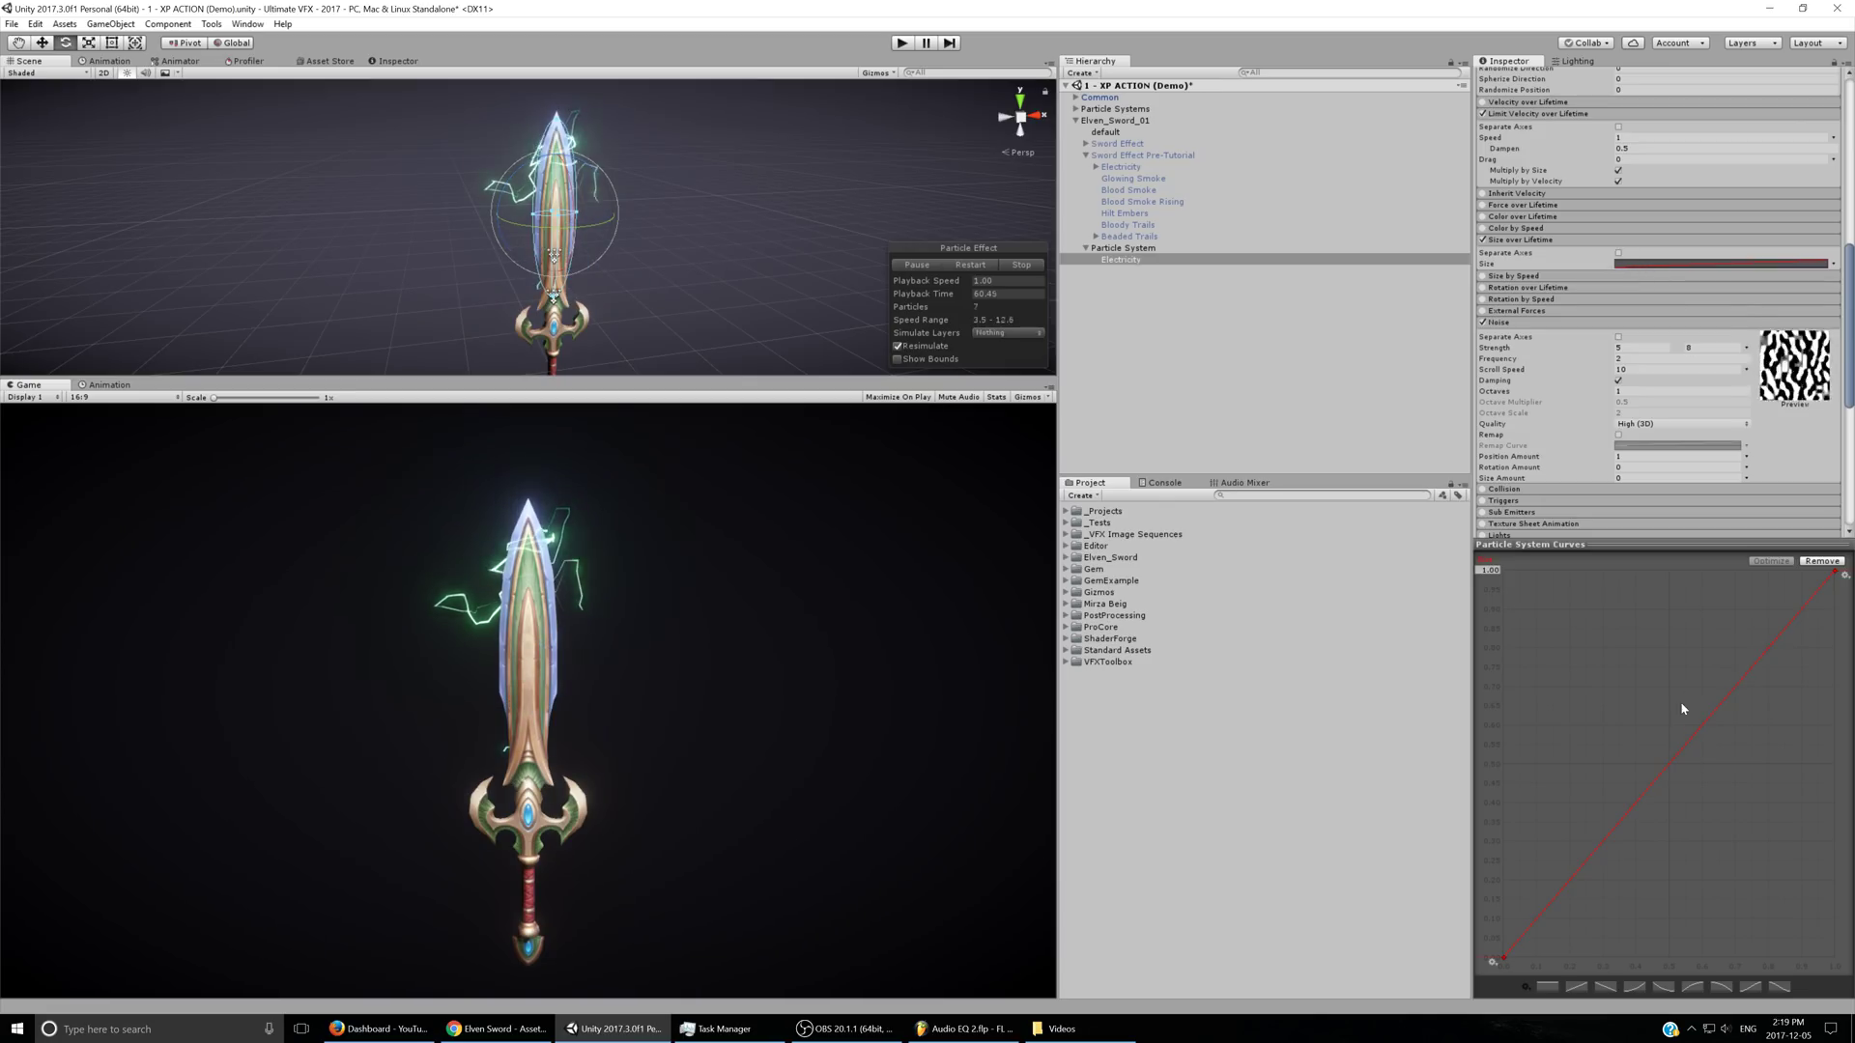
pyautogui.rightClick(1569, 877)
pyautogui.click(1580, 887)
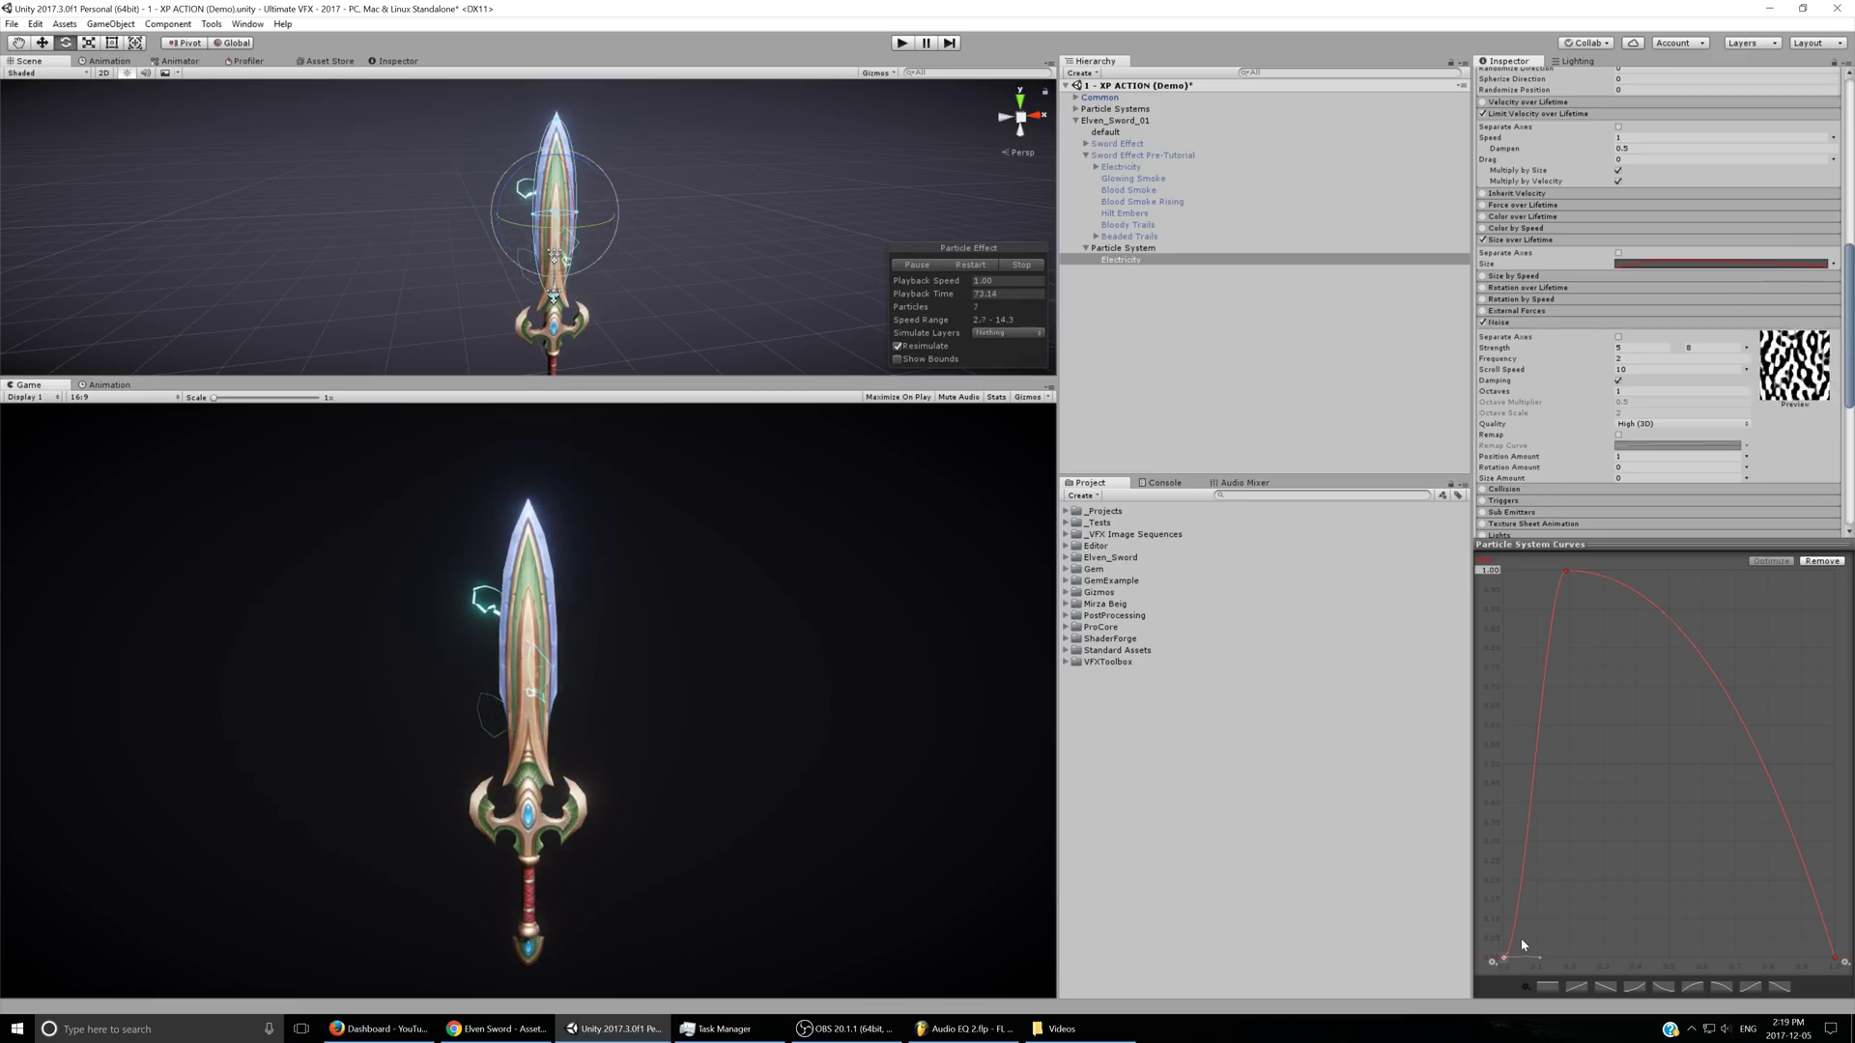
pyautogui.moveTo(1538, 958); pyautogui.dragTo(1504, 899)
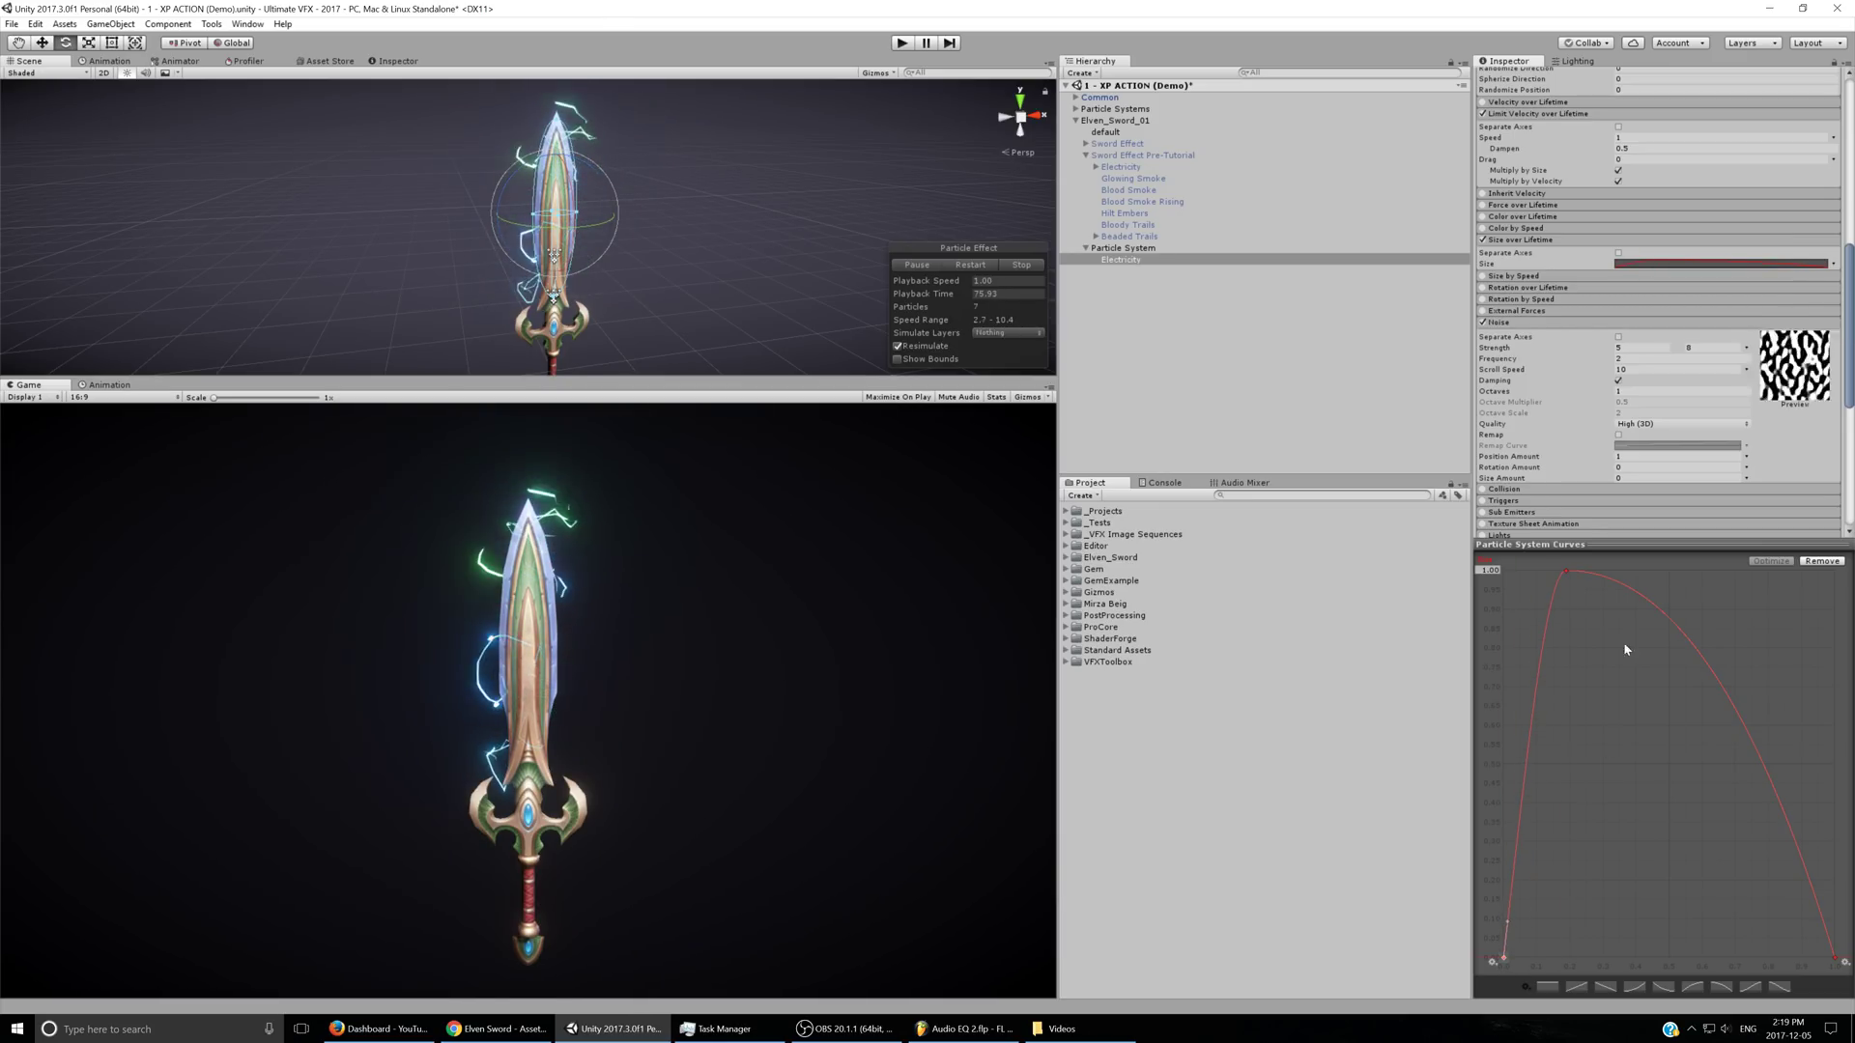
# - Set the radius thickness of Electricity's spherical emission shape to 1
pyautogui.scroll(5, 1668, 310)
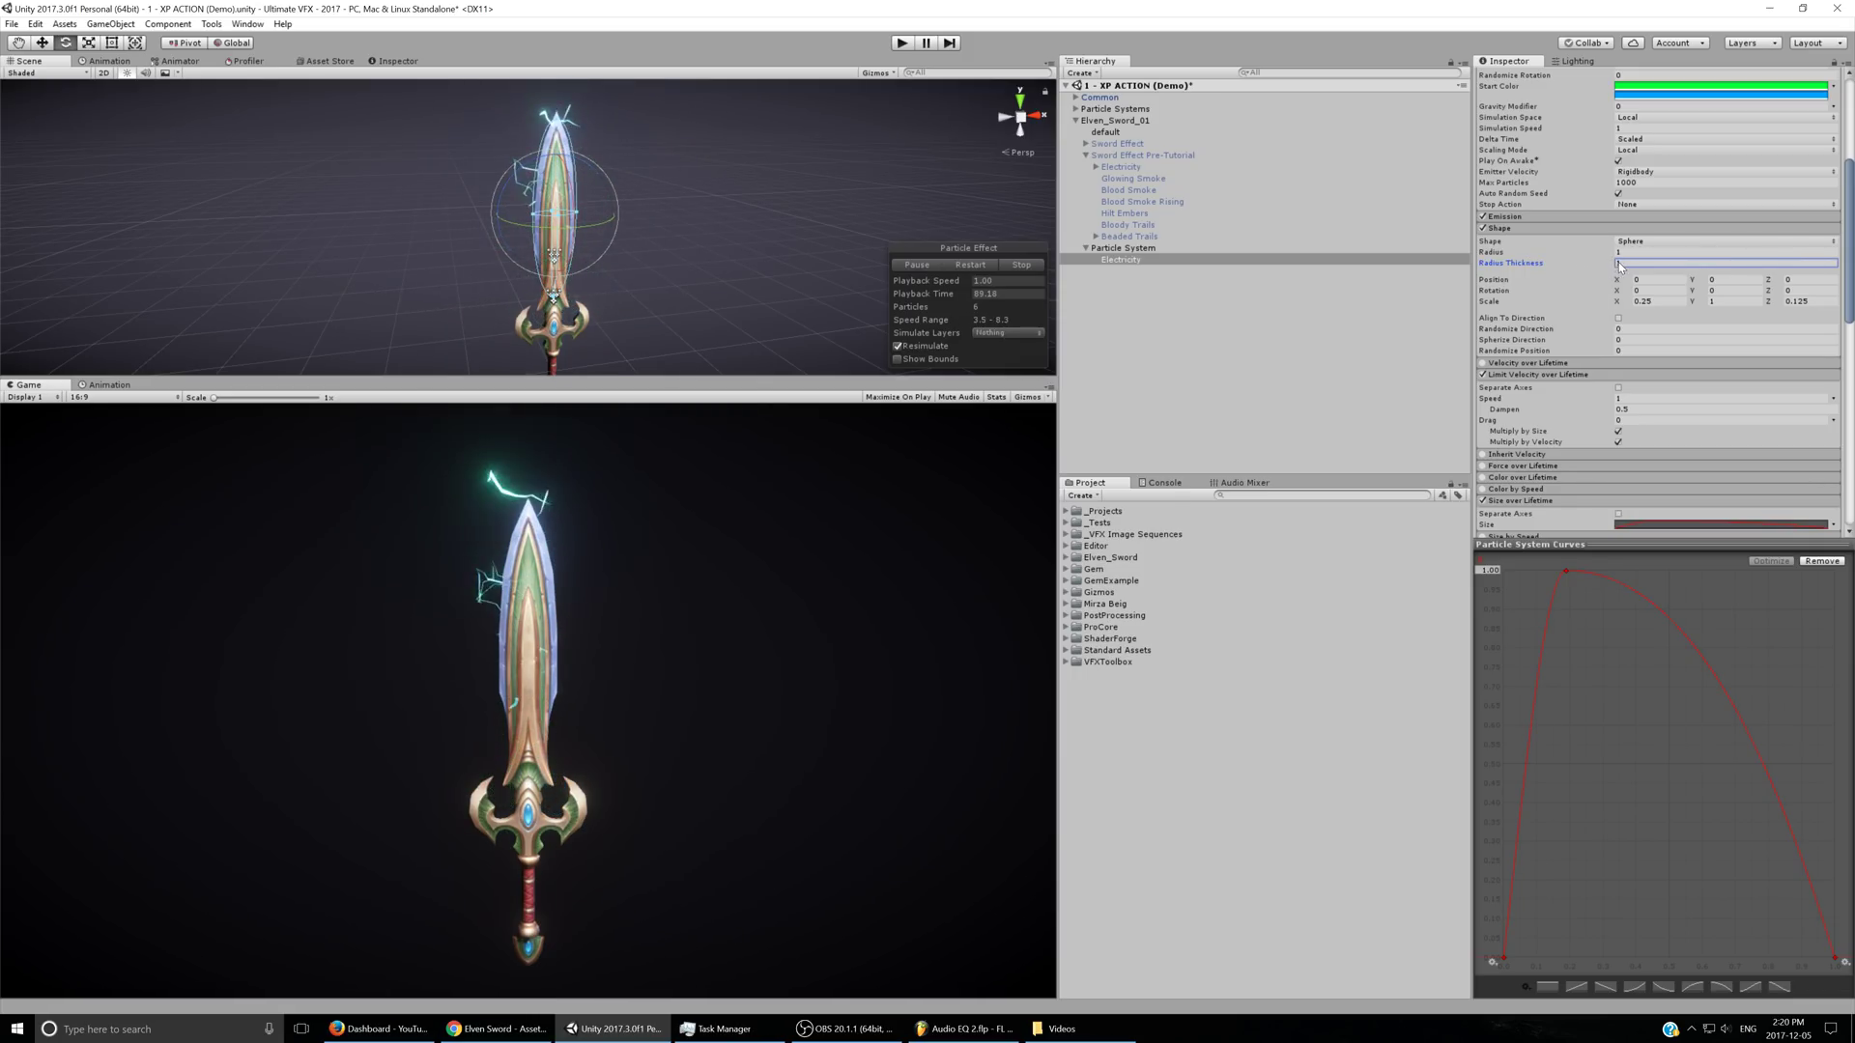
pyautogui.write('1')
pyautogui.press('Return')
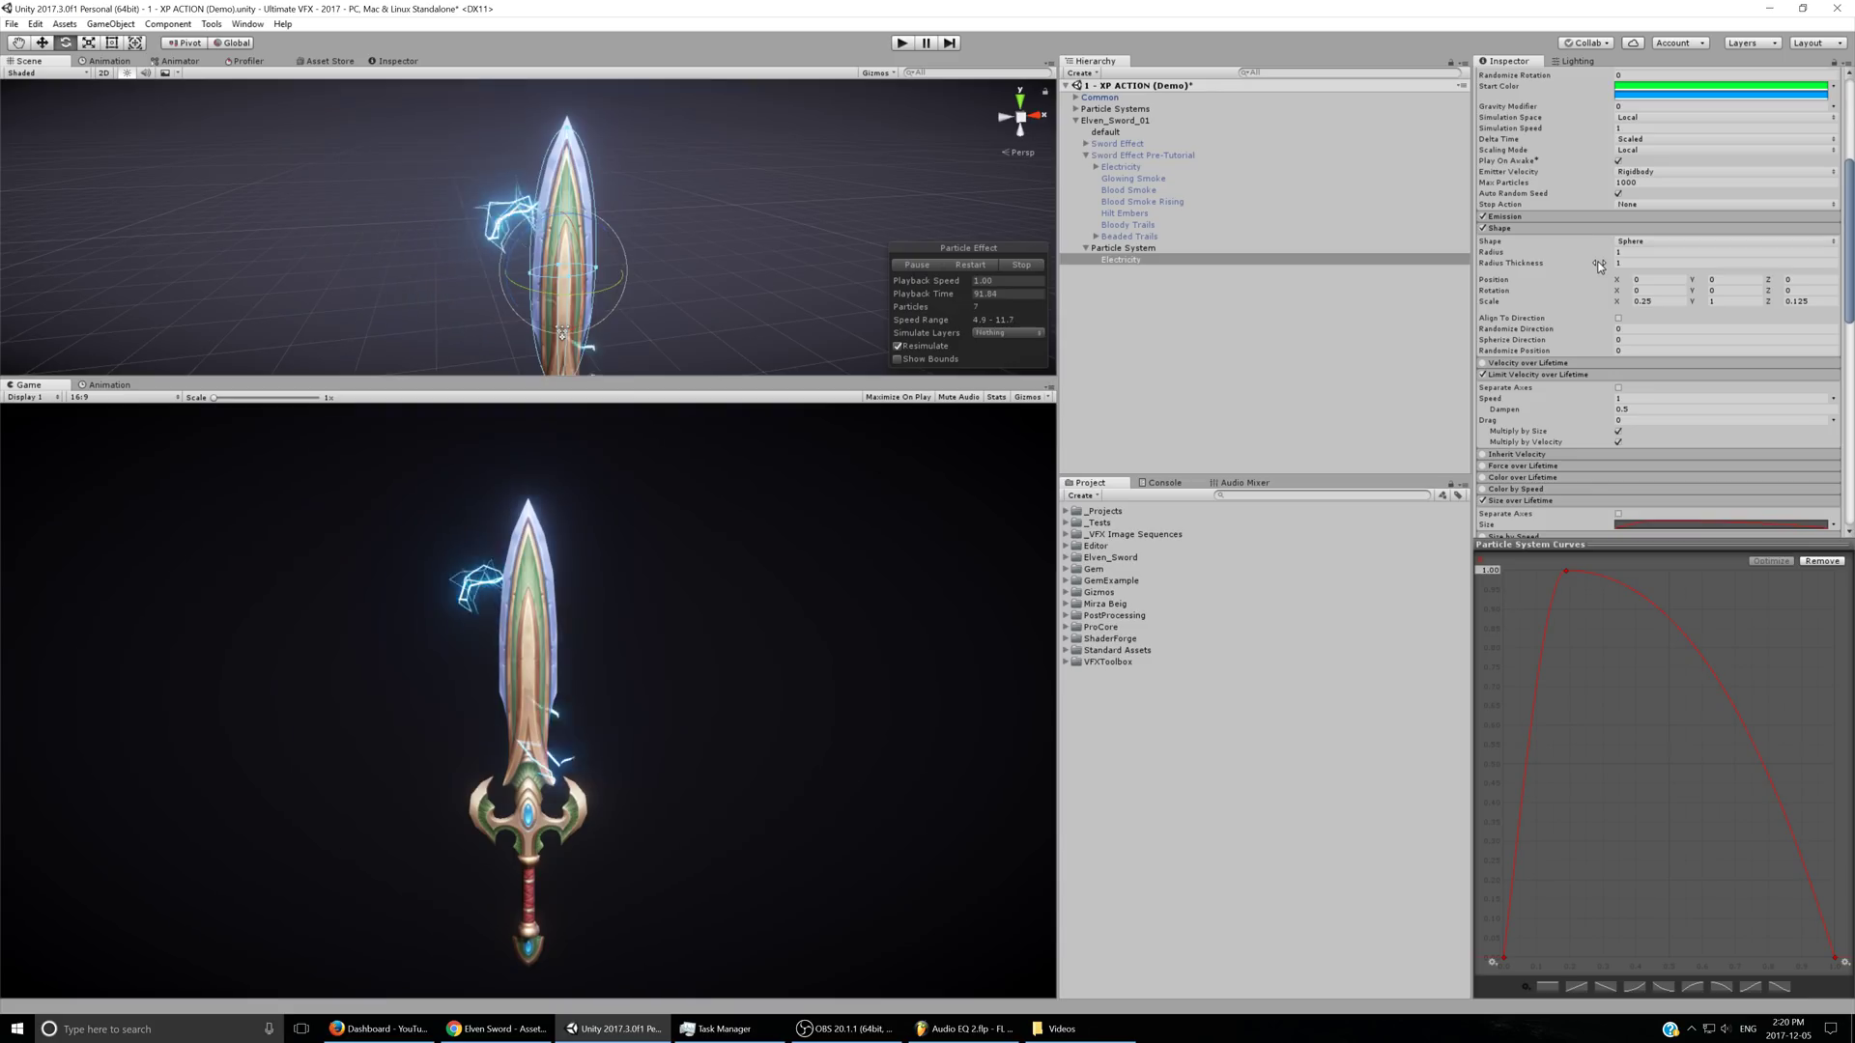
# - Set Electricity's emission radius thickness to 0 and the Limit Velocity over Lifetime dampen to 0.75
pyautogui.moveTo(1600, 266); pyautogui.dragTo(1553, 261)
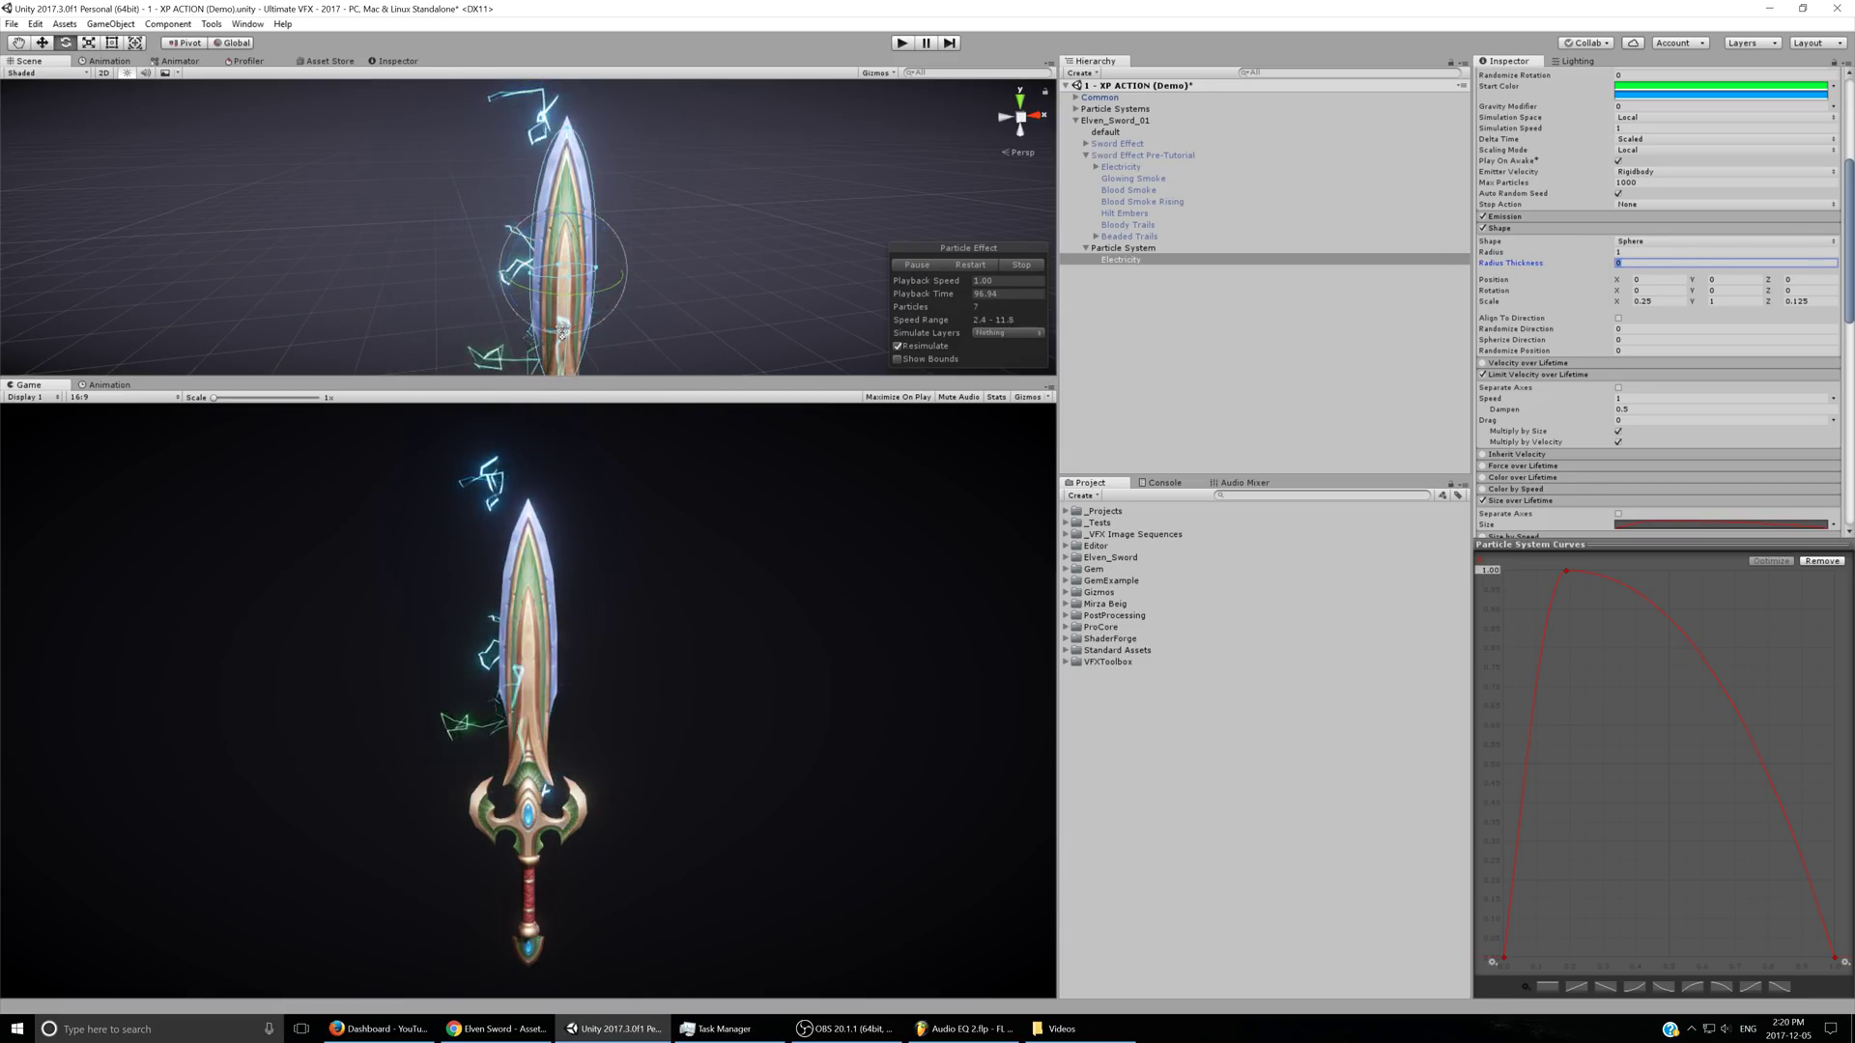
pyautogui.click(1632, 408)
pyautogui.write('0.75')
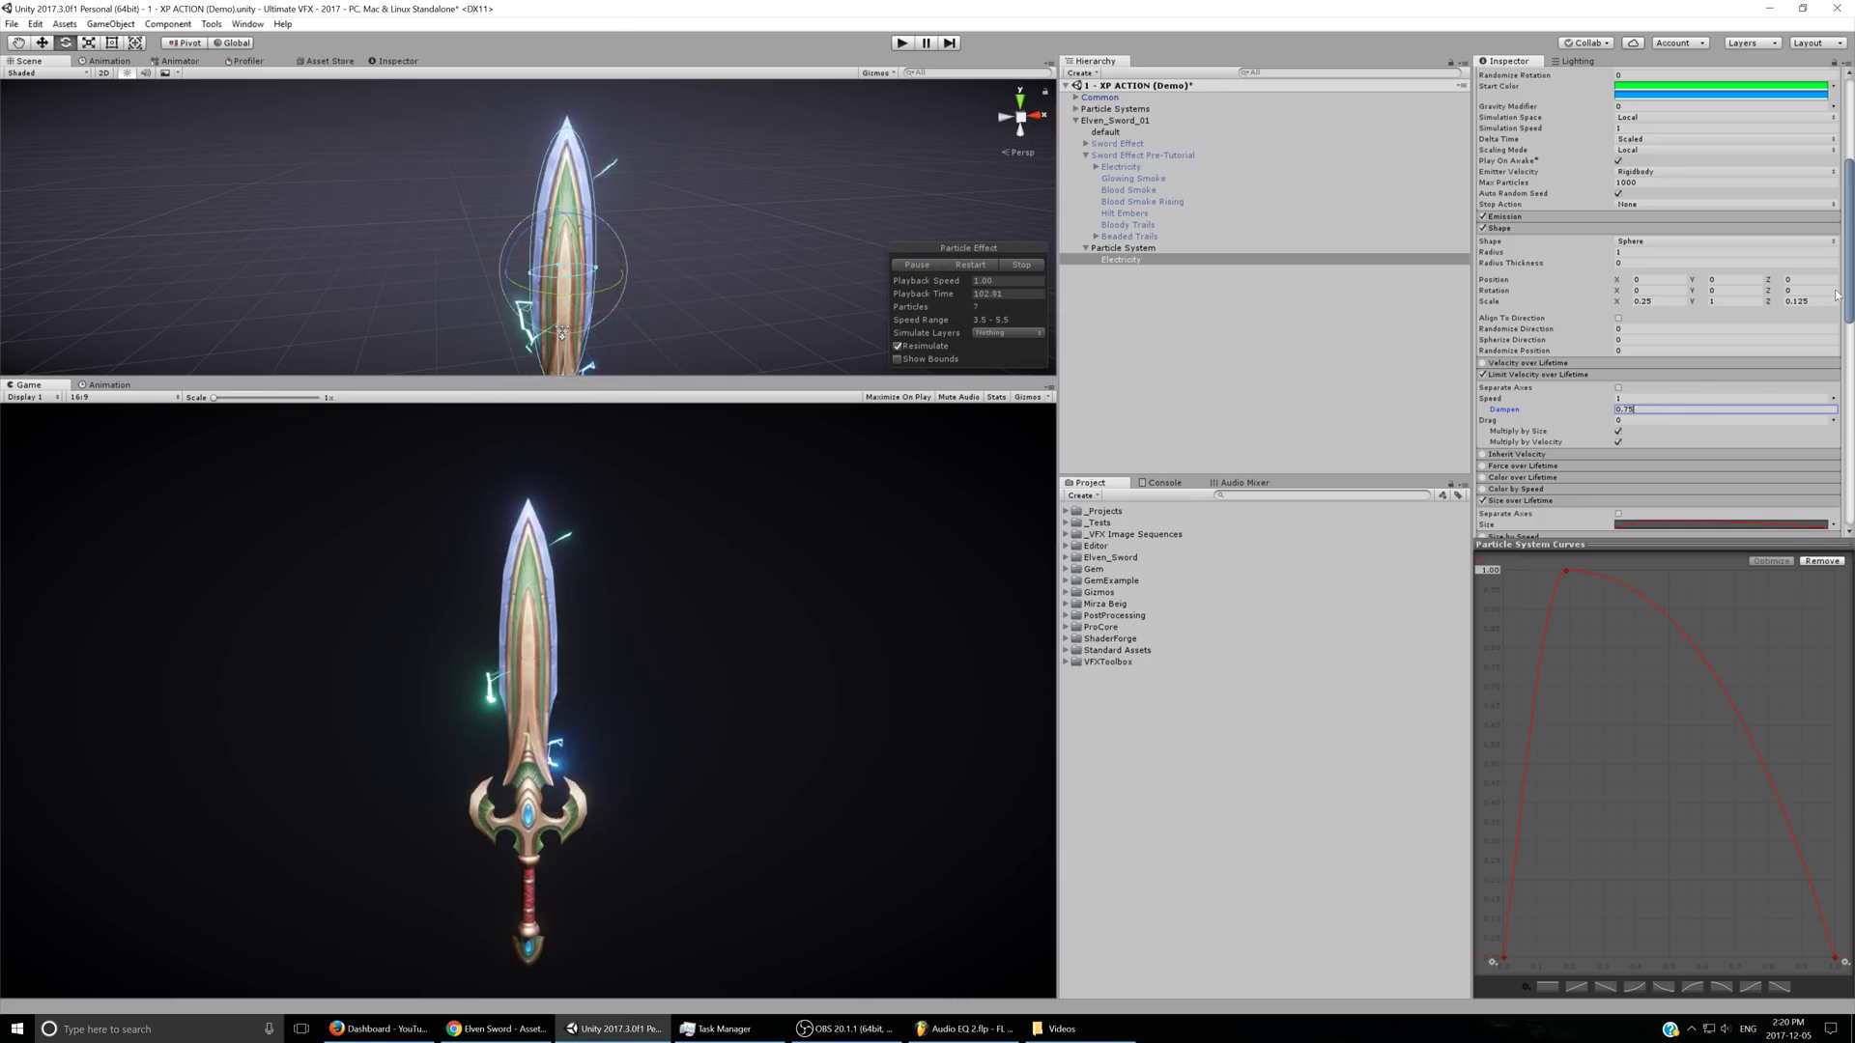
# - Enable the Lights module on Electricity and view the sword from another angle
pyautogui.moveTo(1847, 293); pyautogui.dragTo(1851, 485)
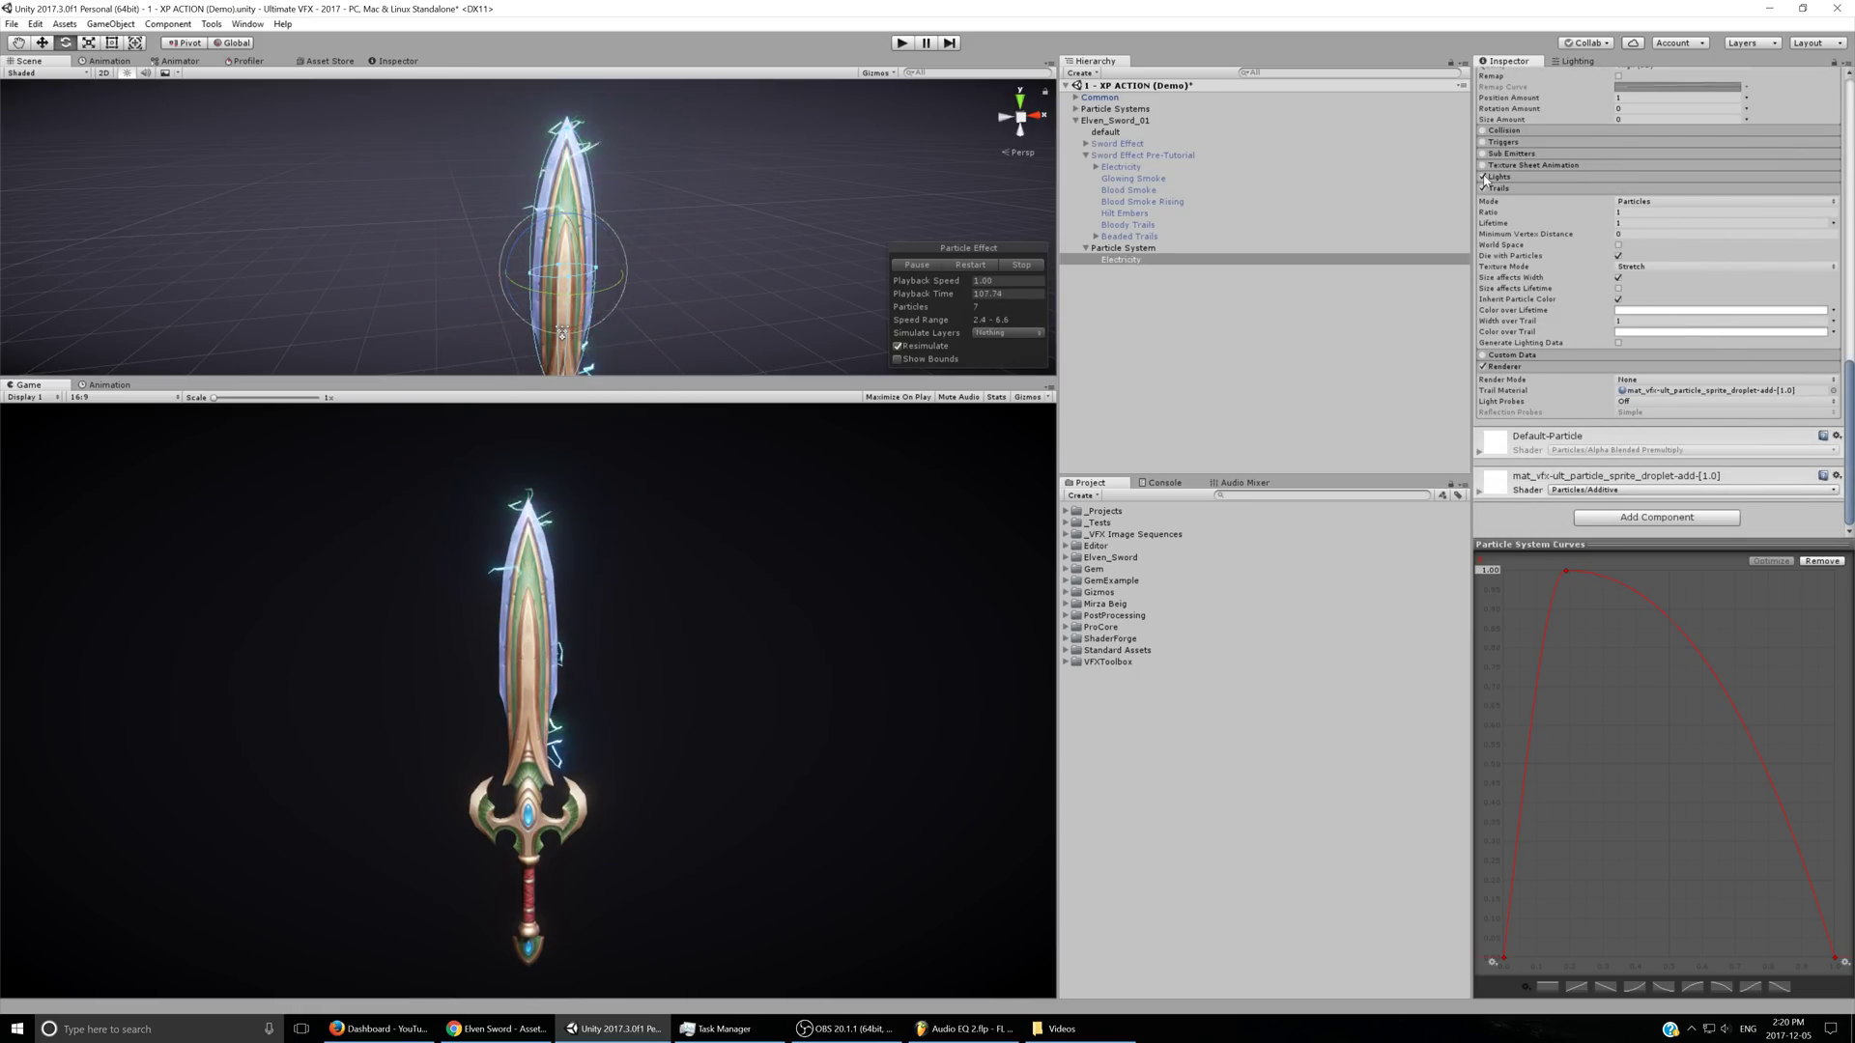
pyautogui.scroll(5, 565, 258)
pyautogui.keyDown('alt'); pyautogui.moveTo(222, 290); pyautogui.dragTo(898, 303); pyautogui.keyUp('alt')
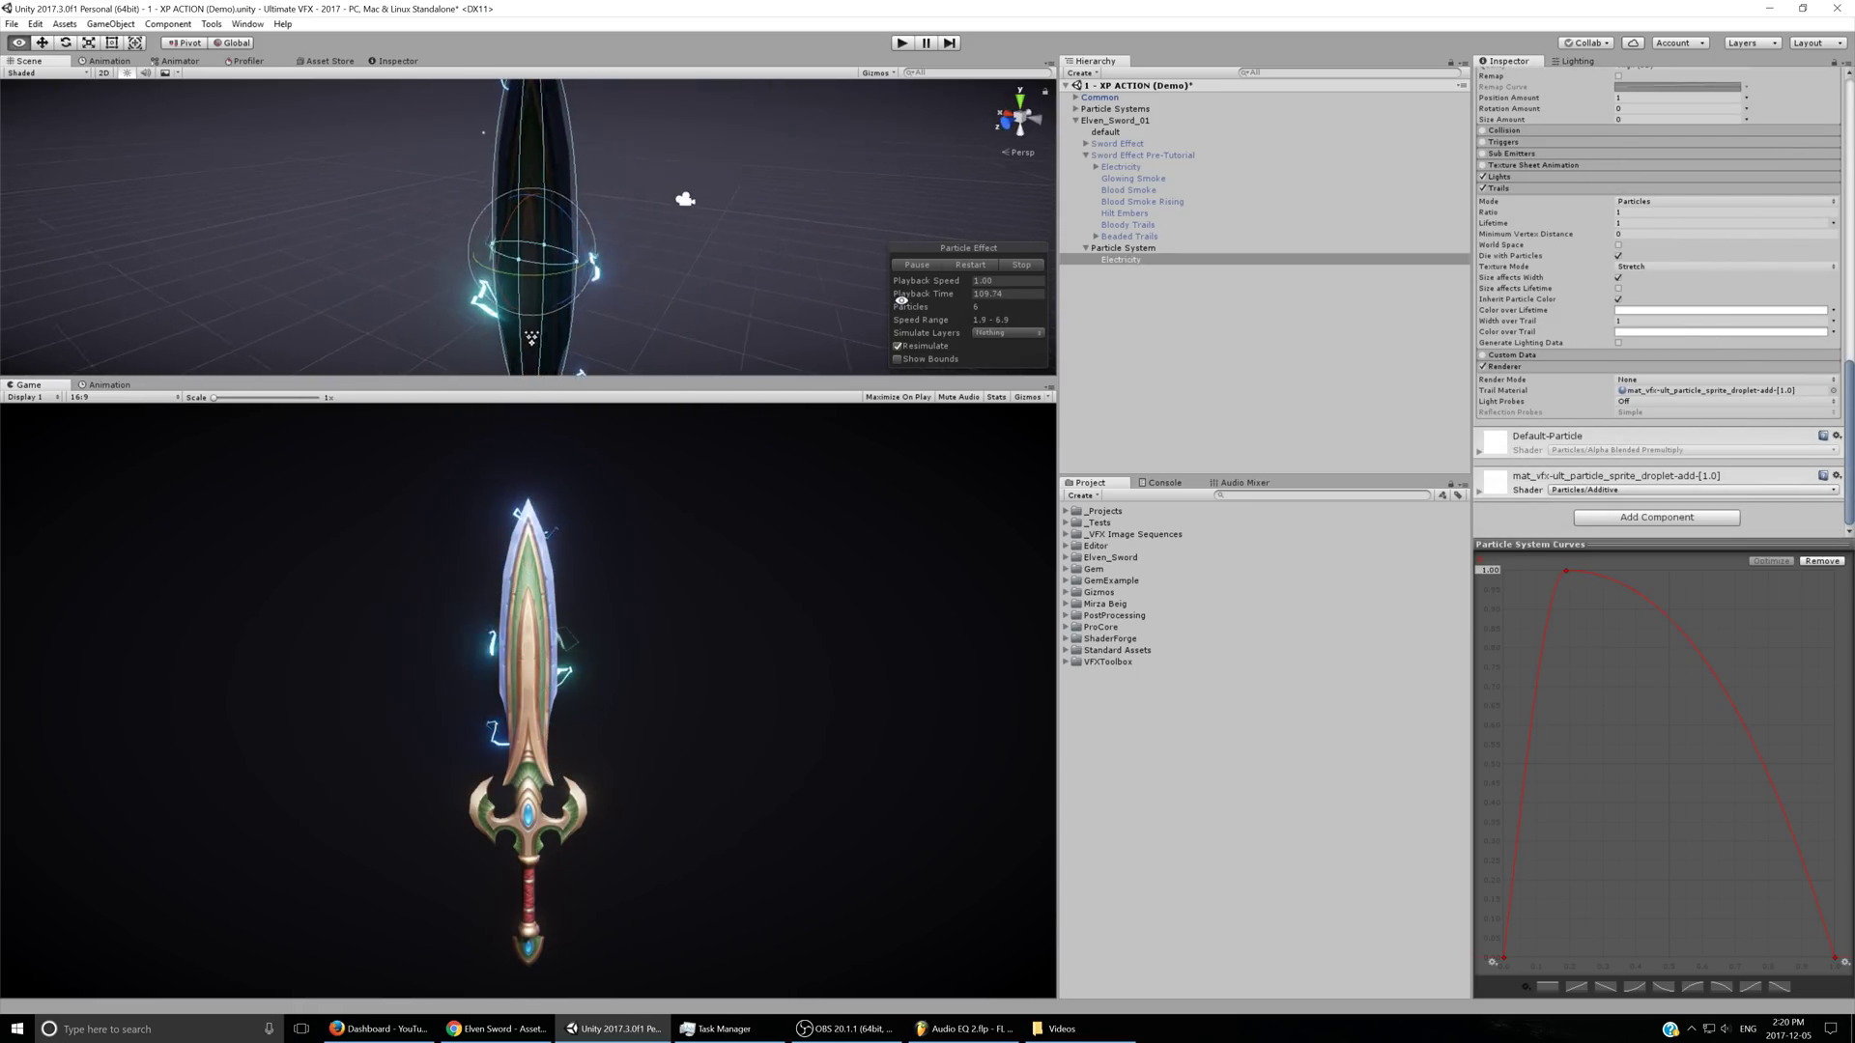
# - Temporarily hide the new Particle System and show Sword Effect Pre-Tutorial to examine the finished effect, restoring the original visibility when done
pyautogui.click(1136, 249)
pyautogui.click(1507, 77)
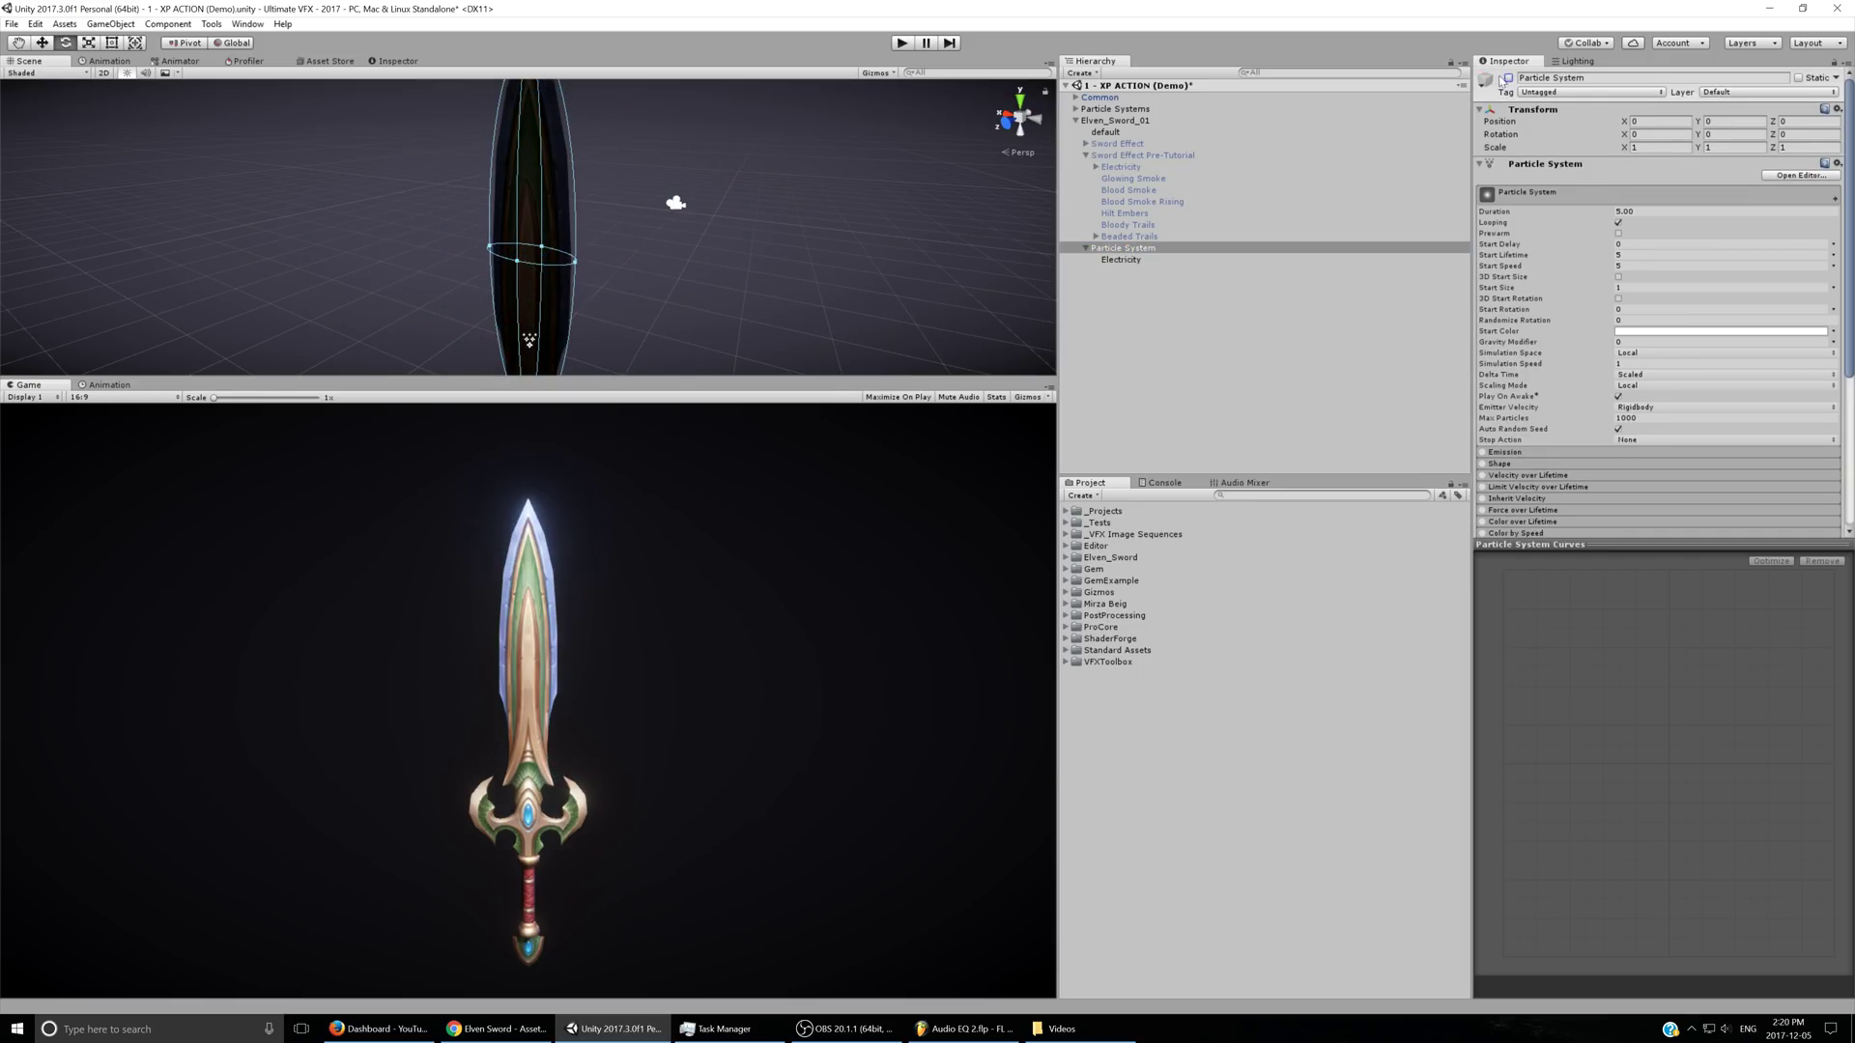
pyautogui.click(1116, 155)
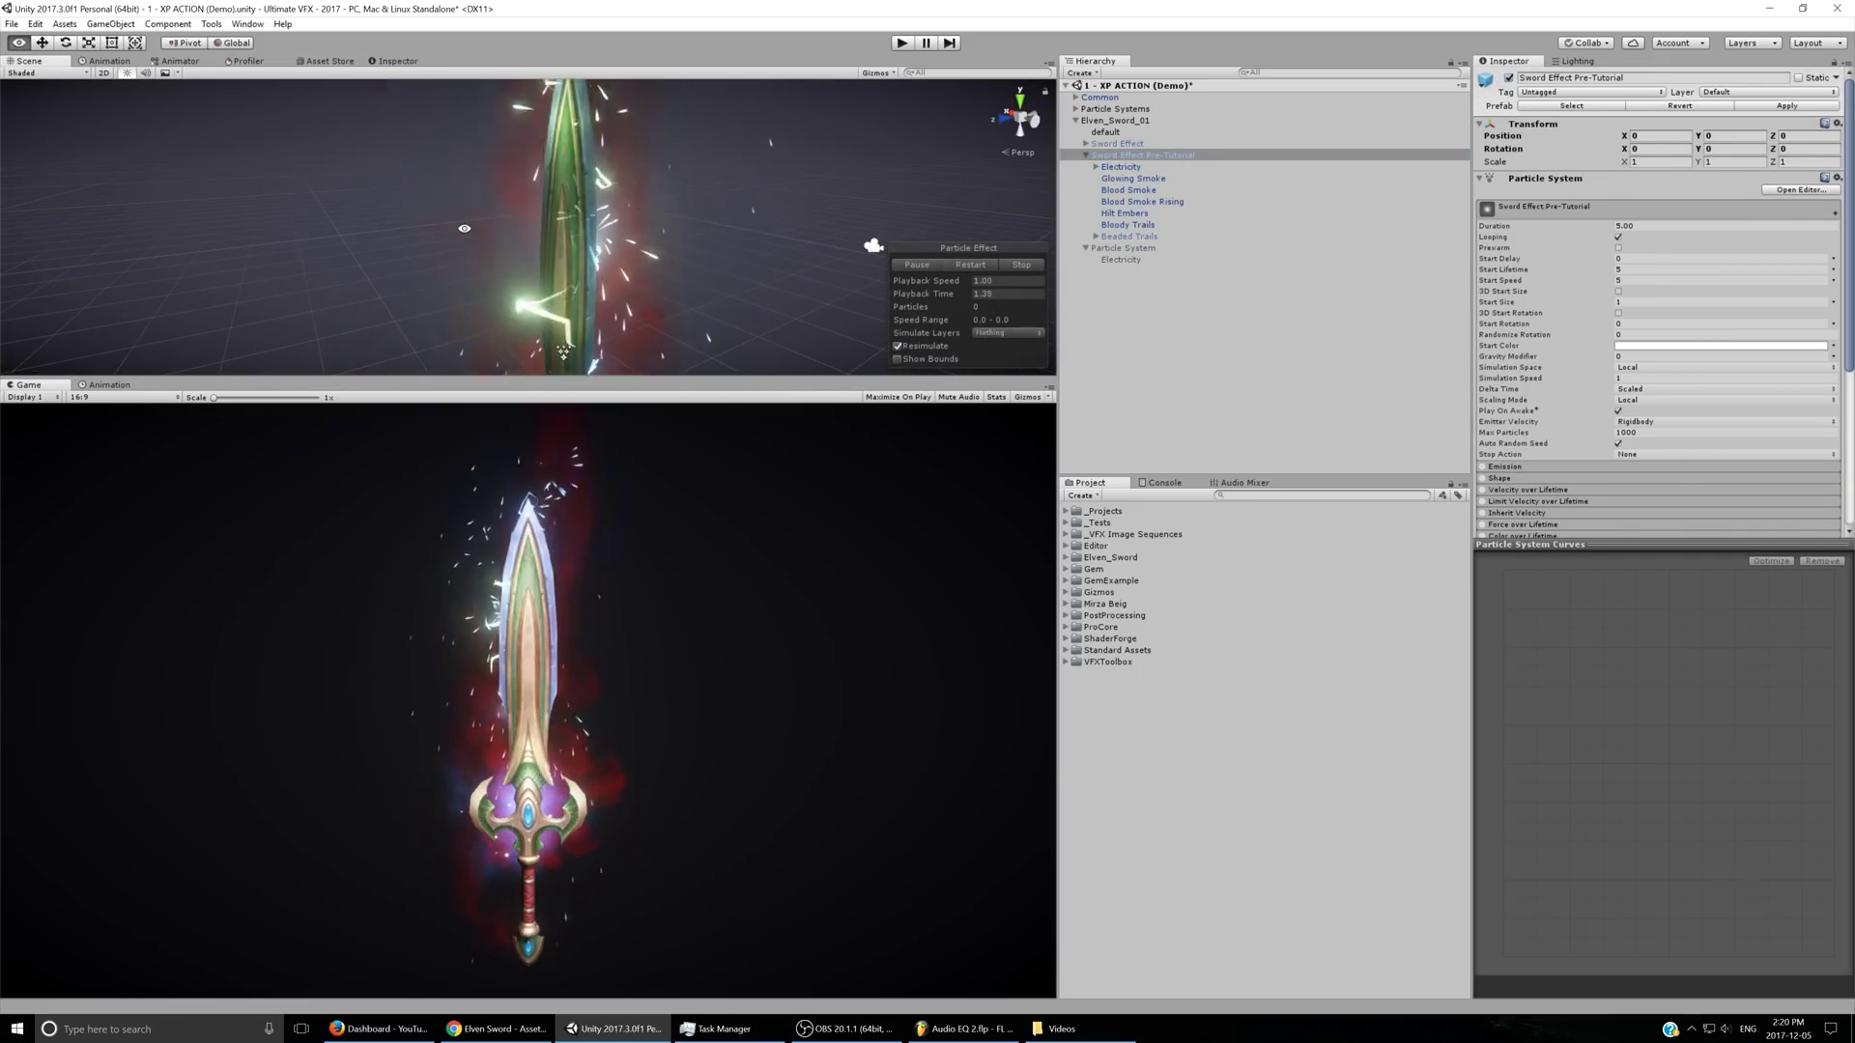
pyautogui.keyDown('alt'); pyautogui.moveTo(561, 244); pyautogui.dragTo(839, 200); pyautogui.keyUp('alt')
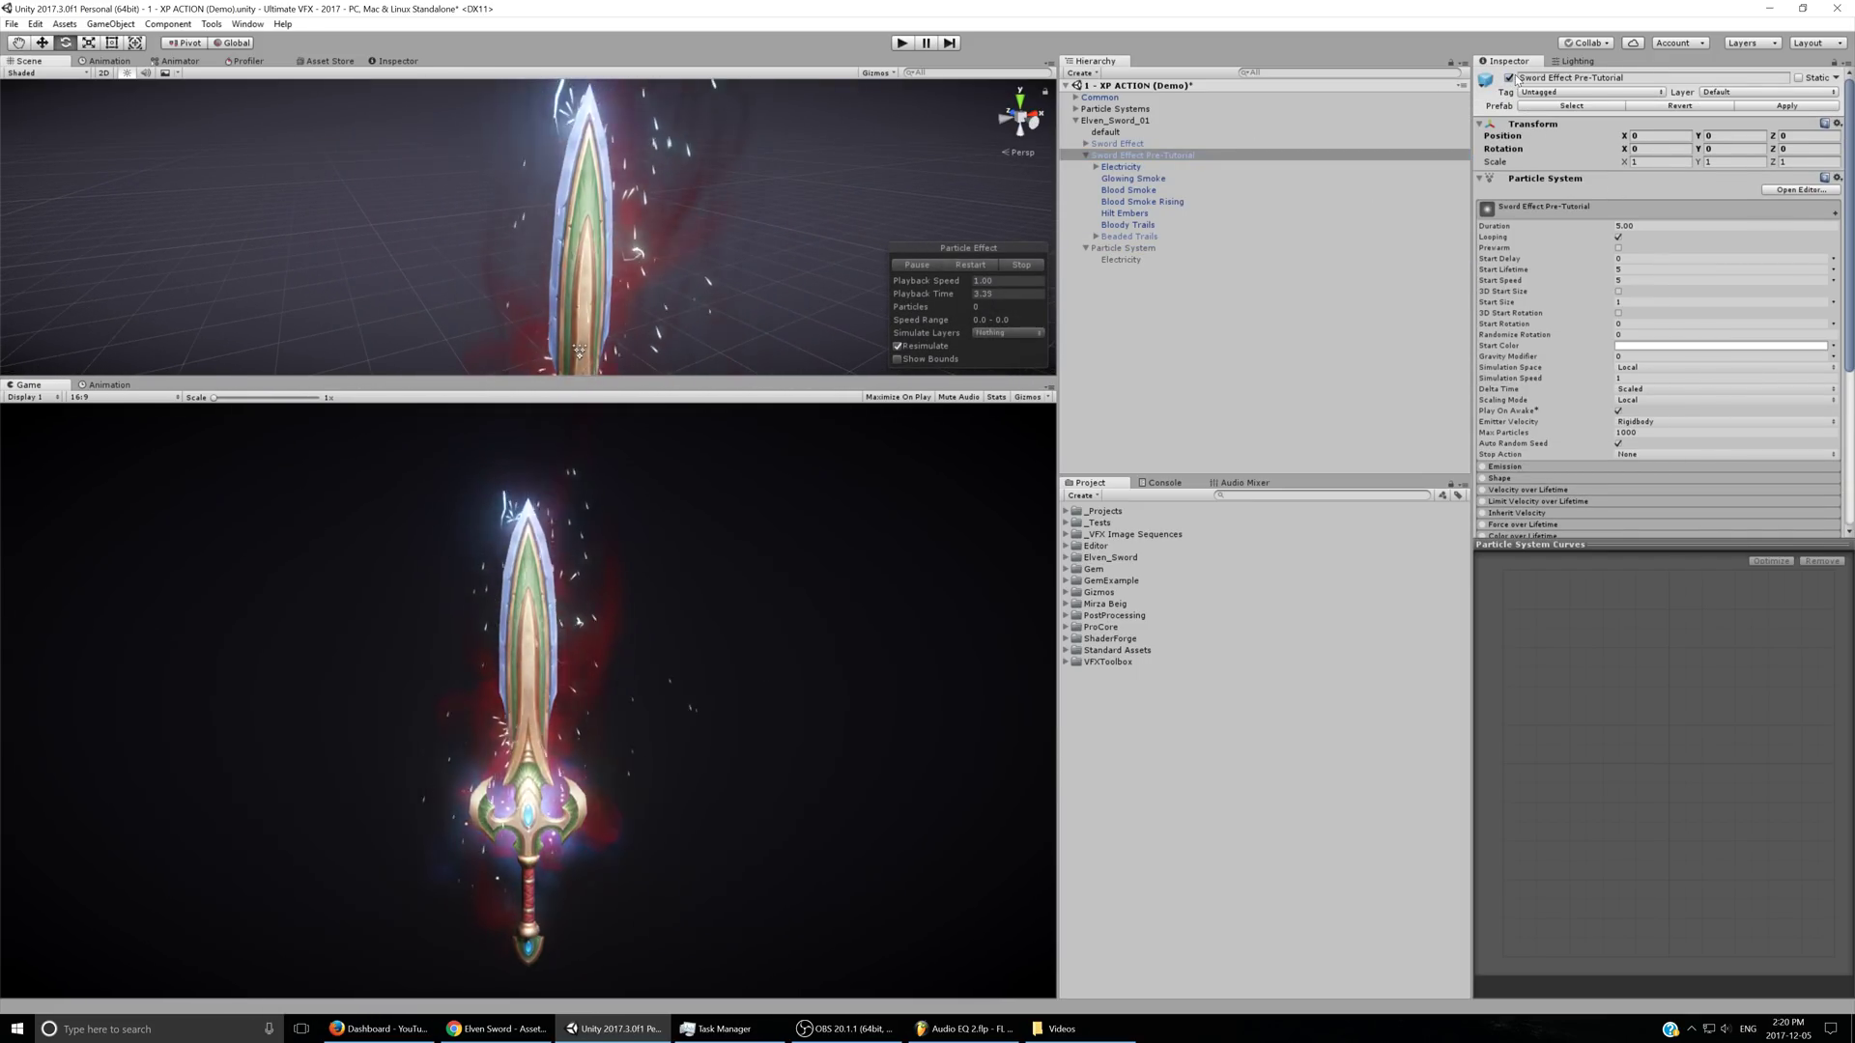
pyautogui.click(1157, 247)
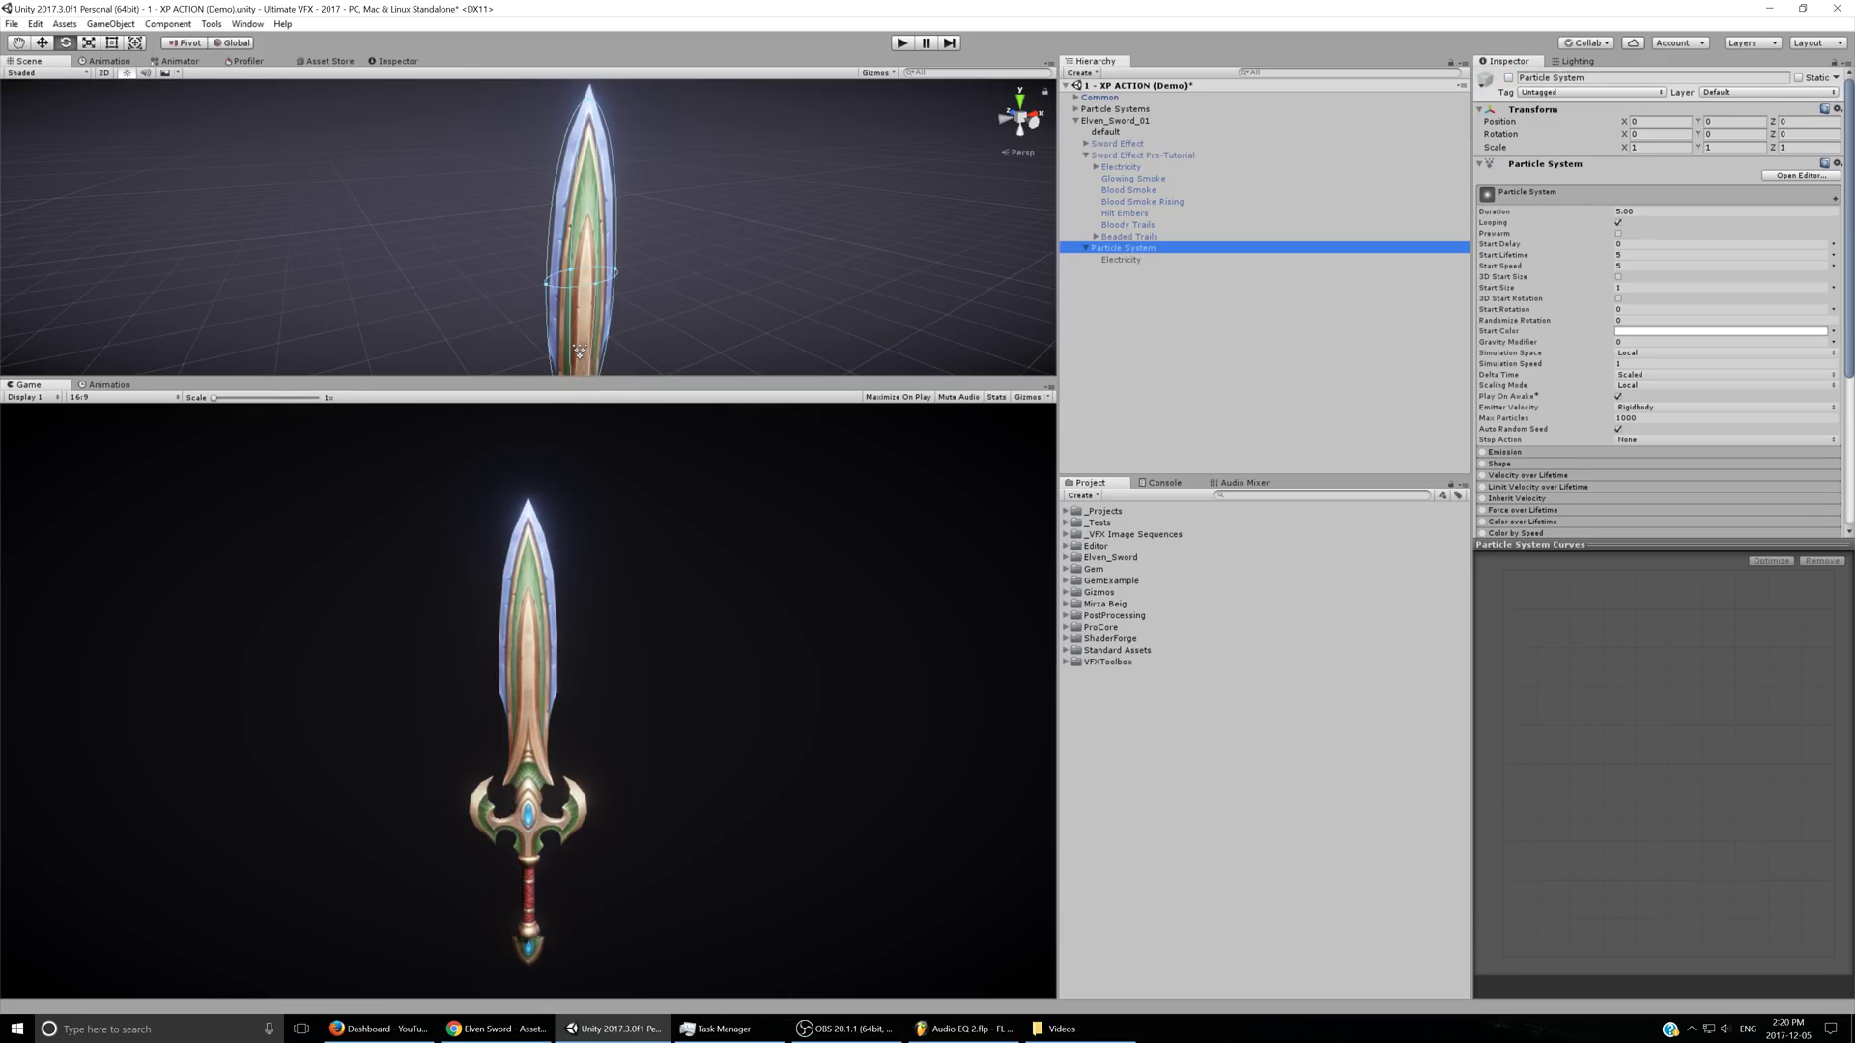
pyautogui.click(1508, 78)
# - Expand the Lights module settings of the Electricity particle system
pyautogui.click(1353, 260)
pyautogui.scroll(-9, 1737, 305)
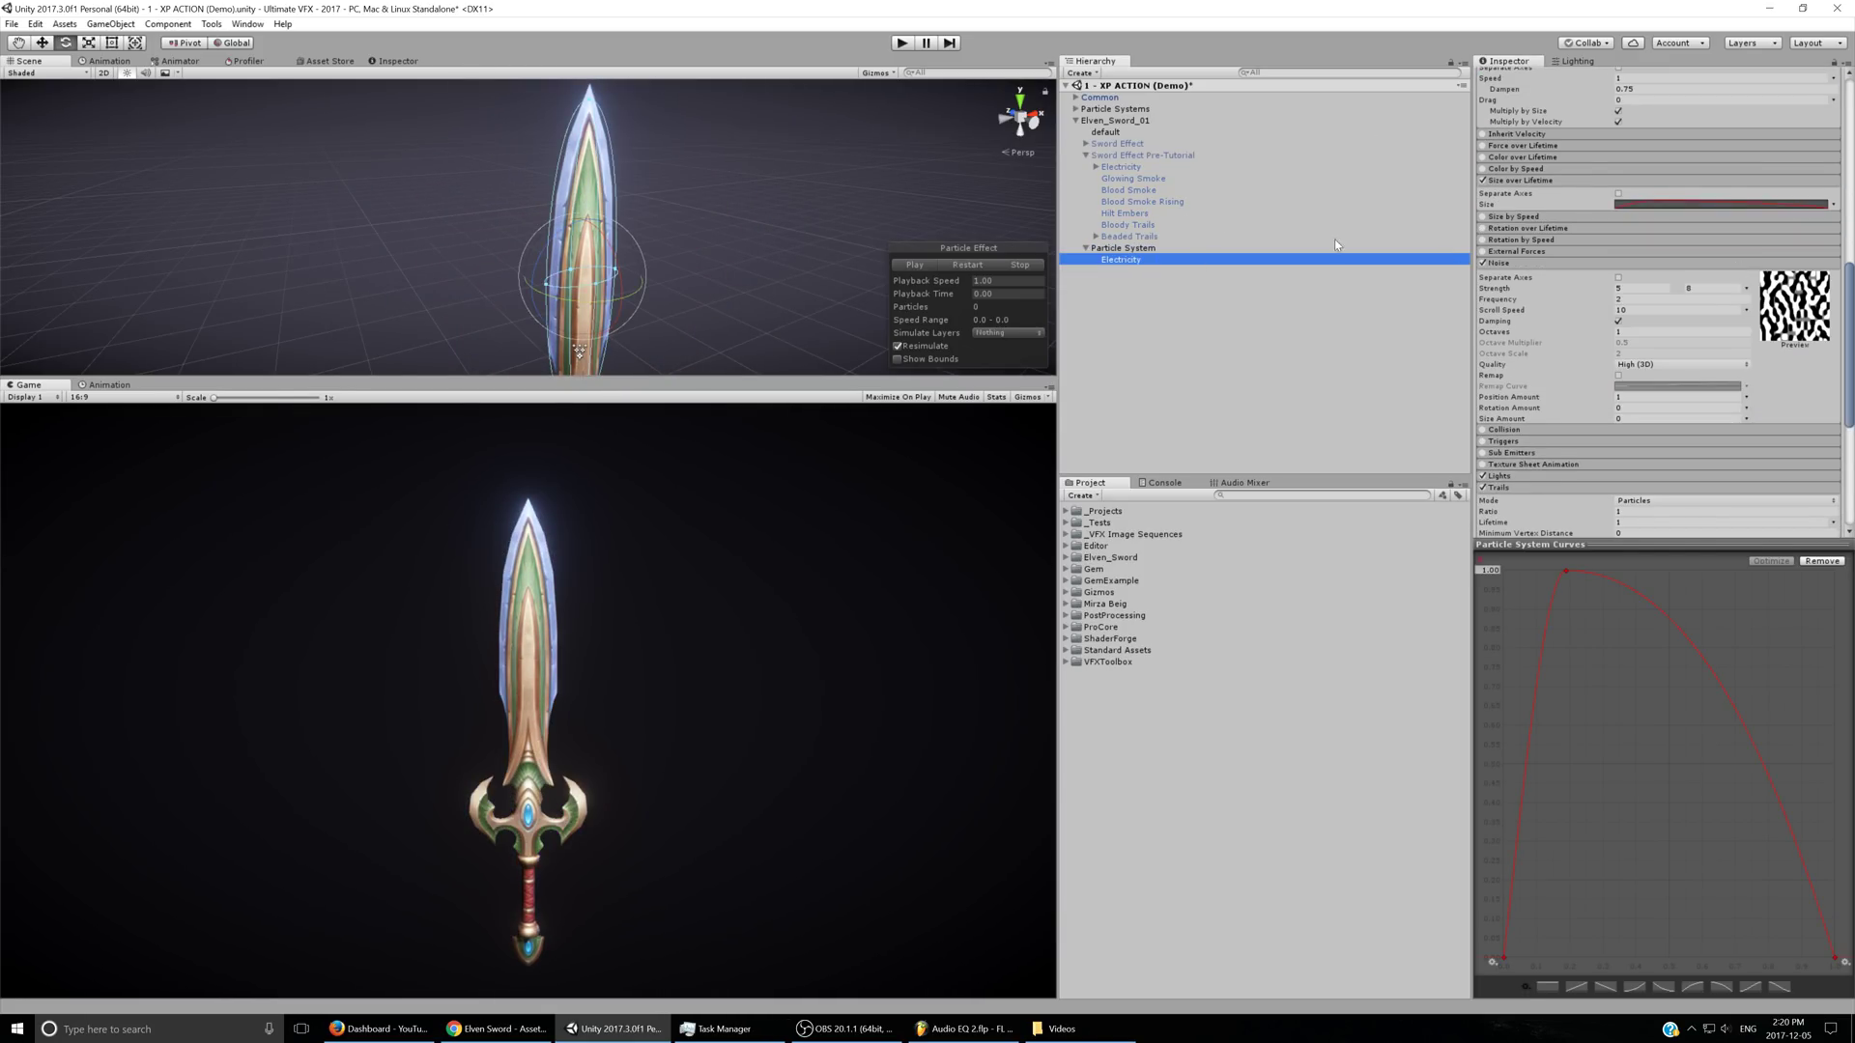
pyautogui.scroll(-3, 1691, 310)
pyautogui.click(1678, 303)
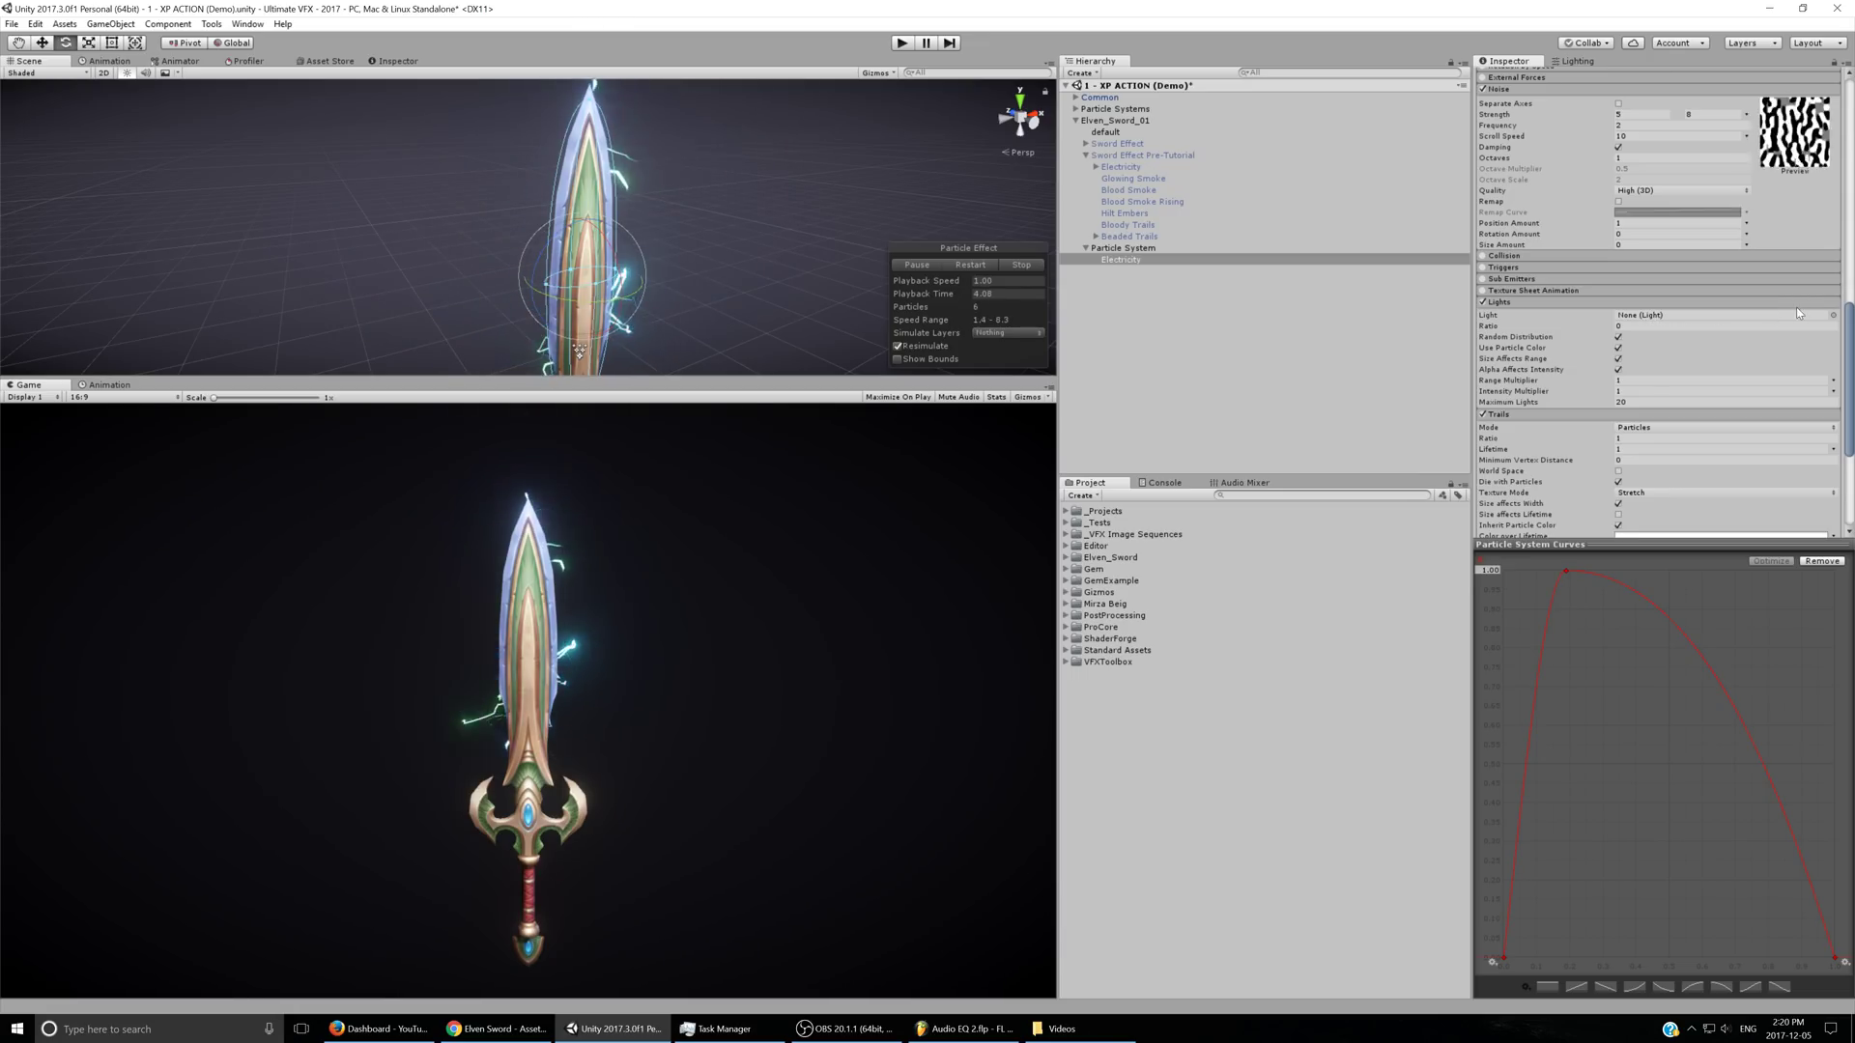
# - Create a point light in the scene and save it as a prefab in the _Tests folder
pyautogui.click(1065, 511)
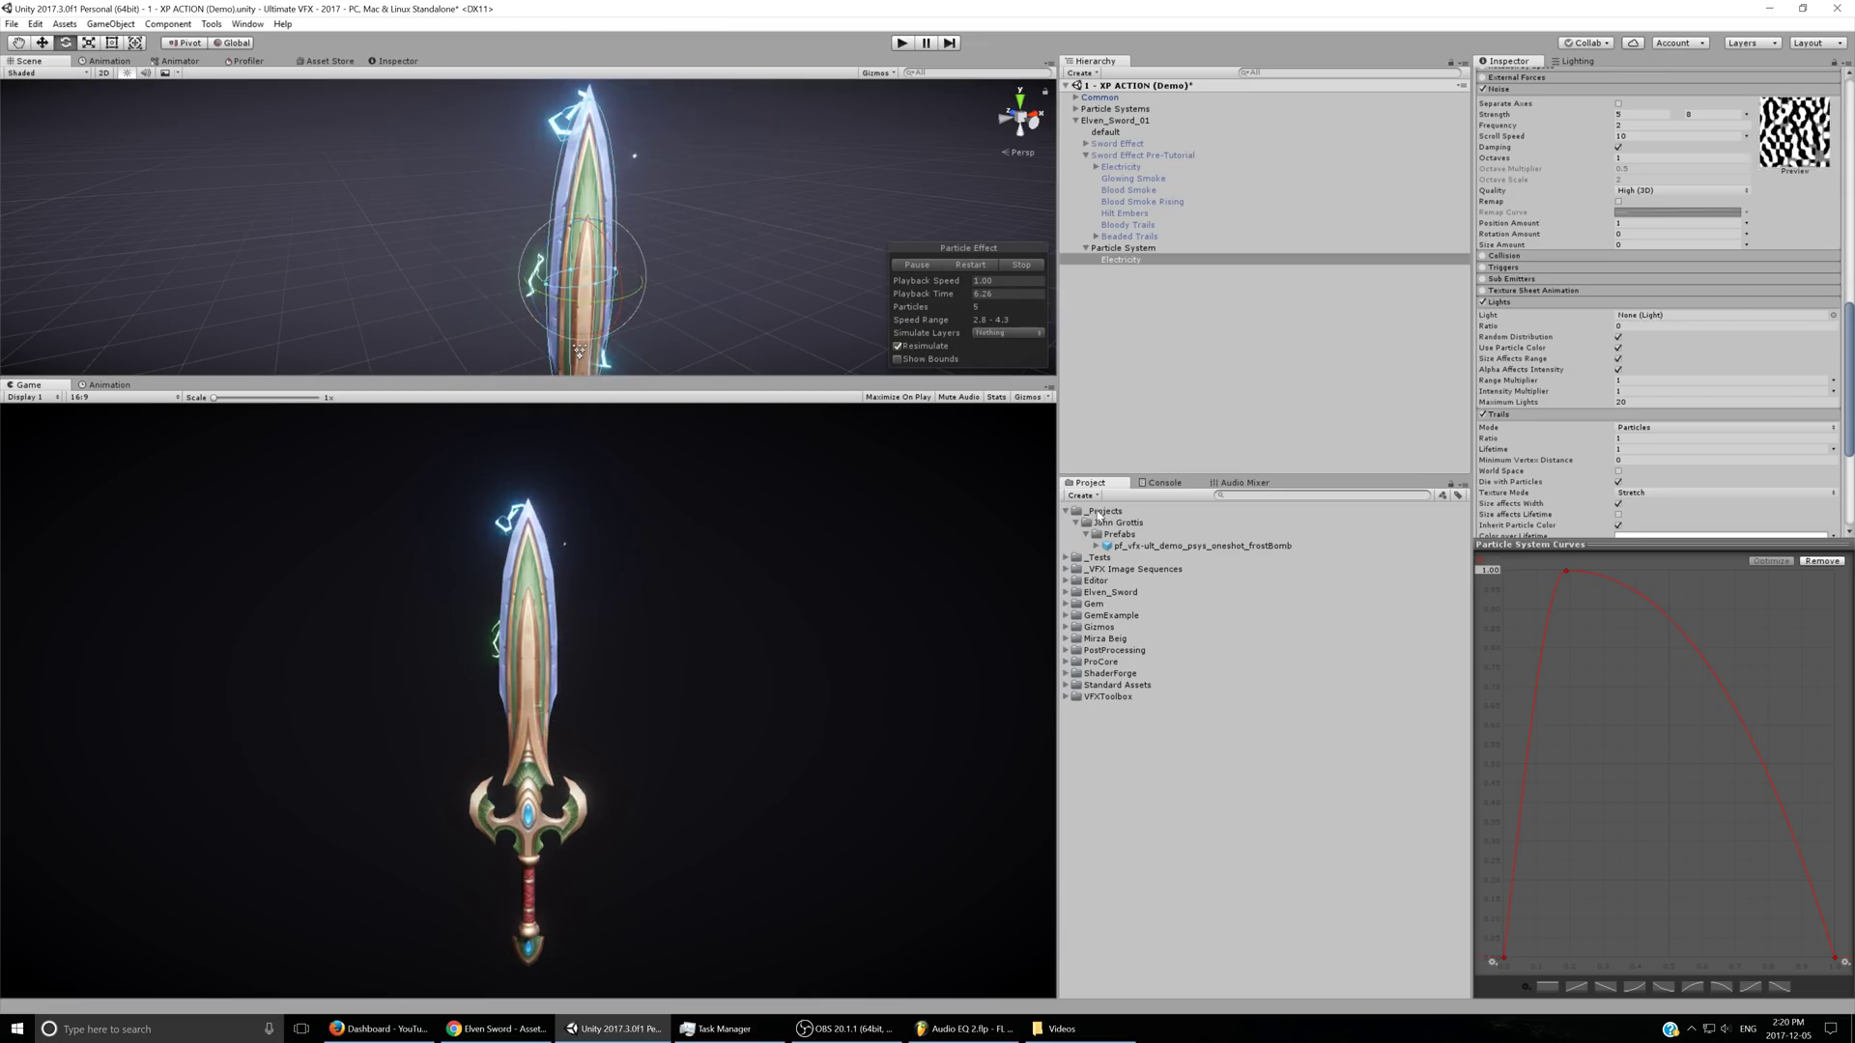
pyautogui.click(1076, 523)
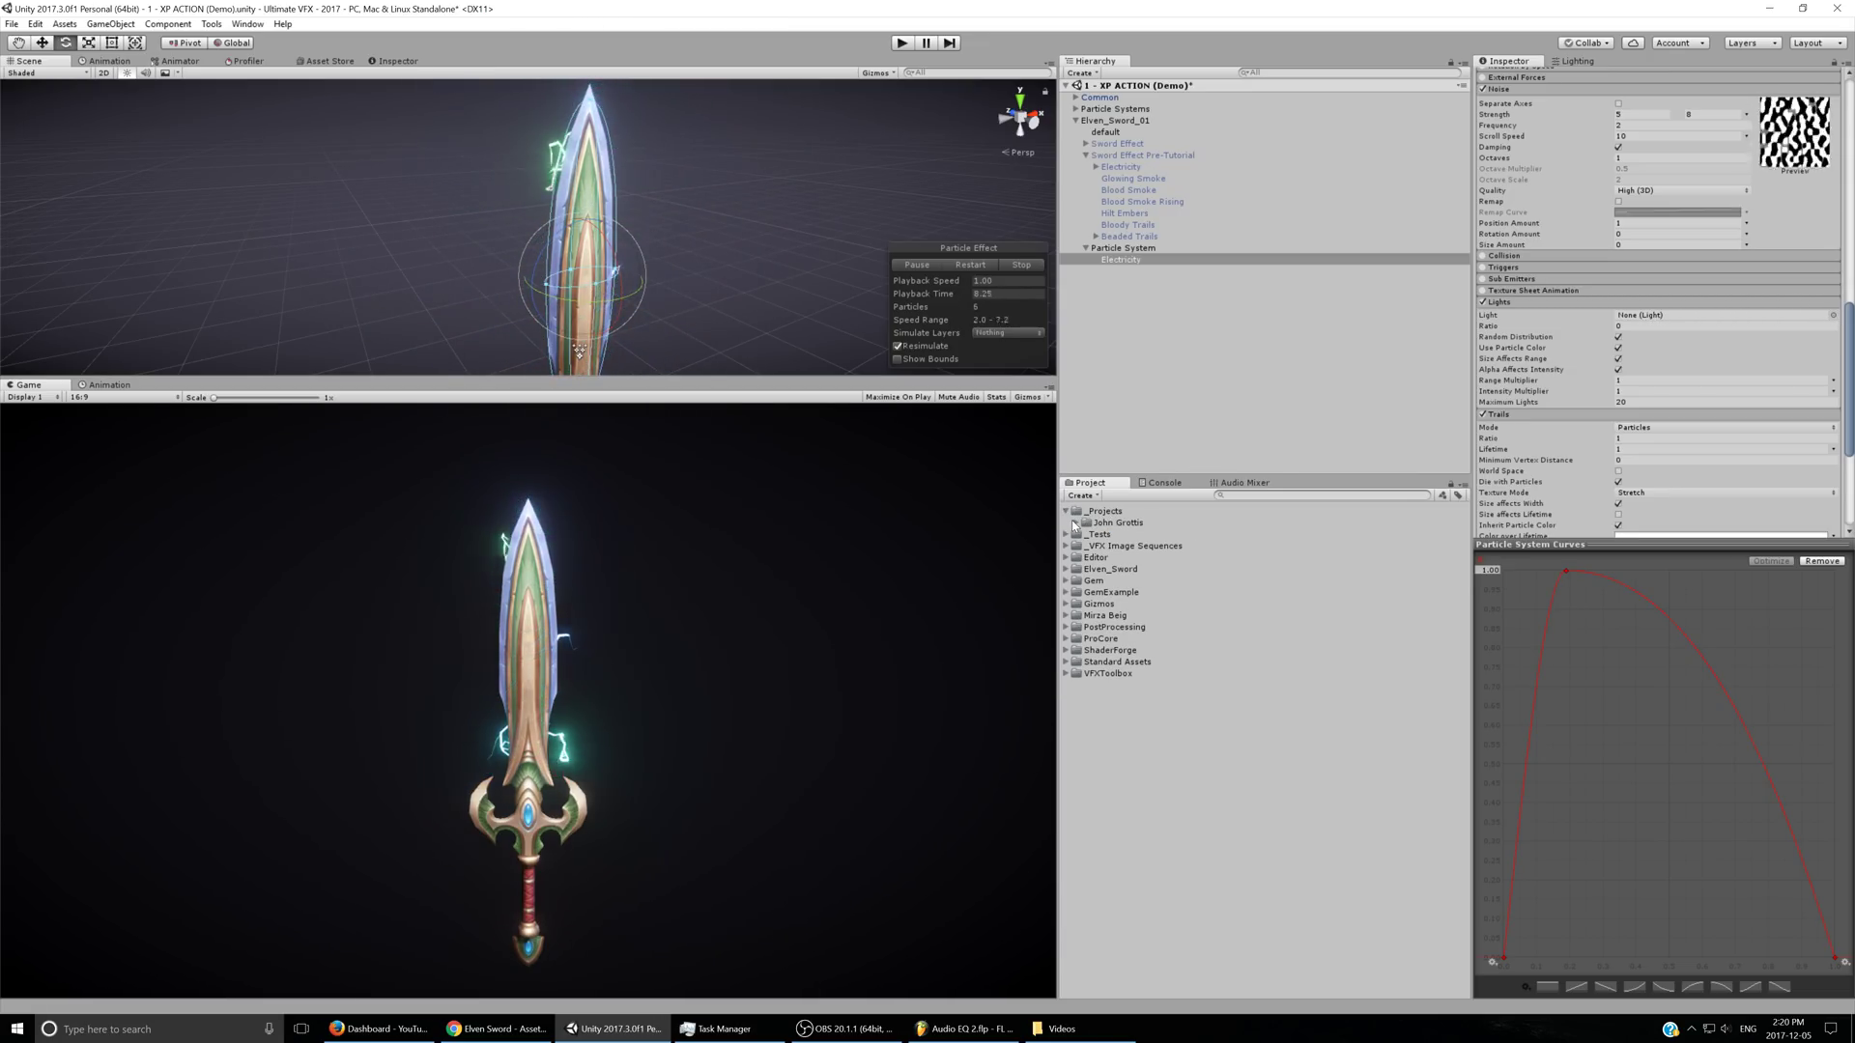
pyautogui.rightClick(1085, 512)
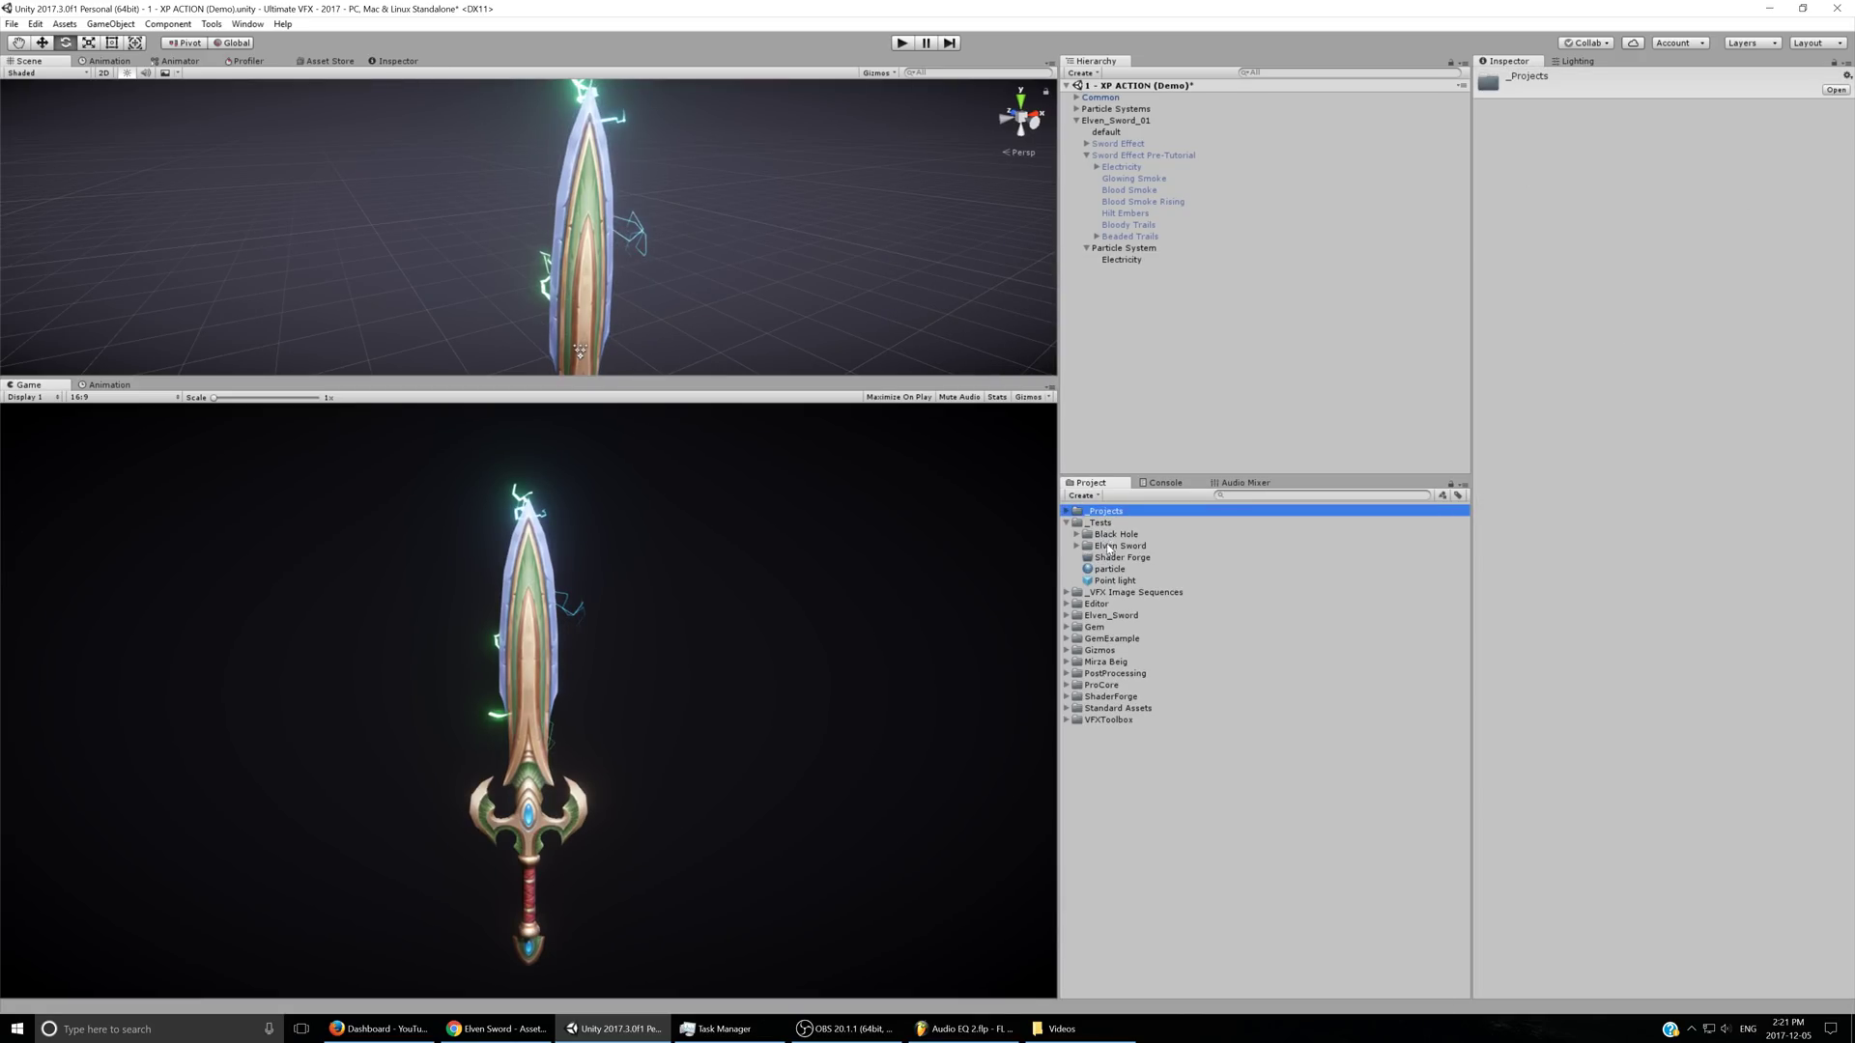
pyautogui.click(1082, 73)
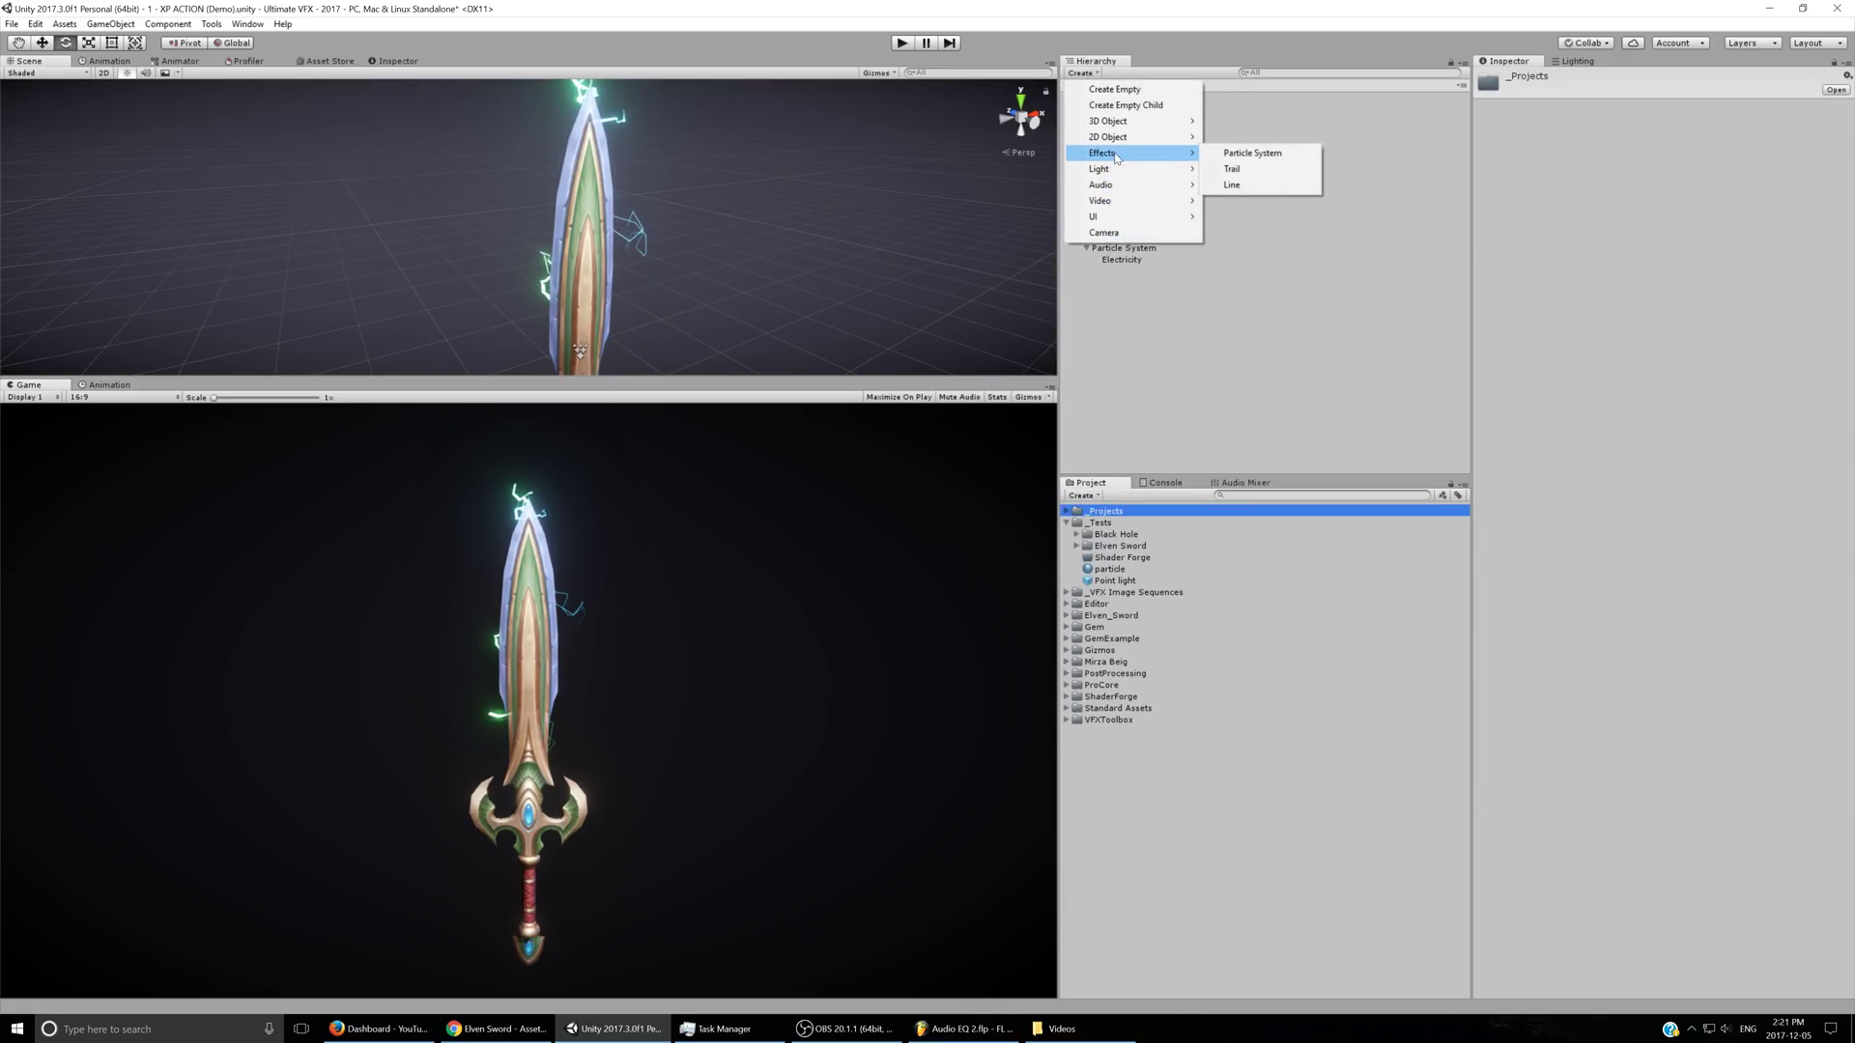
pyautogui.click(1248, 184)
pyautogui.moveTo(1109, 276); pyautogui.dragTo(1111, 607)
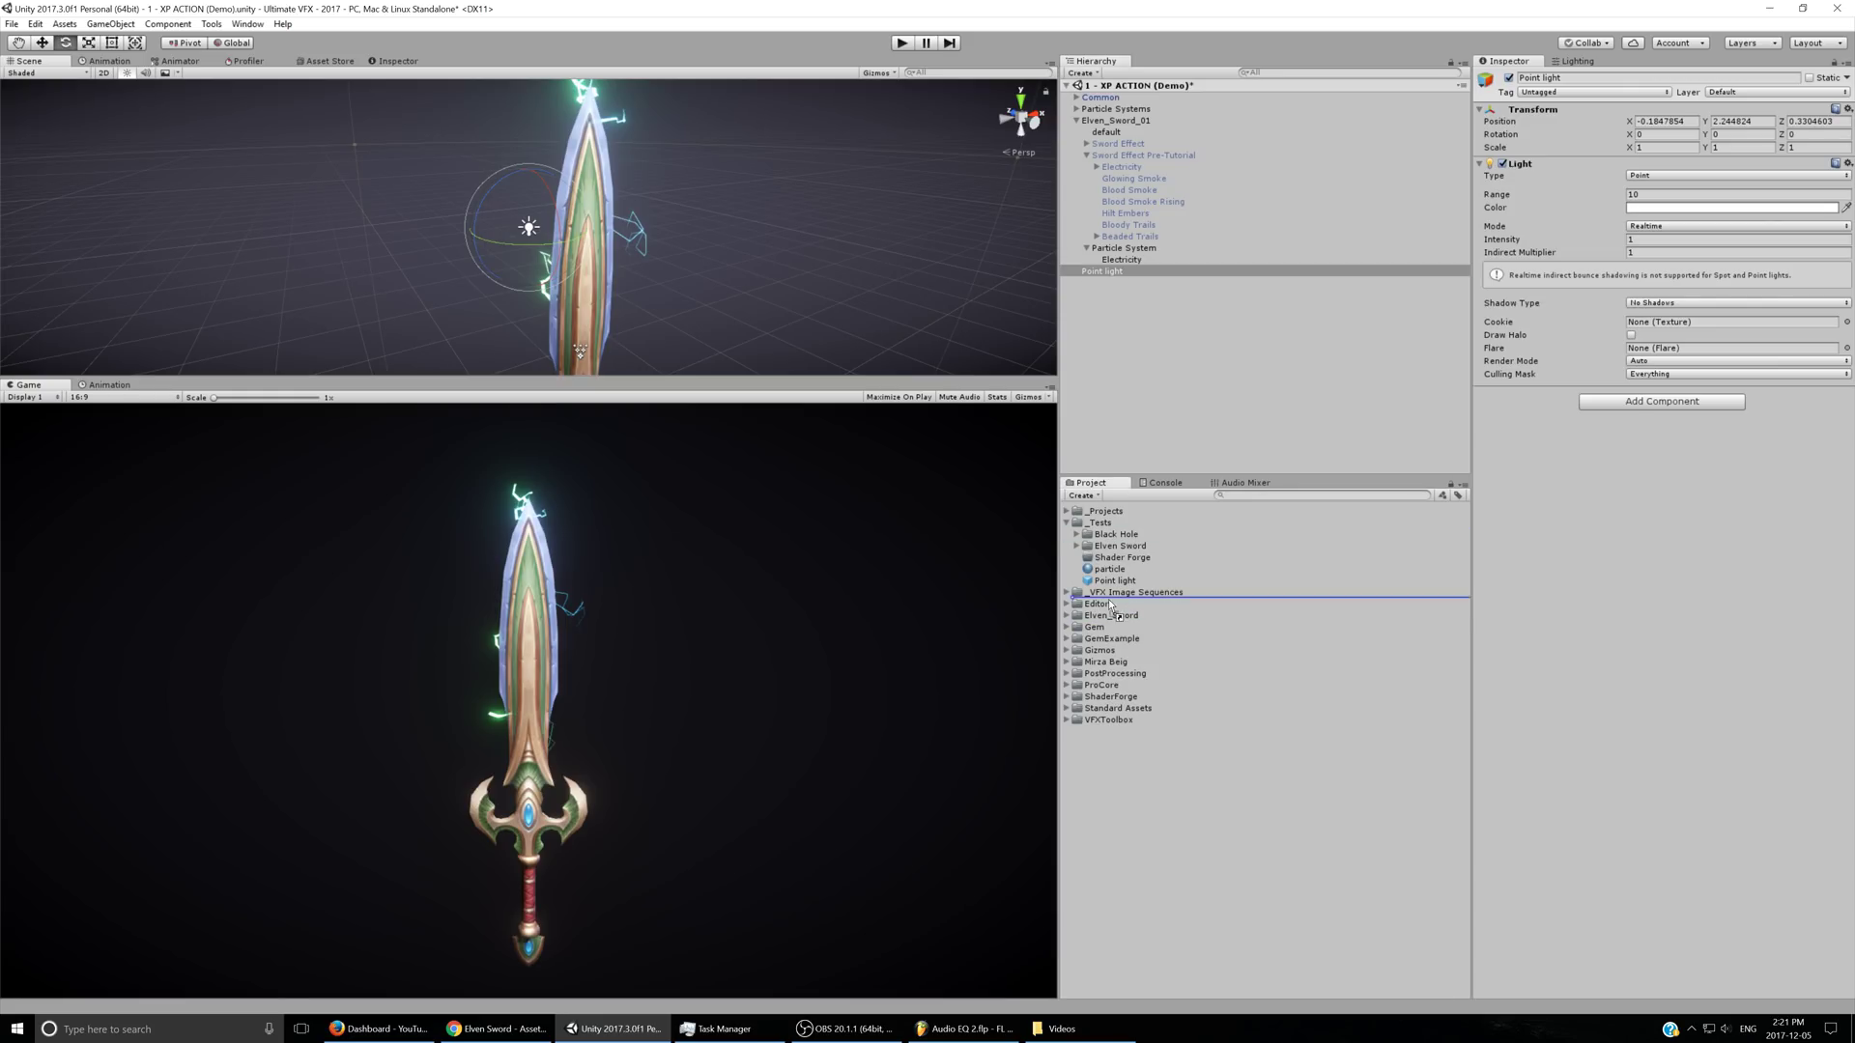
pyautogui.moveTo(1102, 534); pyautogui.dragTo(1116, 569)
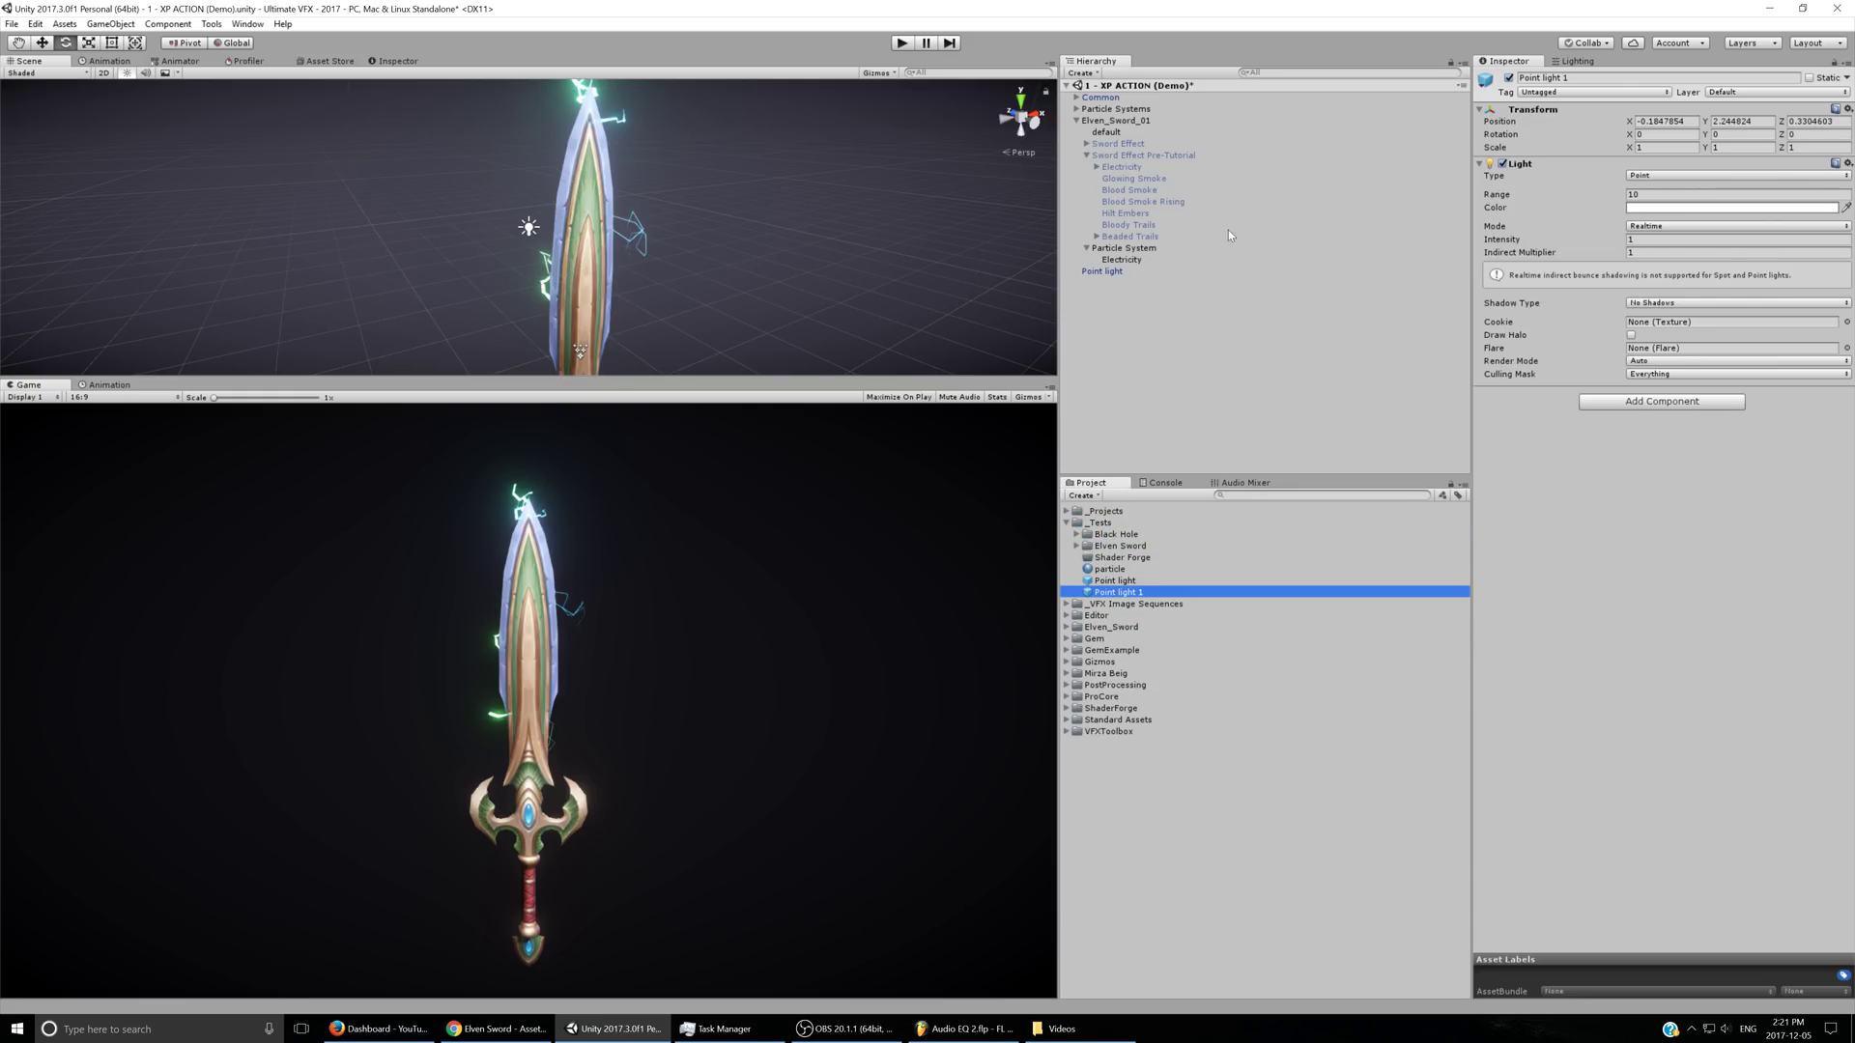
# - Assign the new point light prefab as the light in Electricity's Lights module
pyautogui.click(1219, 259)
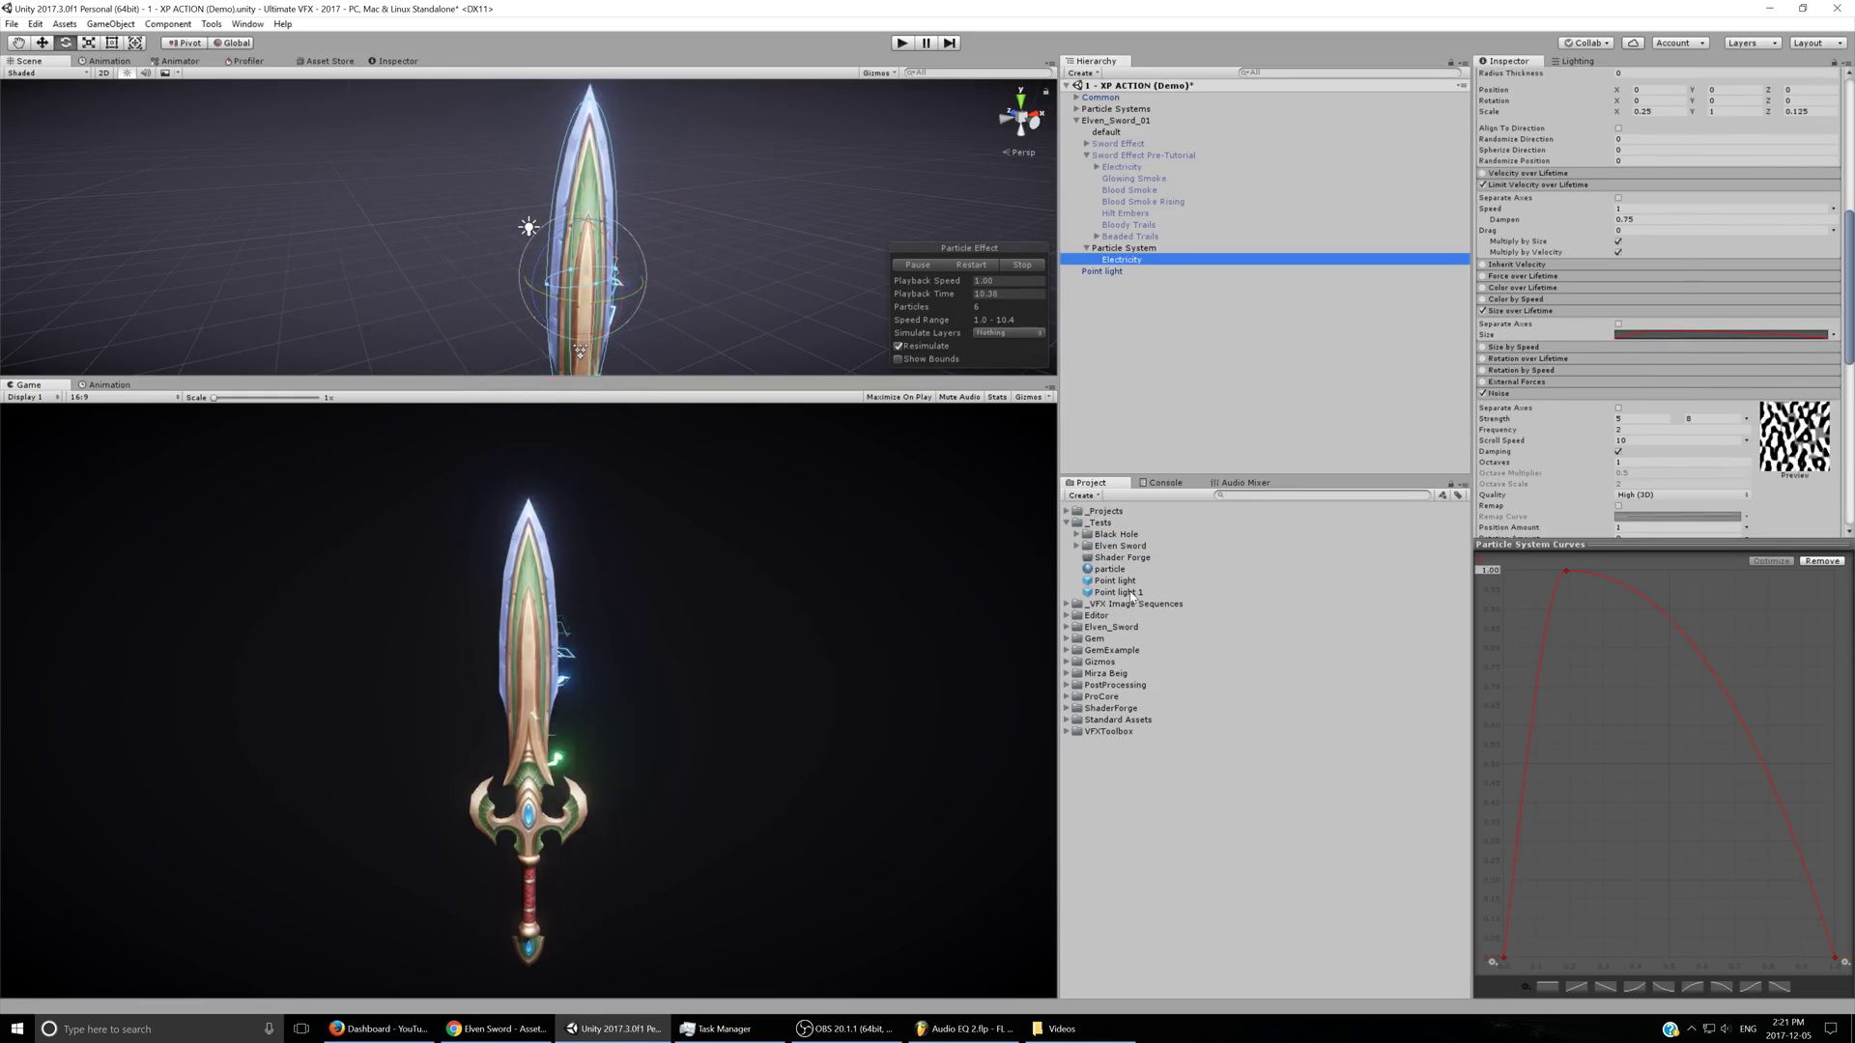
pyautogui.scroll(-5, 1708, 401)
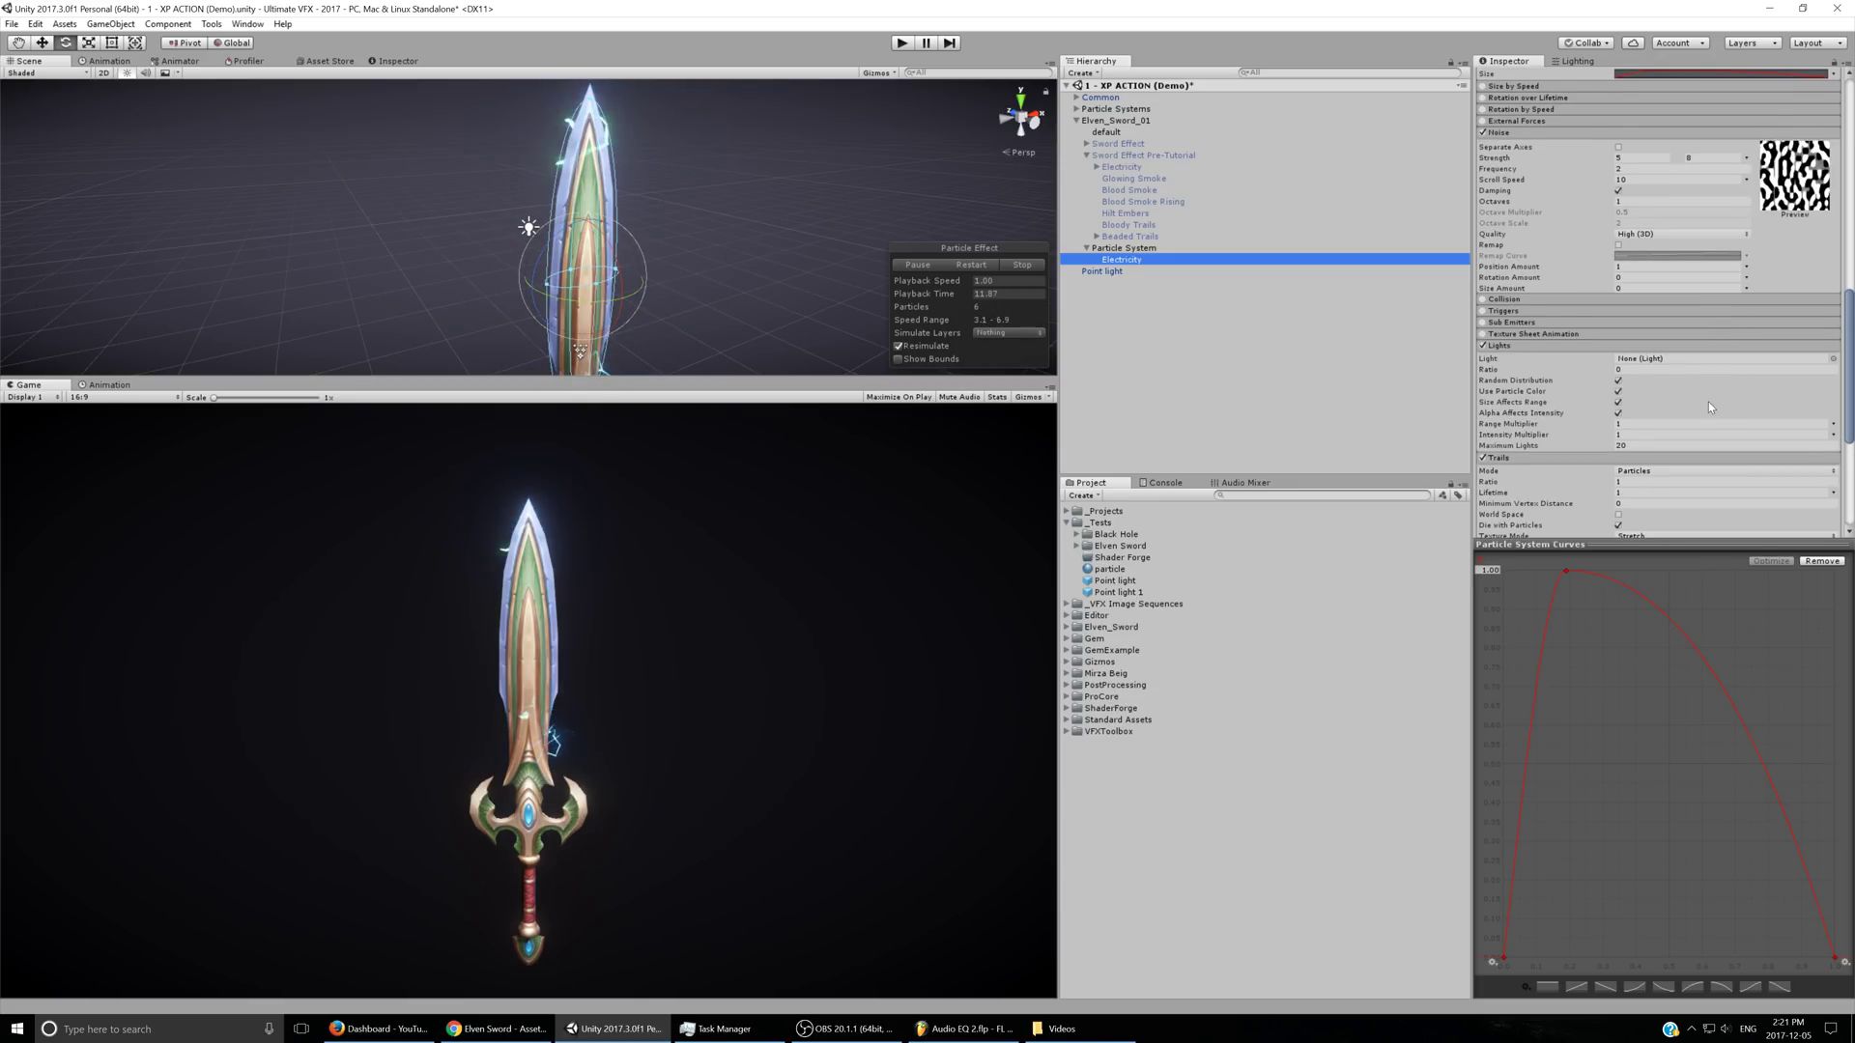
pyautogui.moveTo(1111, 581); pyautogui.dragTo(1650, 358)
# - Delete the Point light 1 prefab from _Tests and the point light from the scene
pyautogui.click(1118, 592)
pyautogui.press('Delete')
pyautogui.press('Return')
pyautogui.click(1125, 271)
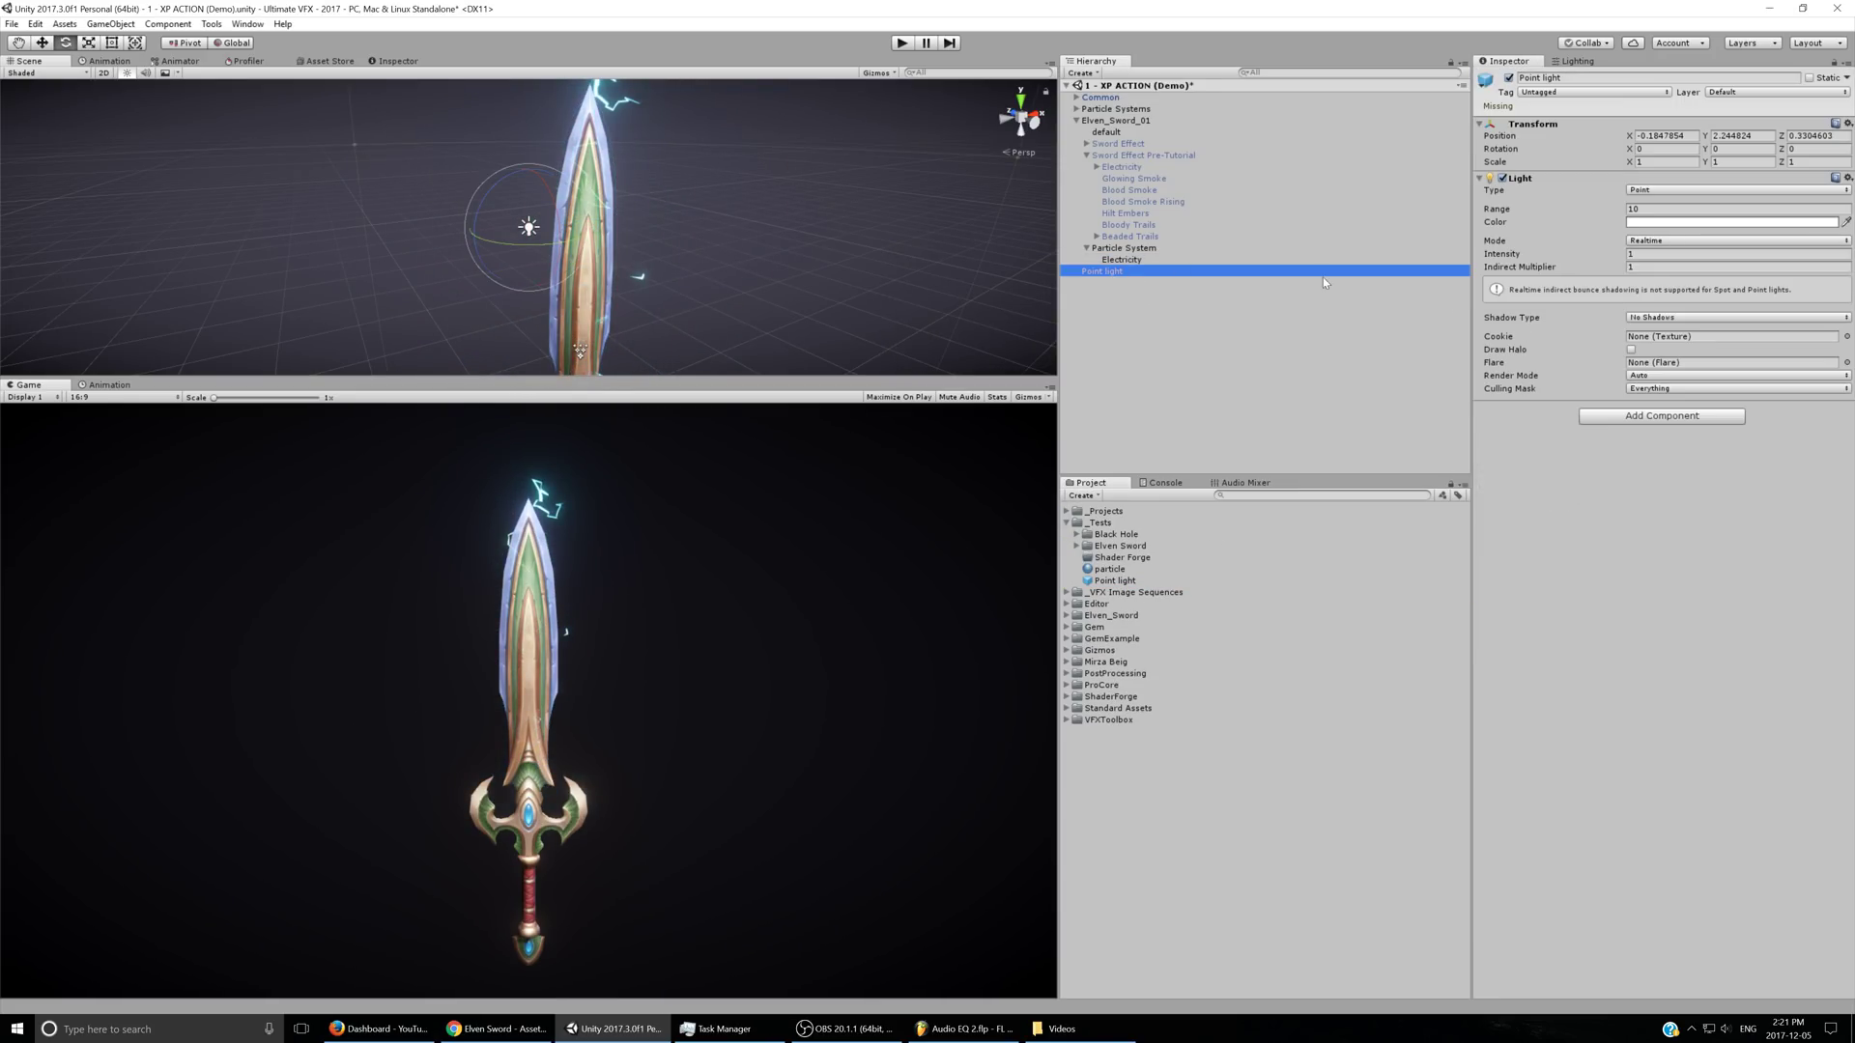
# - Try to choose a light for Electricity's Lights module from the list of available light assets
pyautogui.click(1119, 261)
pyautogui.scroll(-8, 1787, 425)
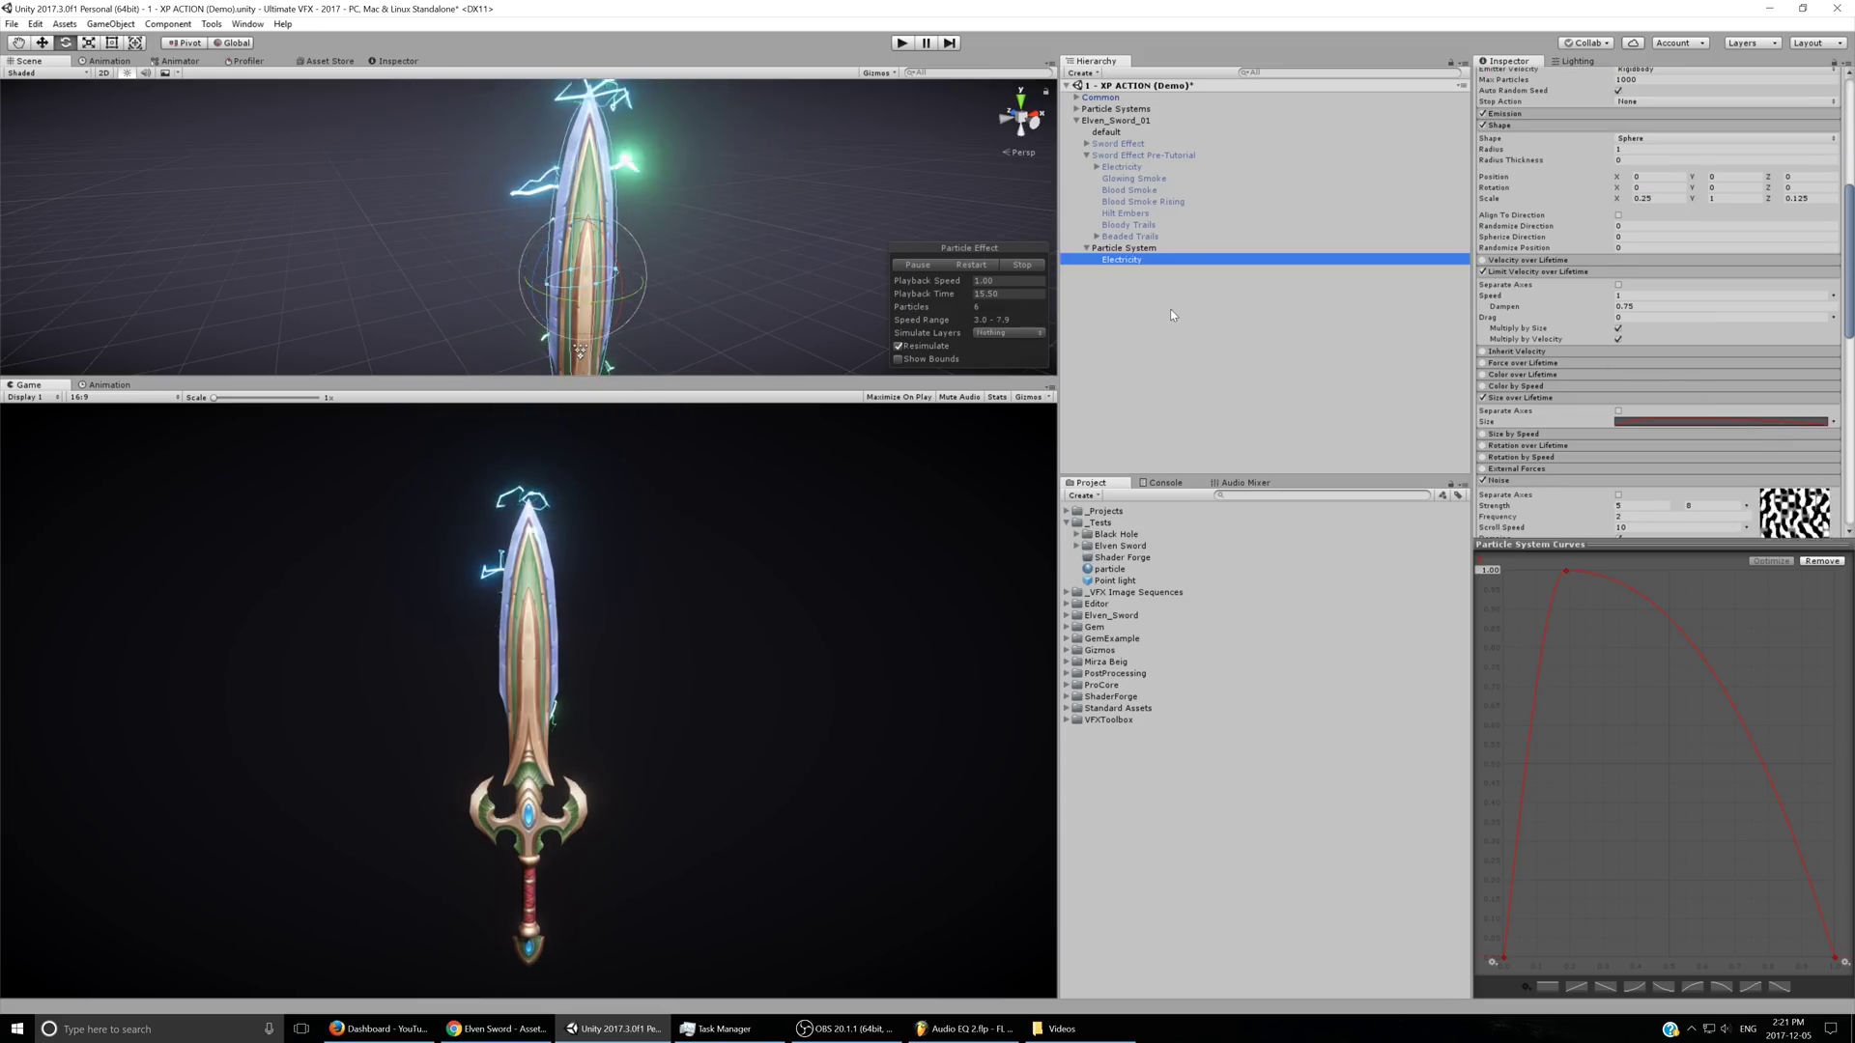
pyautogui.click(1832, 446)
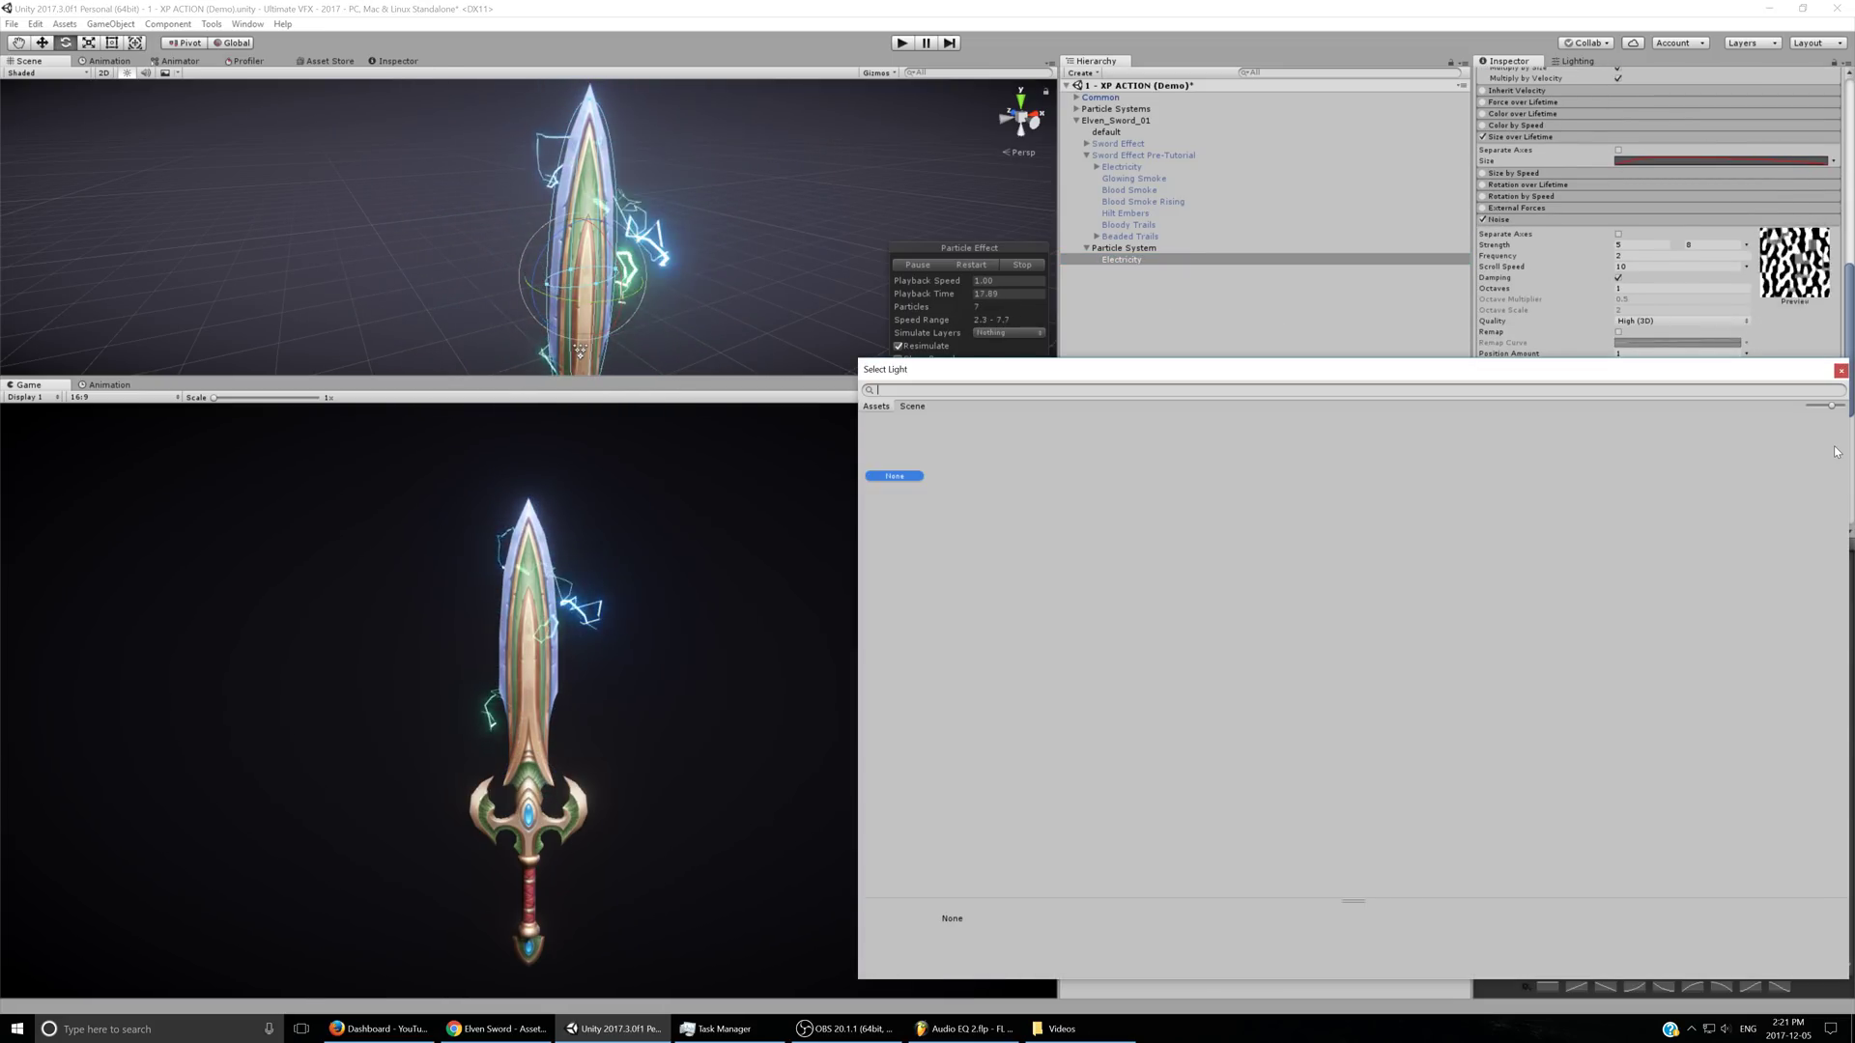
pyautogui.press('Escape')
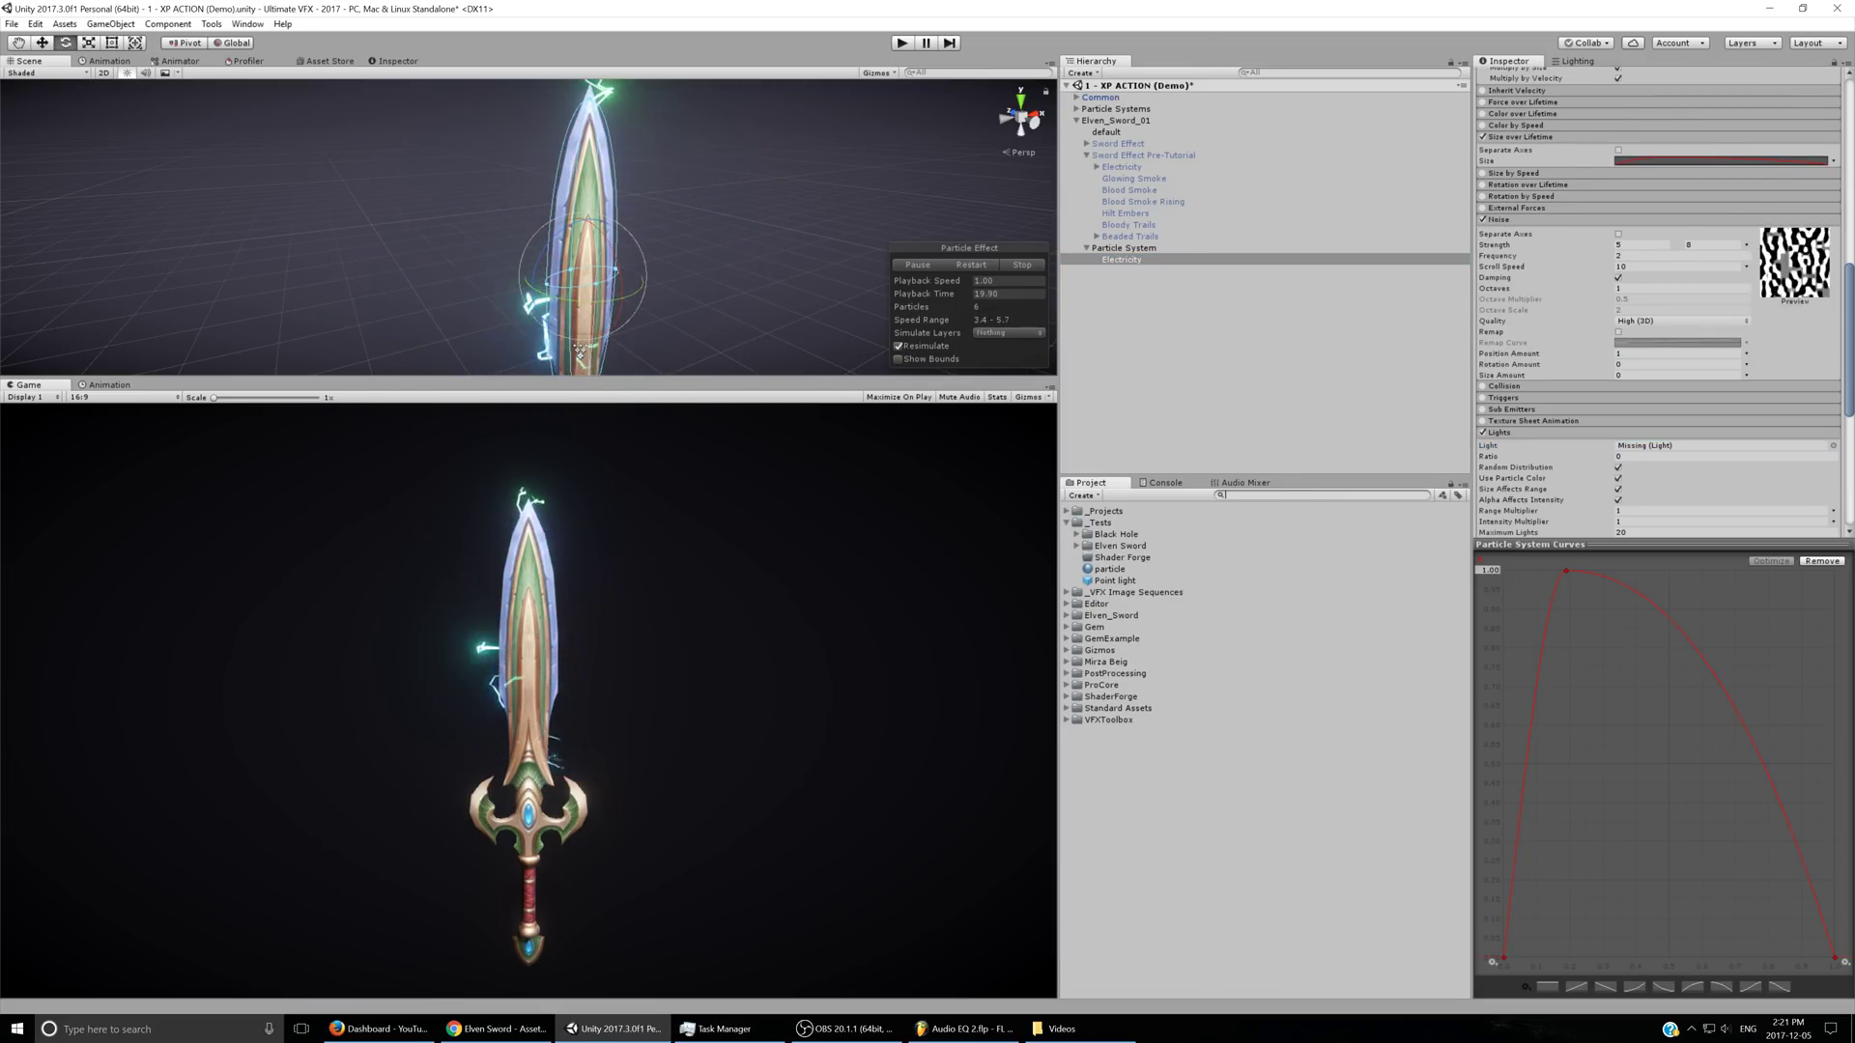
# - Search the project for "cmn light ns", assign pf_template-cmn_light_point_st[ns] as Electricity's light, and inspect that prefab's light settings
pyautogui.click(1323, 495)
pyautogui.write('cmn ligh')
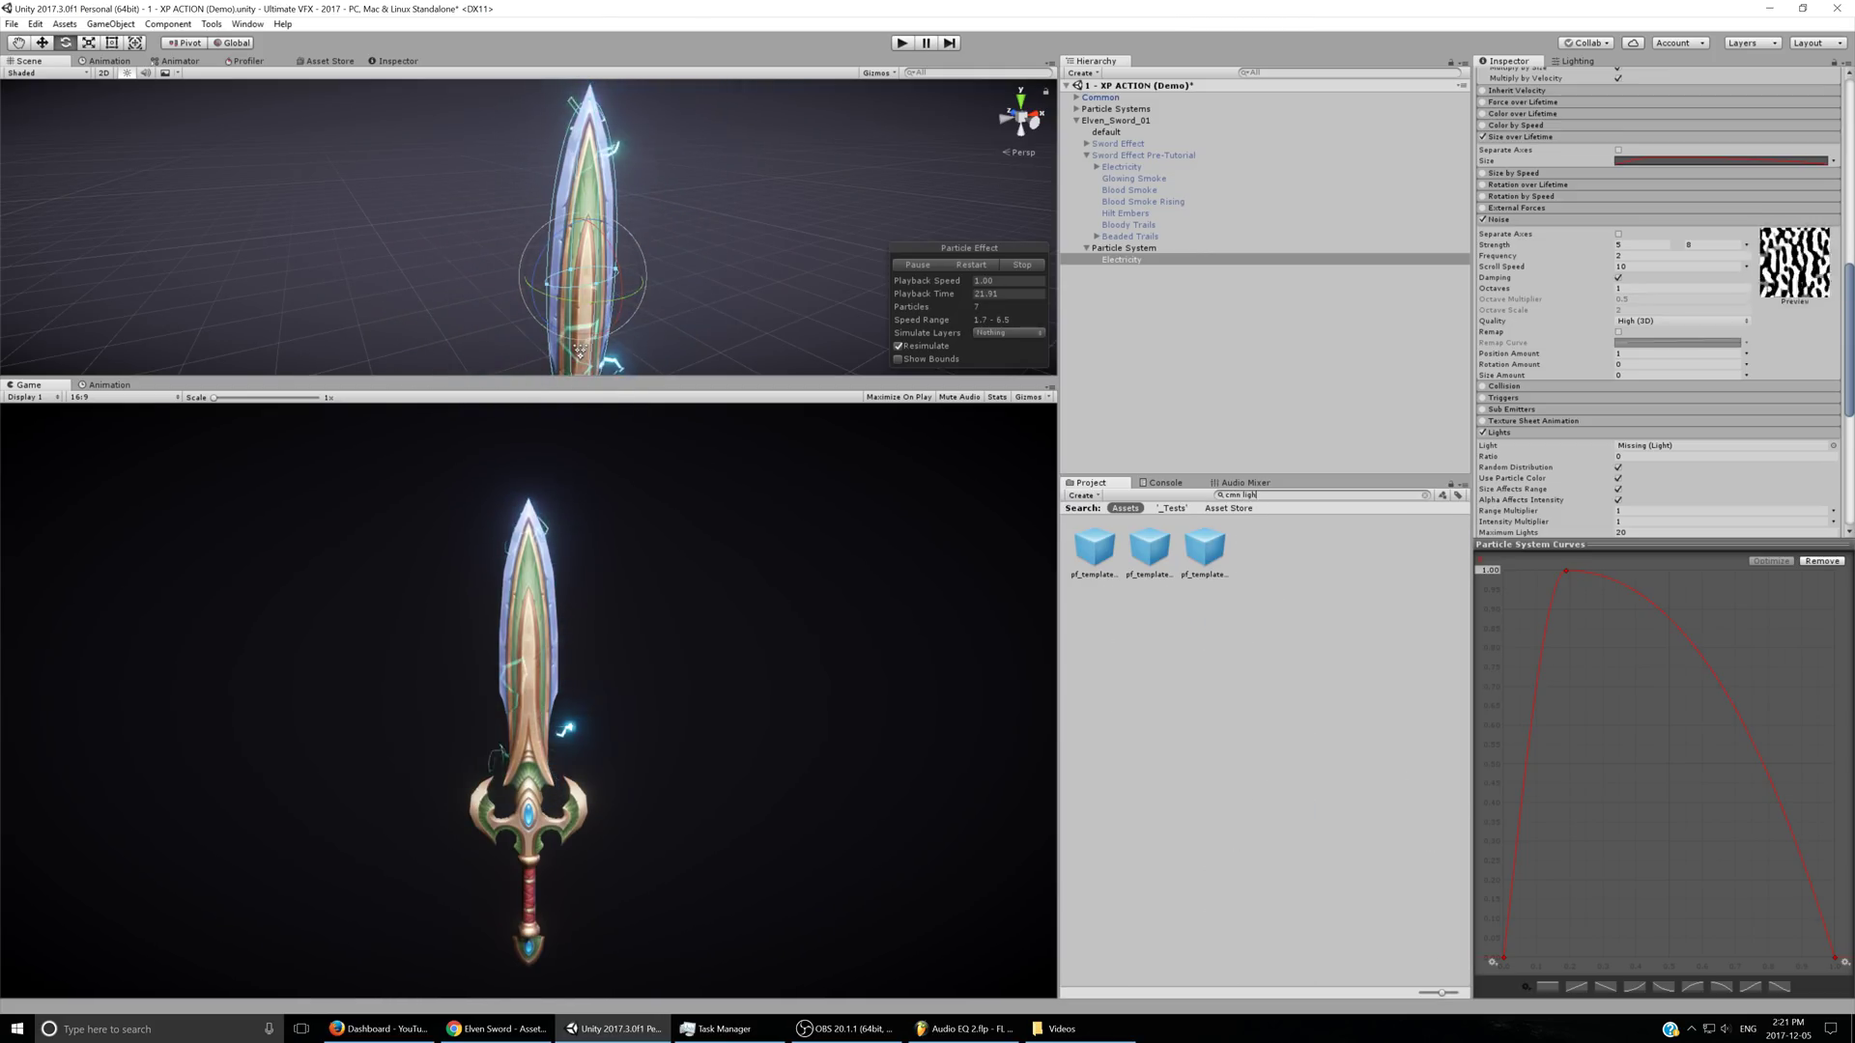
pyautogui.write('t ns')
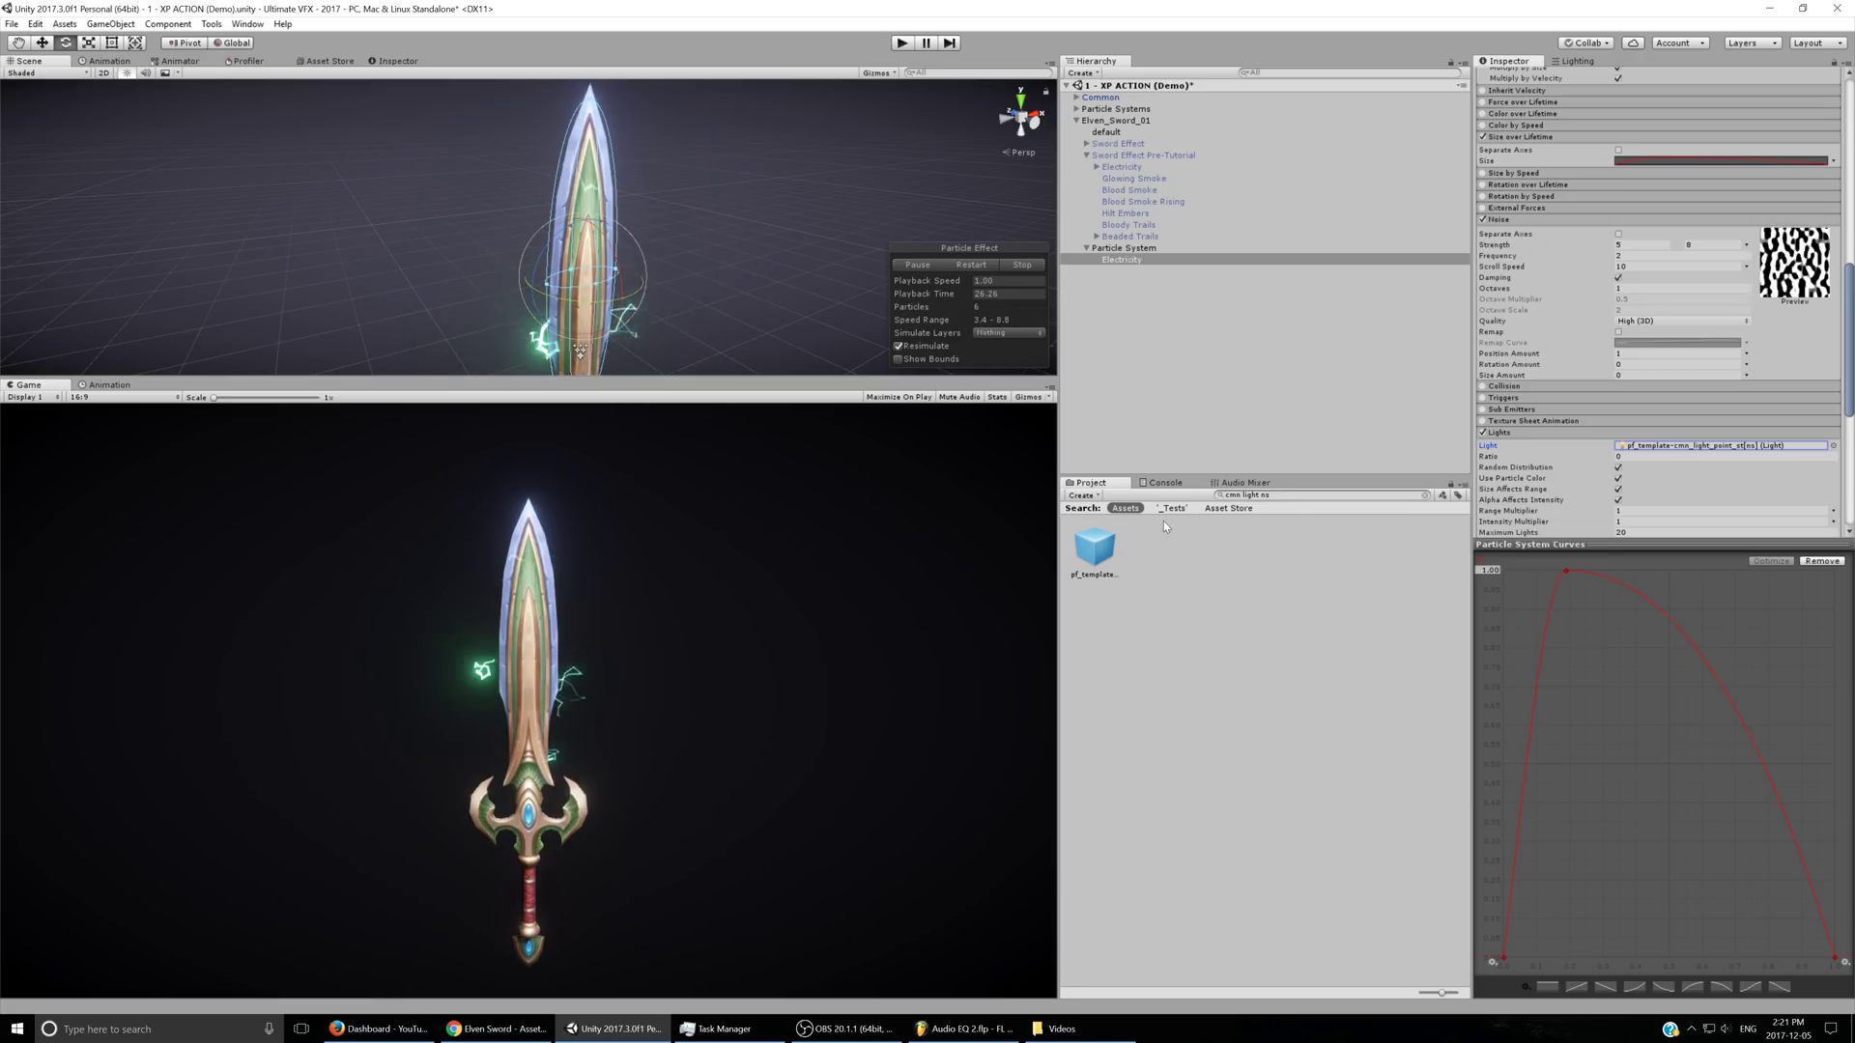
pyautogui.click(1094, 549)
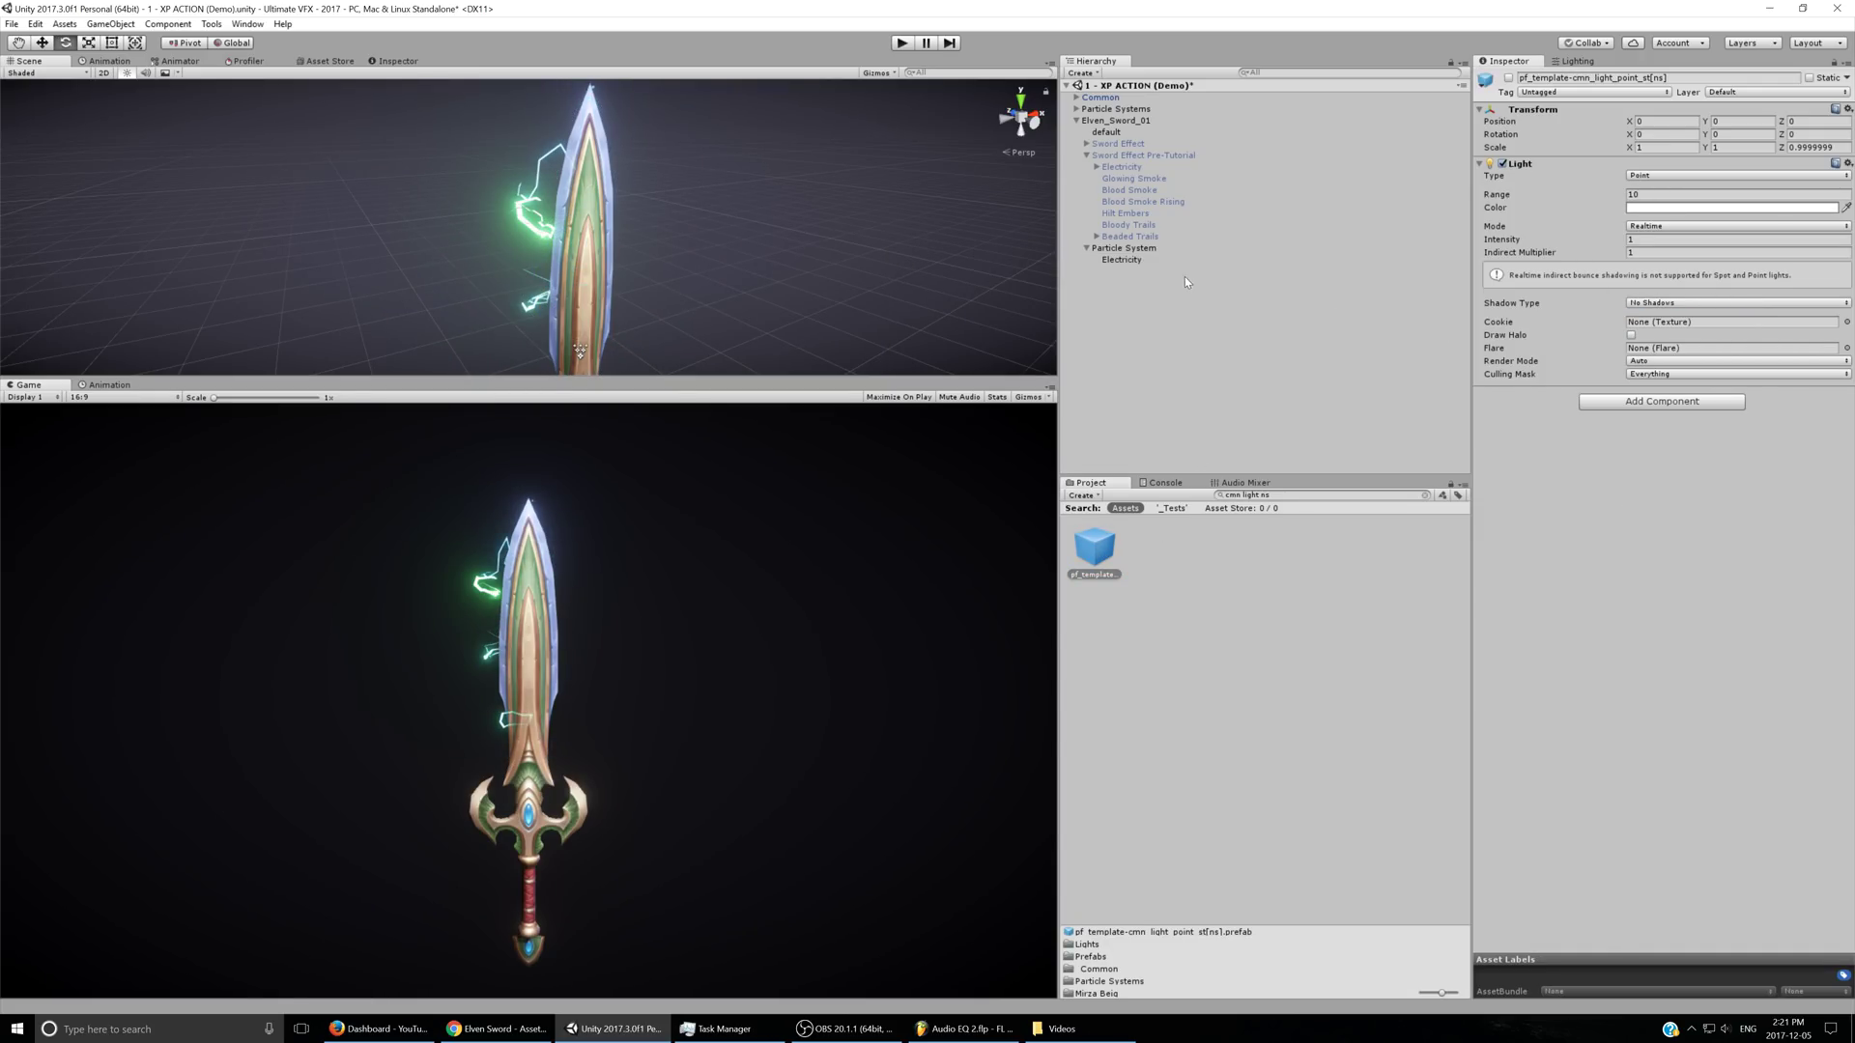
# - Set the ratio in Electricity's Lights module to 1
pyautogui.click(1122, 258)
pyautogui.scroll(-10, 1643, 290)
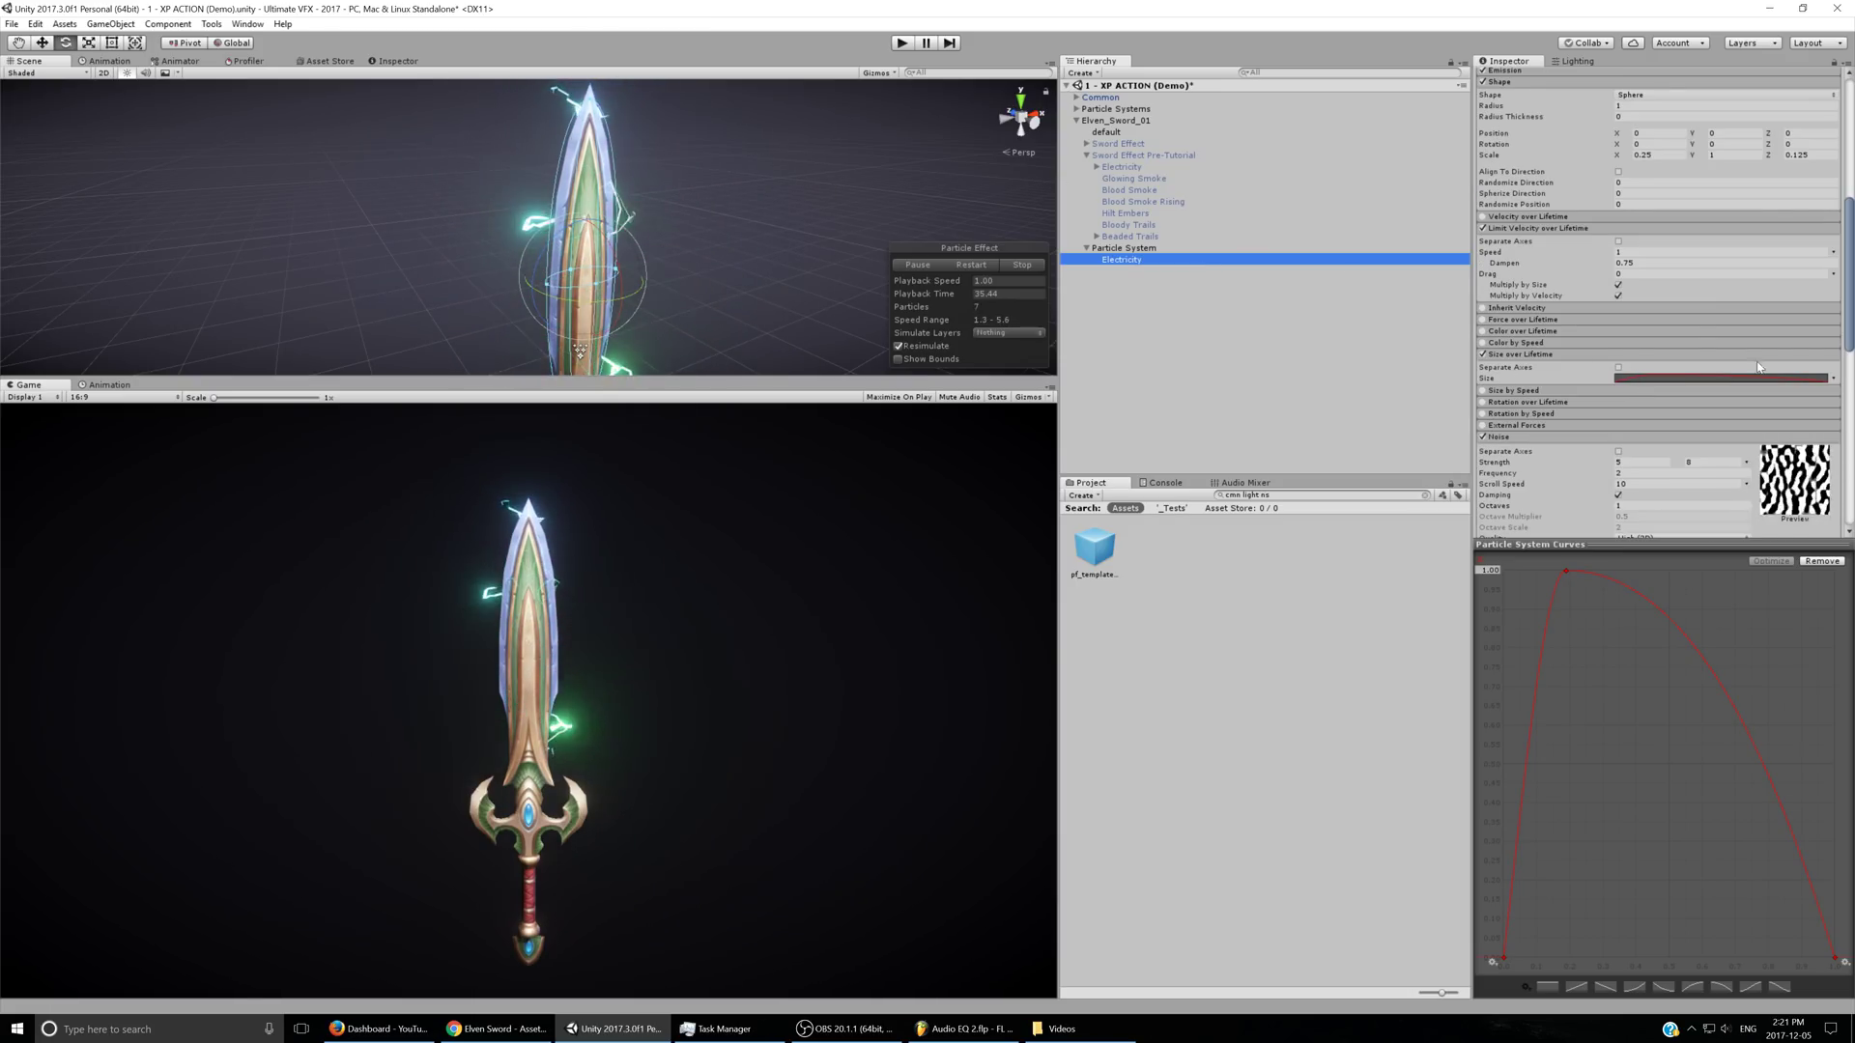
pyautogui.scroll(-3, 1662, 408)
pyautogui.scroll(-3, 1739, 401)
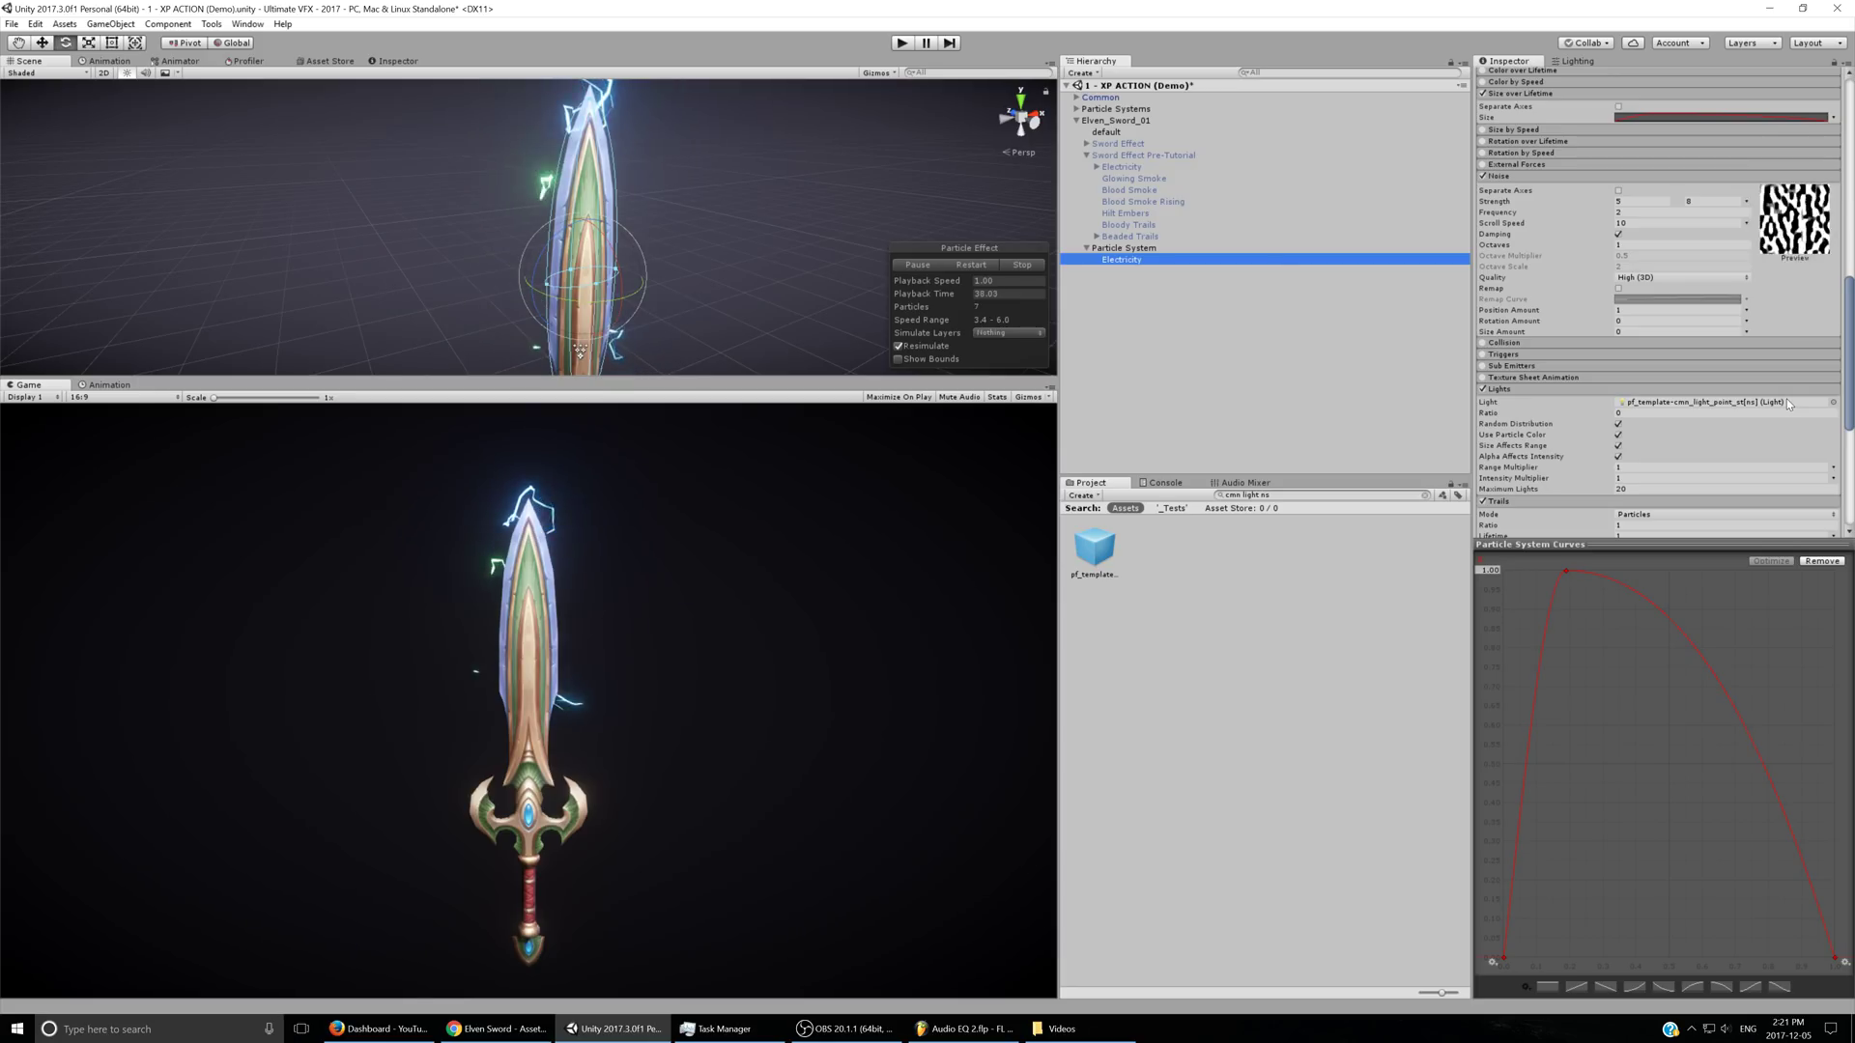
pyautogui.click(1631, 413)
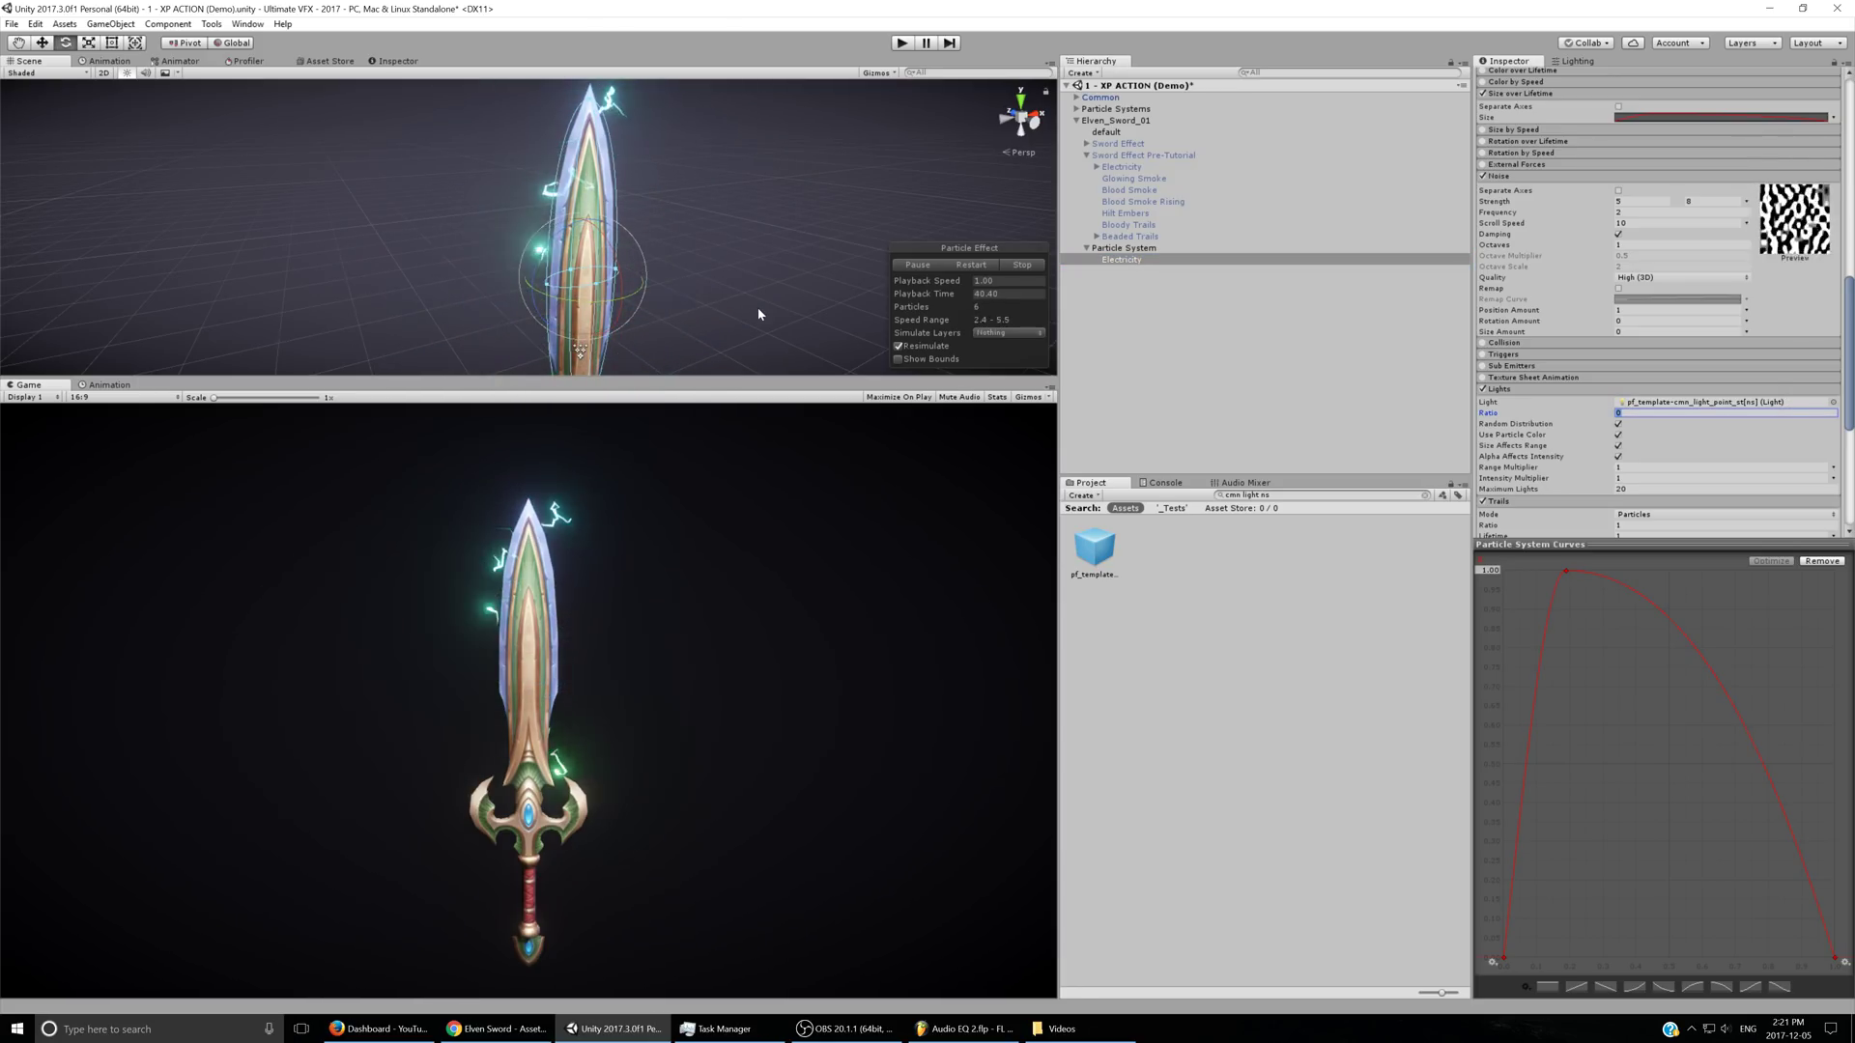
pyautogui.write('1')
# - Set the intensity multiplier of Electricity's particle lights to 2 and check the glow on the blade
pyautogui.keyDown('alt'); pyautogui.moveTo(730, 290); pyautogui.dragTo(198, 275); pyautogui.keyUp('alt')
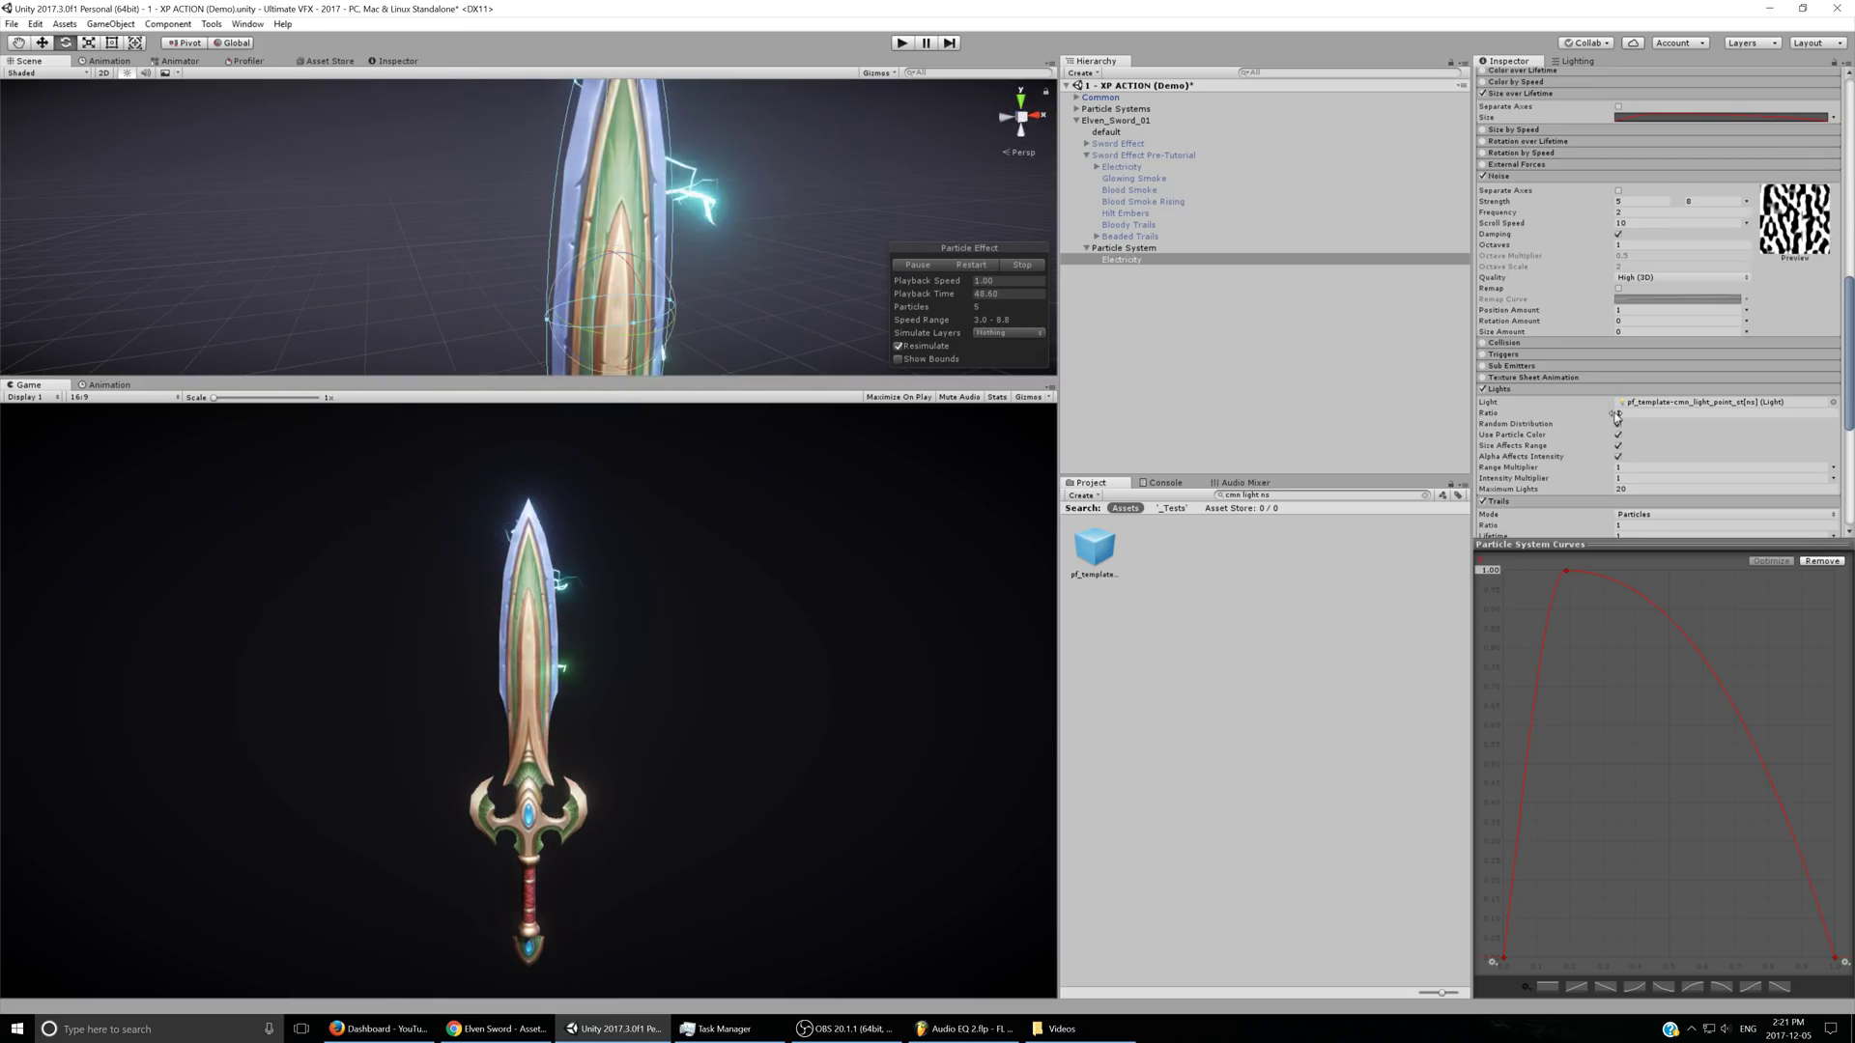
pyautogui.click(1631, 478)
pyautogui.write('2')
pyautogui.scroll(-3, 422, 298)
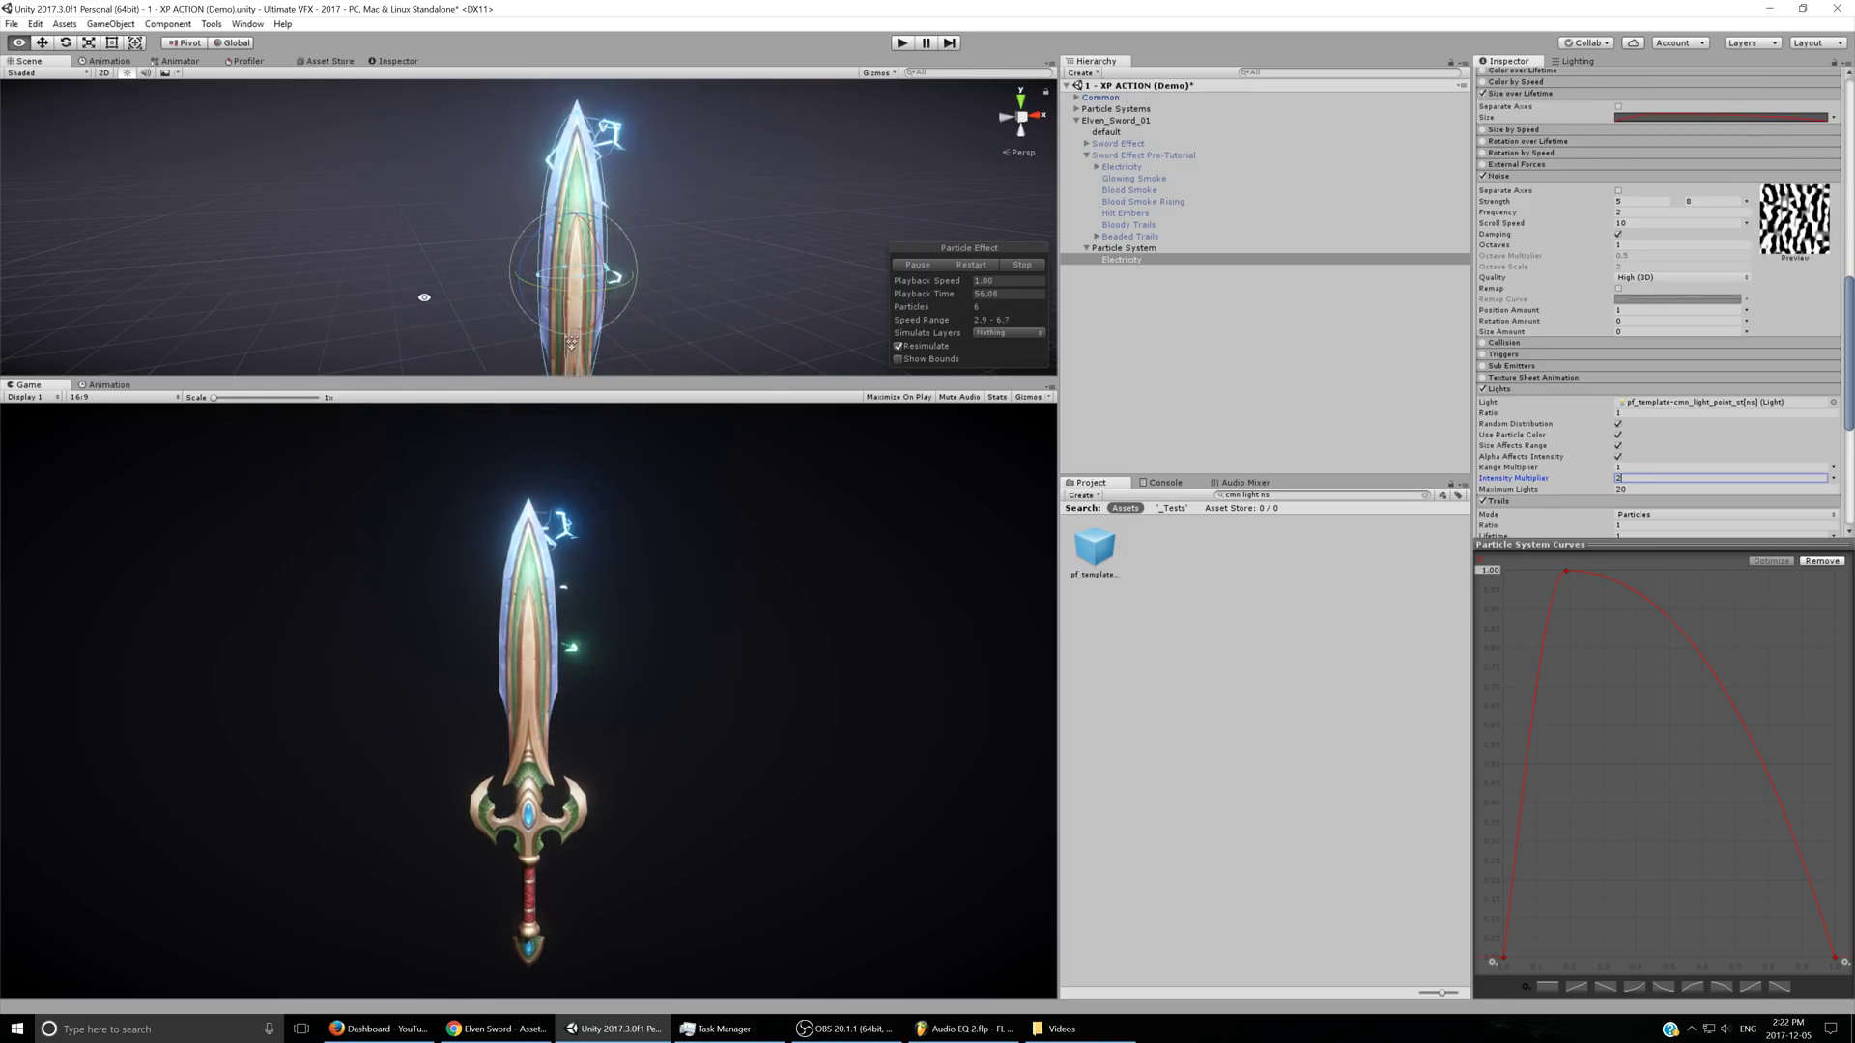
pyautogui.keyDown('alt'); pyautogui.moveTo(422, 299); pyautogui.dragTo(116, 297); pyautogui.keyUp('alt')
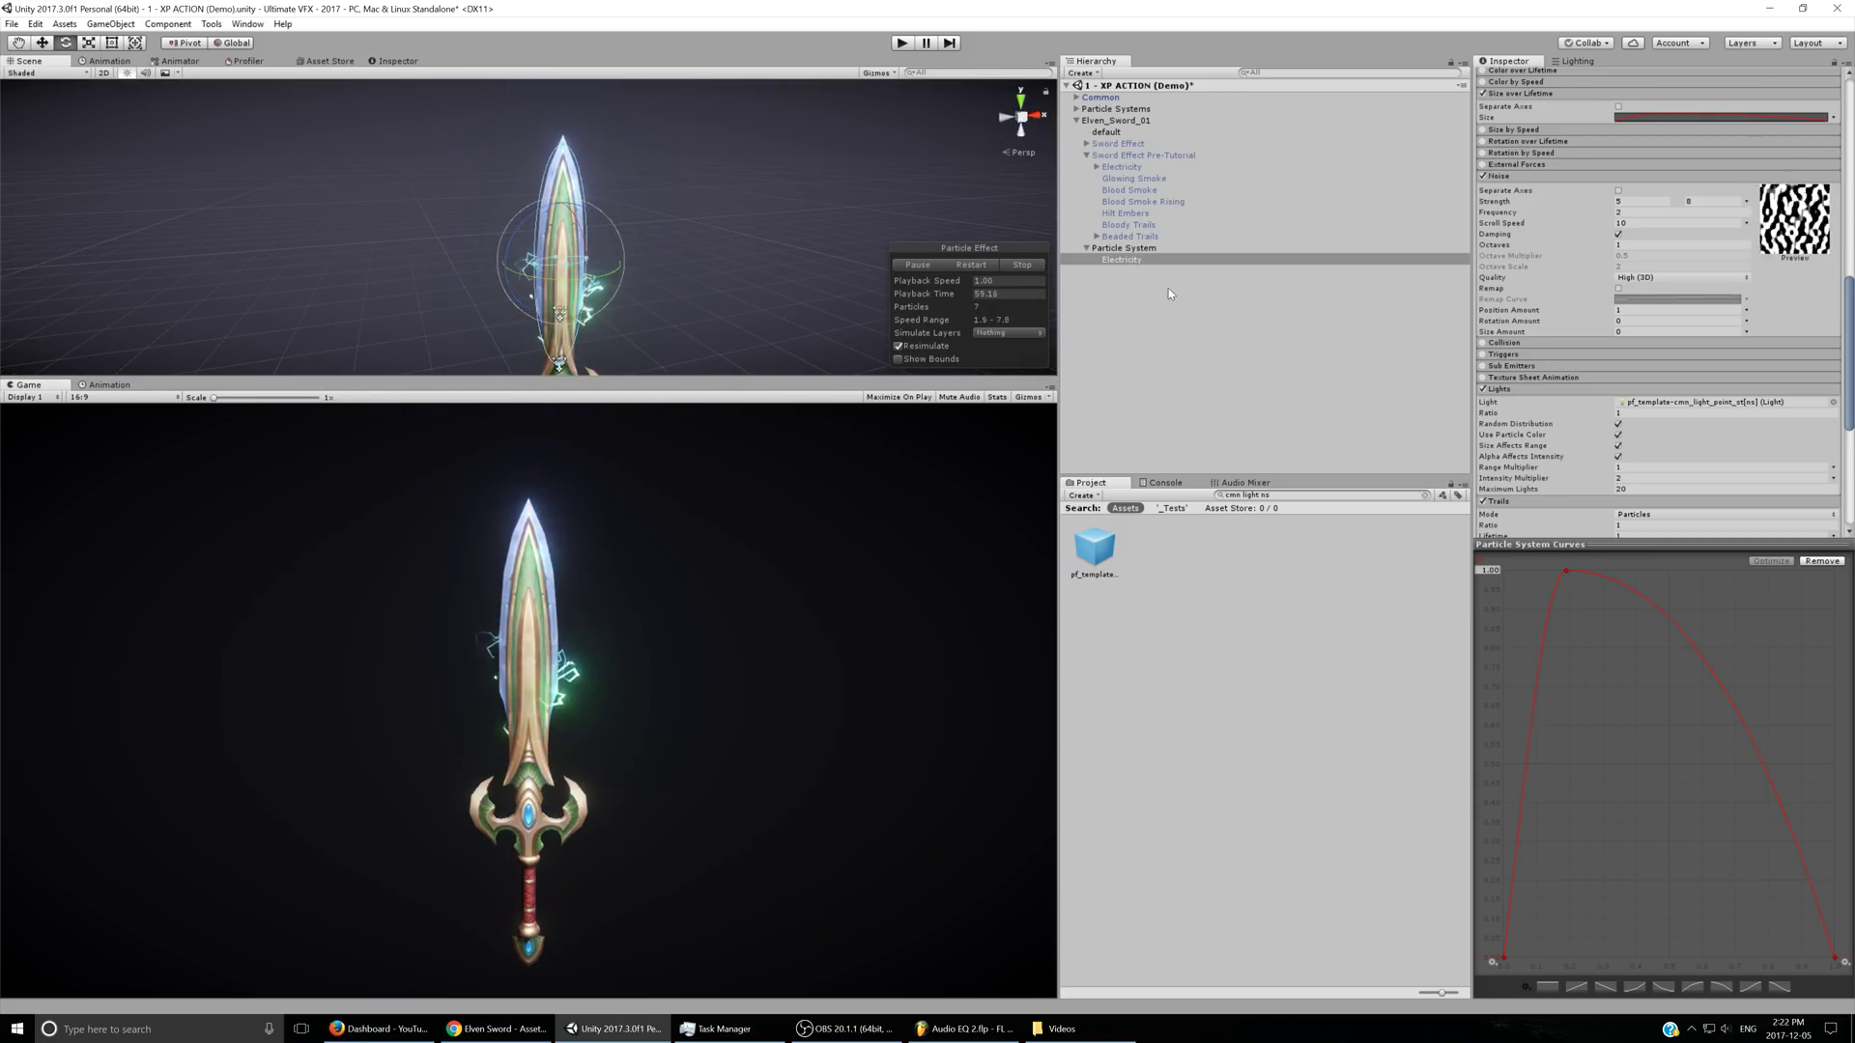
# - Enable Sub Emitters on Electricity and create a new birth sub-emitter particle system under it
pyautogui.scroll(5, 1551, 316)
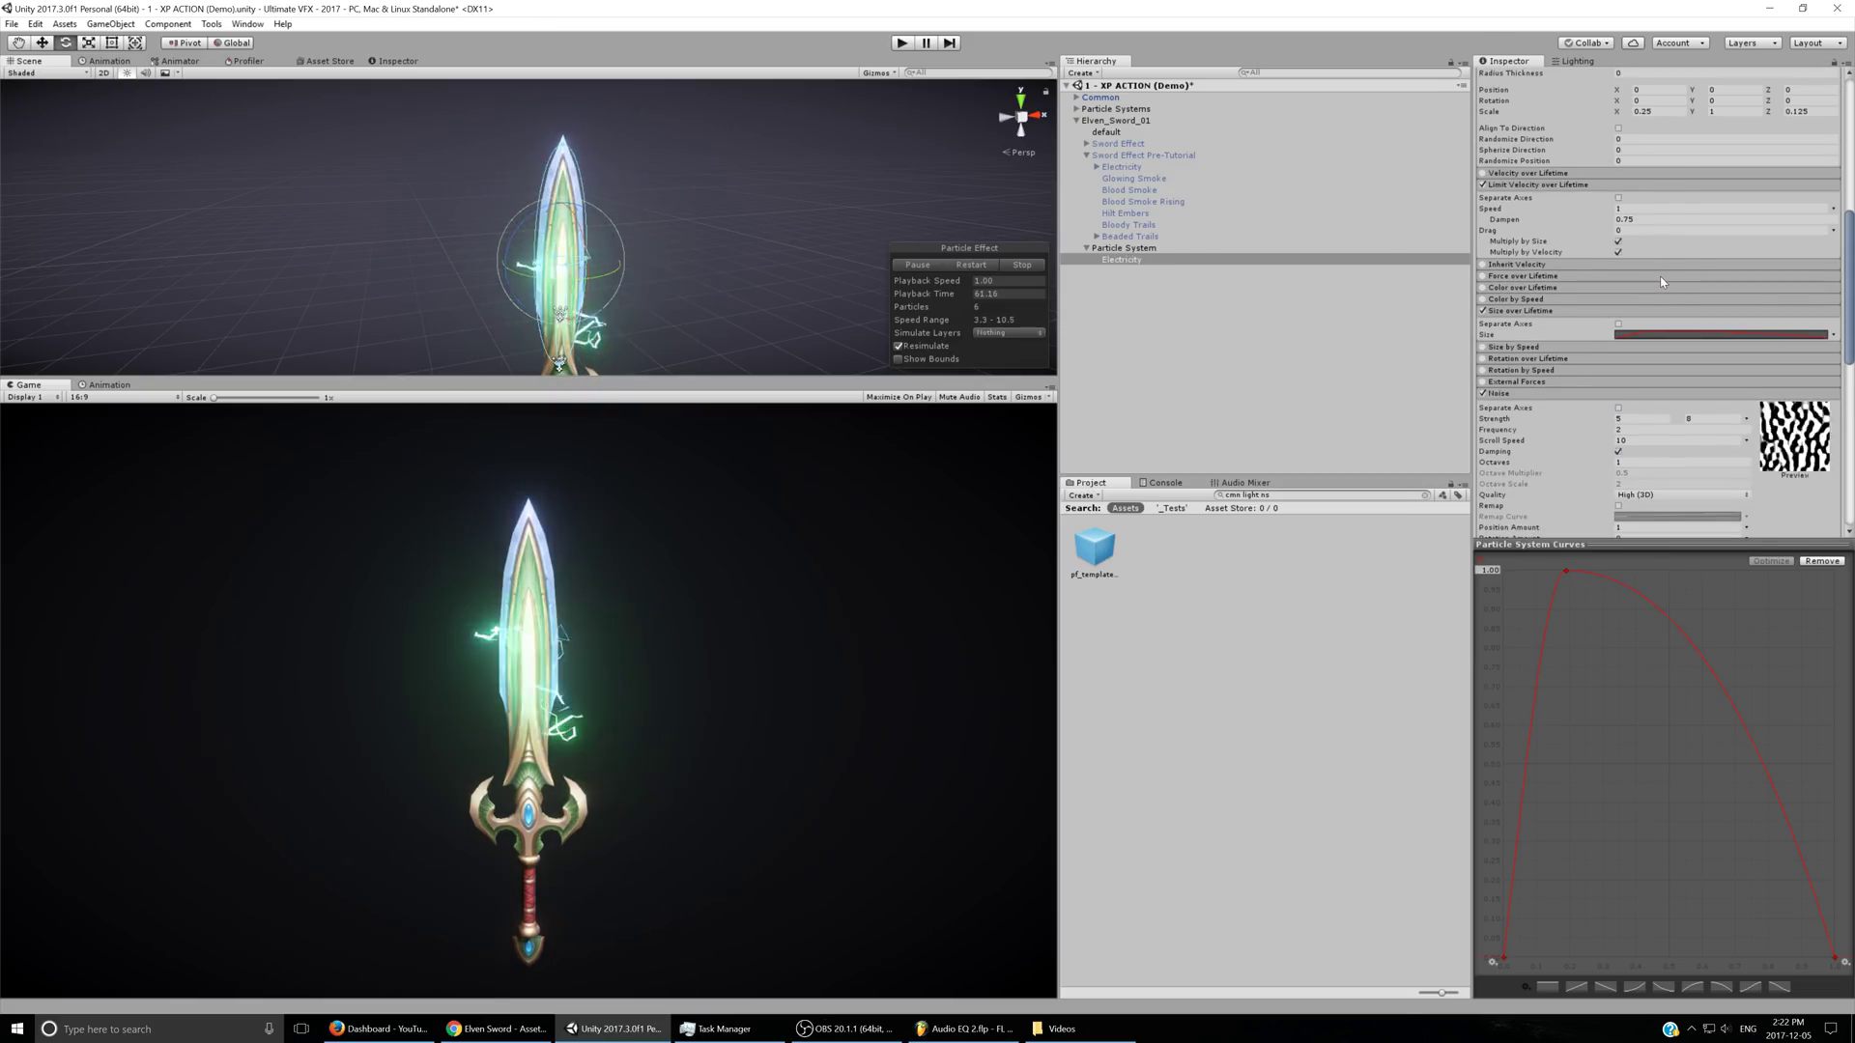
pyautogui.scroll(-6, 1532, 387)
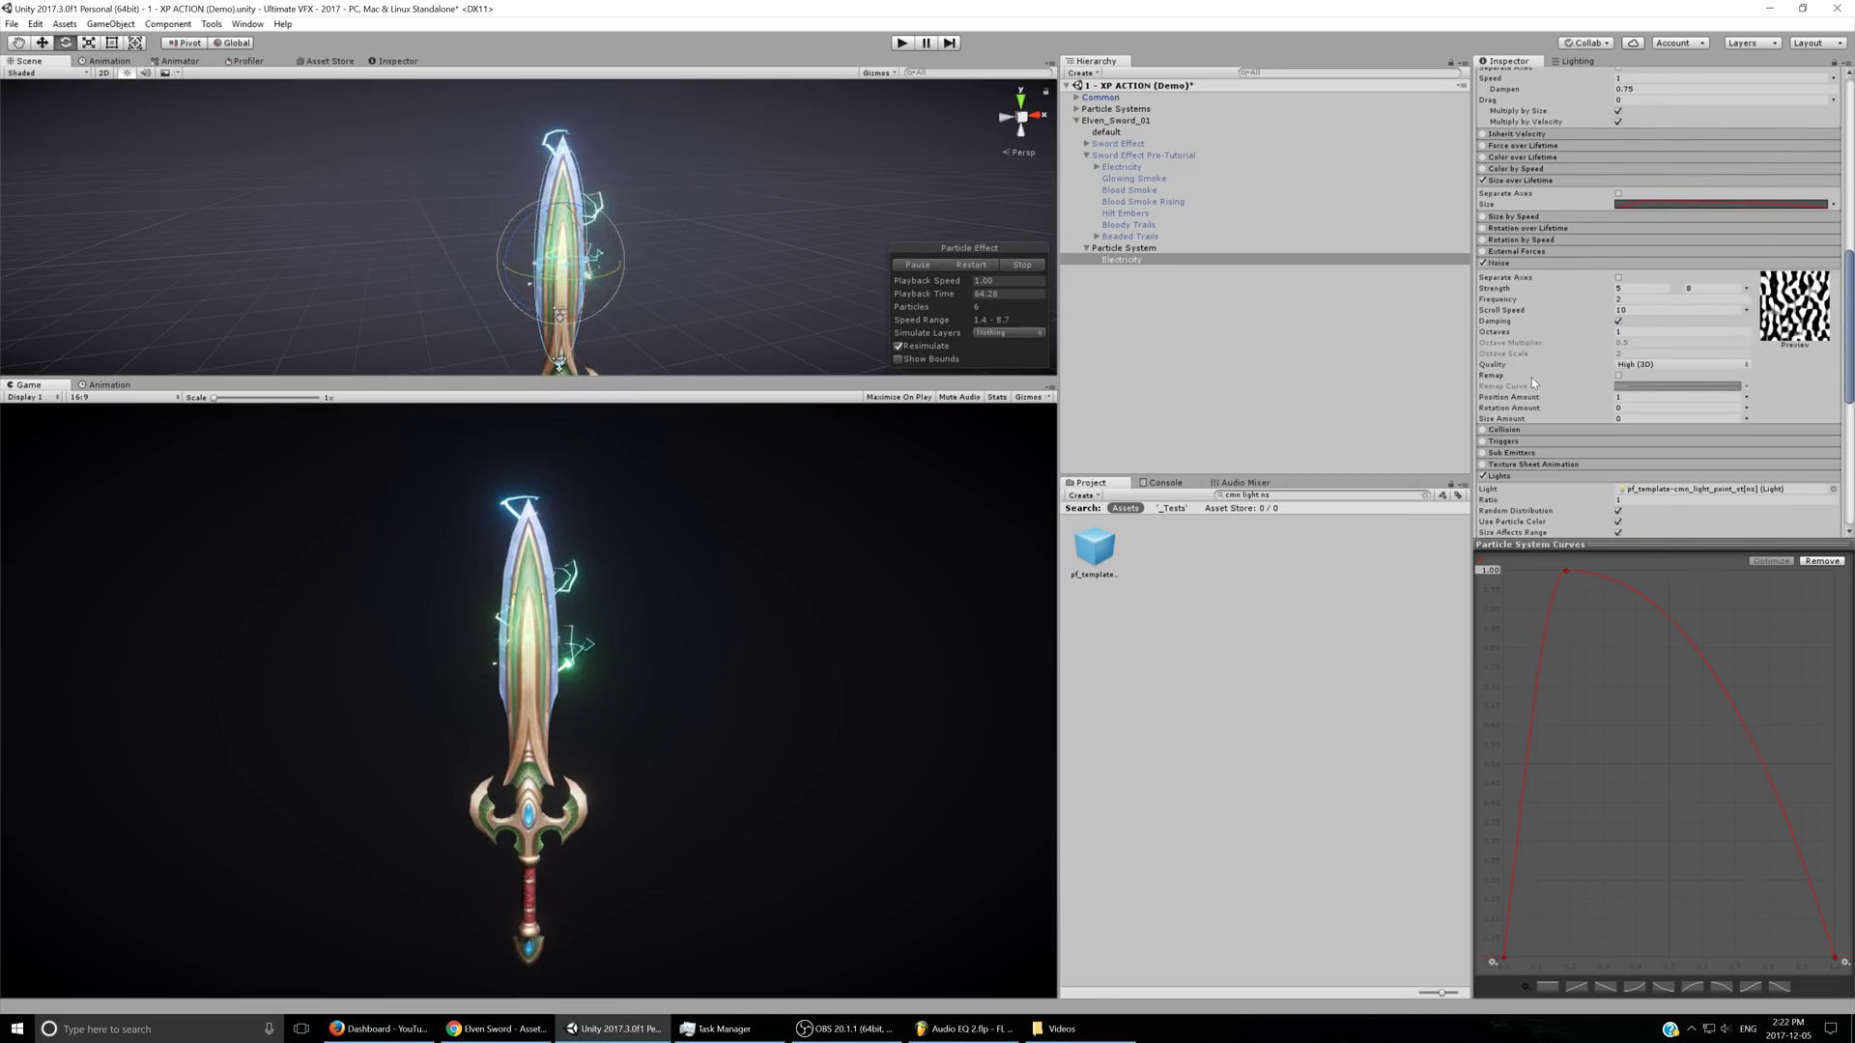
pyautogui.click(1507, 324)
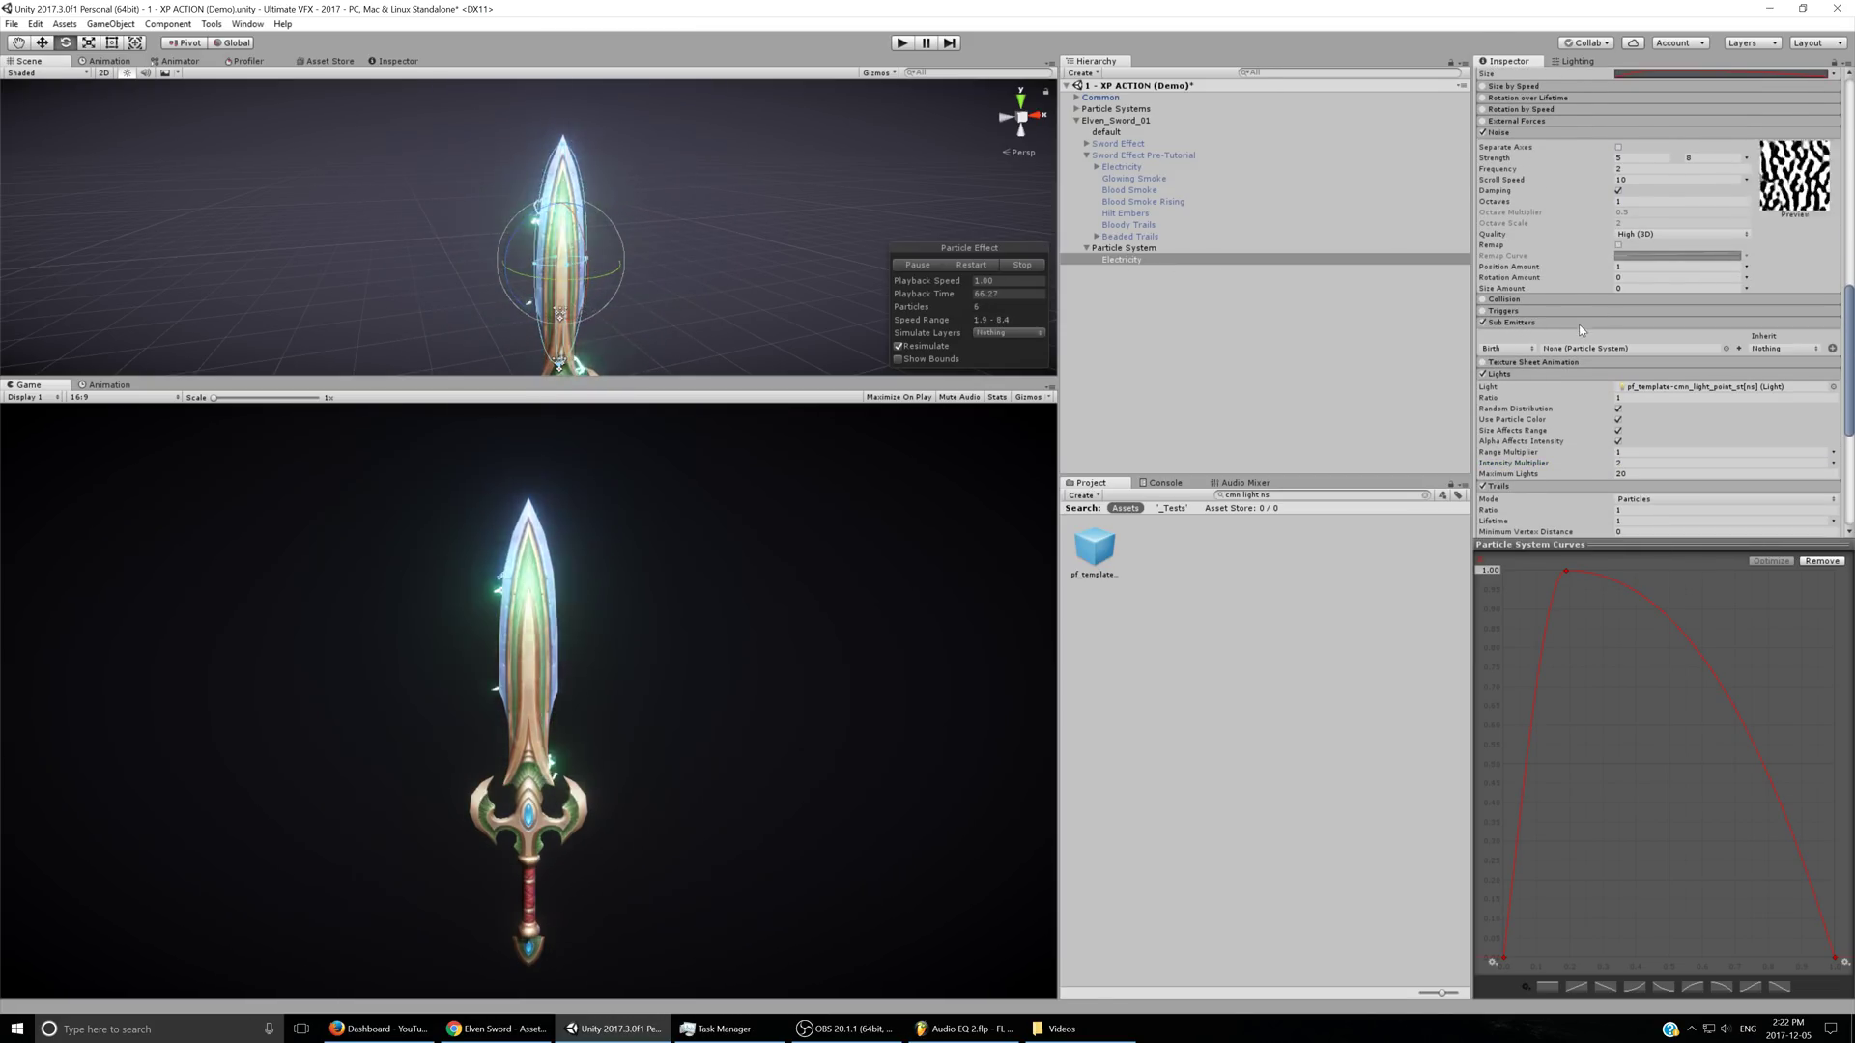
pyautogui.click(1738, 348)
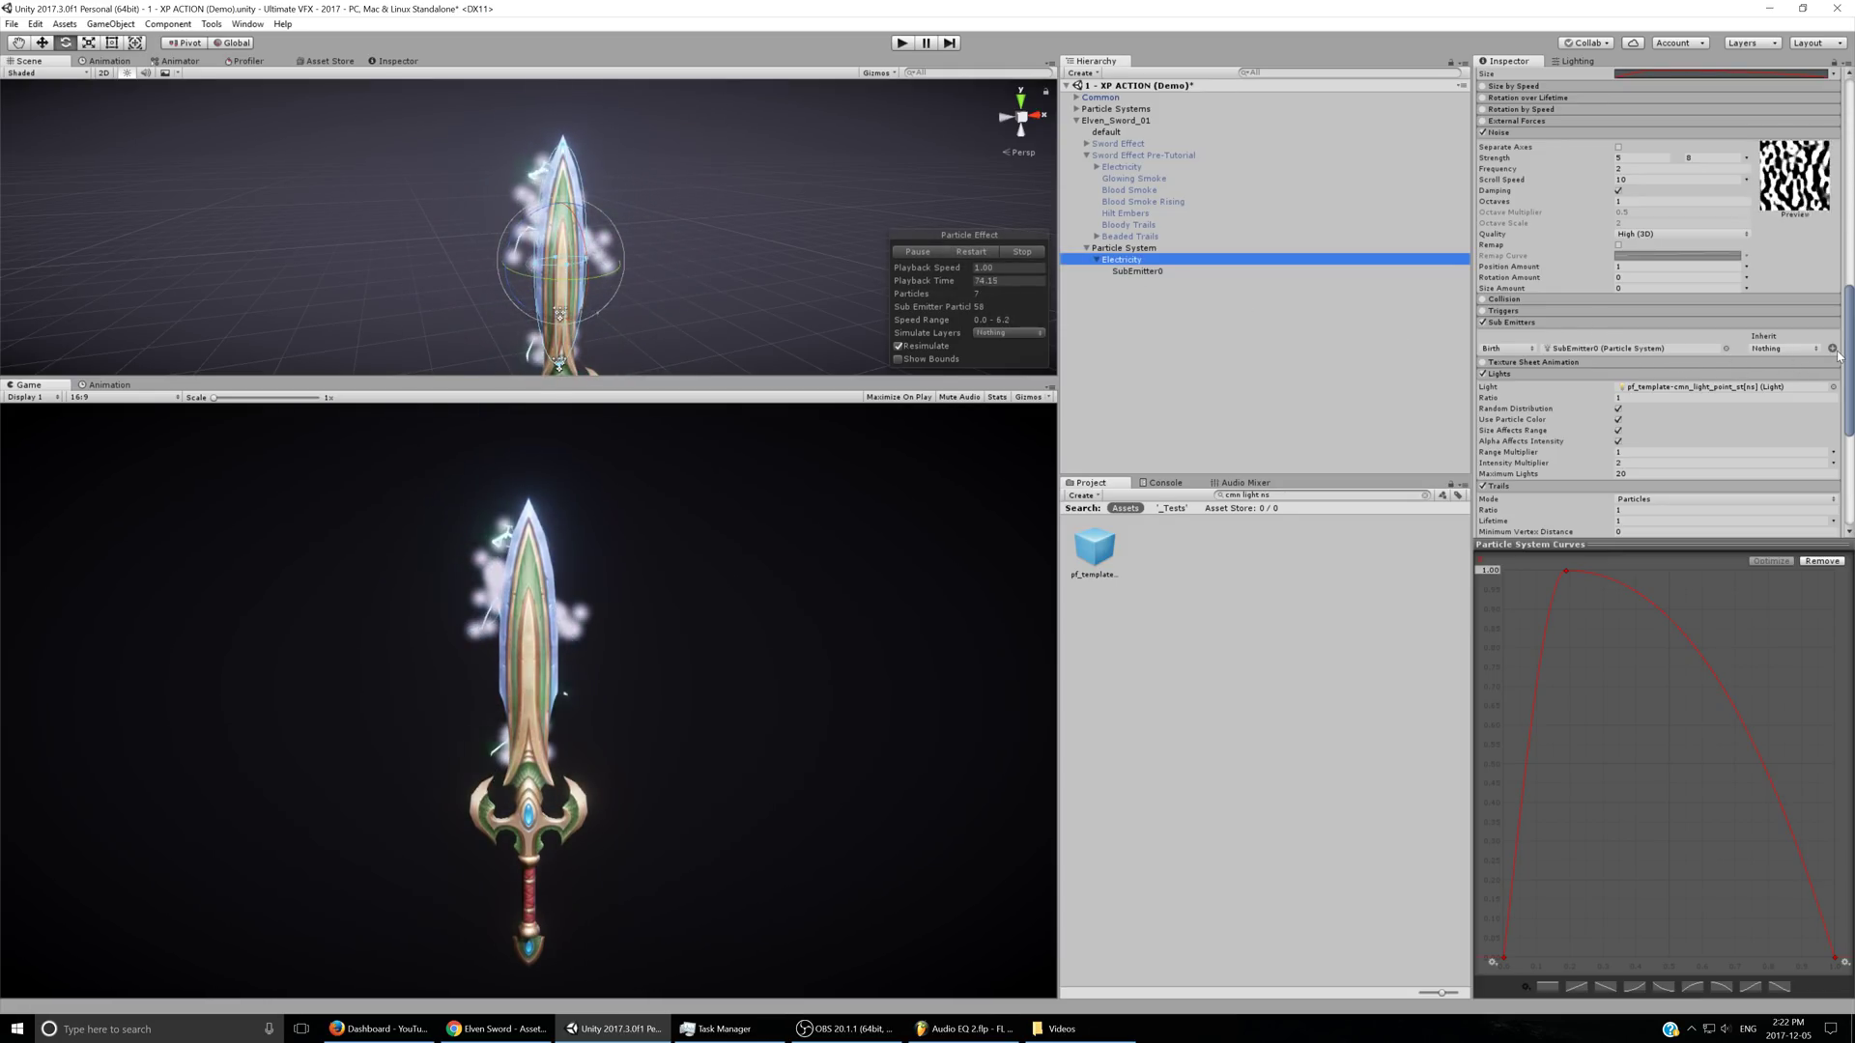
# - Add a second birth sub-emitter to Electricity and make both sub-emitters inherit color
pyautogui.click(1832, 349)
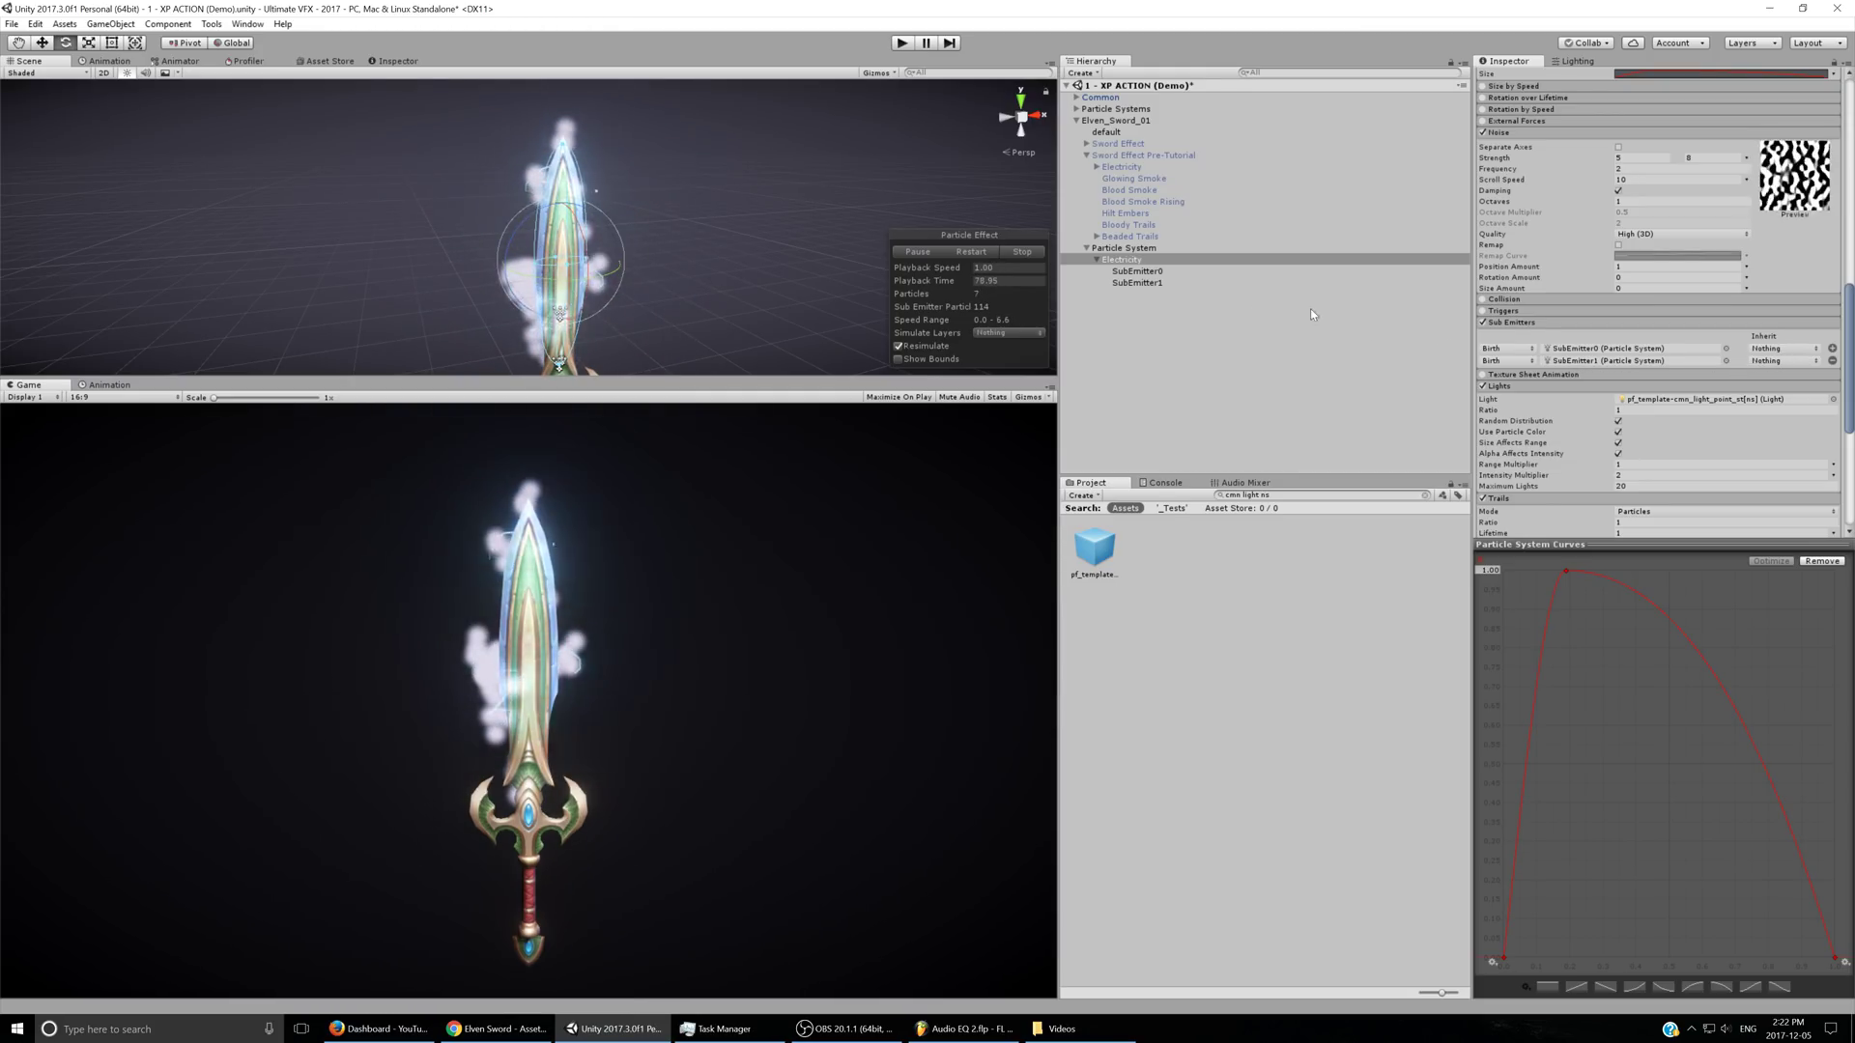
pyautogui.click(1775, 349)
pyautogui.click(1780, 395)
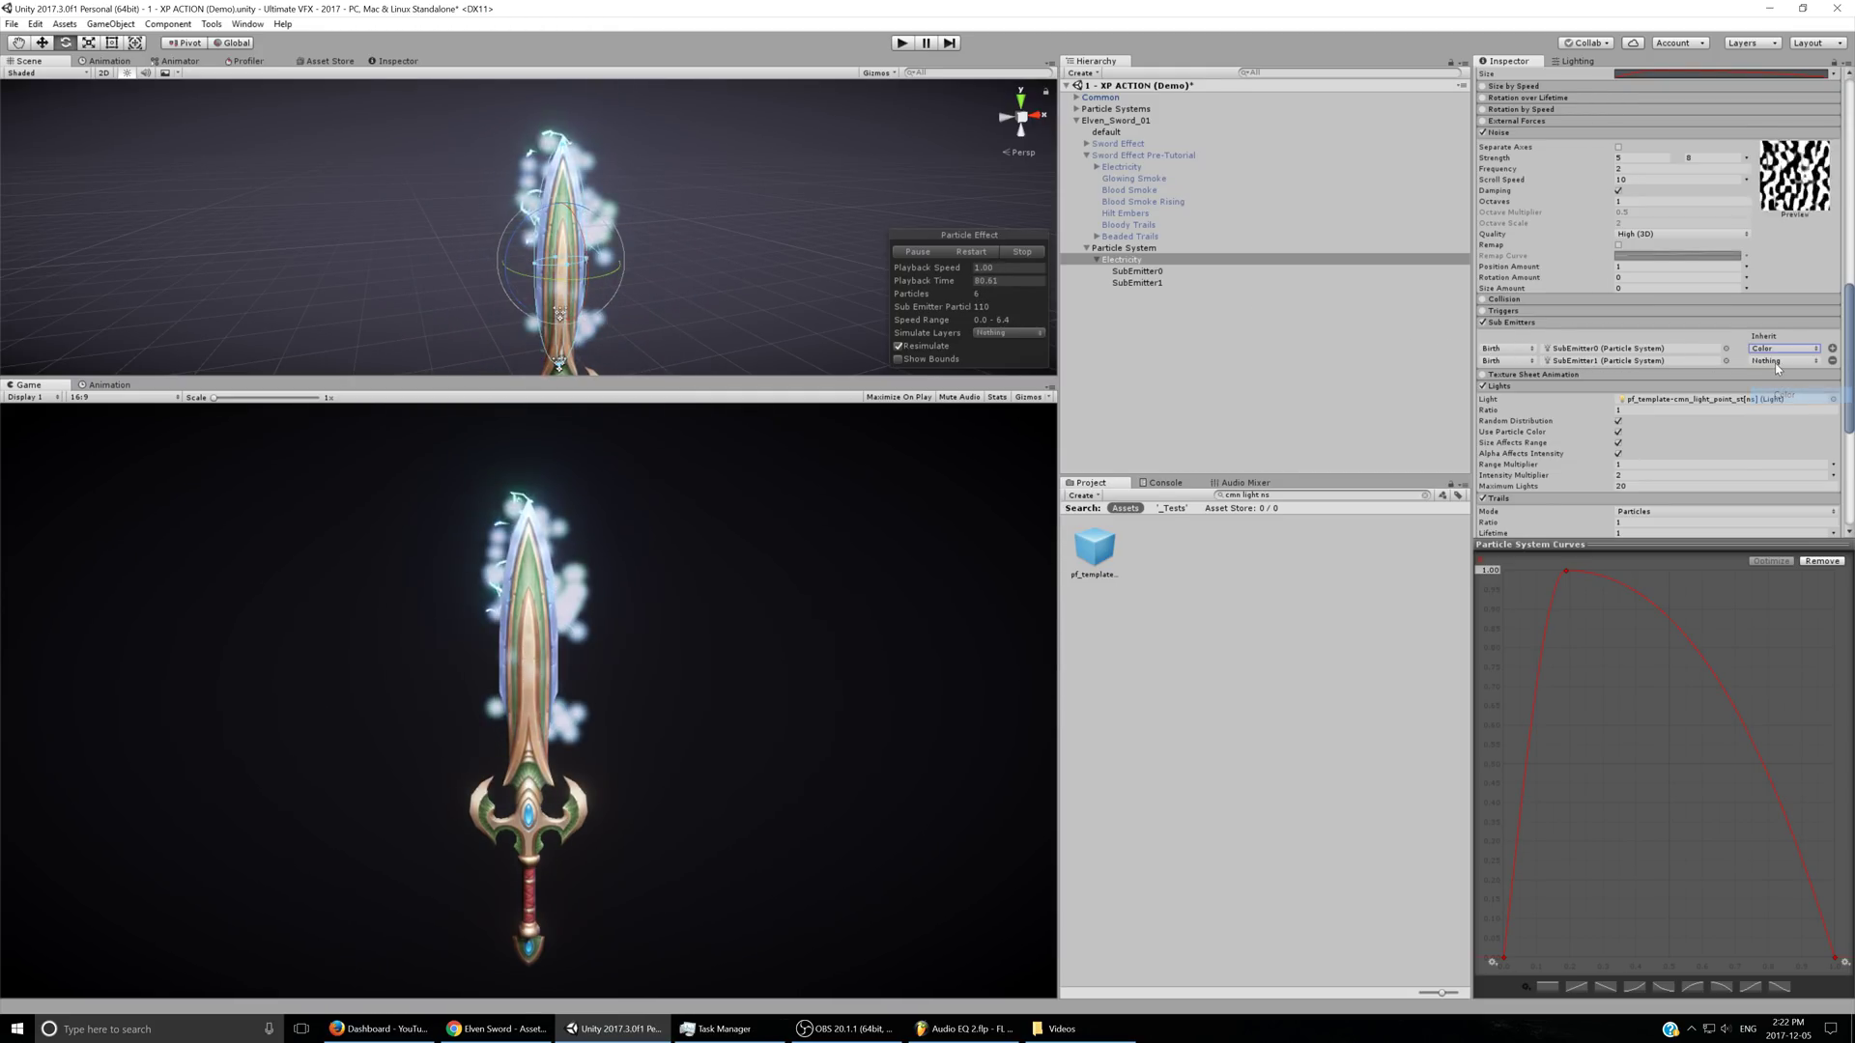
pyautogui.click(1784, 360)
pyautogui.click(1785, 406)
# - Rename Electricity's two sub-emitters Sparks and Lens Flares
pyautogui.click(1198, 282)
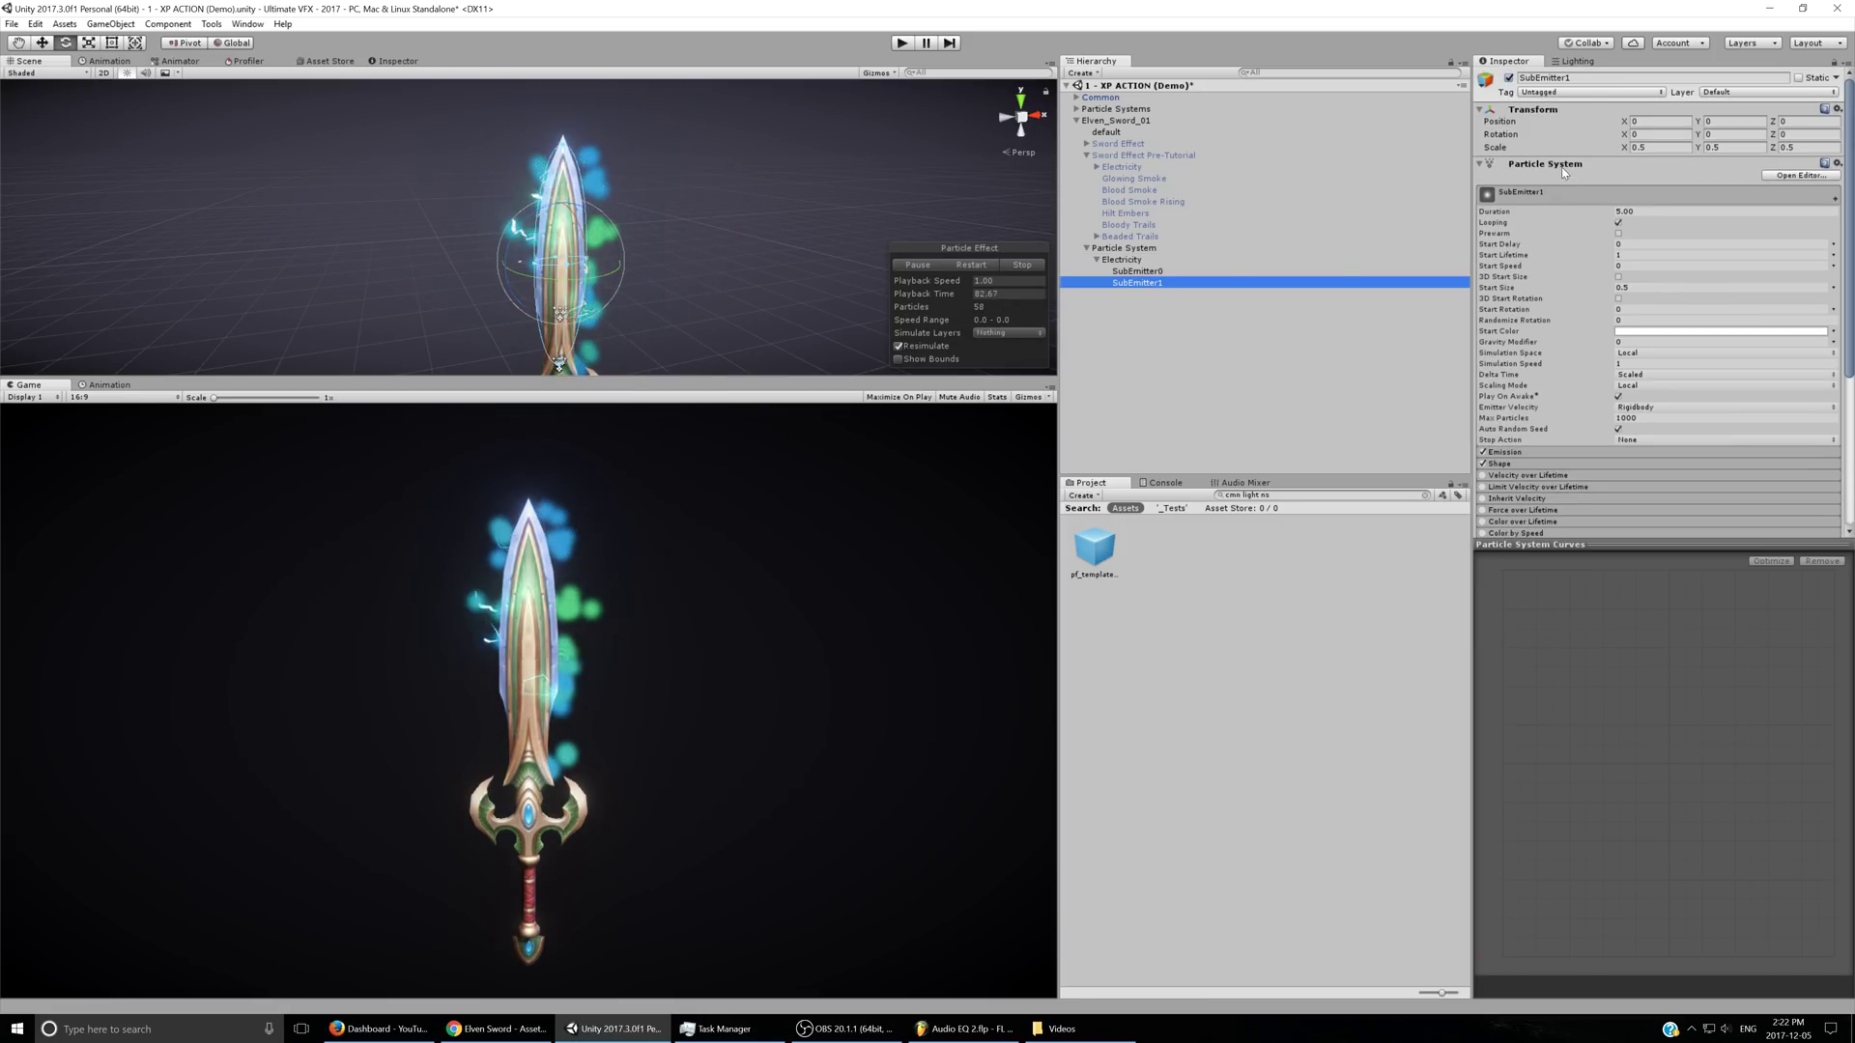
pyautogui.click(1159, 271)
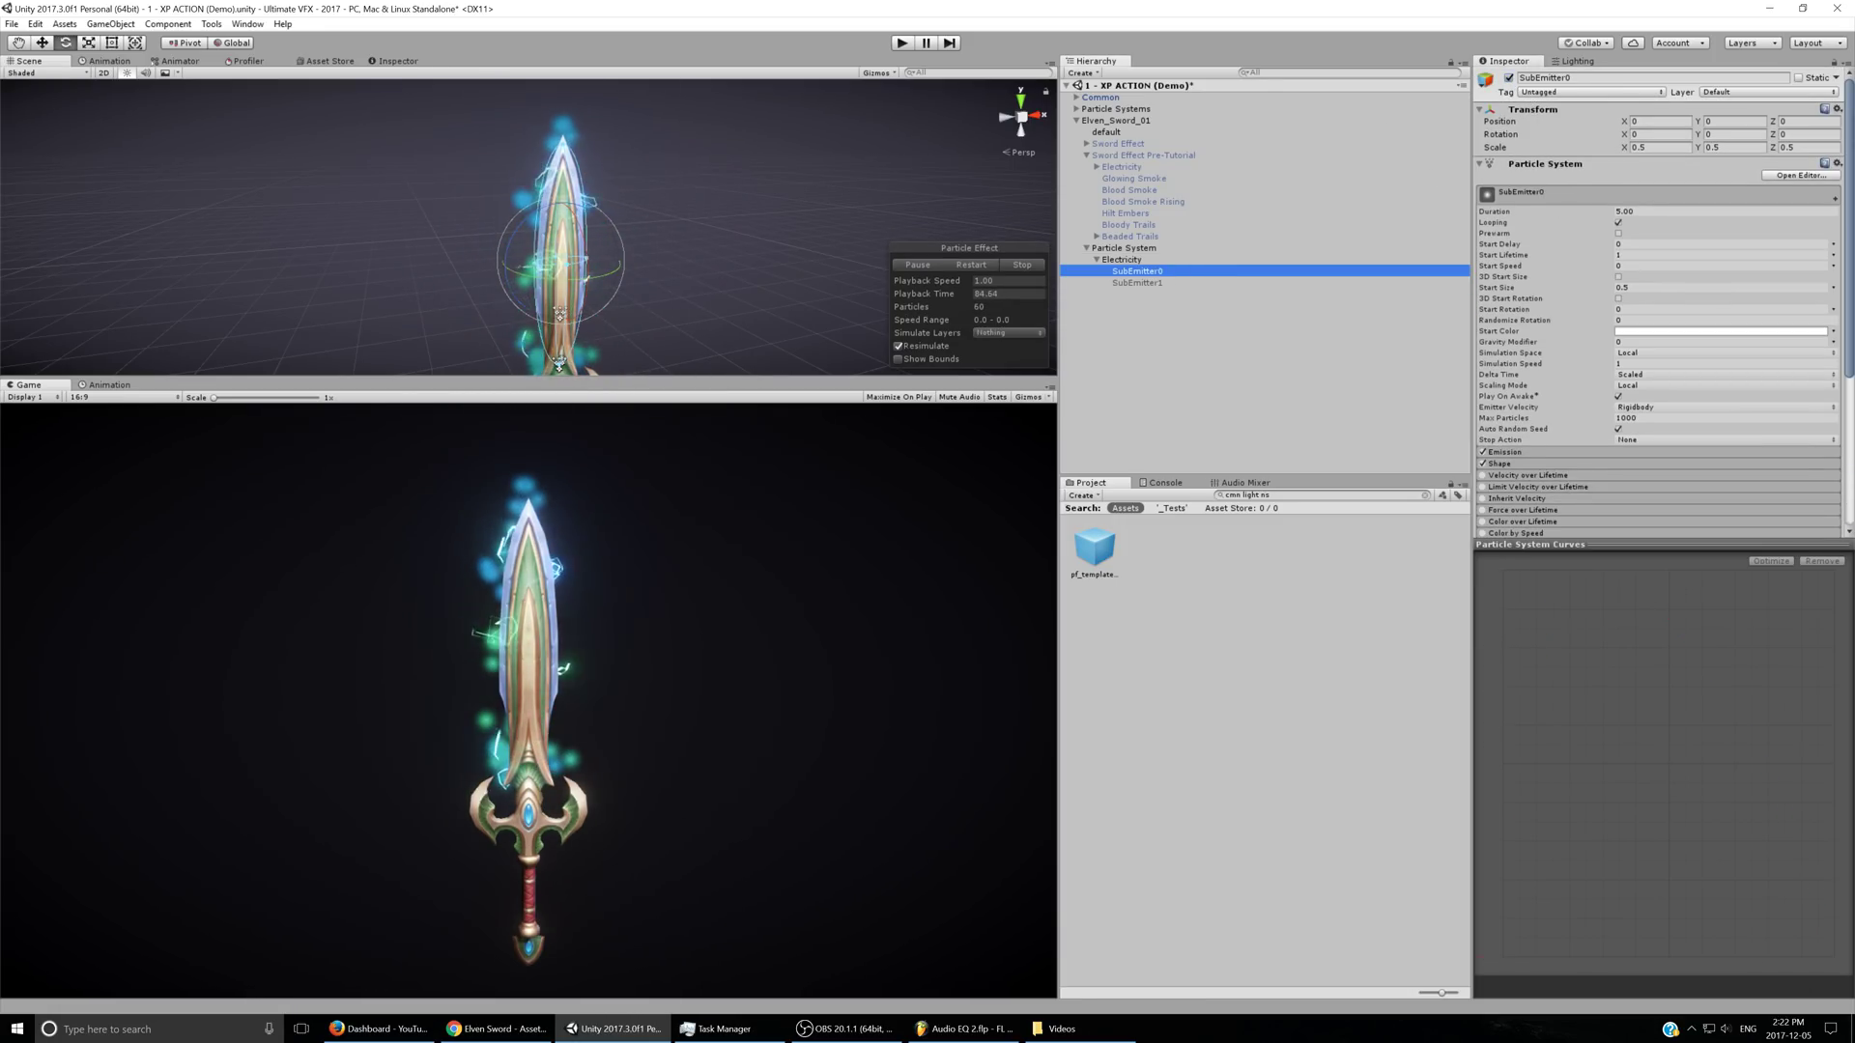
pyautogui.click(1159, 299)
pyautogui.click(1157, 283)
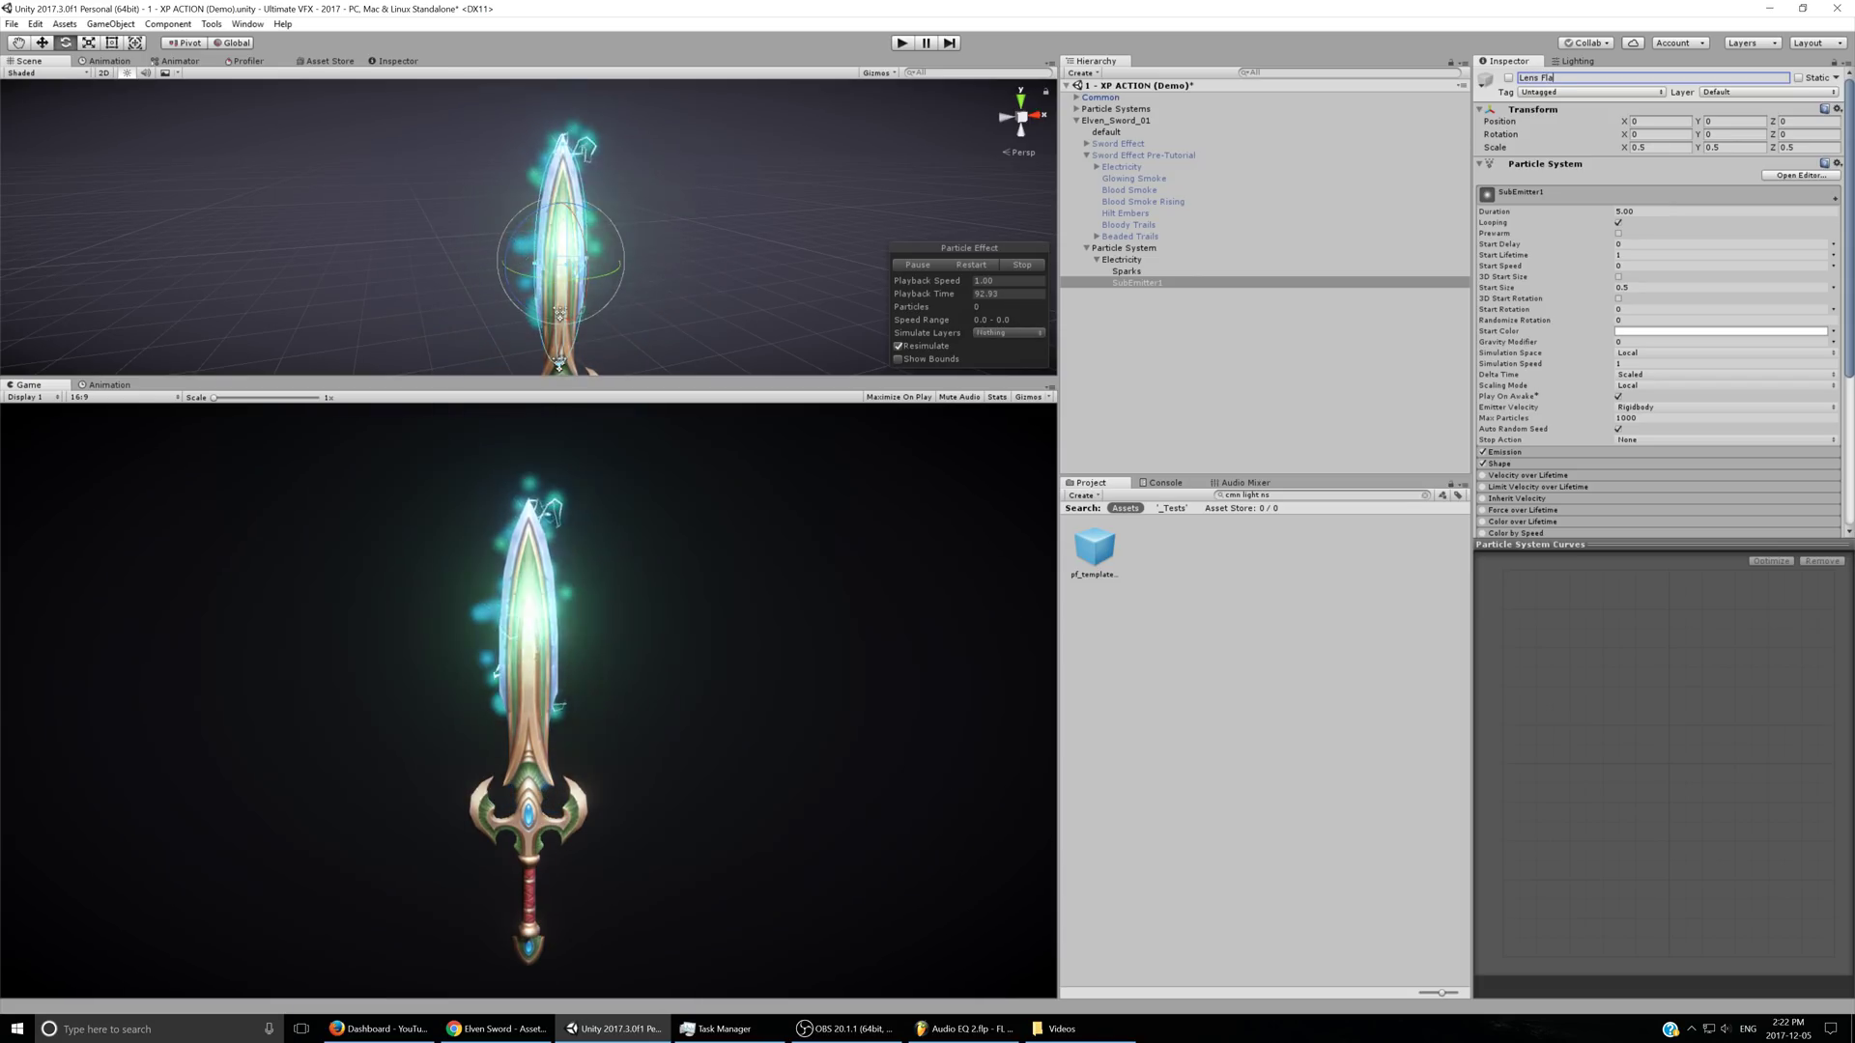
pyautogui.write('s')
pyautogui.press('Return')
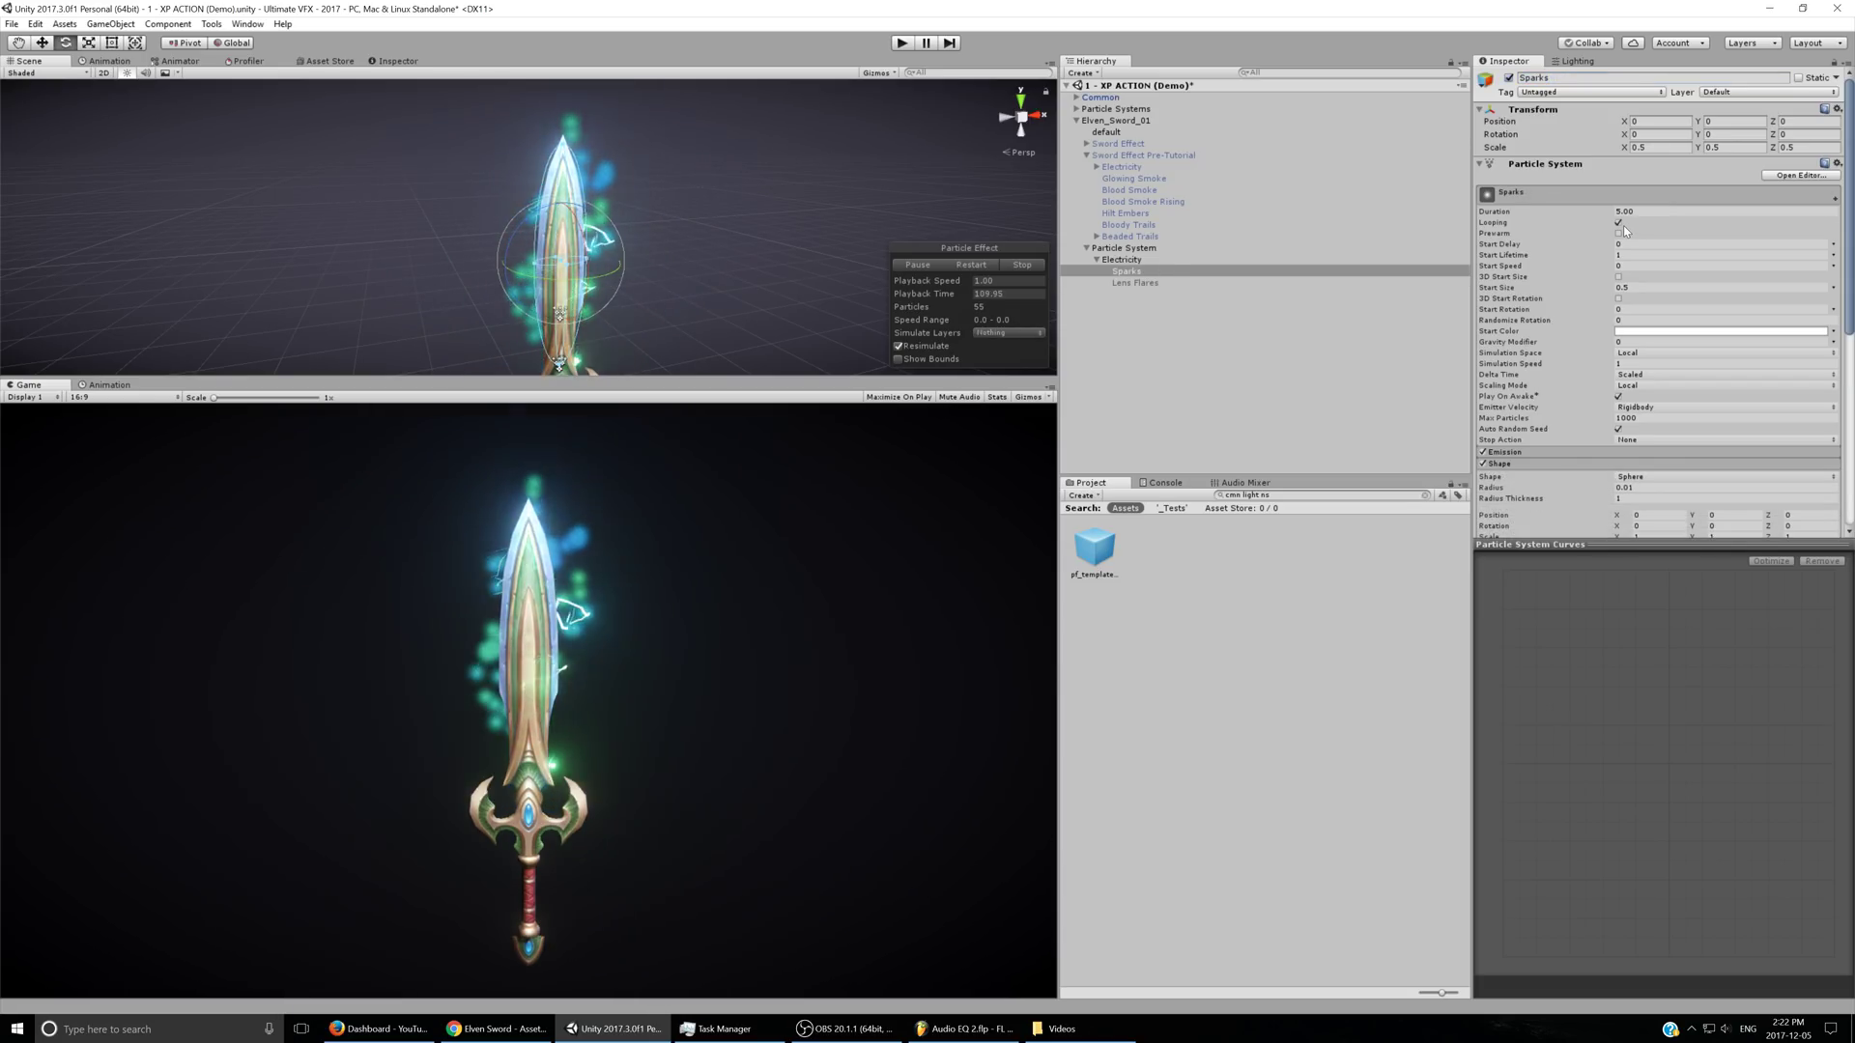
# - Make Sparks a non-looping burst of 5 particles with 15 cycles and zero rate over time, using a start size of 0.07
pyautogui.scroll(-3, 1647, 381)
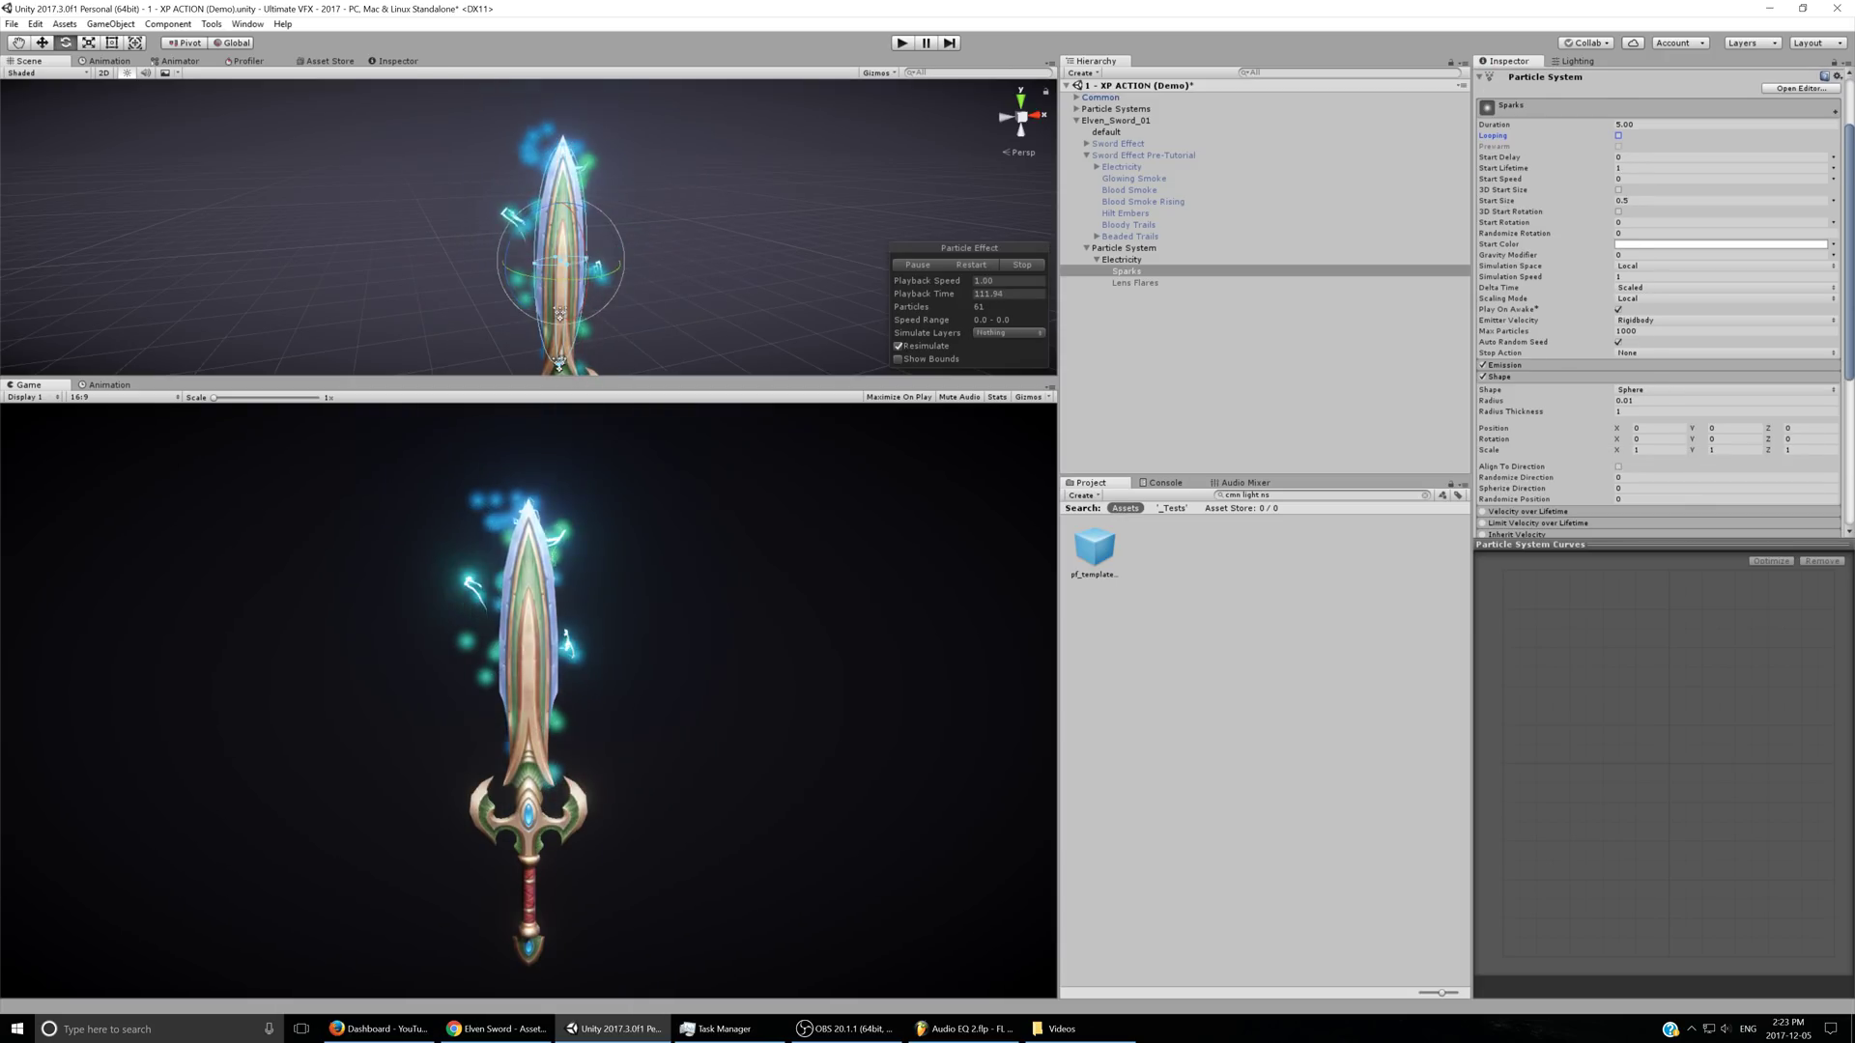
pyautogui.click(1625, 365)
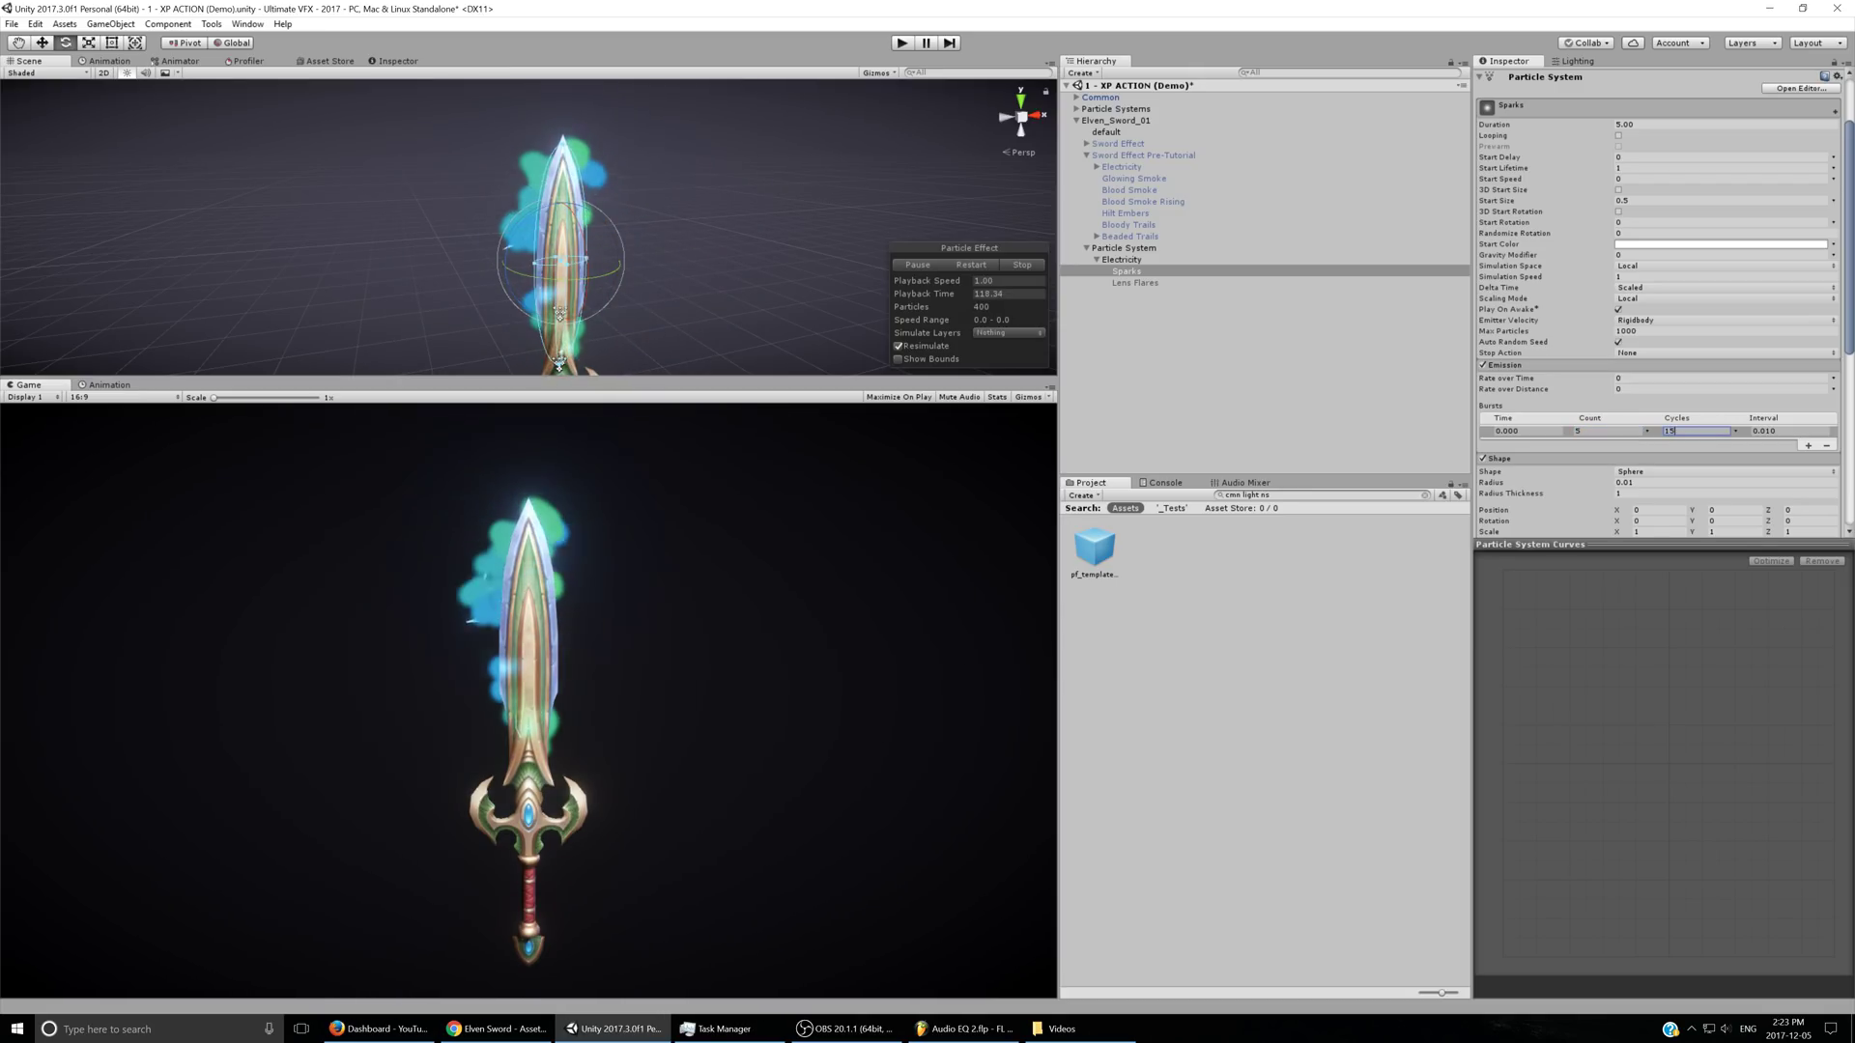
pyautogui.scroll(-4, 1673, 426)
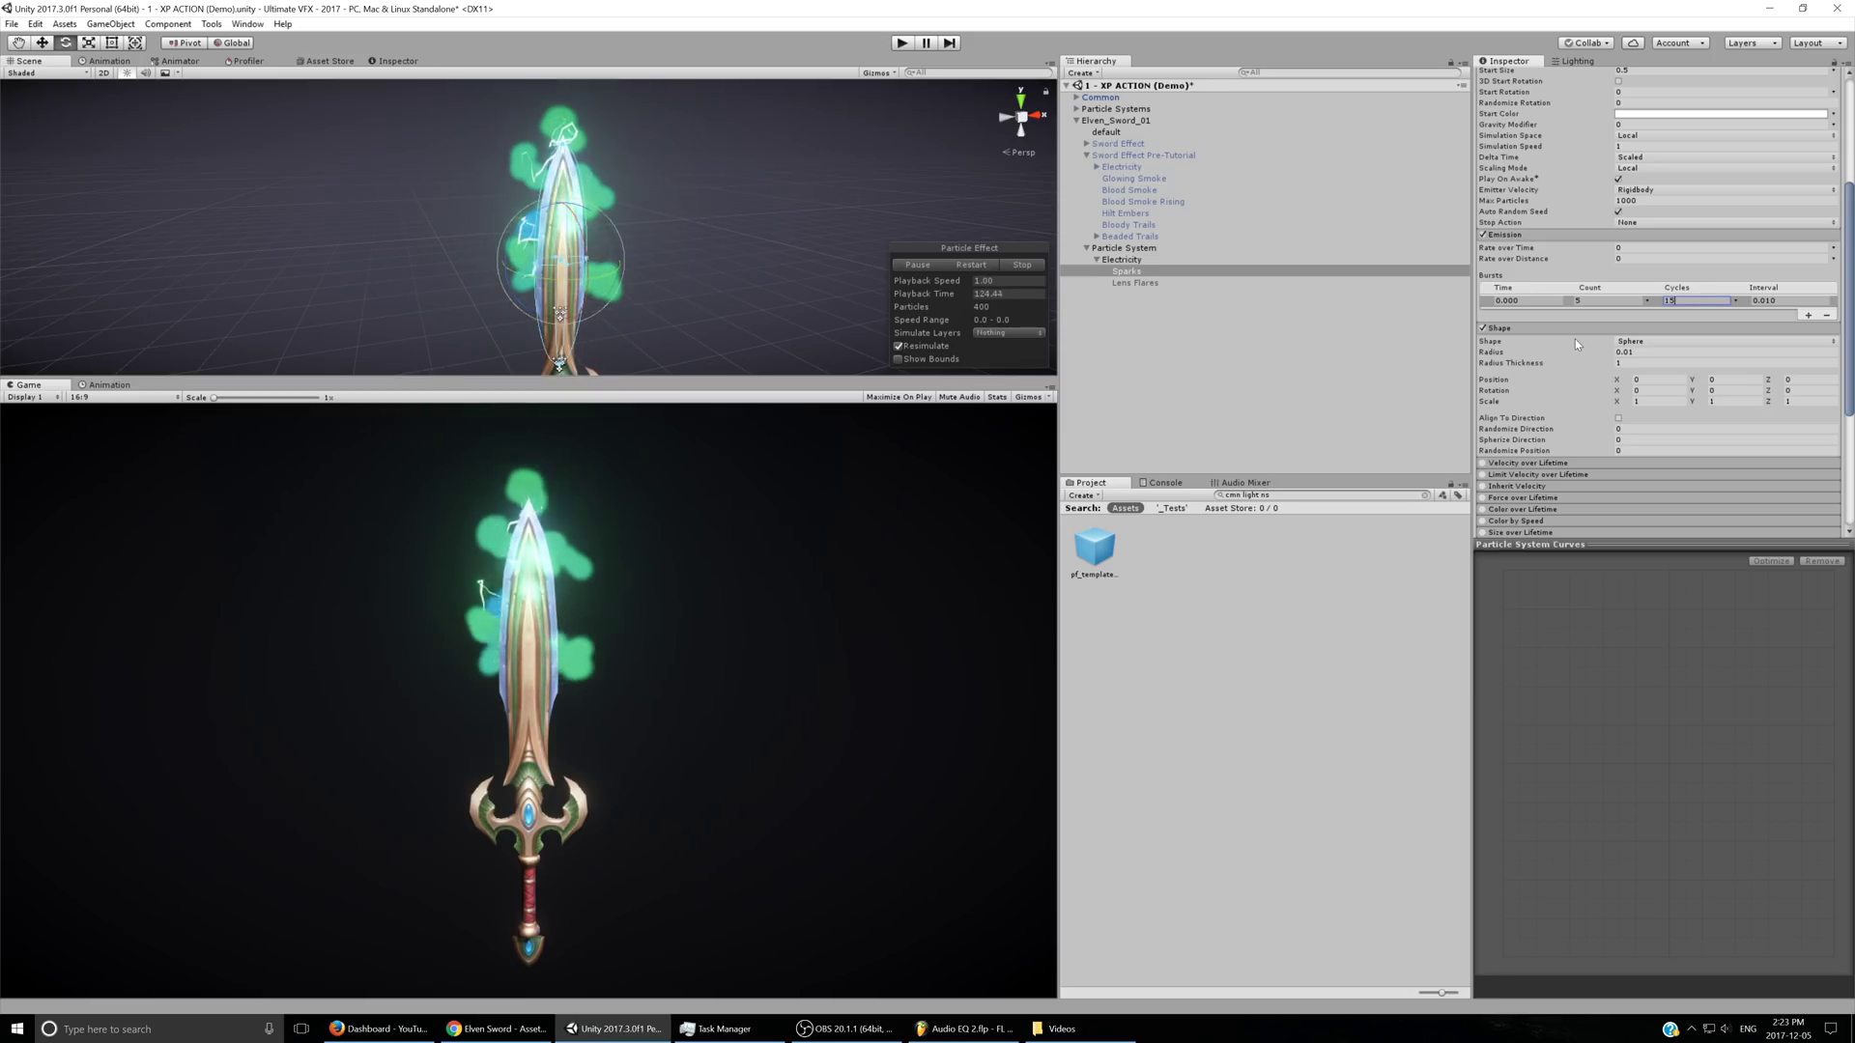
pyautogui.scroll(5, 1642, 343)
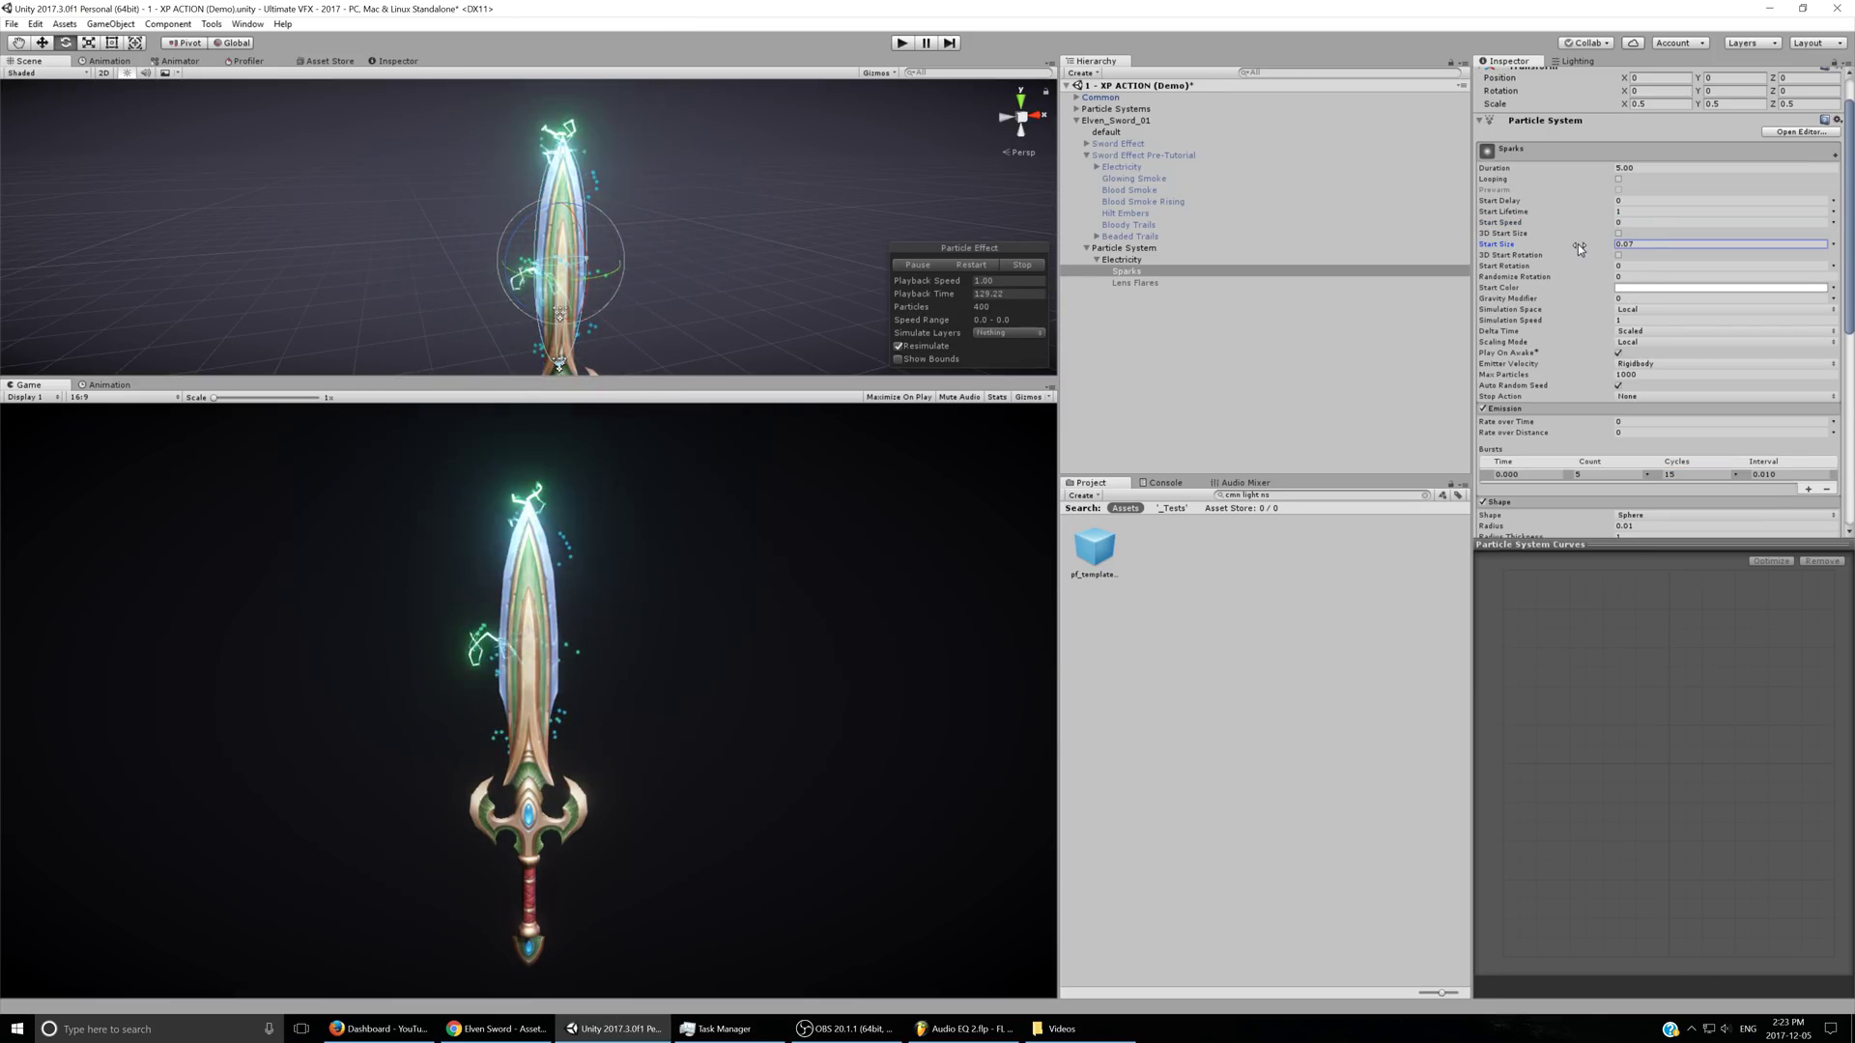
# - Assign the additive droplet sprite material [1.0] to Sparks and set its render mode to Stretched Billboard
pyautogui.scroll(-15, 1580, 243)
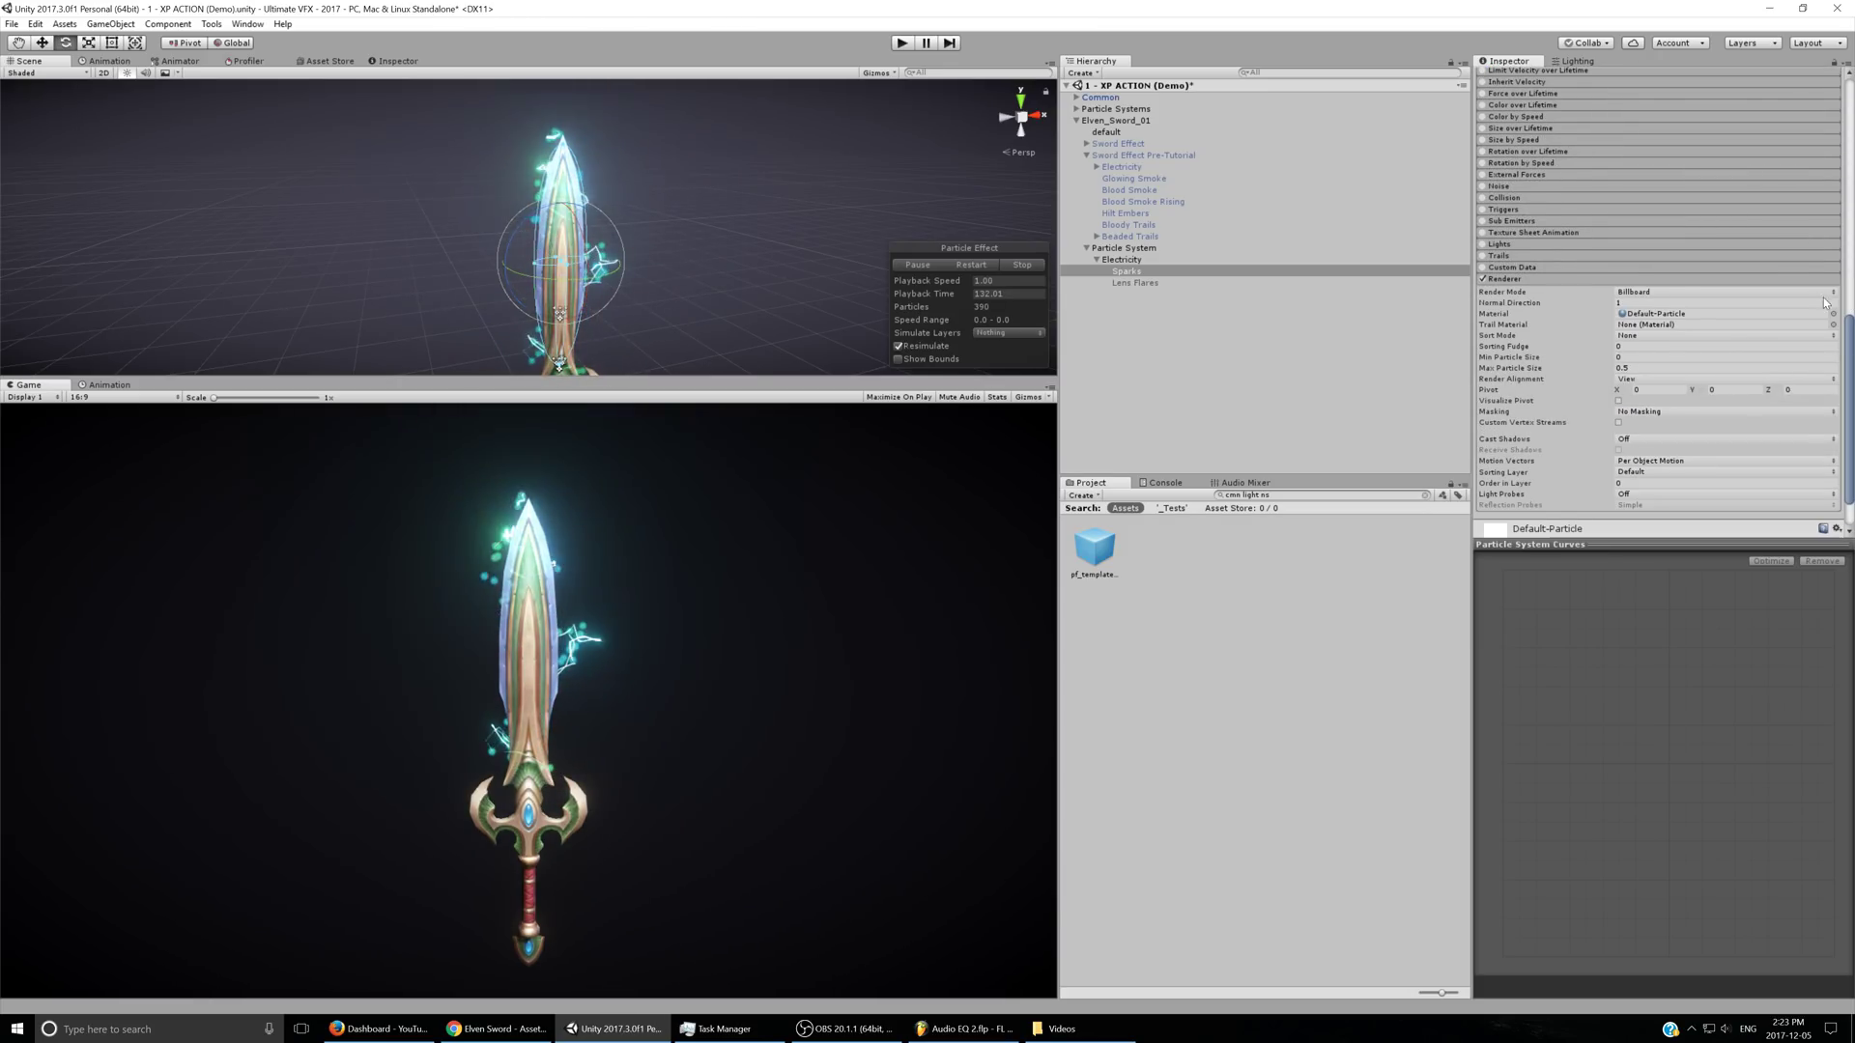
pyautogui.click(1832, 313)
pyautogui.write('dropl')
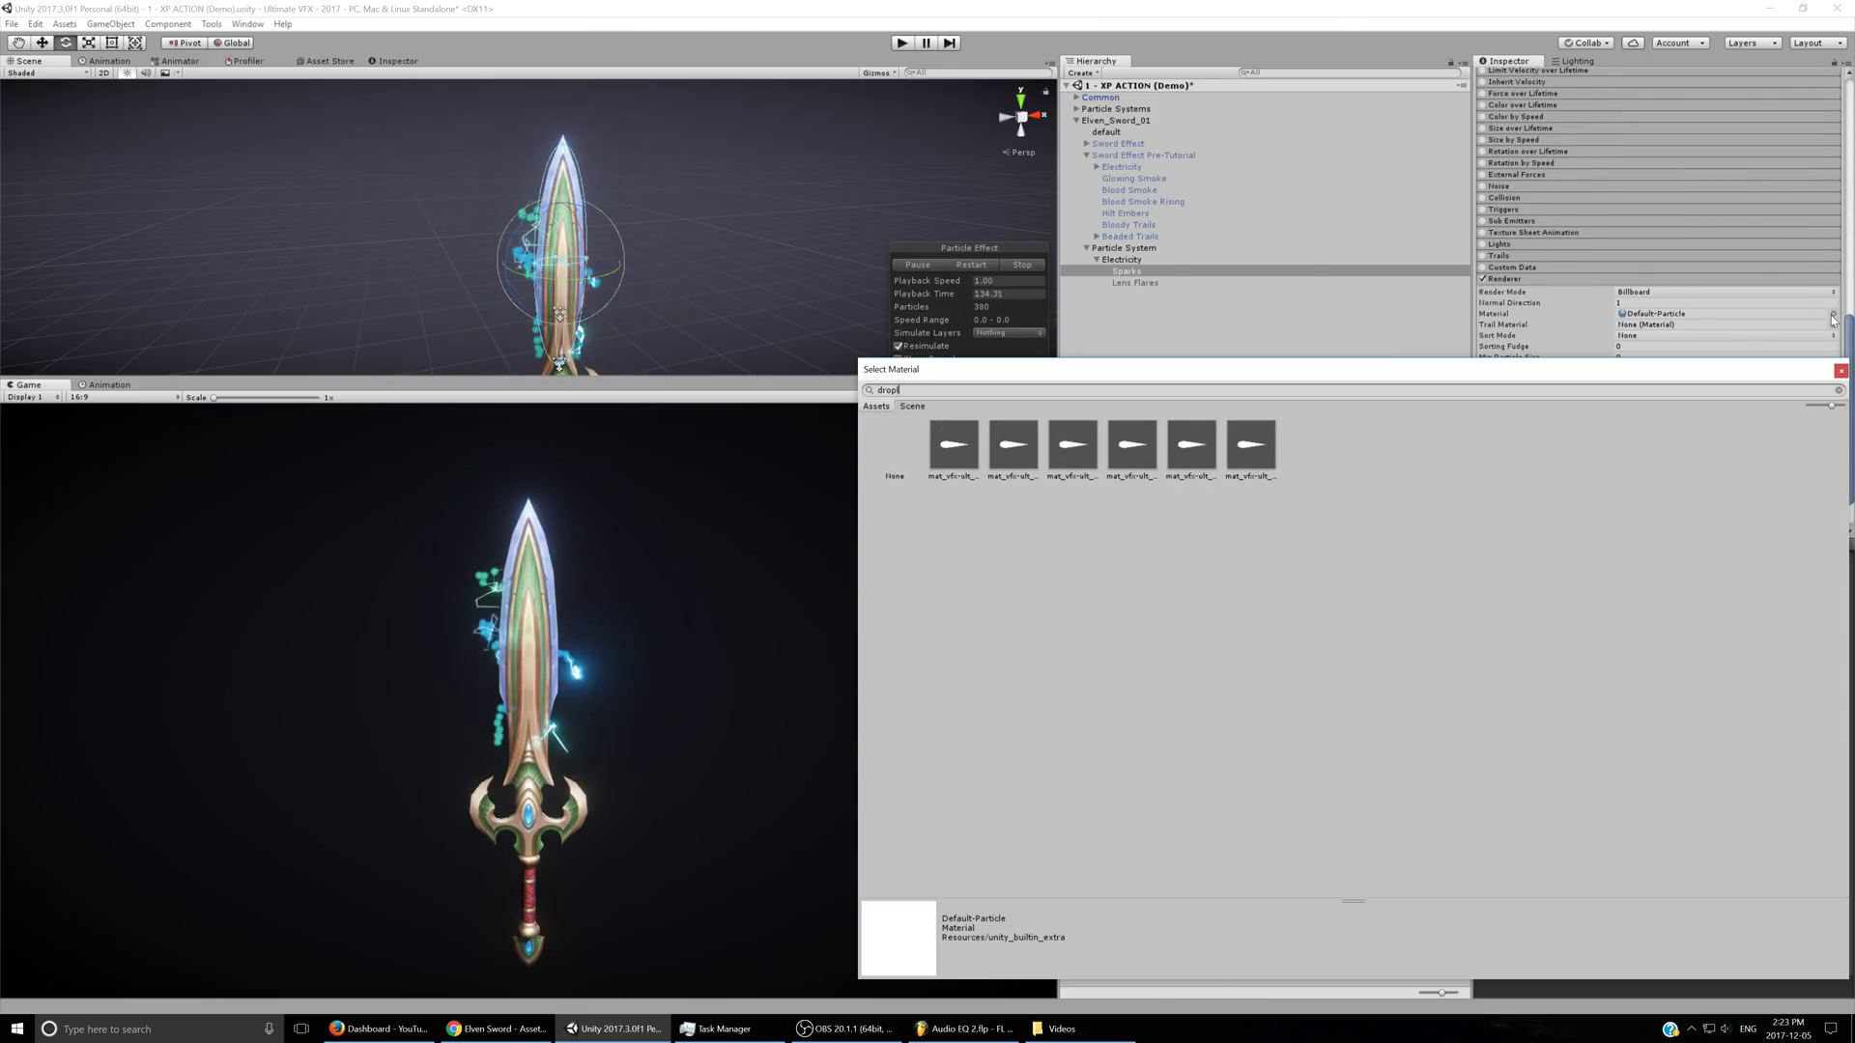
pyautogui.doubleClick(971, 447)
pyautogui.scroll(8, 1830, 296)
pyautogui.scroll(-8, 1691, 295)
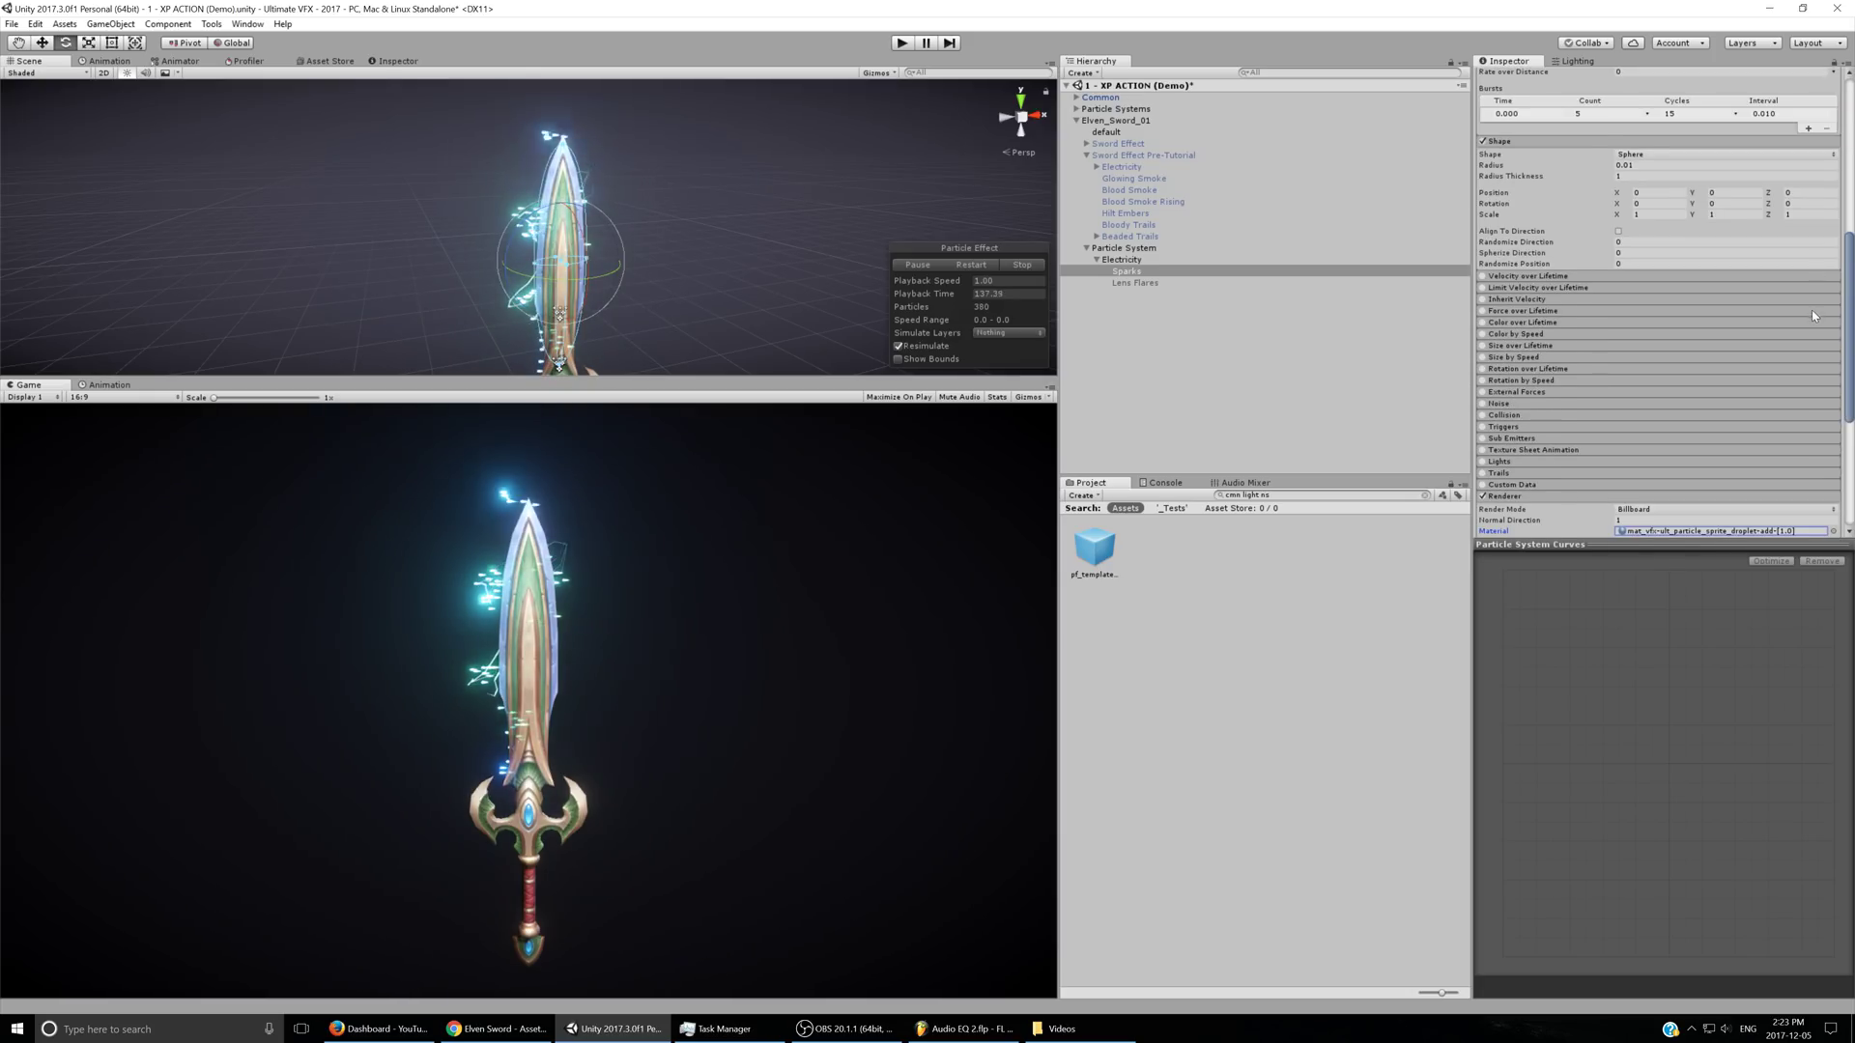
pyautogui.click(1625, 291)
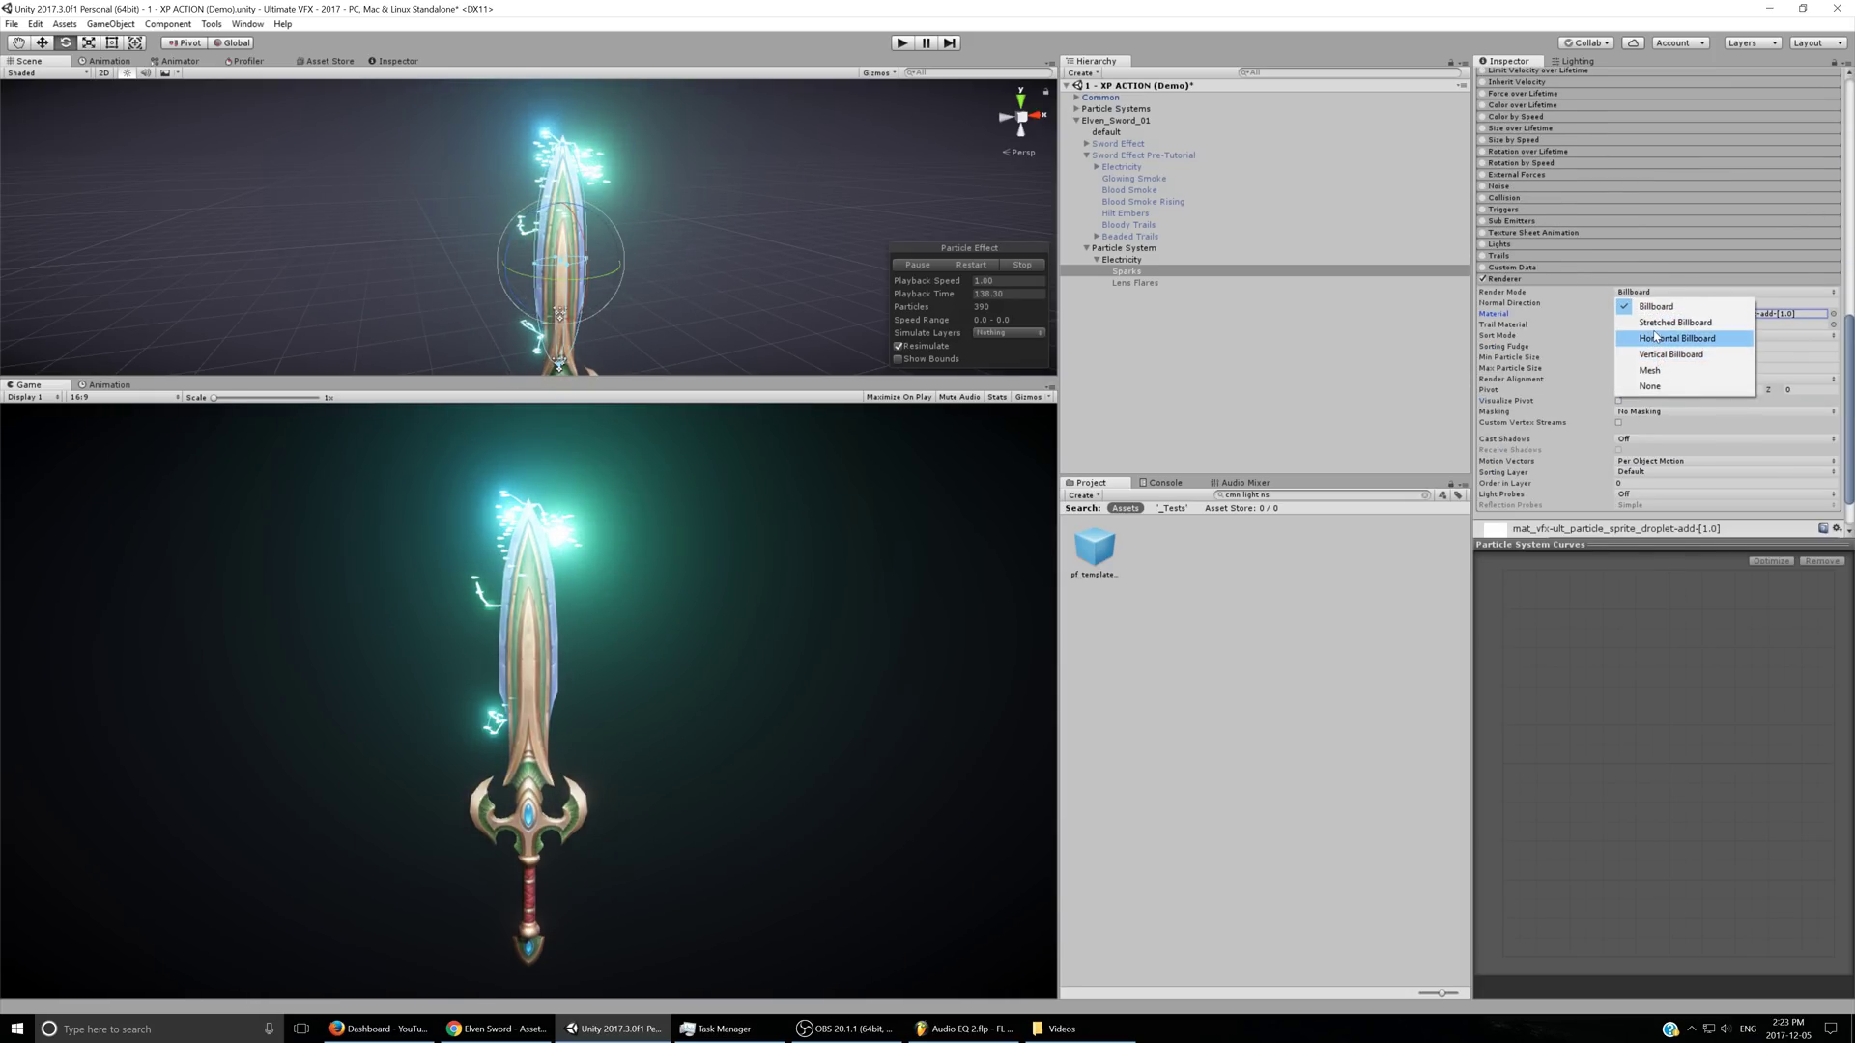
pyautogui.click(1647, 323)
# - Set Sparks' start size to 0.16 and randomize its start speed between 1 and 2
pyautogui.scroll(15, 1729, 203)
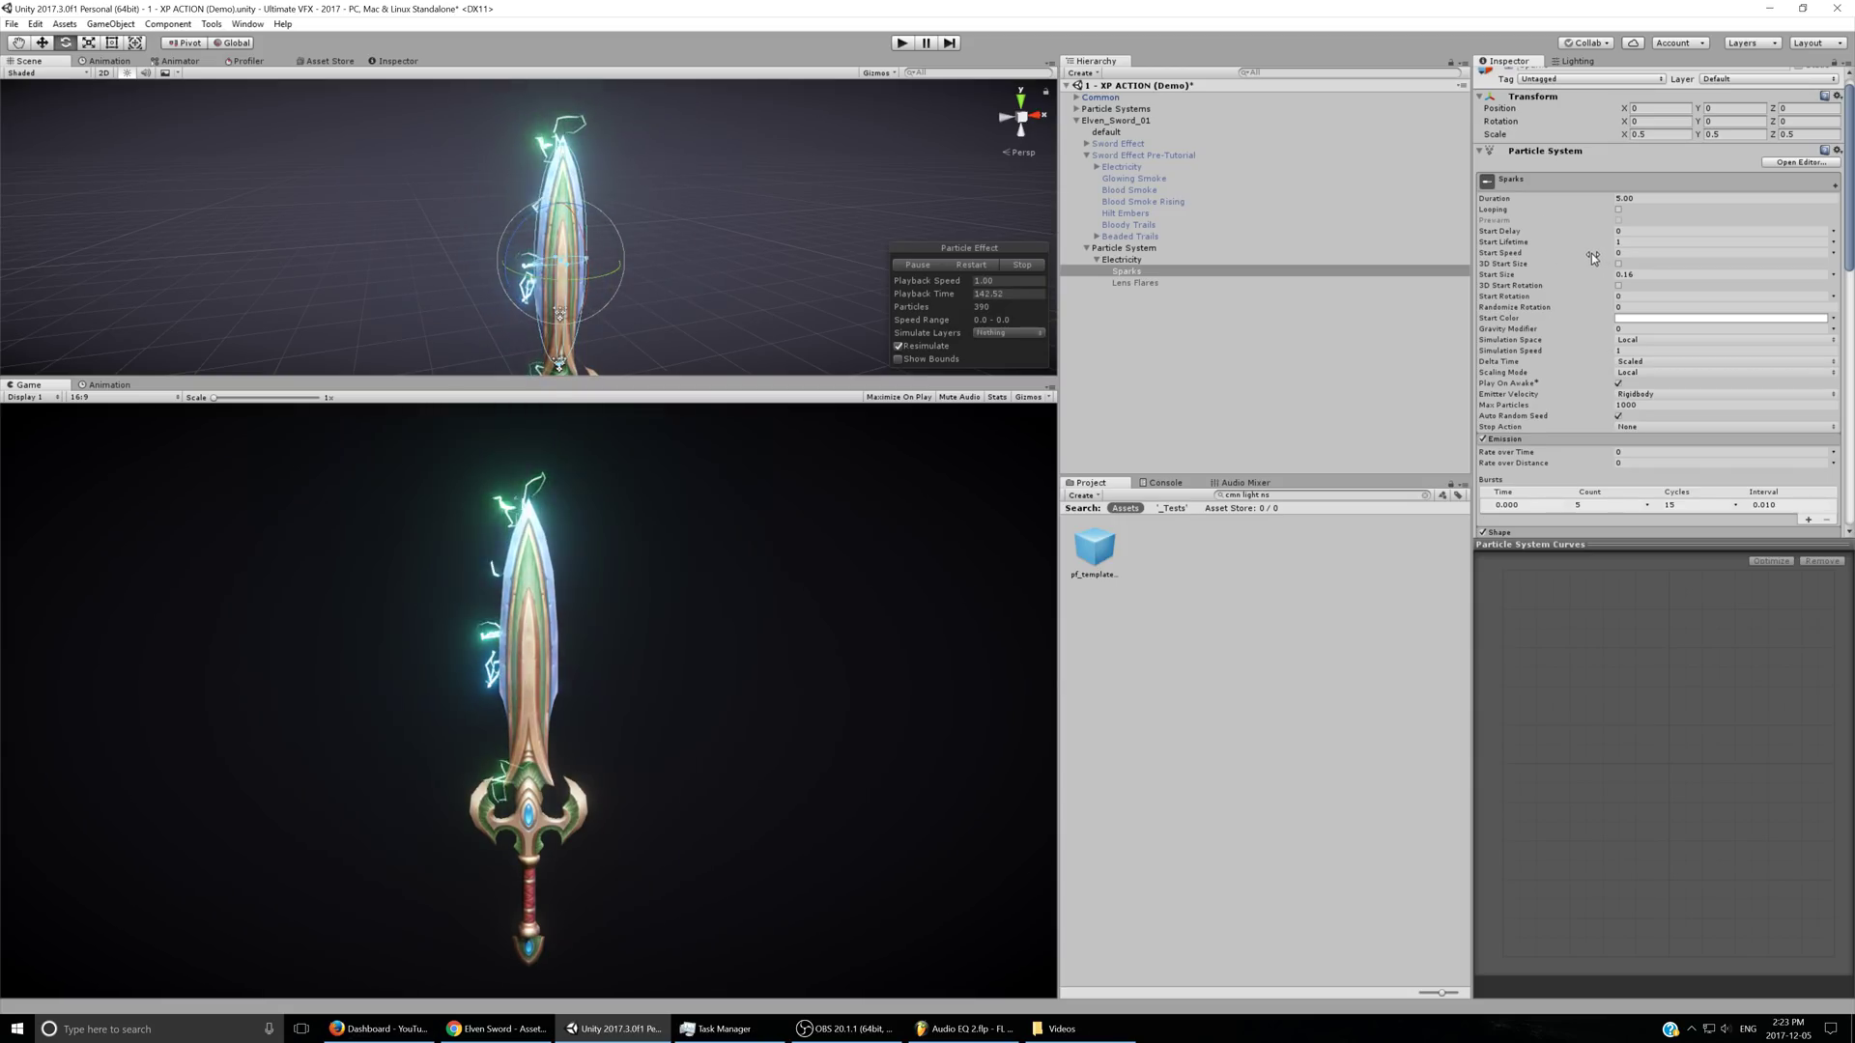
pyautogui.moveTo(1596, 256); pyautogui.dragTo(1610, 255)
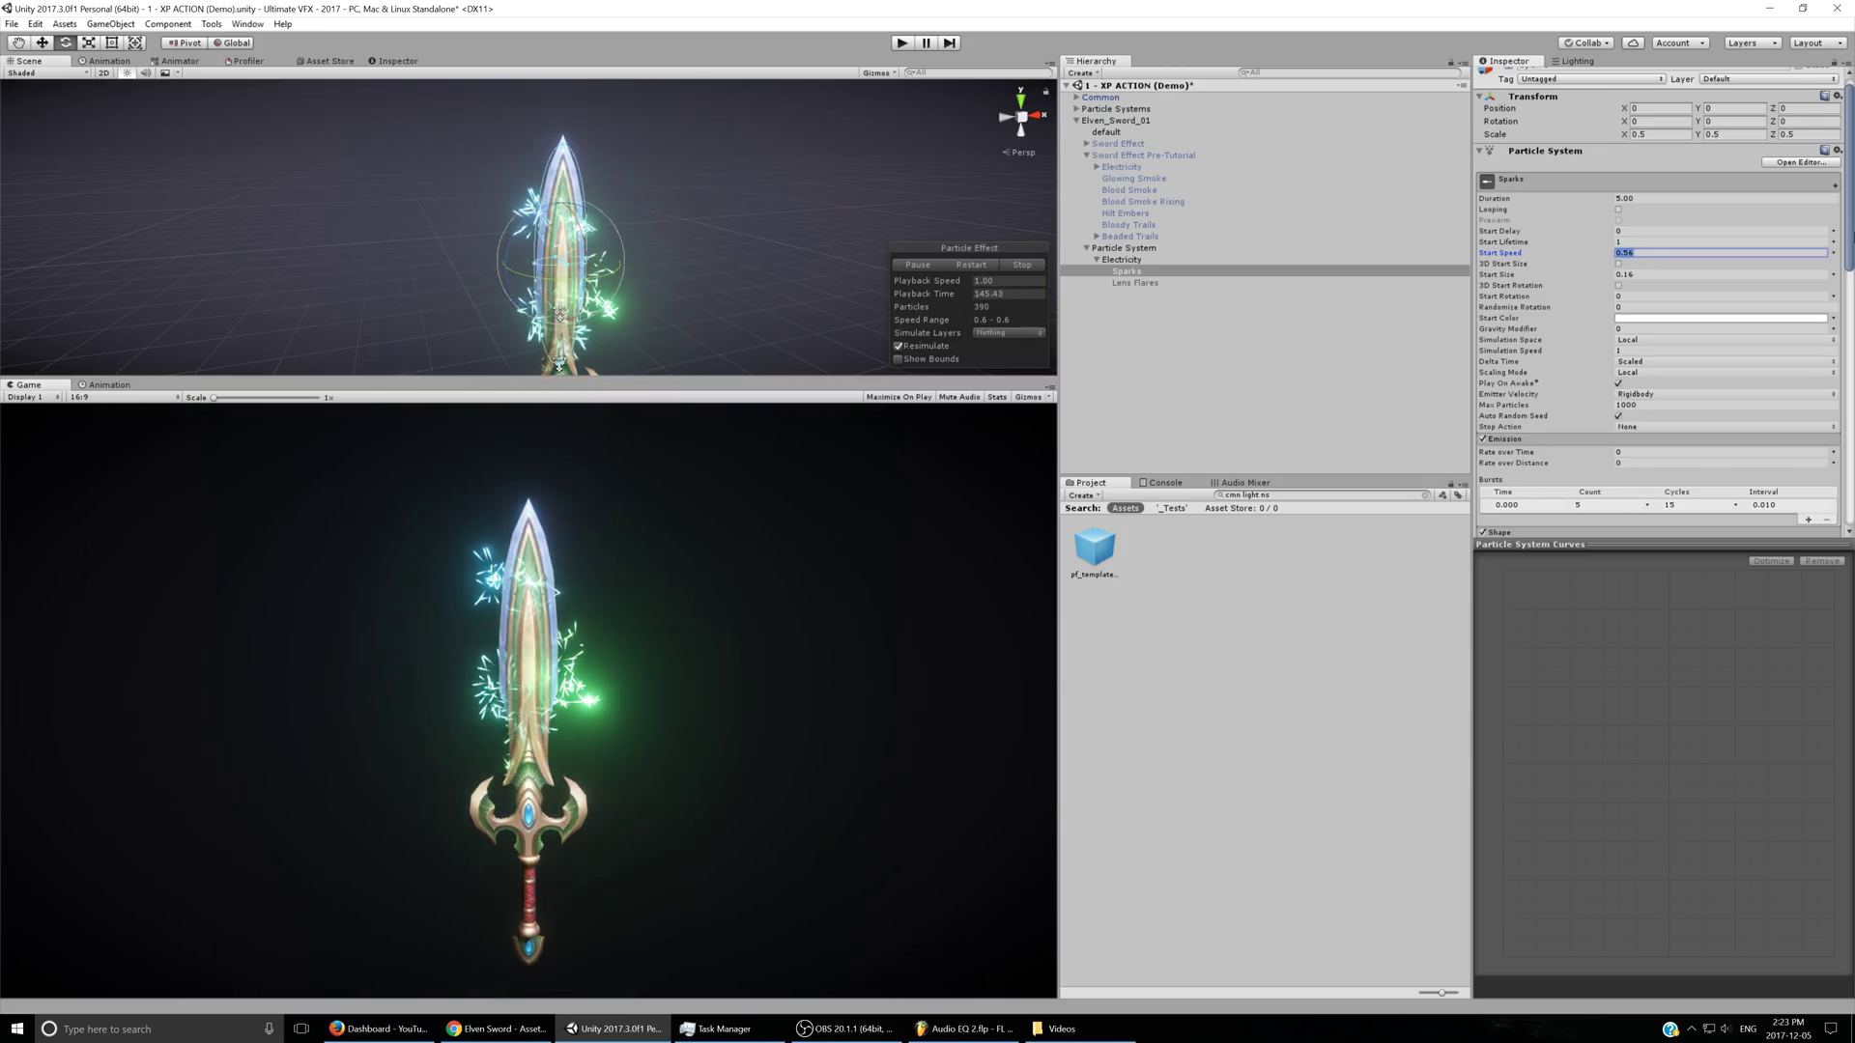
pyautogui.click(1833, 253)
pyautogui.click(1701, 286)
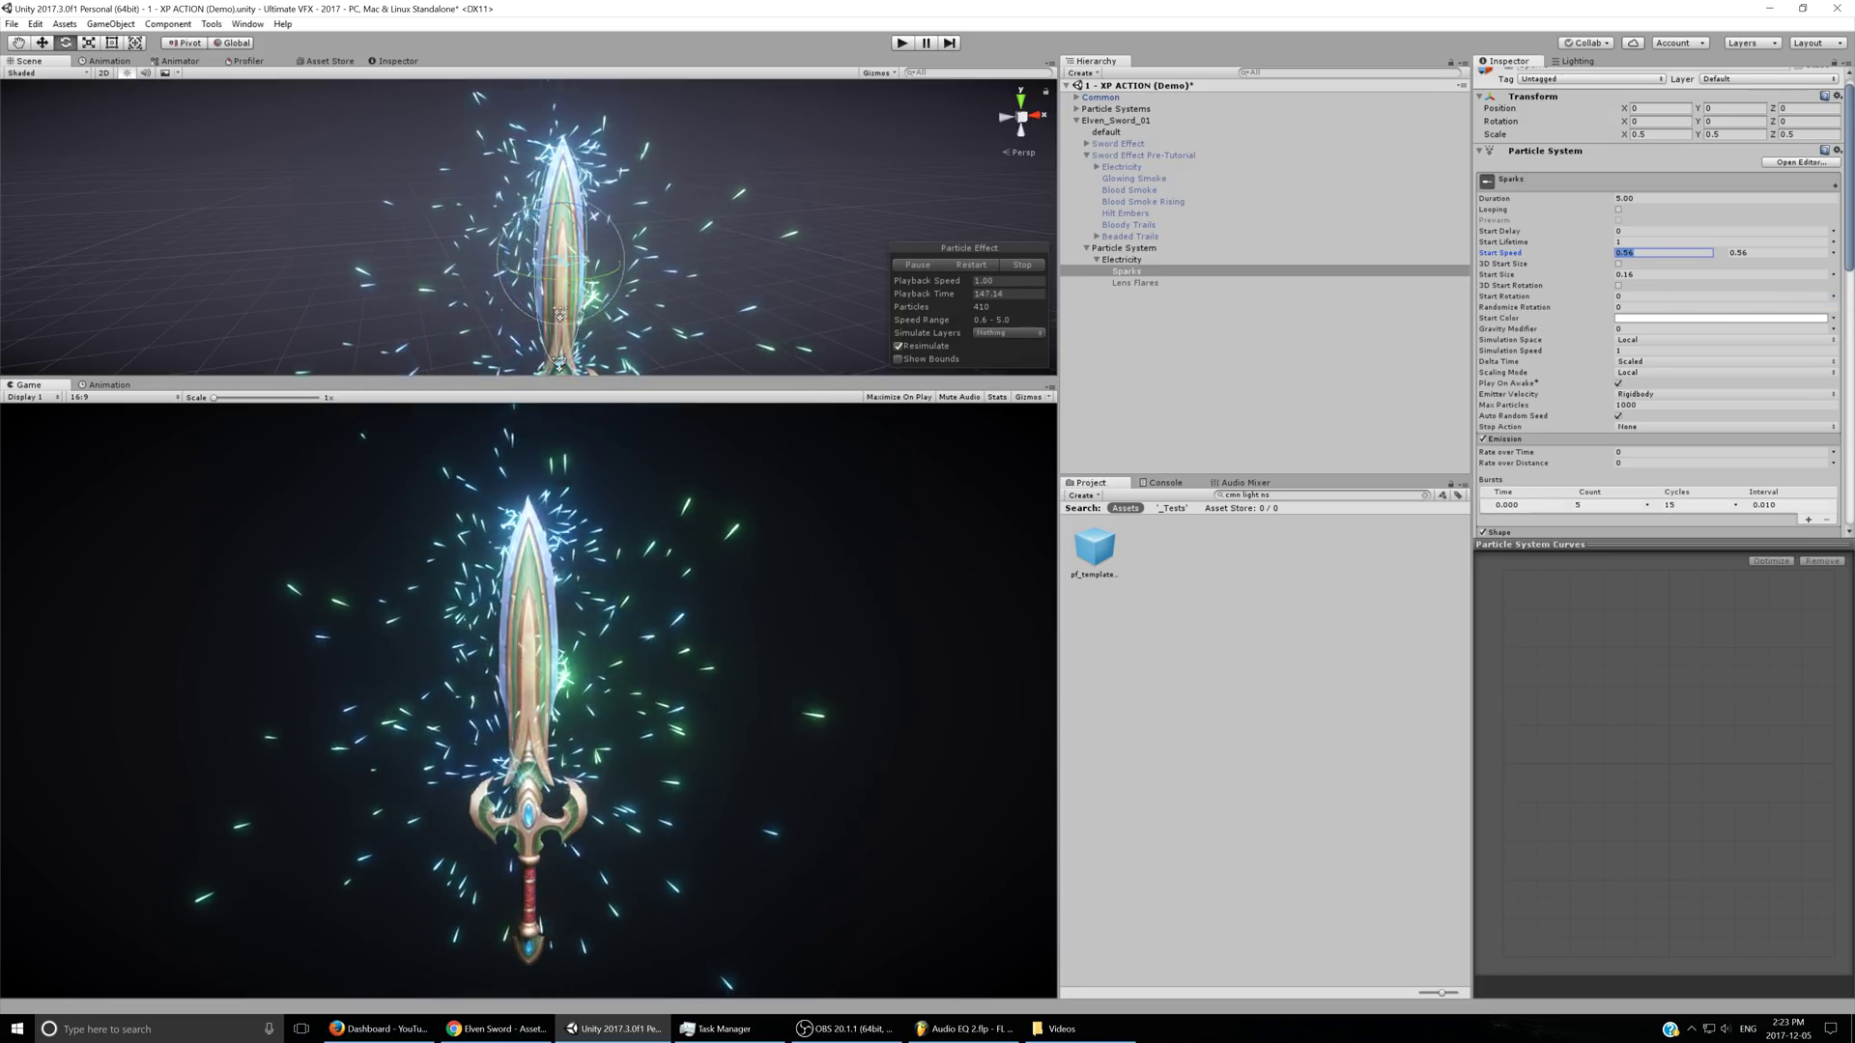
pyautogui.write('1')
pyautogui.press('Tab')
pyautogui.write('2')
# - Set the gravity modifier of Sparks to 0.75
pyautogui.click(1643, 328)
pyautogui.write('.75')
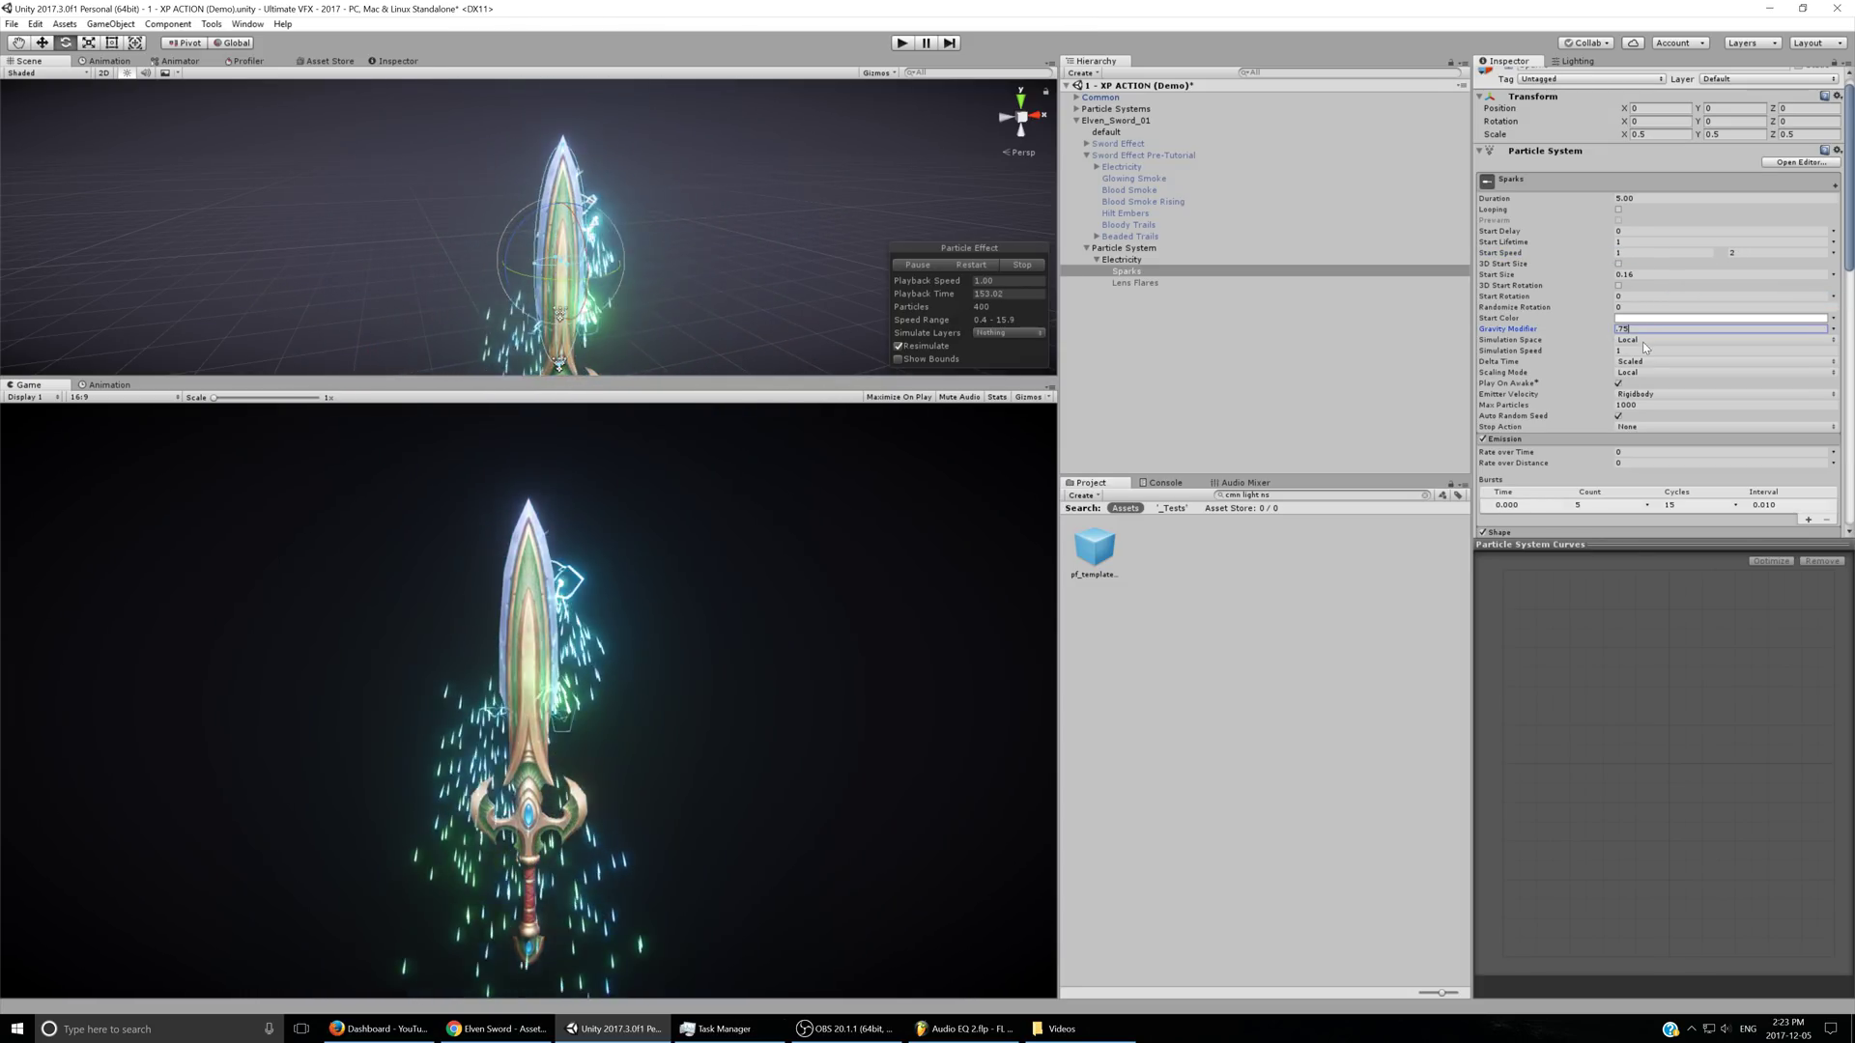
pyautogui.press('Tab')
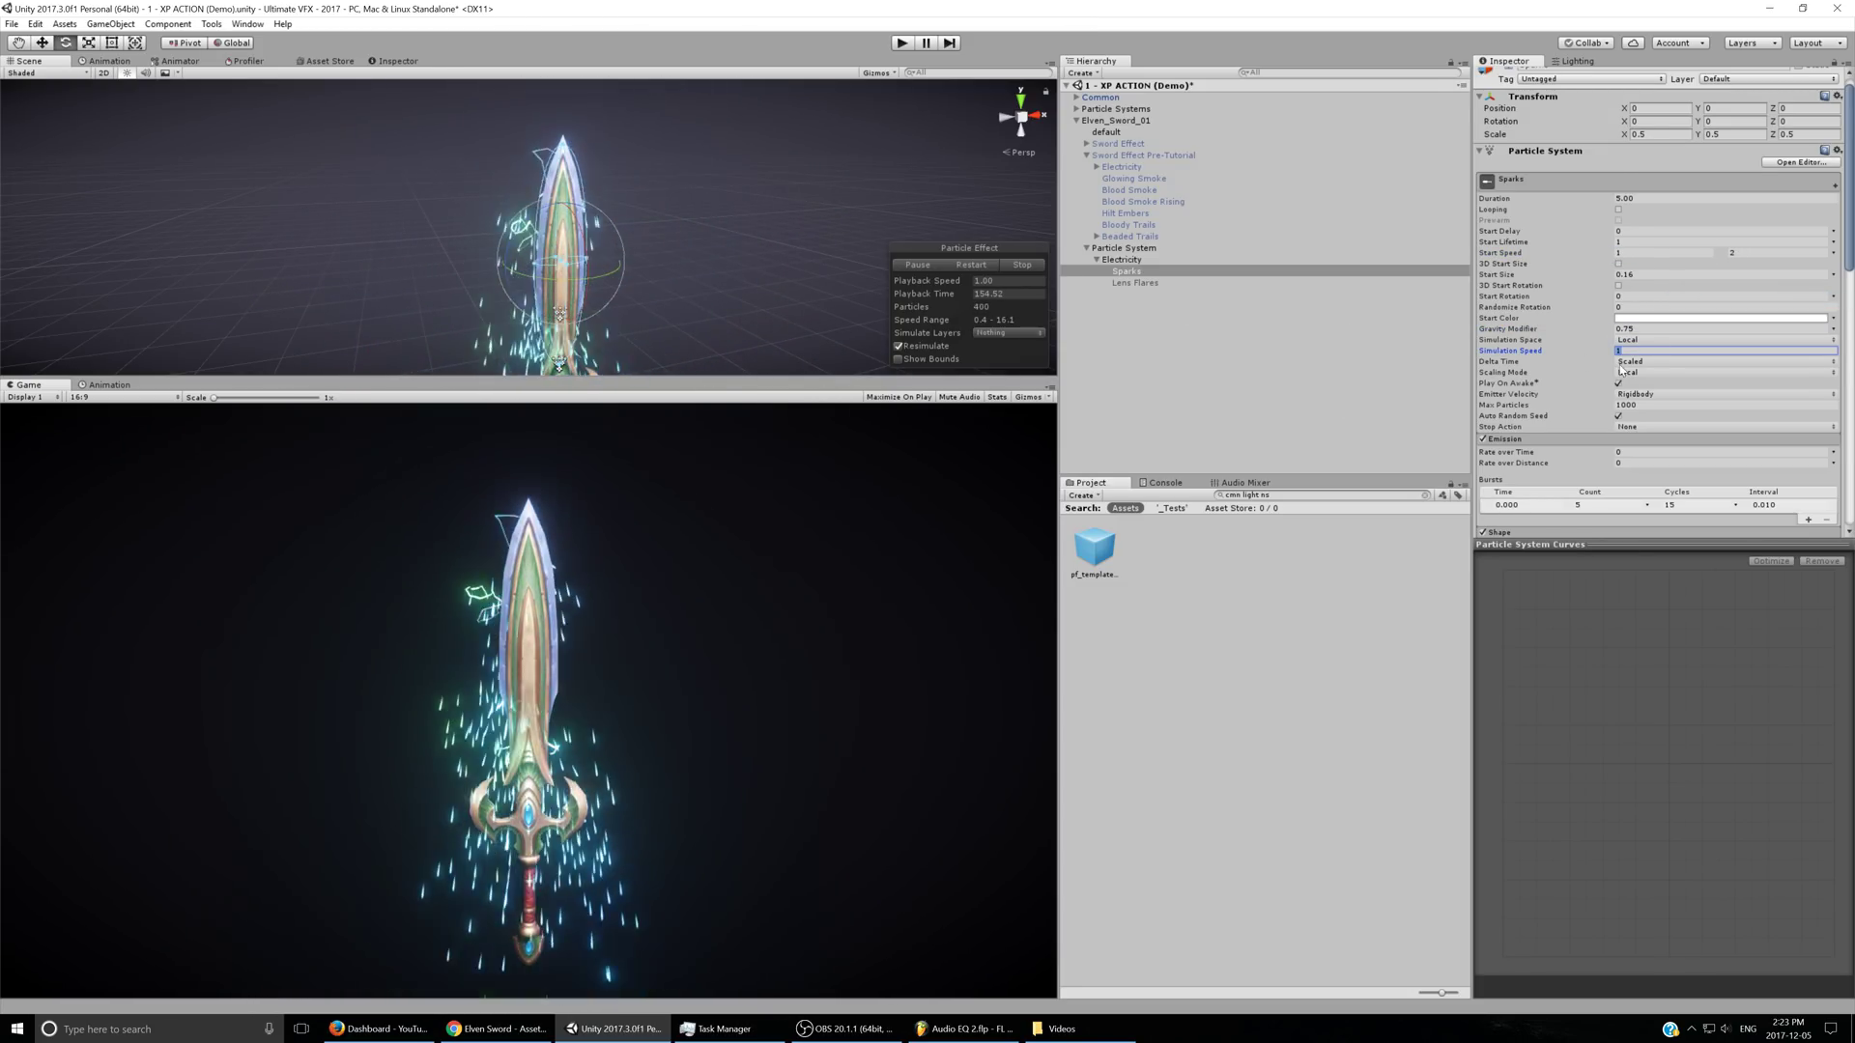
# - Randomize the start size of Sparks between the constants 0.05 and 0.1
pyautogui.scroll(-3, 1568, 402)
pyautogui.scroll(3, 1569, 403)
pyautogui.click(1719, 275)
pyautogui.write('0.05')
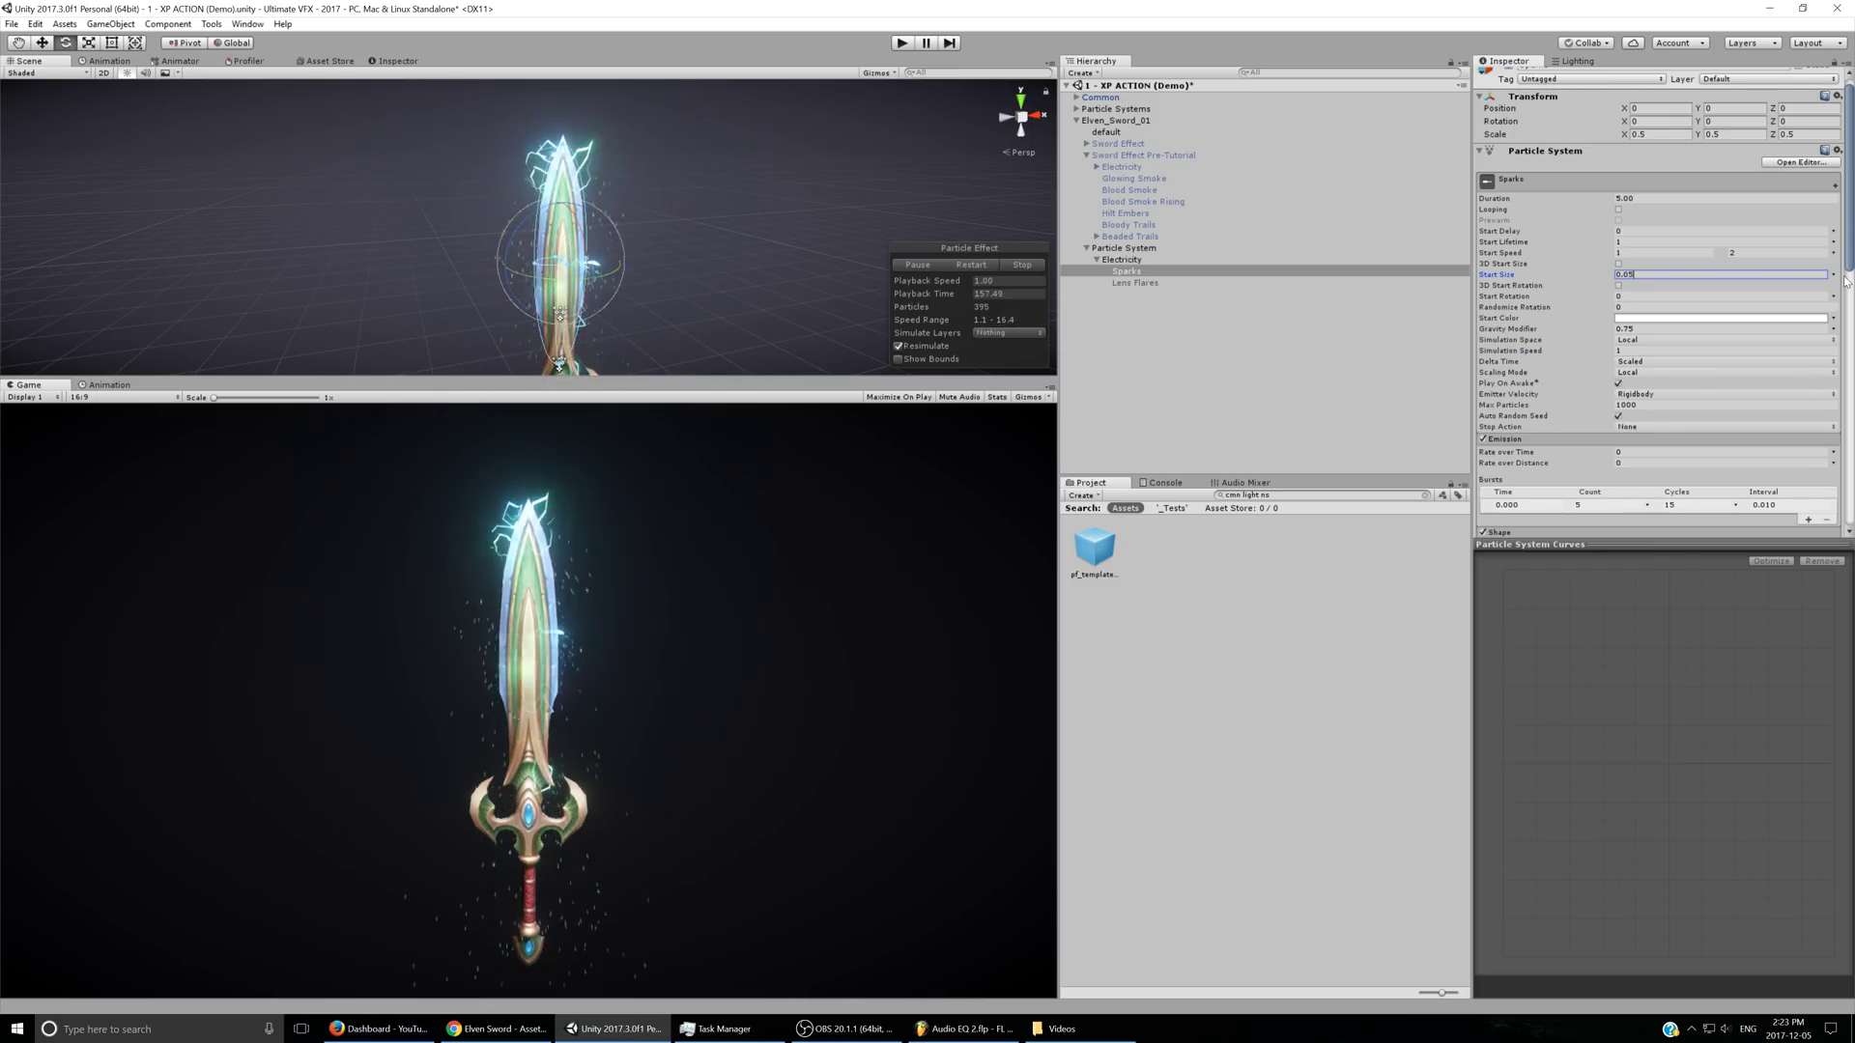
pyautogui.click(1832, 275)
pyautogui.click(1794, 322)
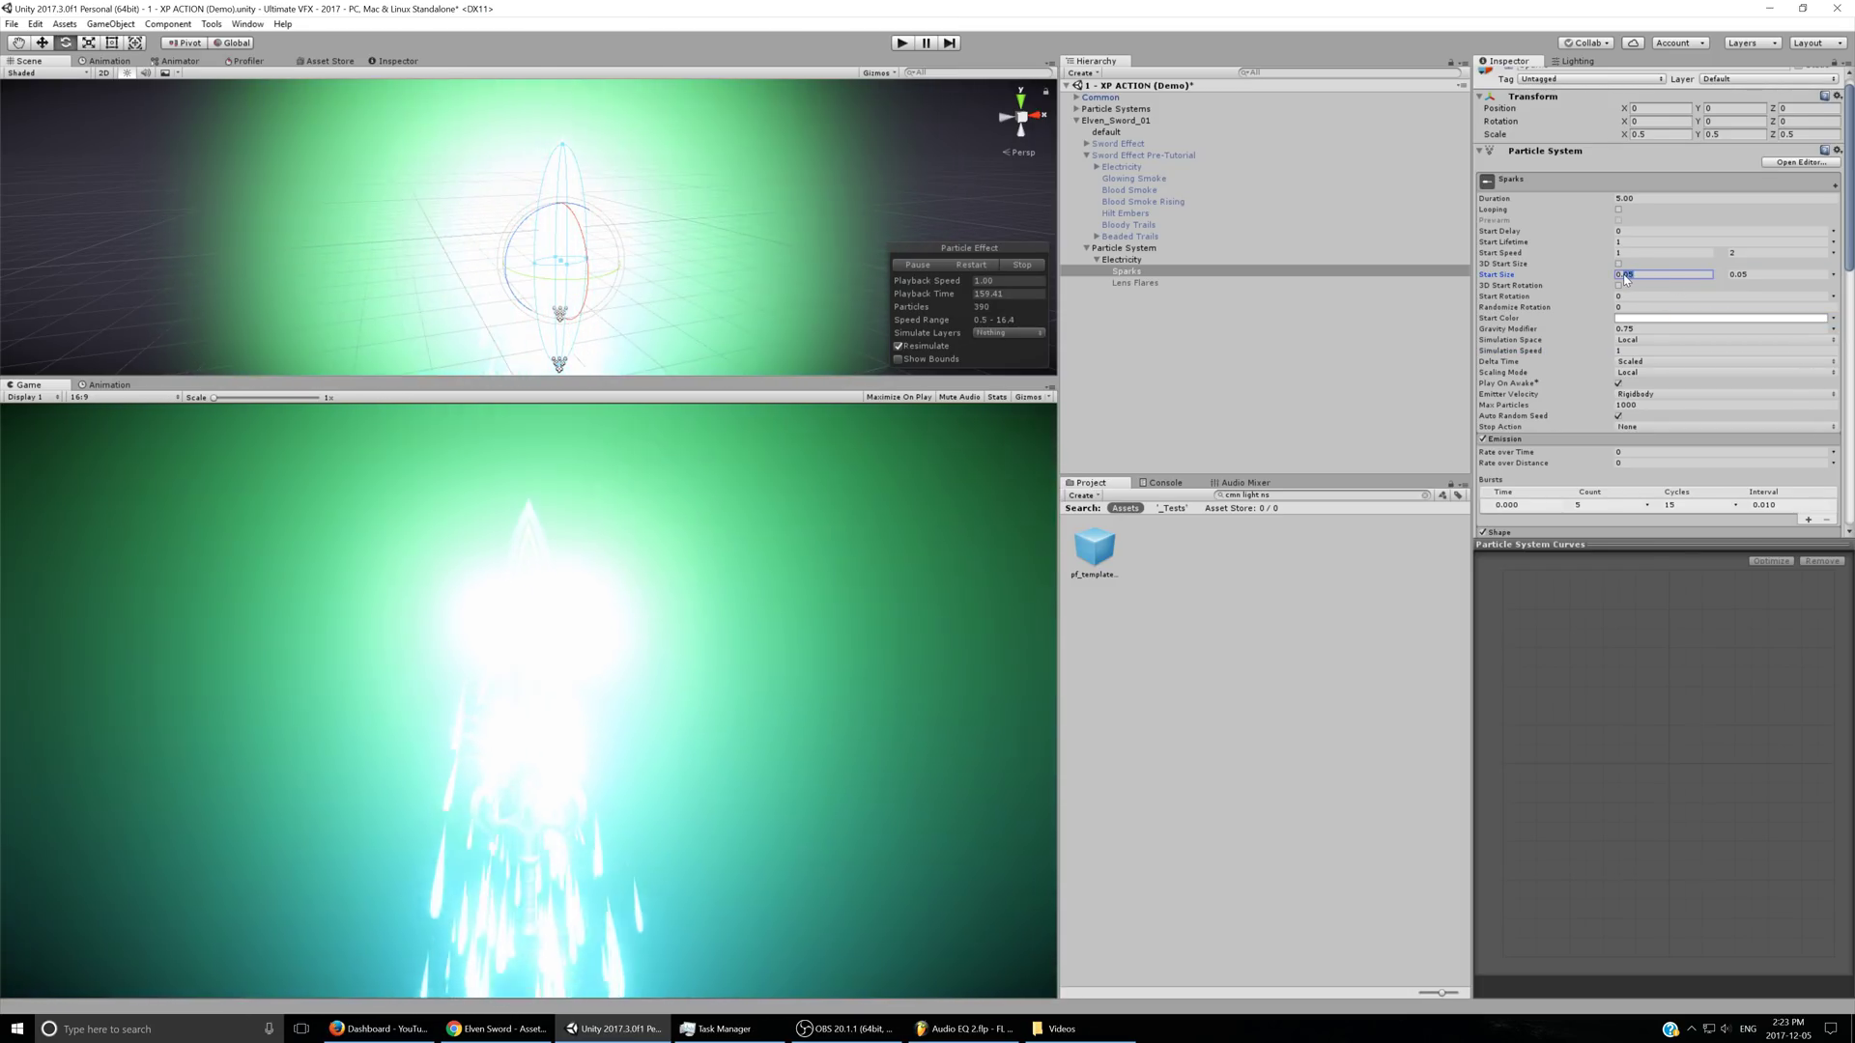
pyautogui.press('Tab')
pyautogui.write('0.1')
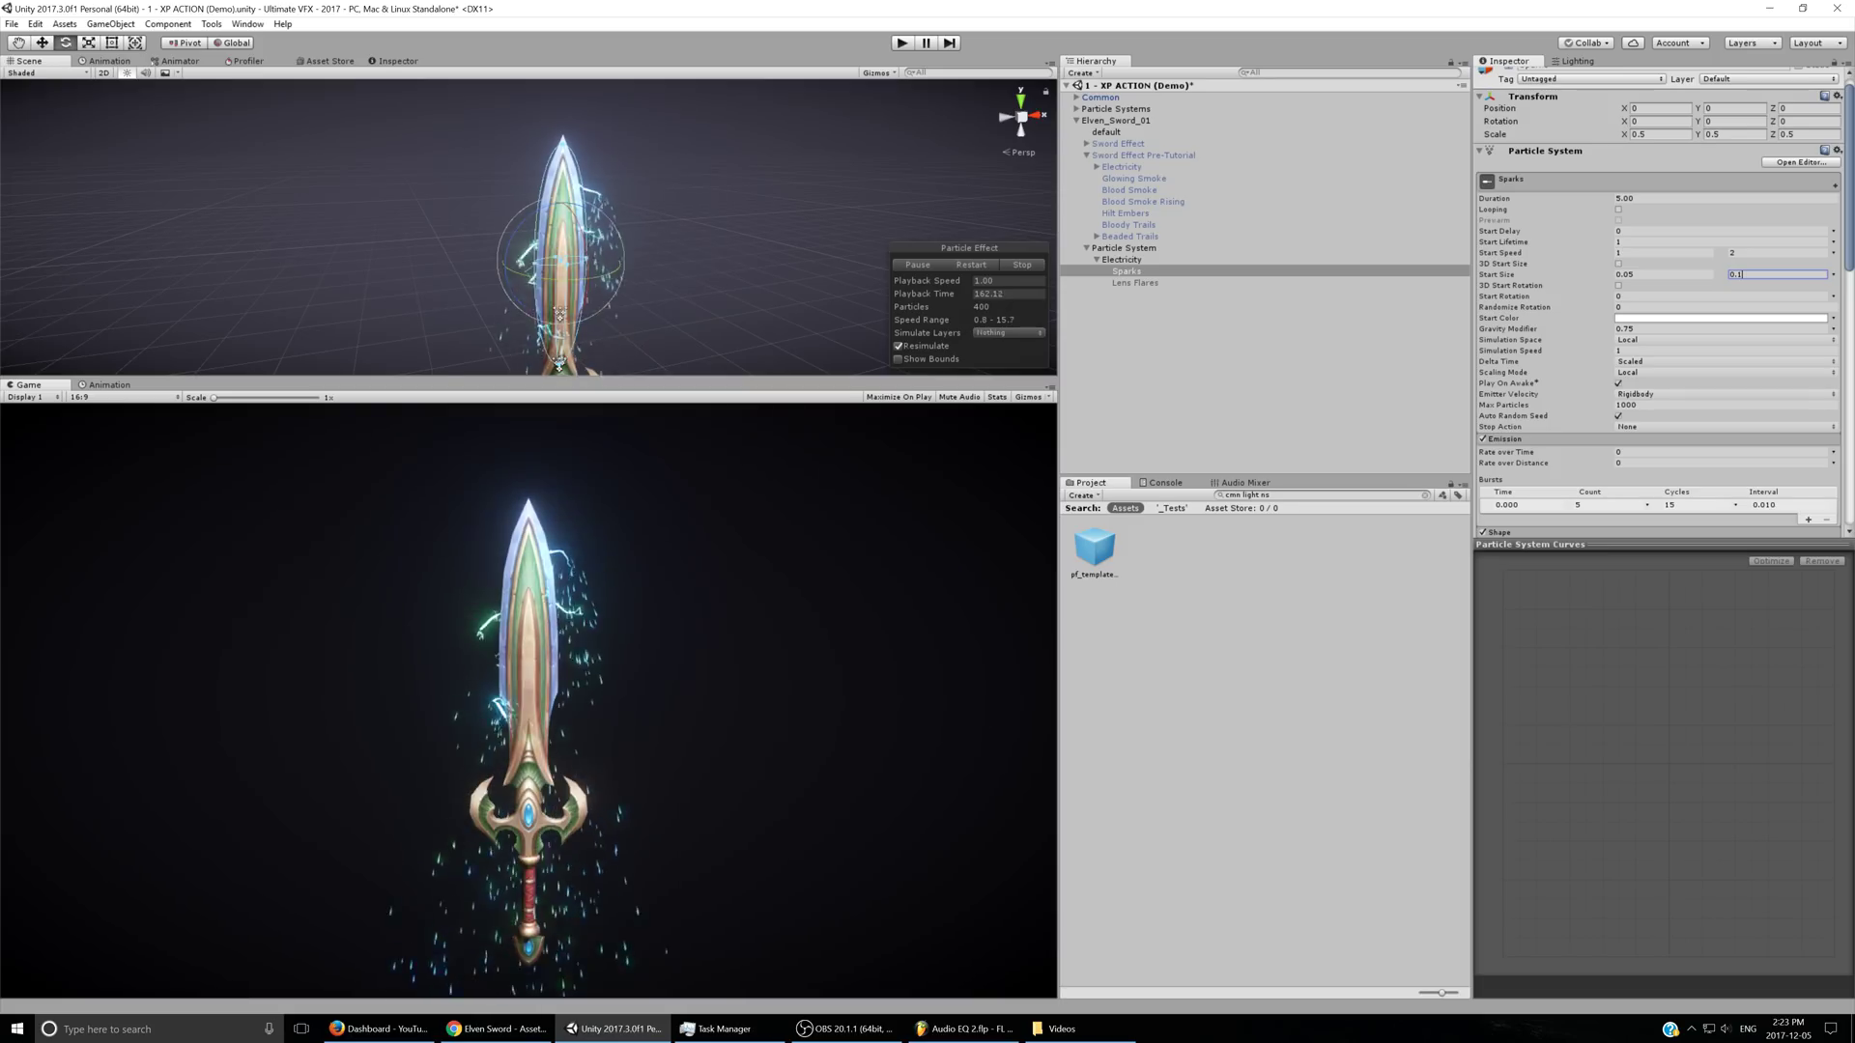
# - Enable Velocity over Lifetime on Sparks in World space with a Y velocity of 4
pyautogui.scroll(-5, 1548, 365)
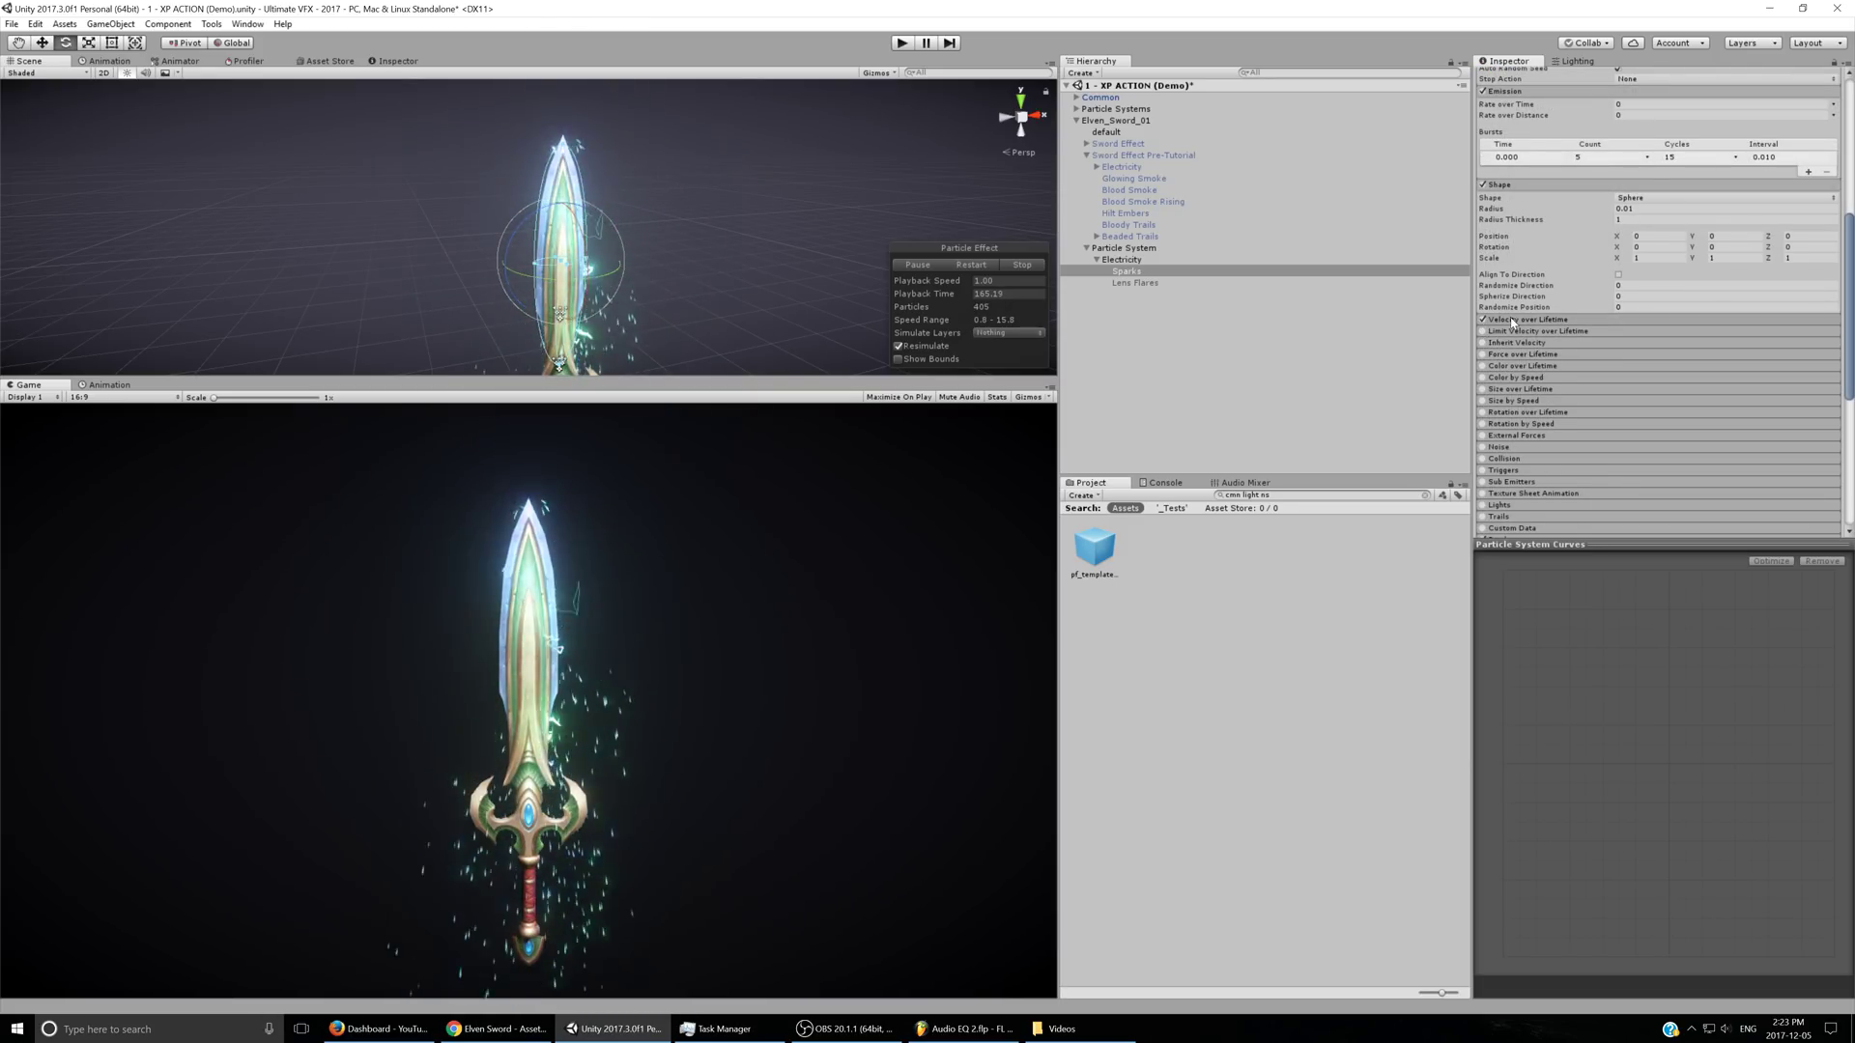
pyautogui.click(1483, 320)
pyautogui.click(1639, 343)
pyautogui.click(1637, 343)
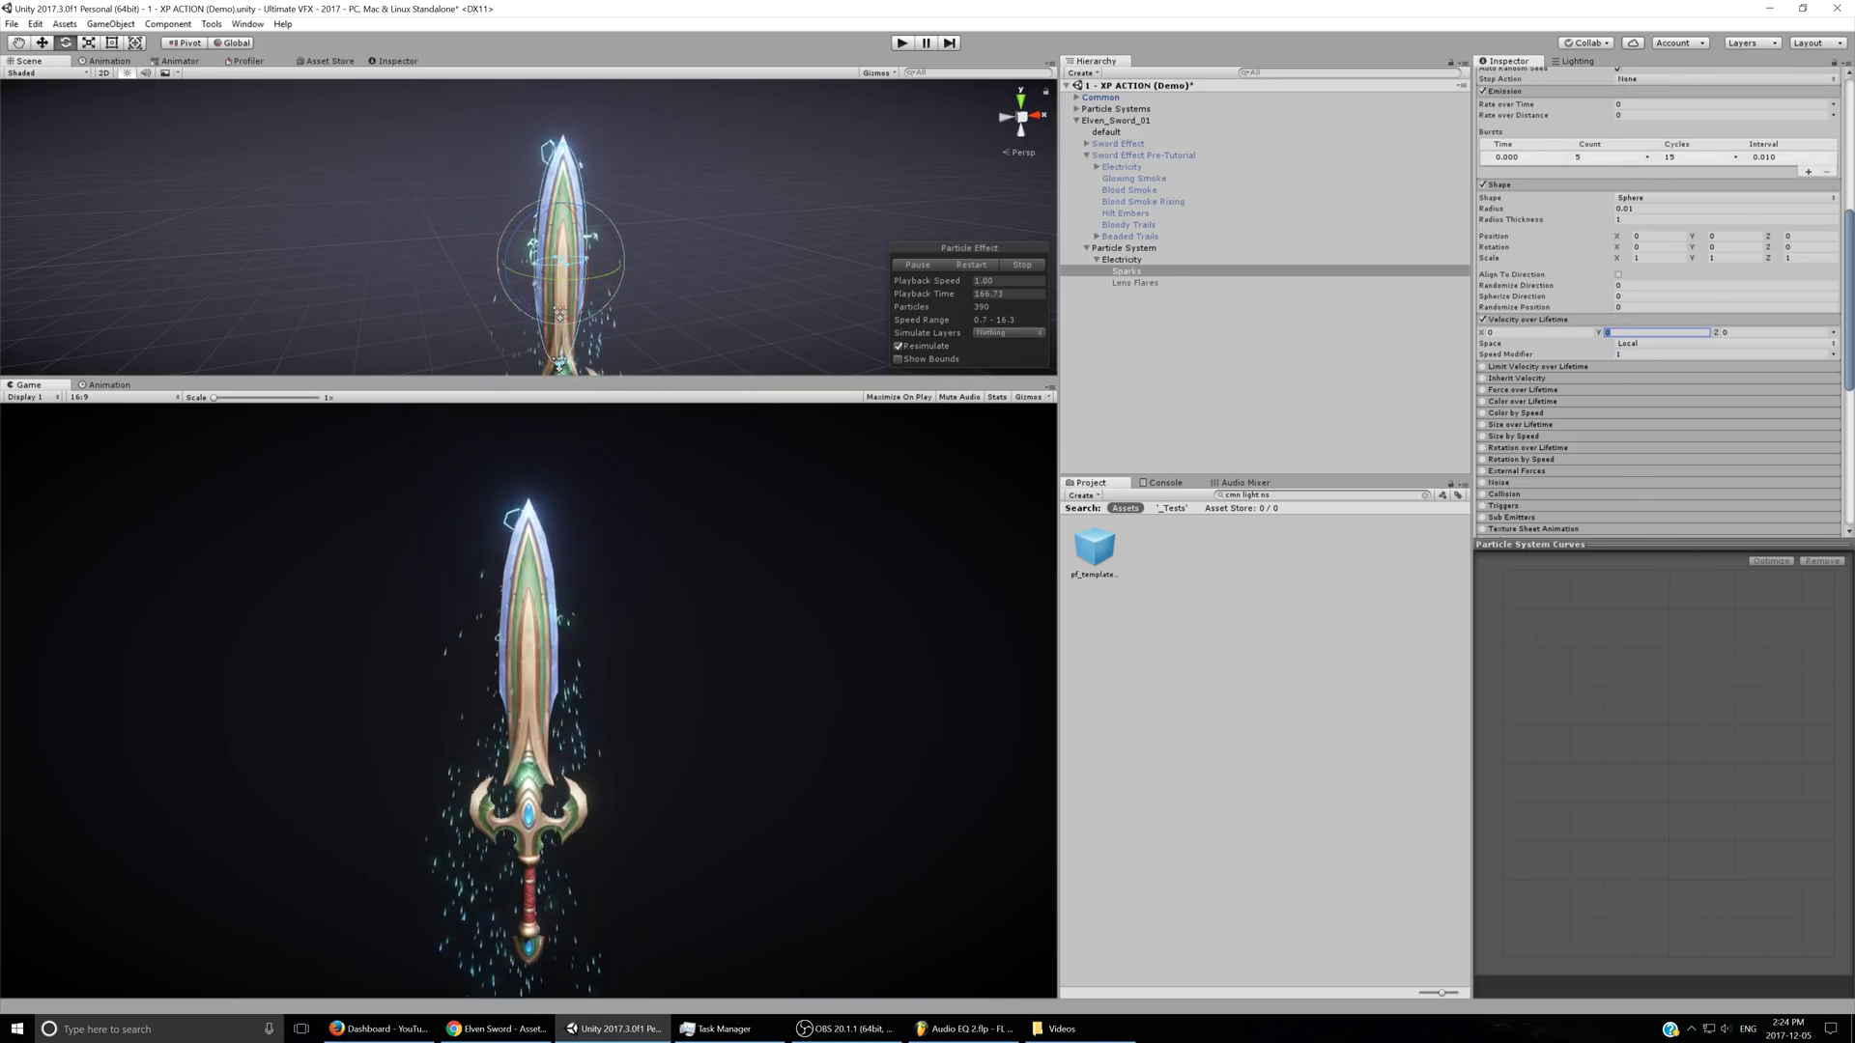
pyautogui.write('1')
pyautogui.click(1639, 343)
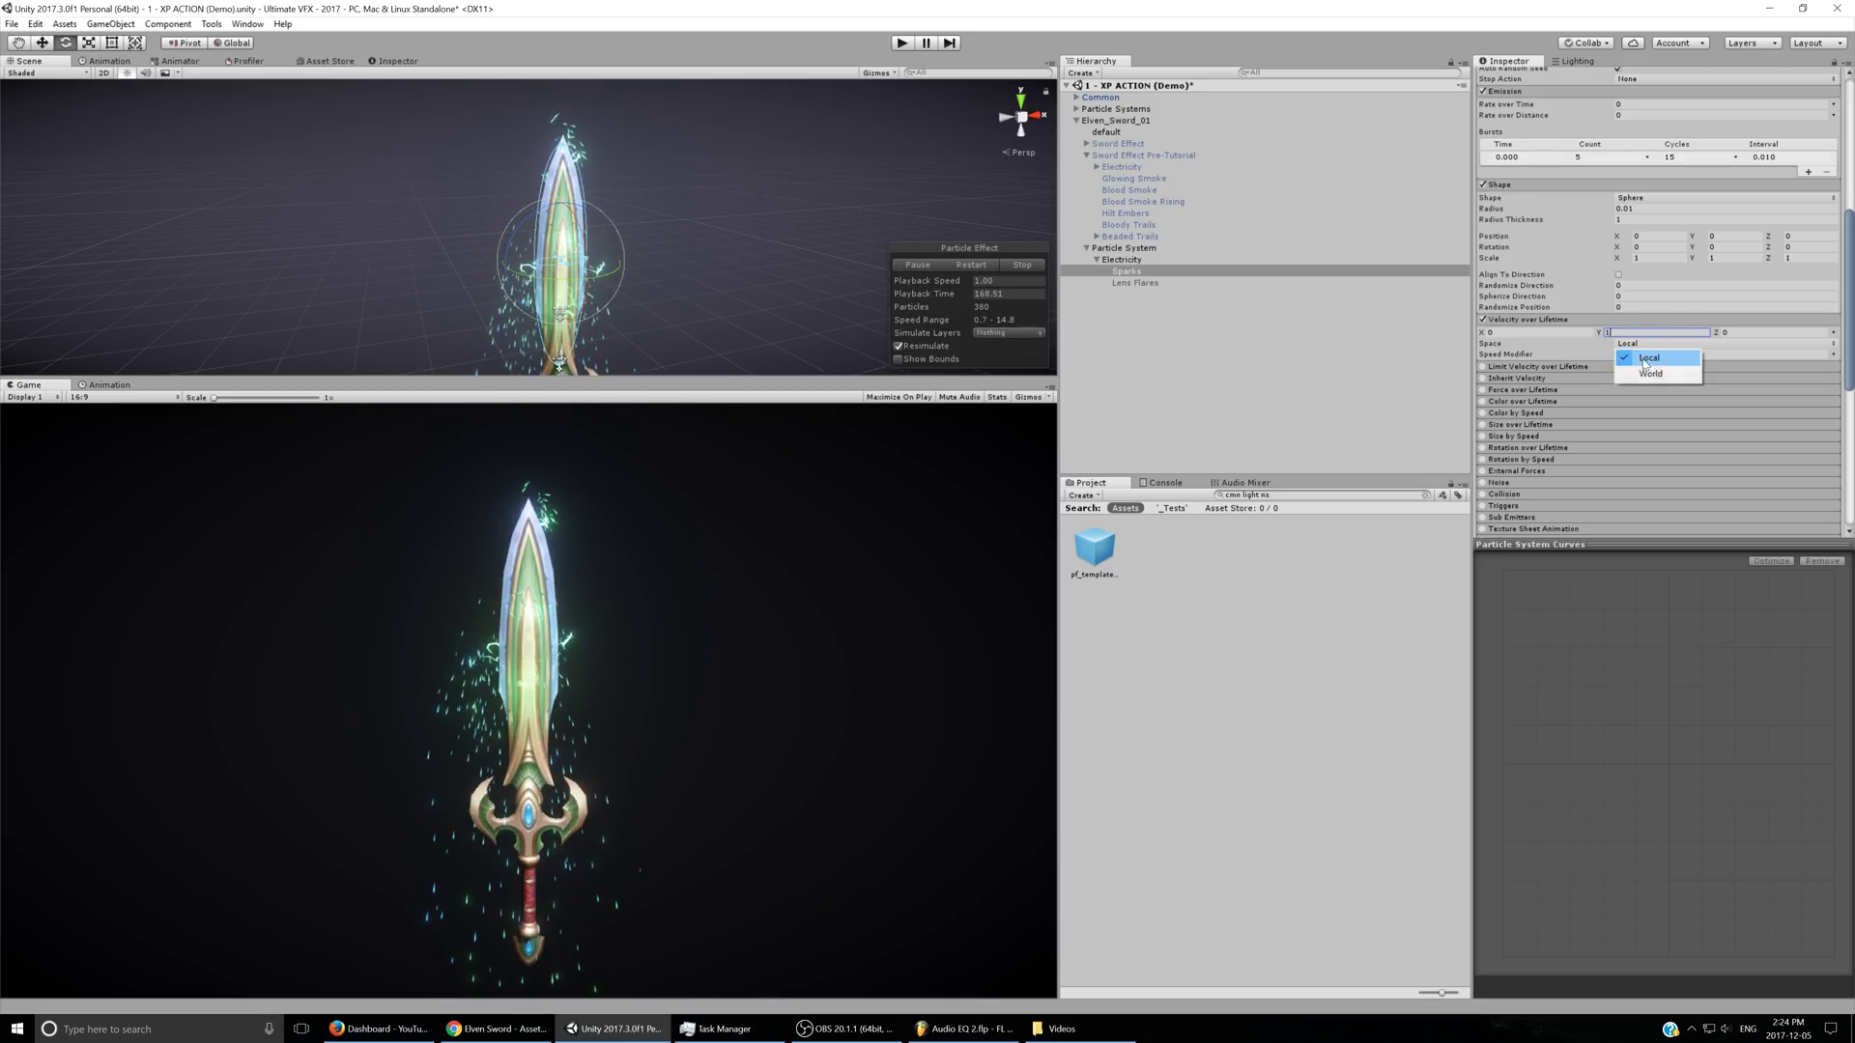
pyautogui.click(1642, 370)
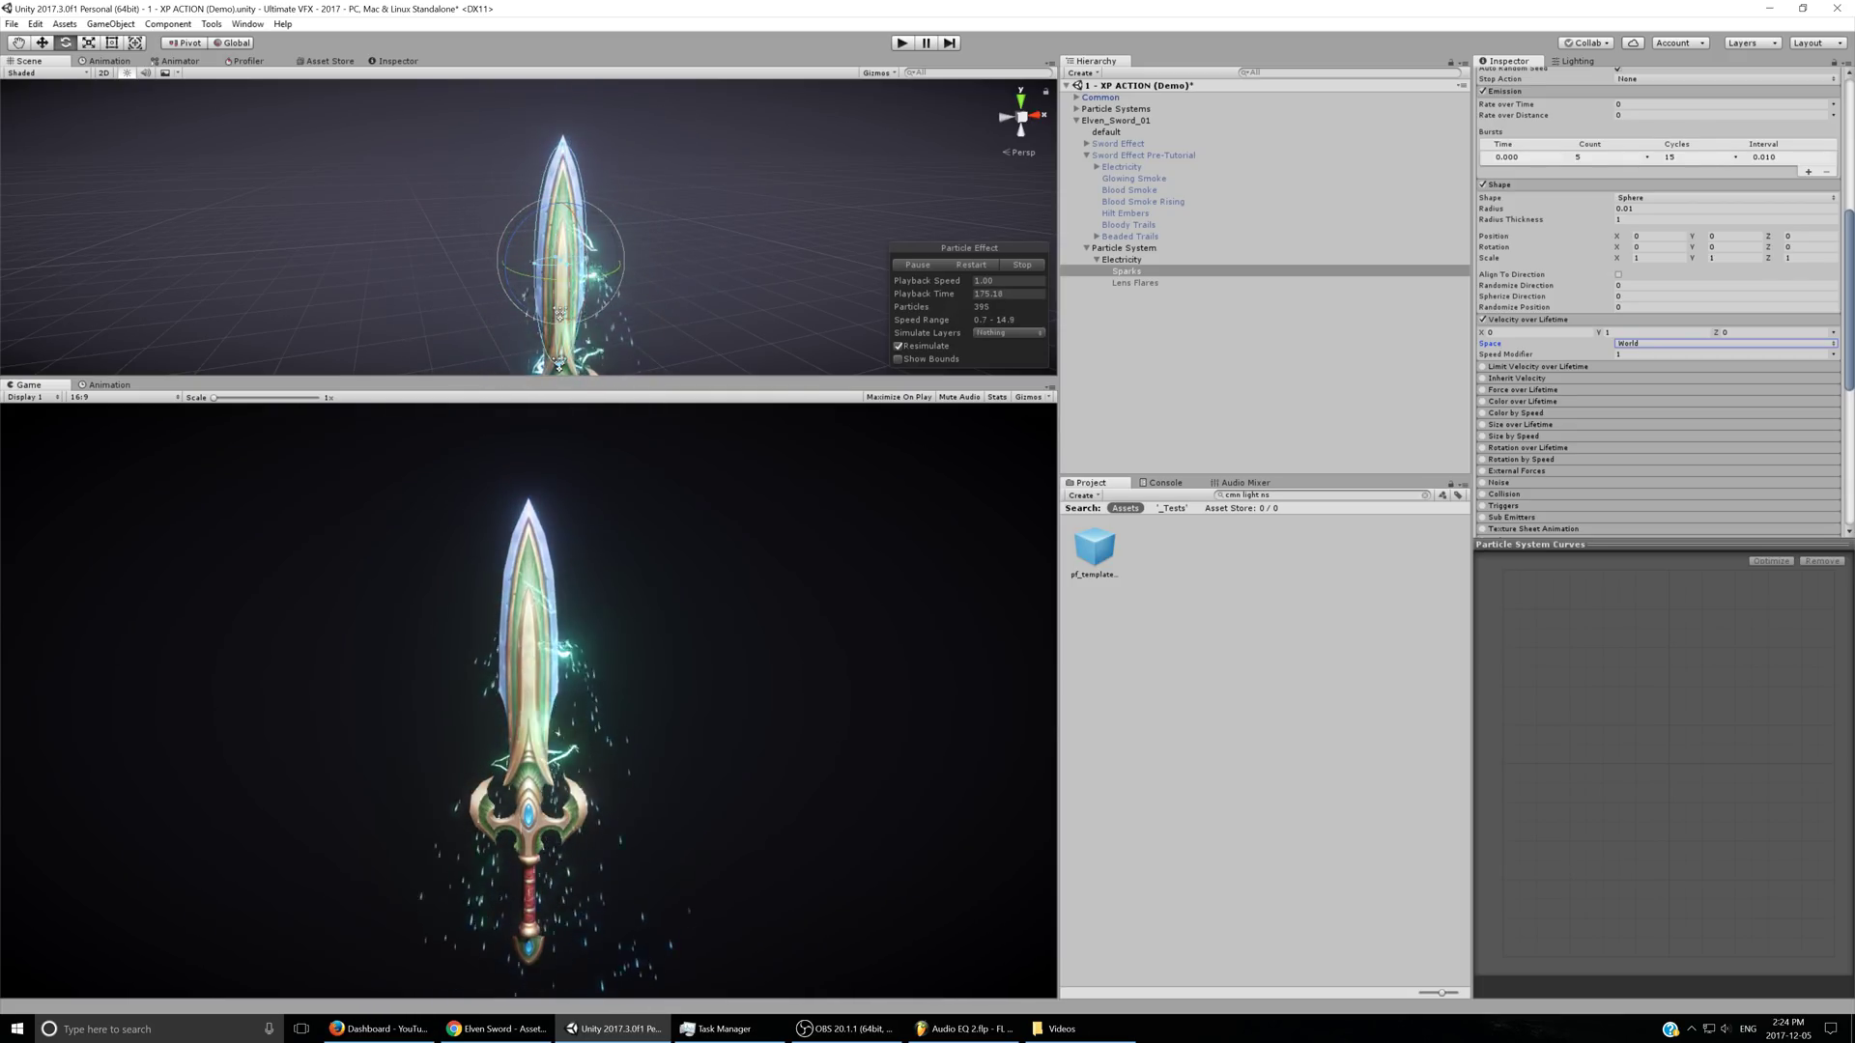
pyautogui.click(1619, 332)
pyautogui.write('2')
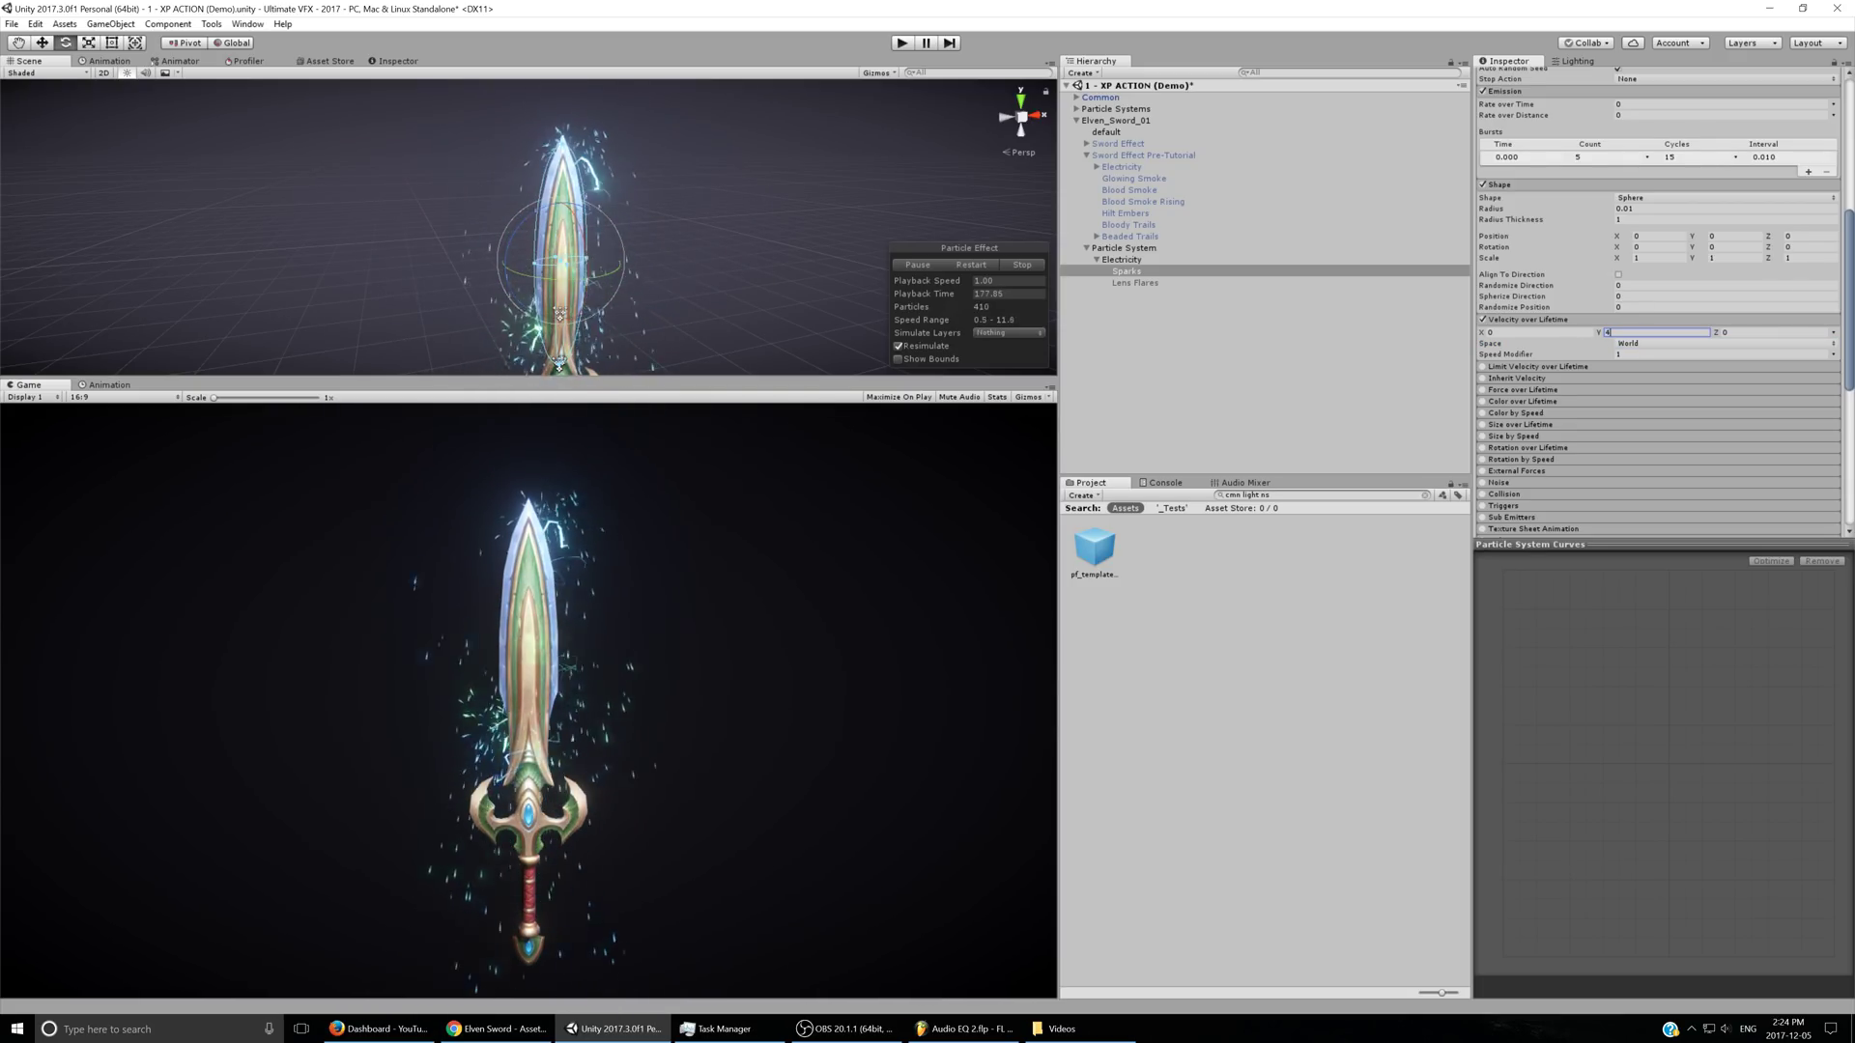
# - Randomize the start lifetime of Sparks between 0.5 and 1.5
pyautogui.scroll(4, 1655, 303)
pyautogui.scroll(3, 1656, 304)
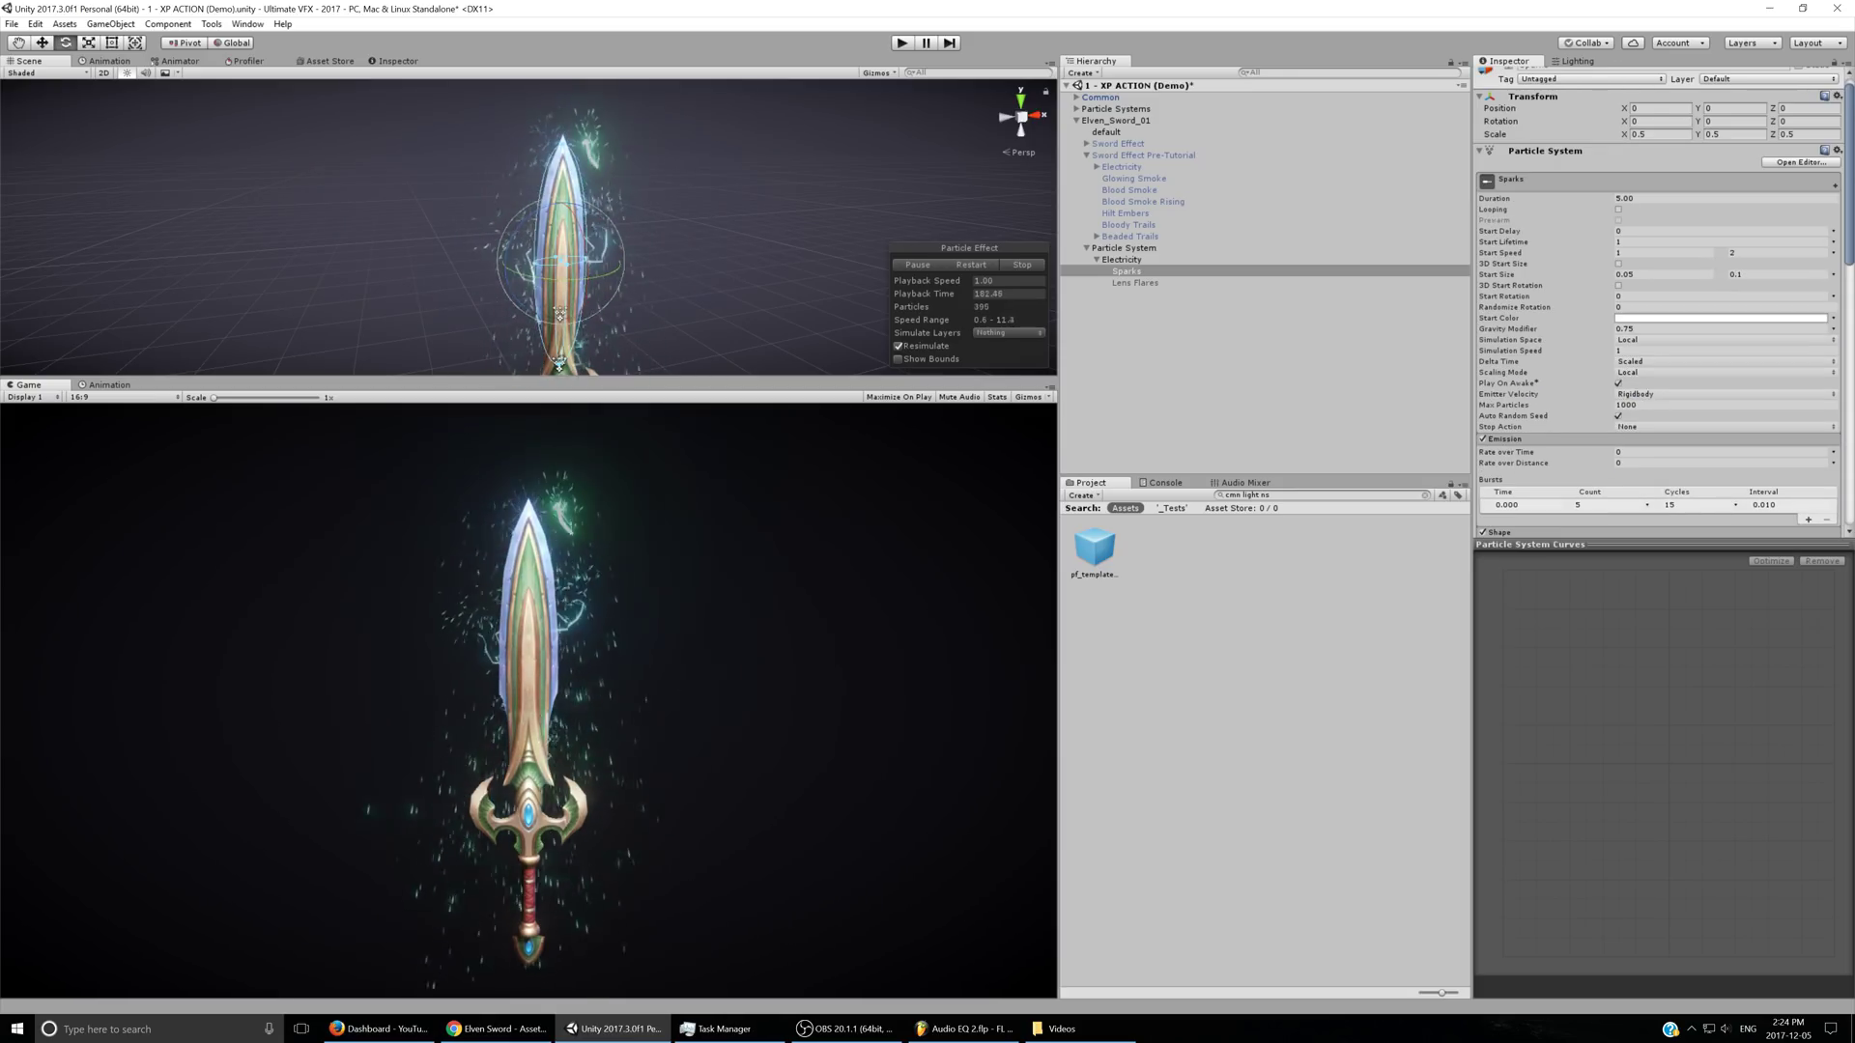
pyautogui.click(1833, 242)
pyautogui.click(1739, 288)
pyautogui.click(1662, 242)
pyautogui.write('05')
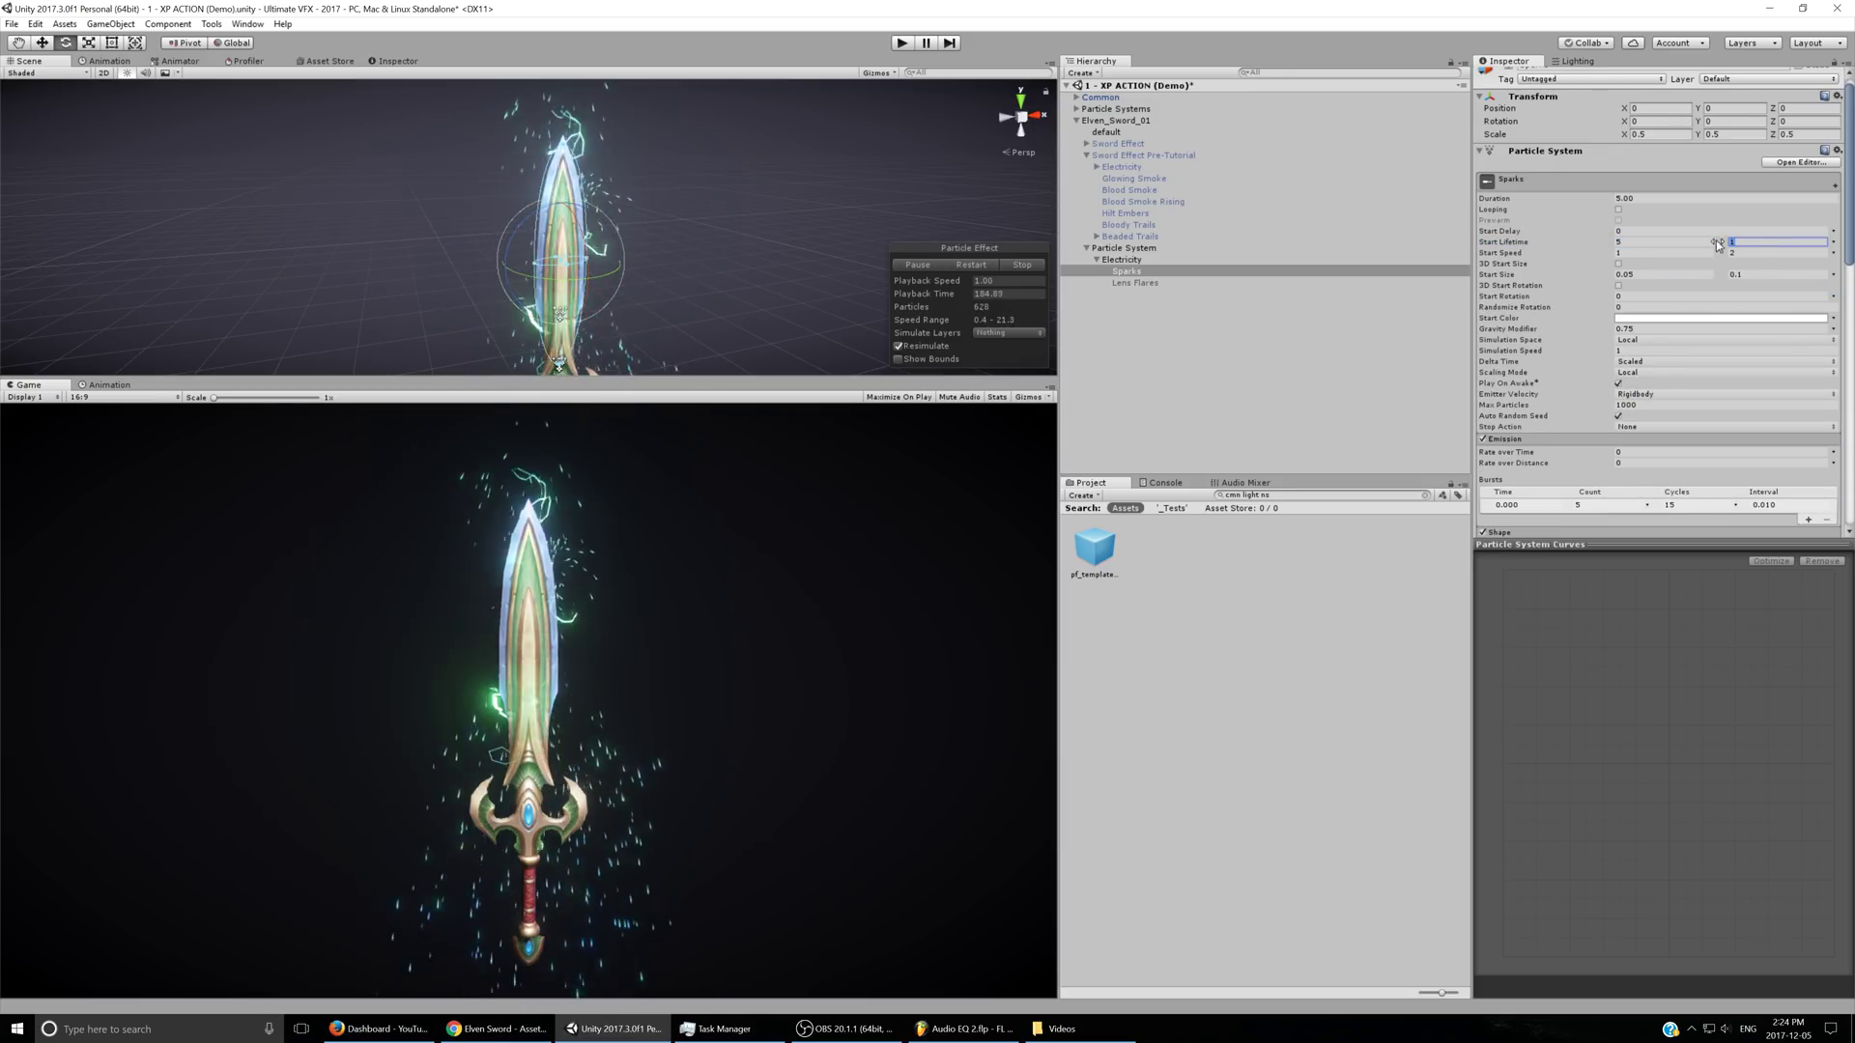
pyautogui.click(1742, 240)
pyautogui.write('2')
pyautogui.moveTo(1742, 241); pyautogui.dragTo(1702, 245)
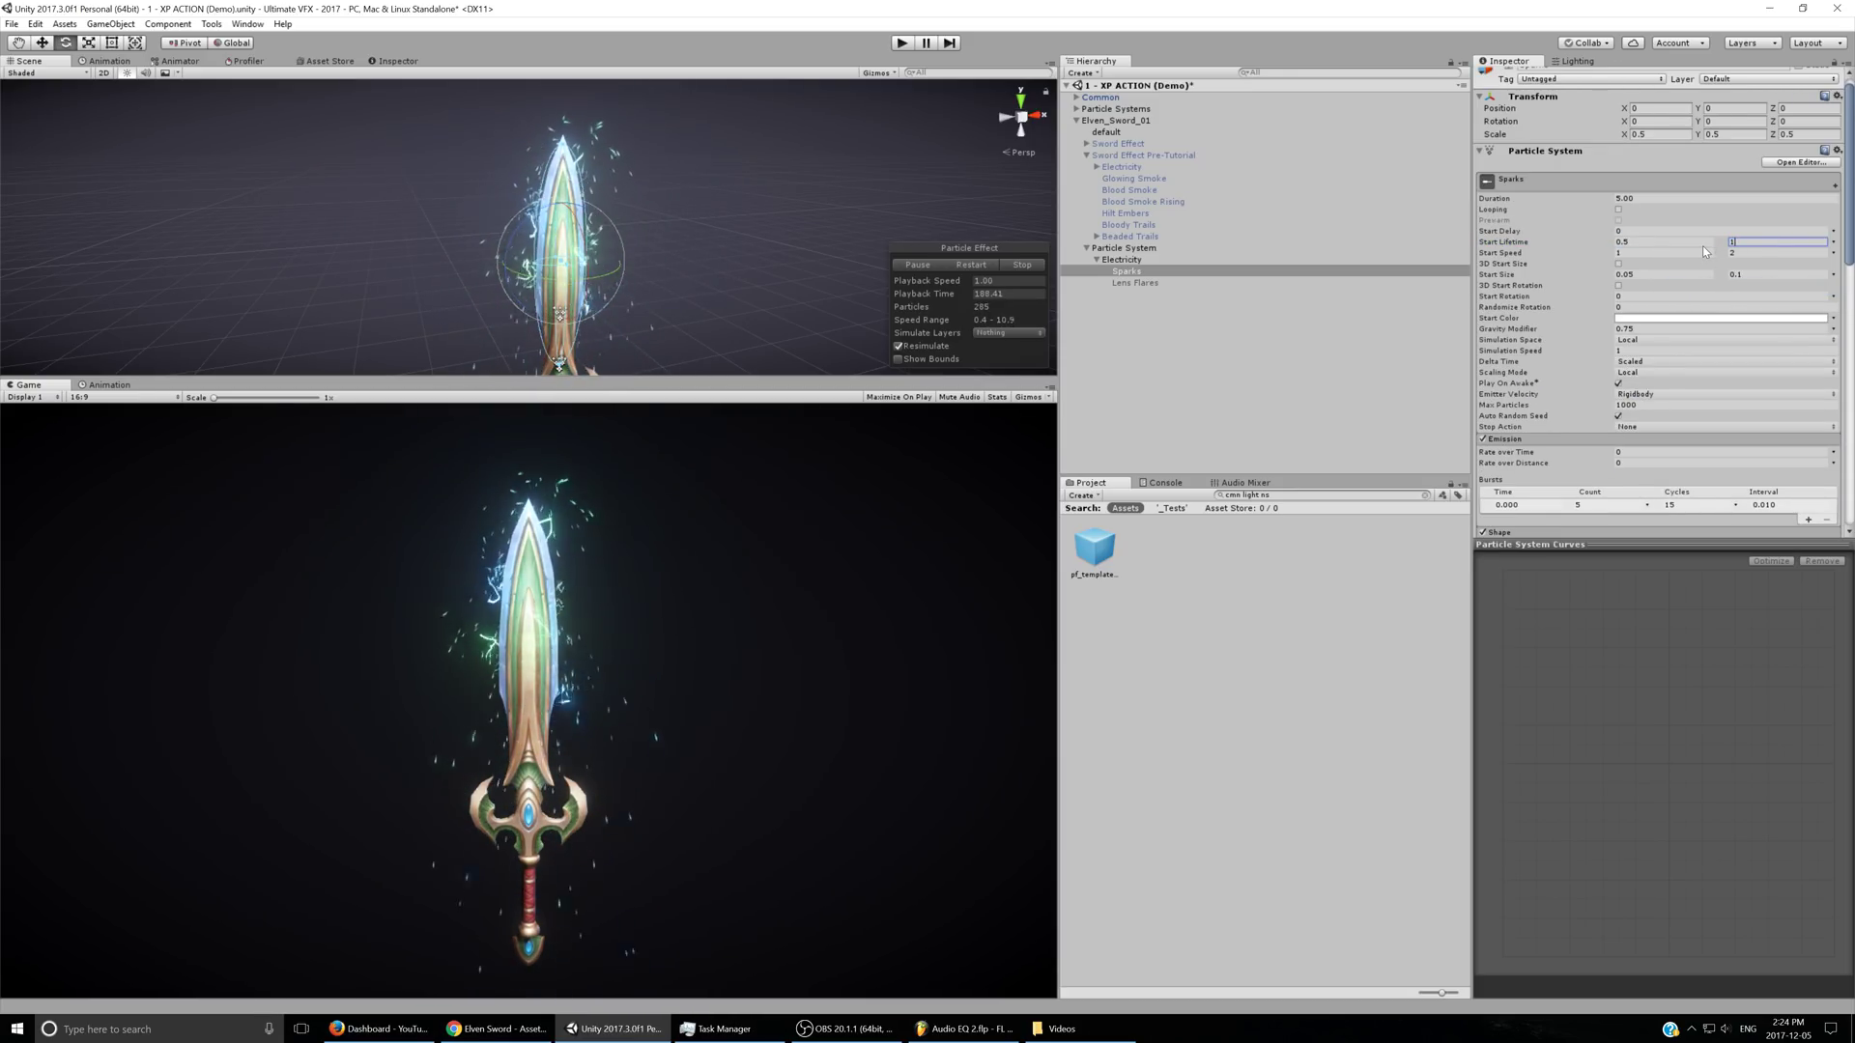
pyautogui.write('1.5')
# - Try a burst count of 10 on Sparks, return it to 5, and set the burst cycles to 10
pyautogui.click(1607, 504)
pyautogui.write('10')
pyautogui.press('BackSpace')
pyautogui.press('BackSpace')
pyautogui.write('5')
pyautogui.press('Tab')
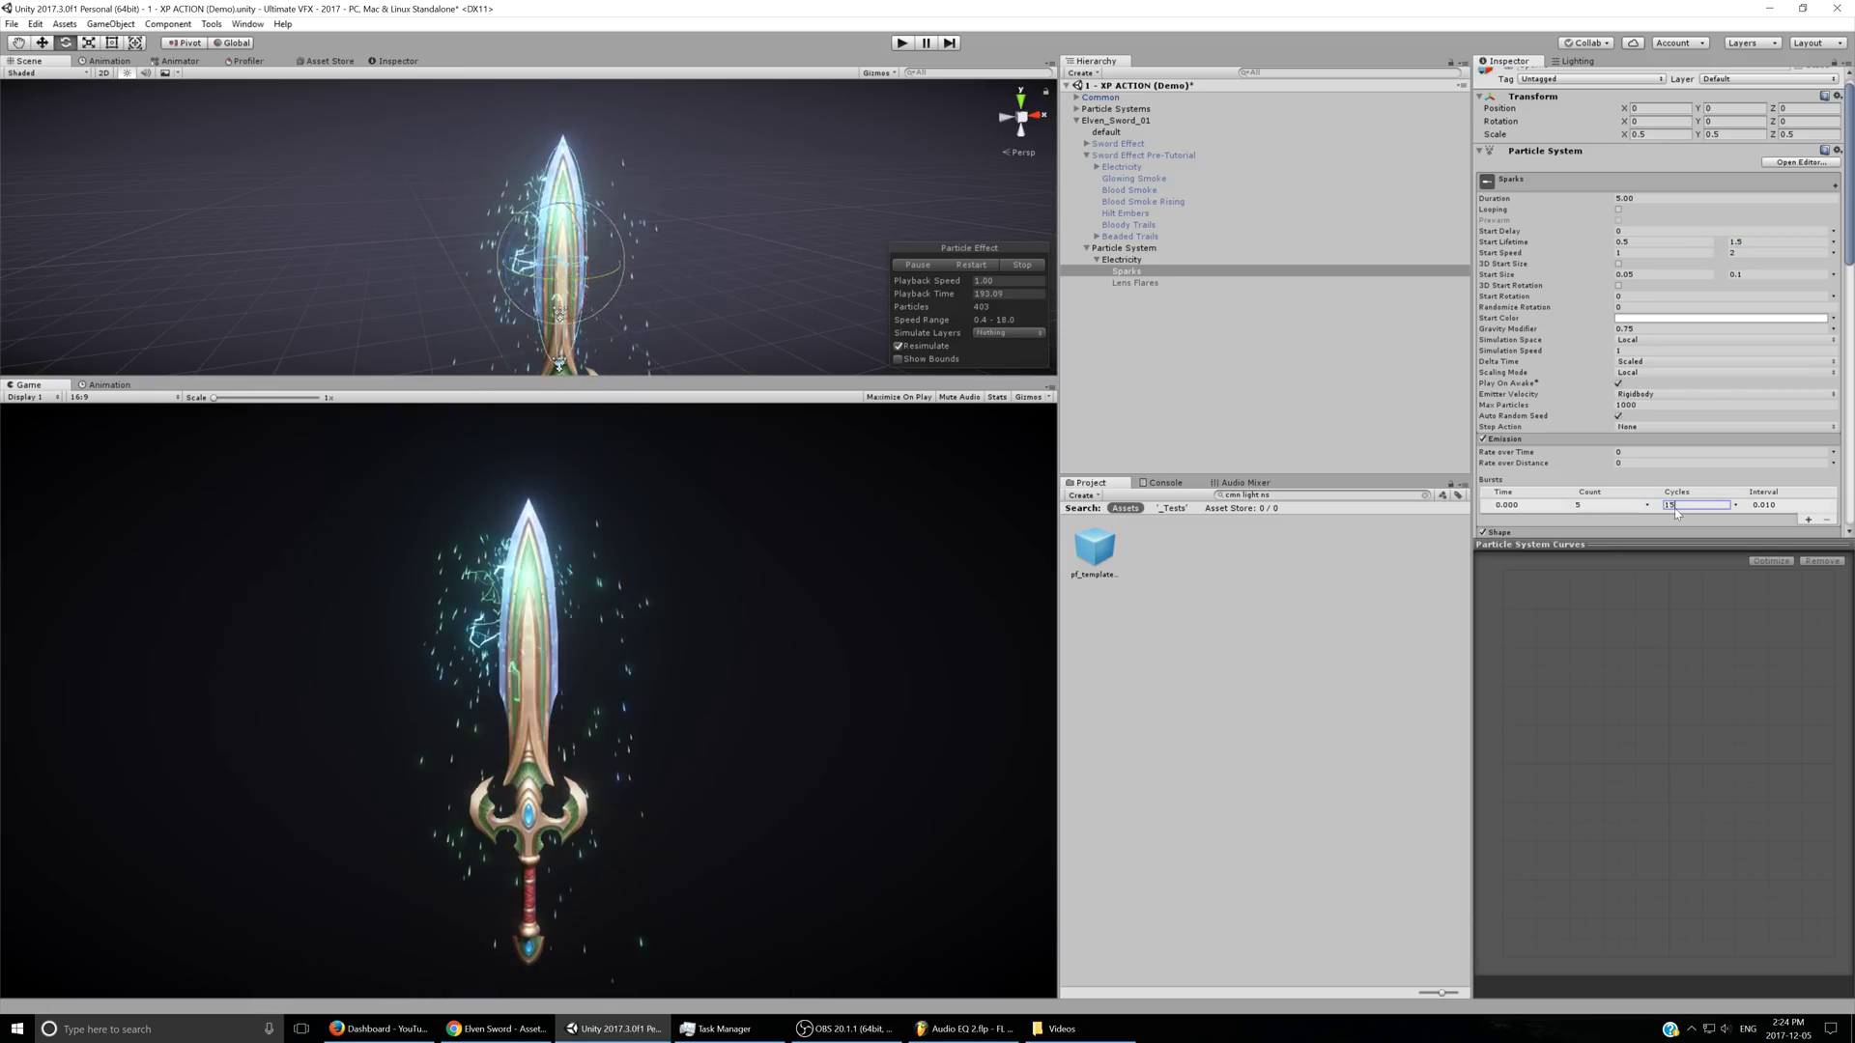
pyautogui.write('10')
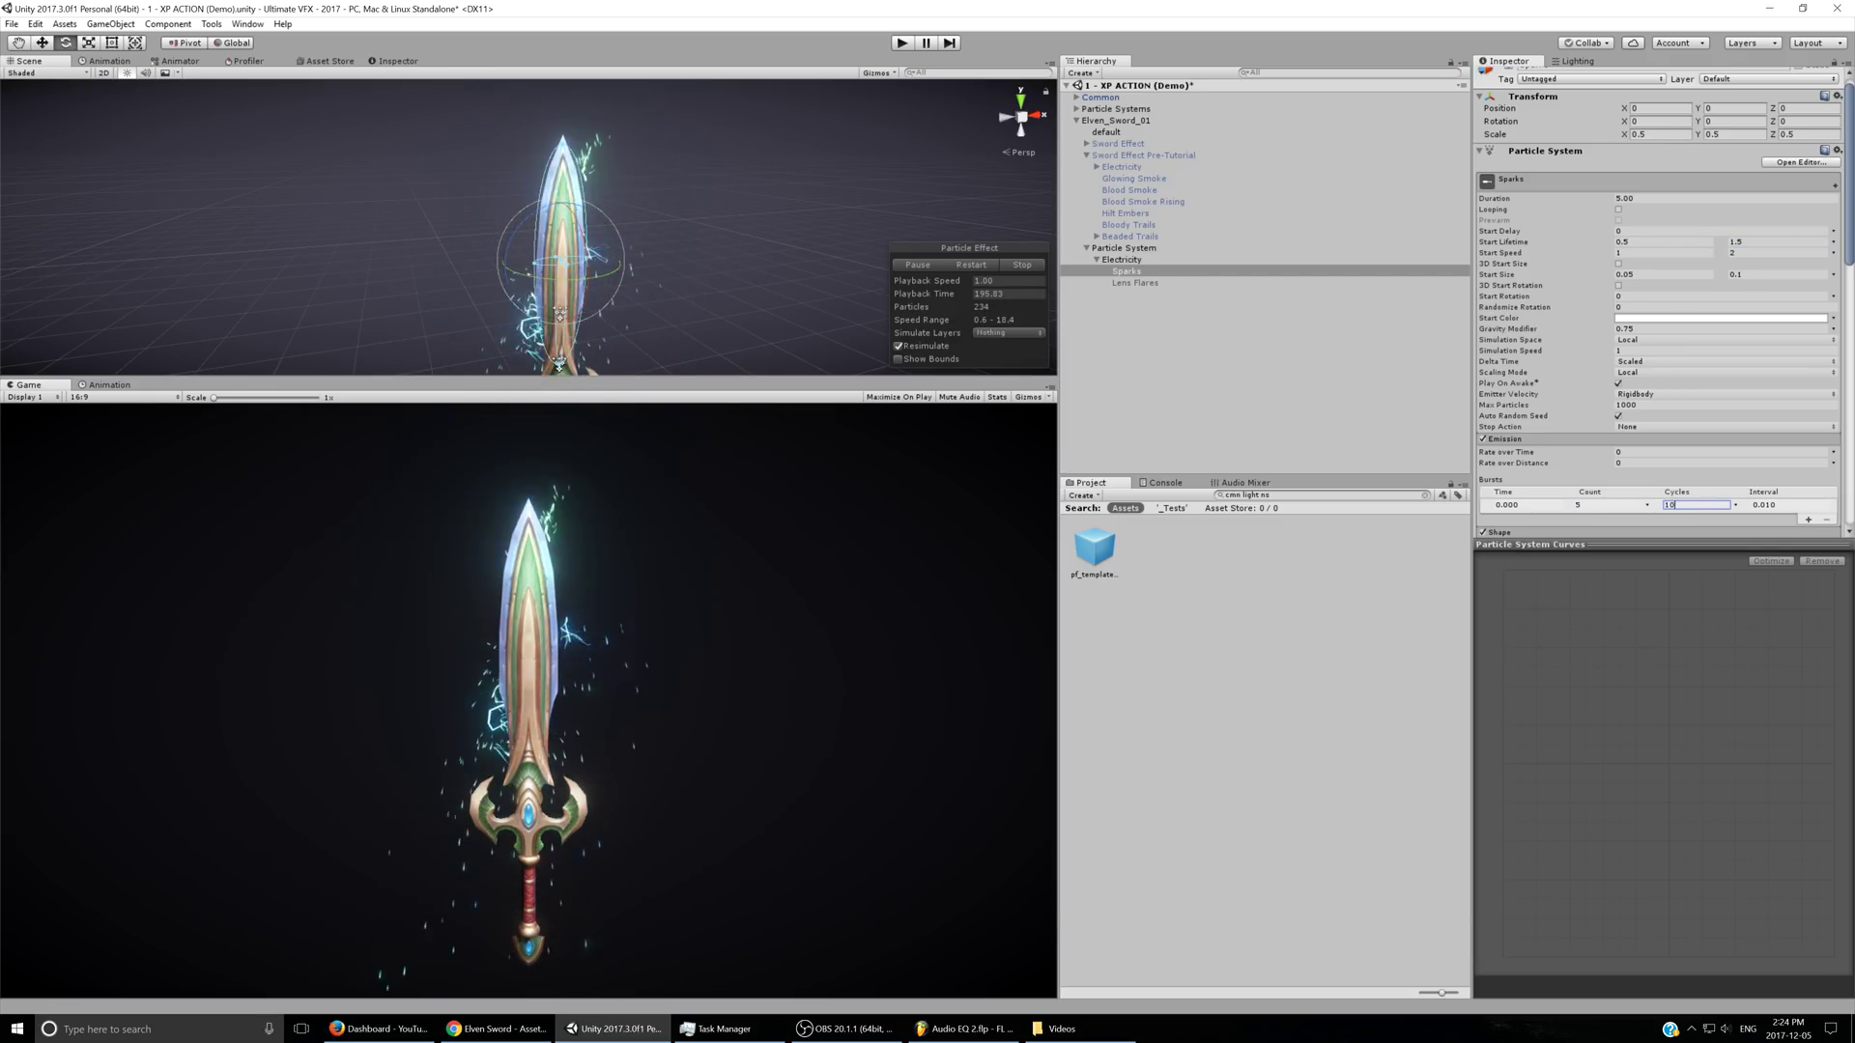
# - Try a maximum start size of 0.2 on Sparks, then restore it to 0.1
pyautogui.click(1739, 276)
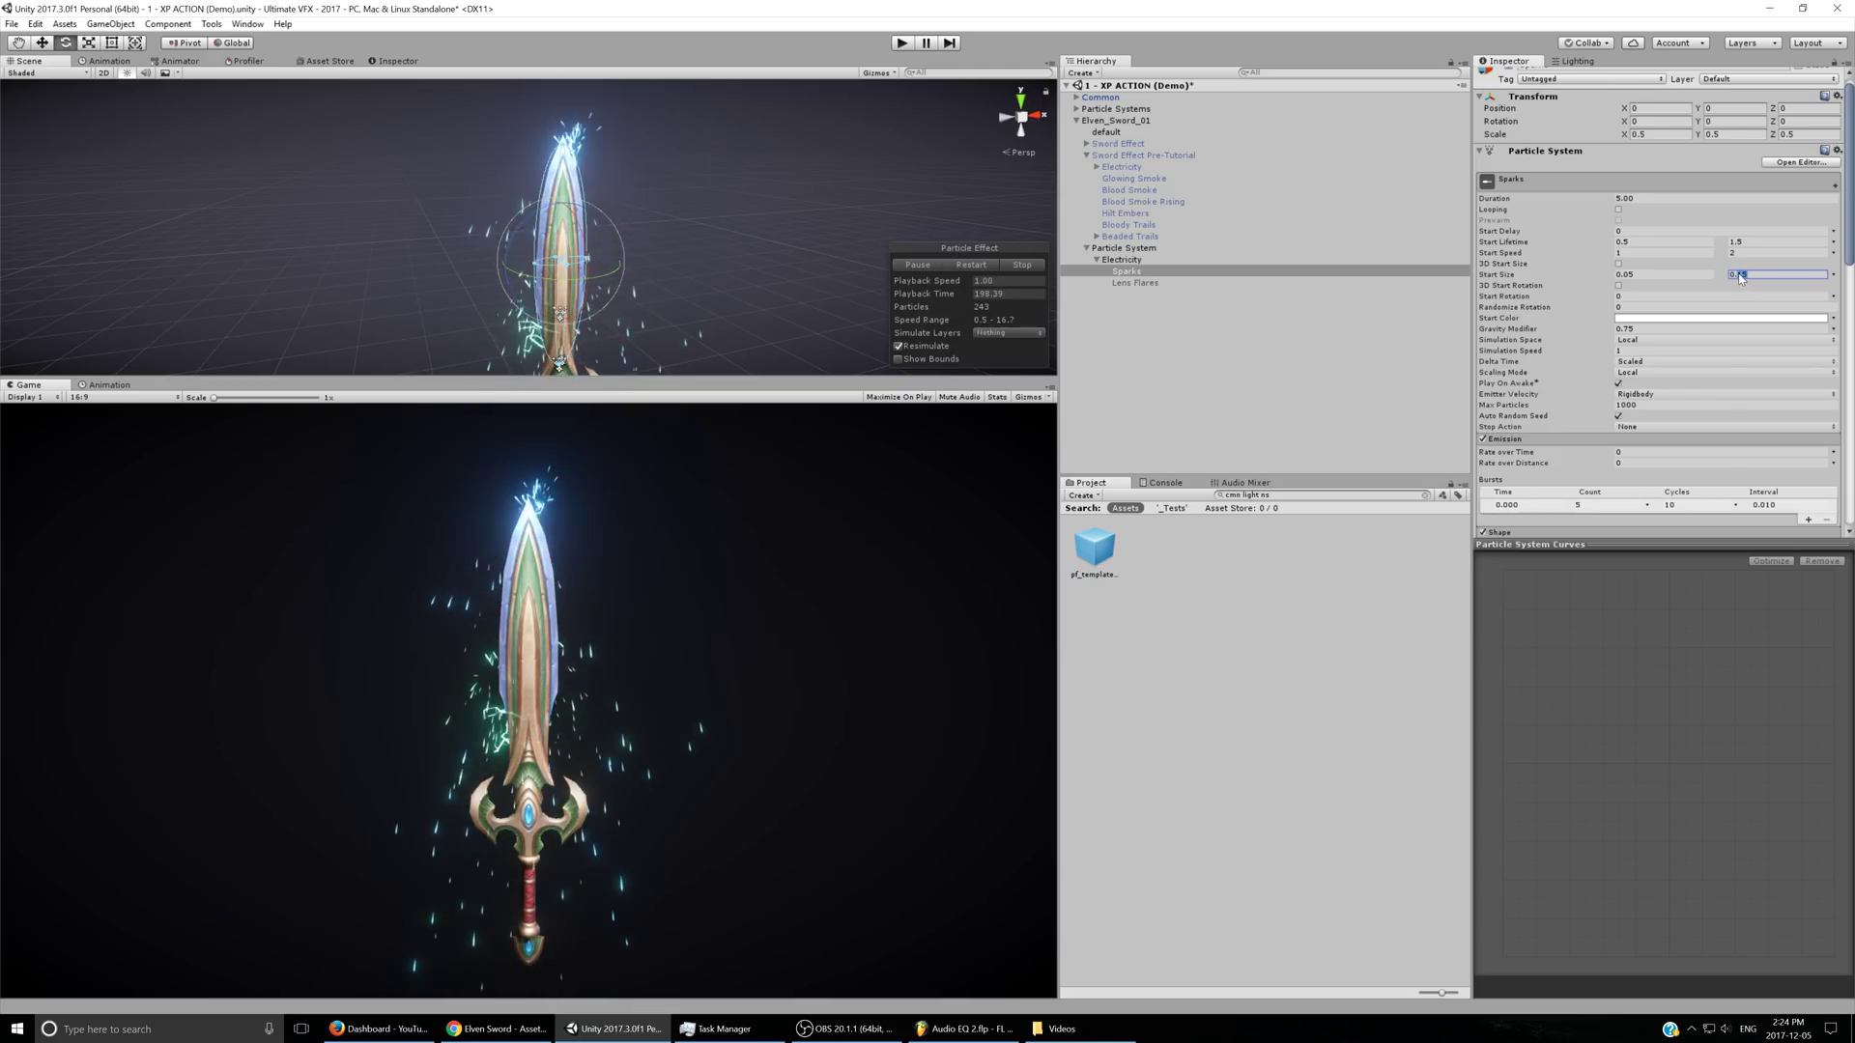
pyautogui.write('2')
pyautogui.moveTo(1749, 276); pyautogui.dragTo(1739, 276)
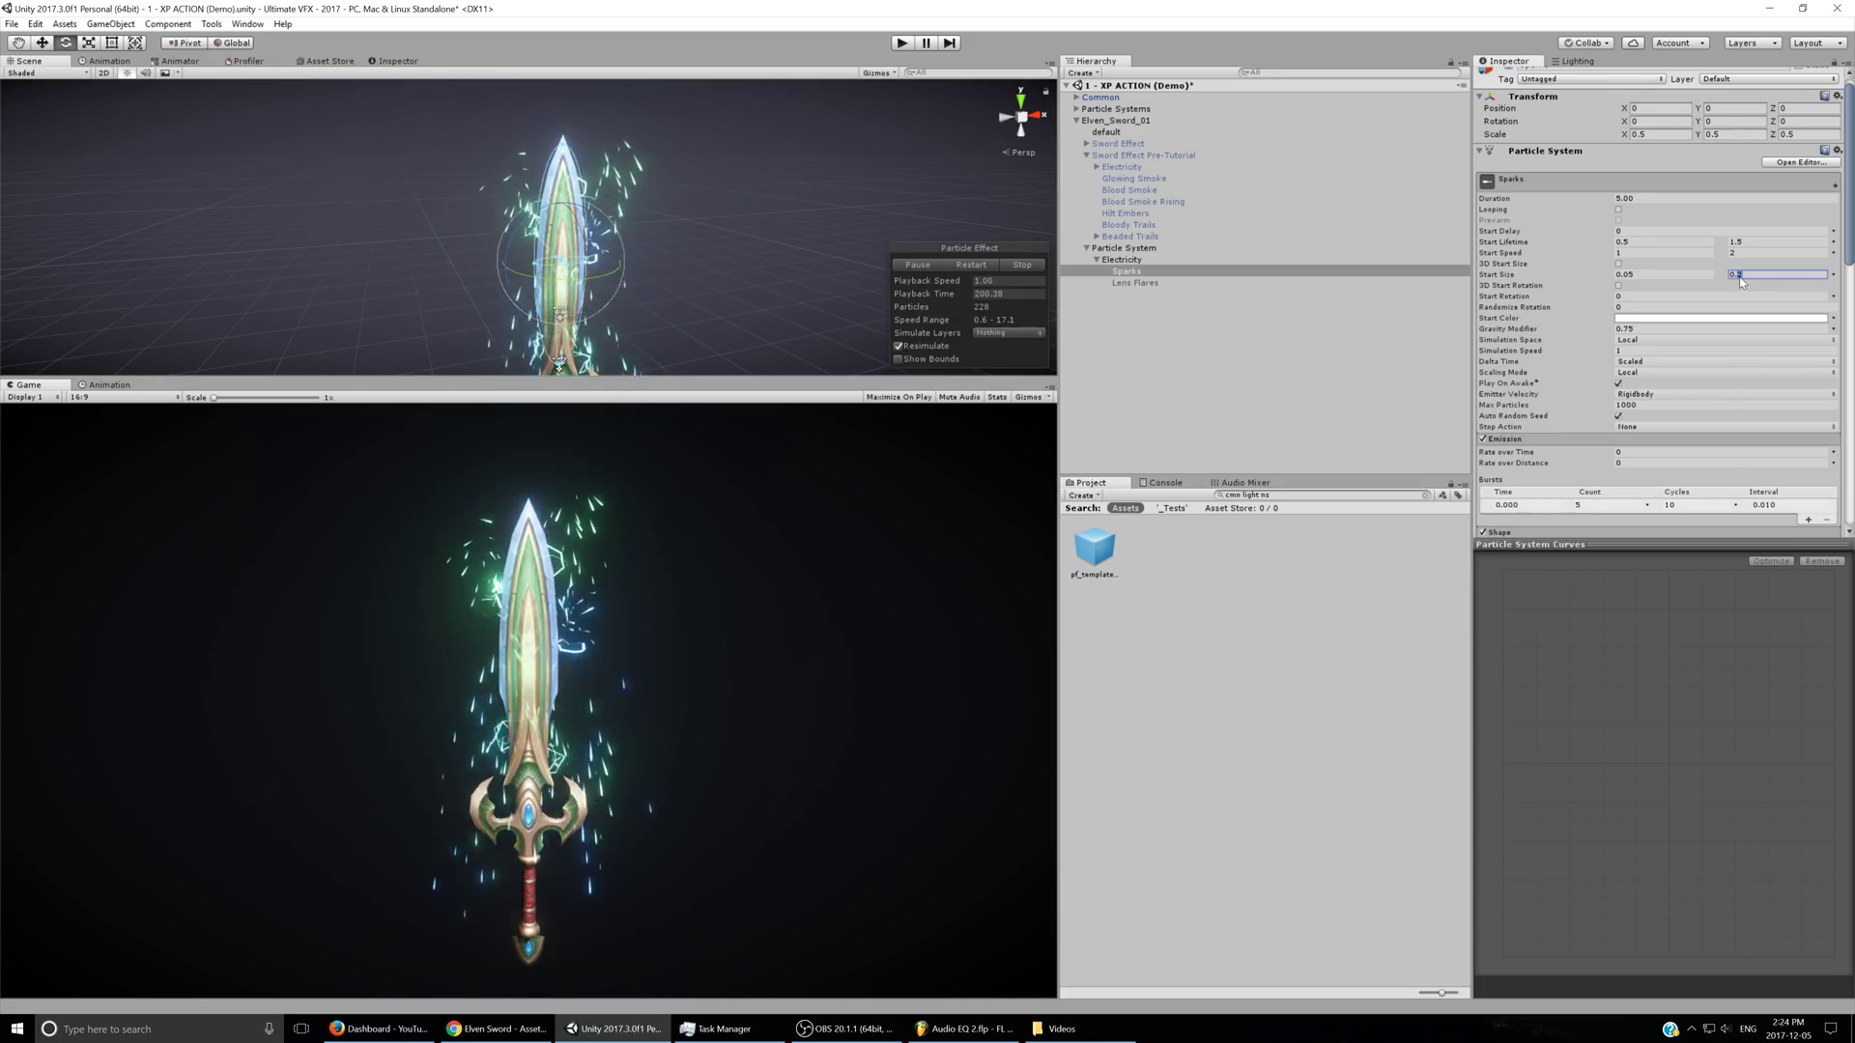
pyautogui.write('0.1')
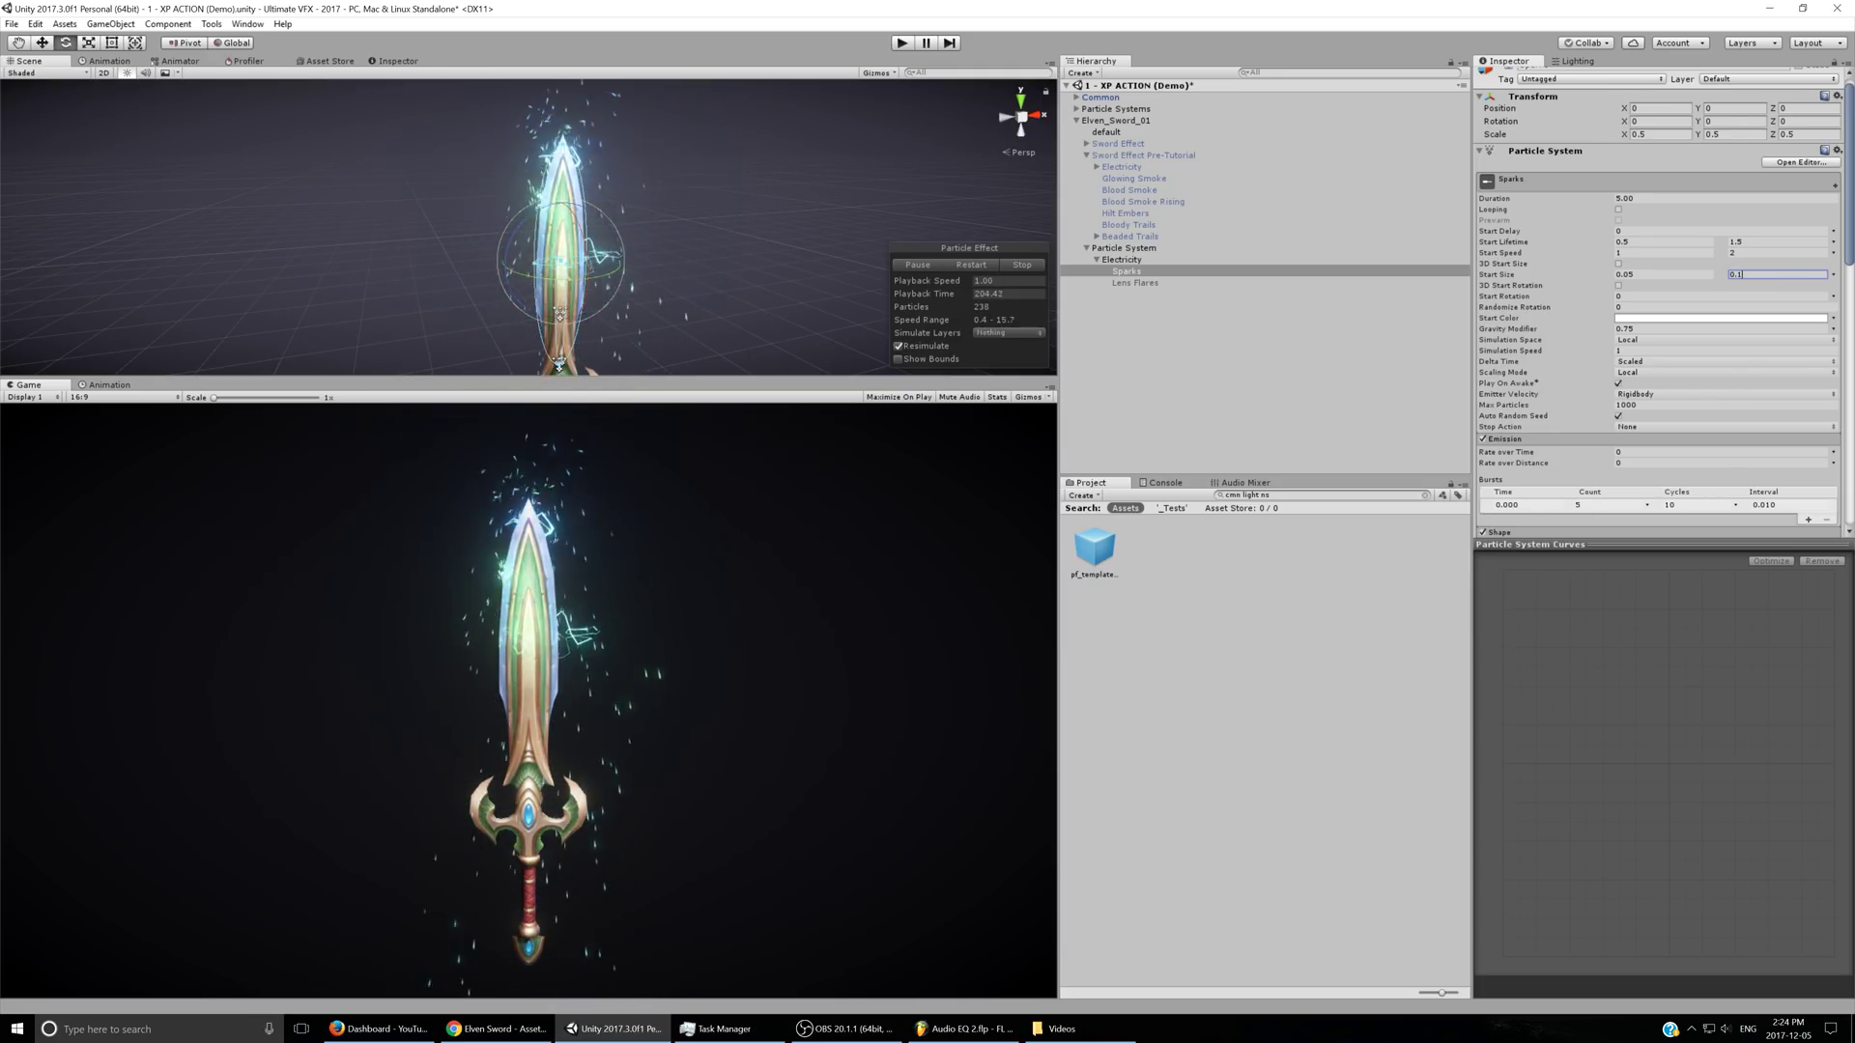
# - Play the scene, rotate the Elven Sword to test how the sparks move with it, and undo the rotation
pyautogui.click(902, 44)
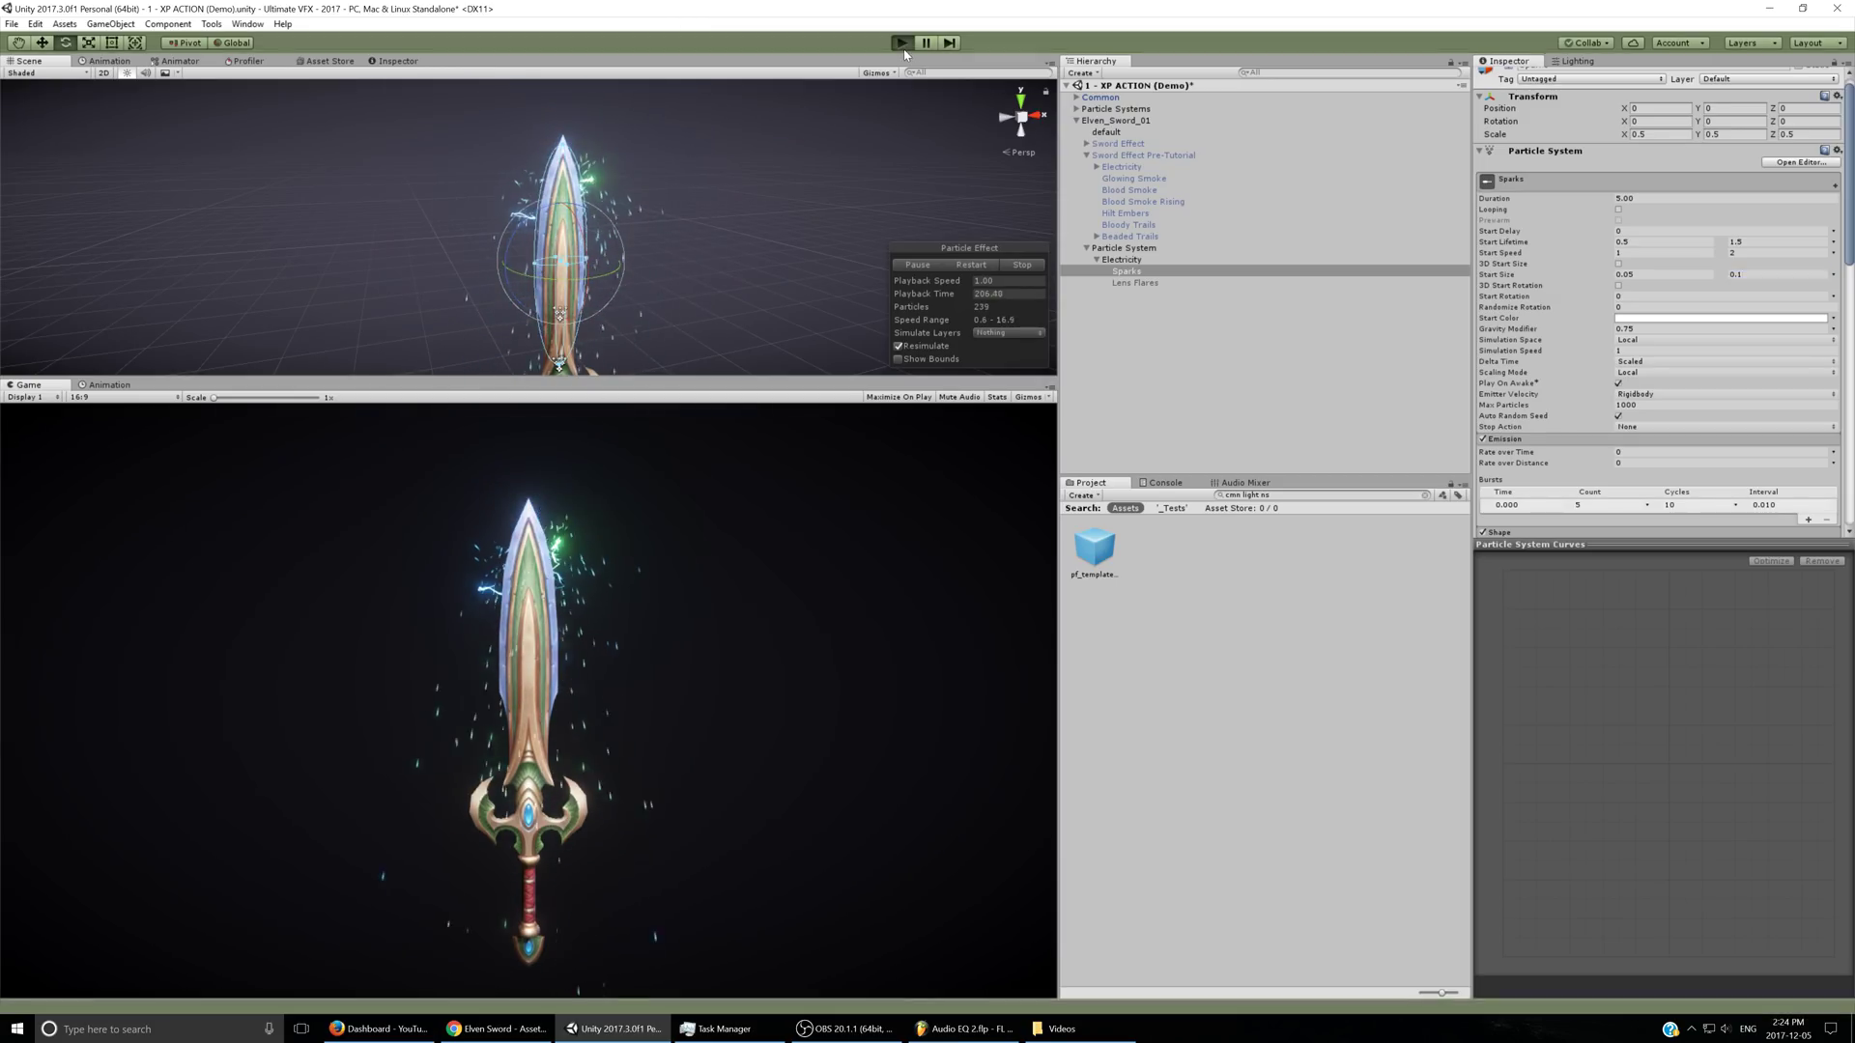
pyautogui.click(1119, 120)
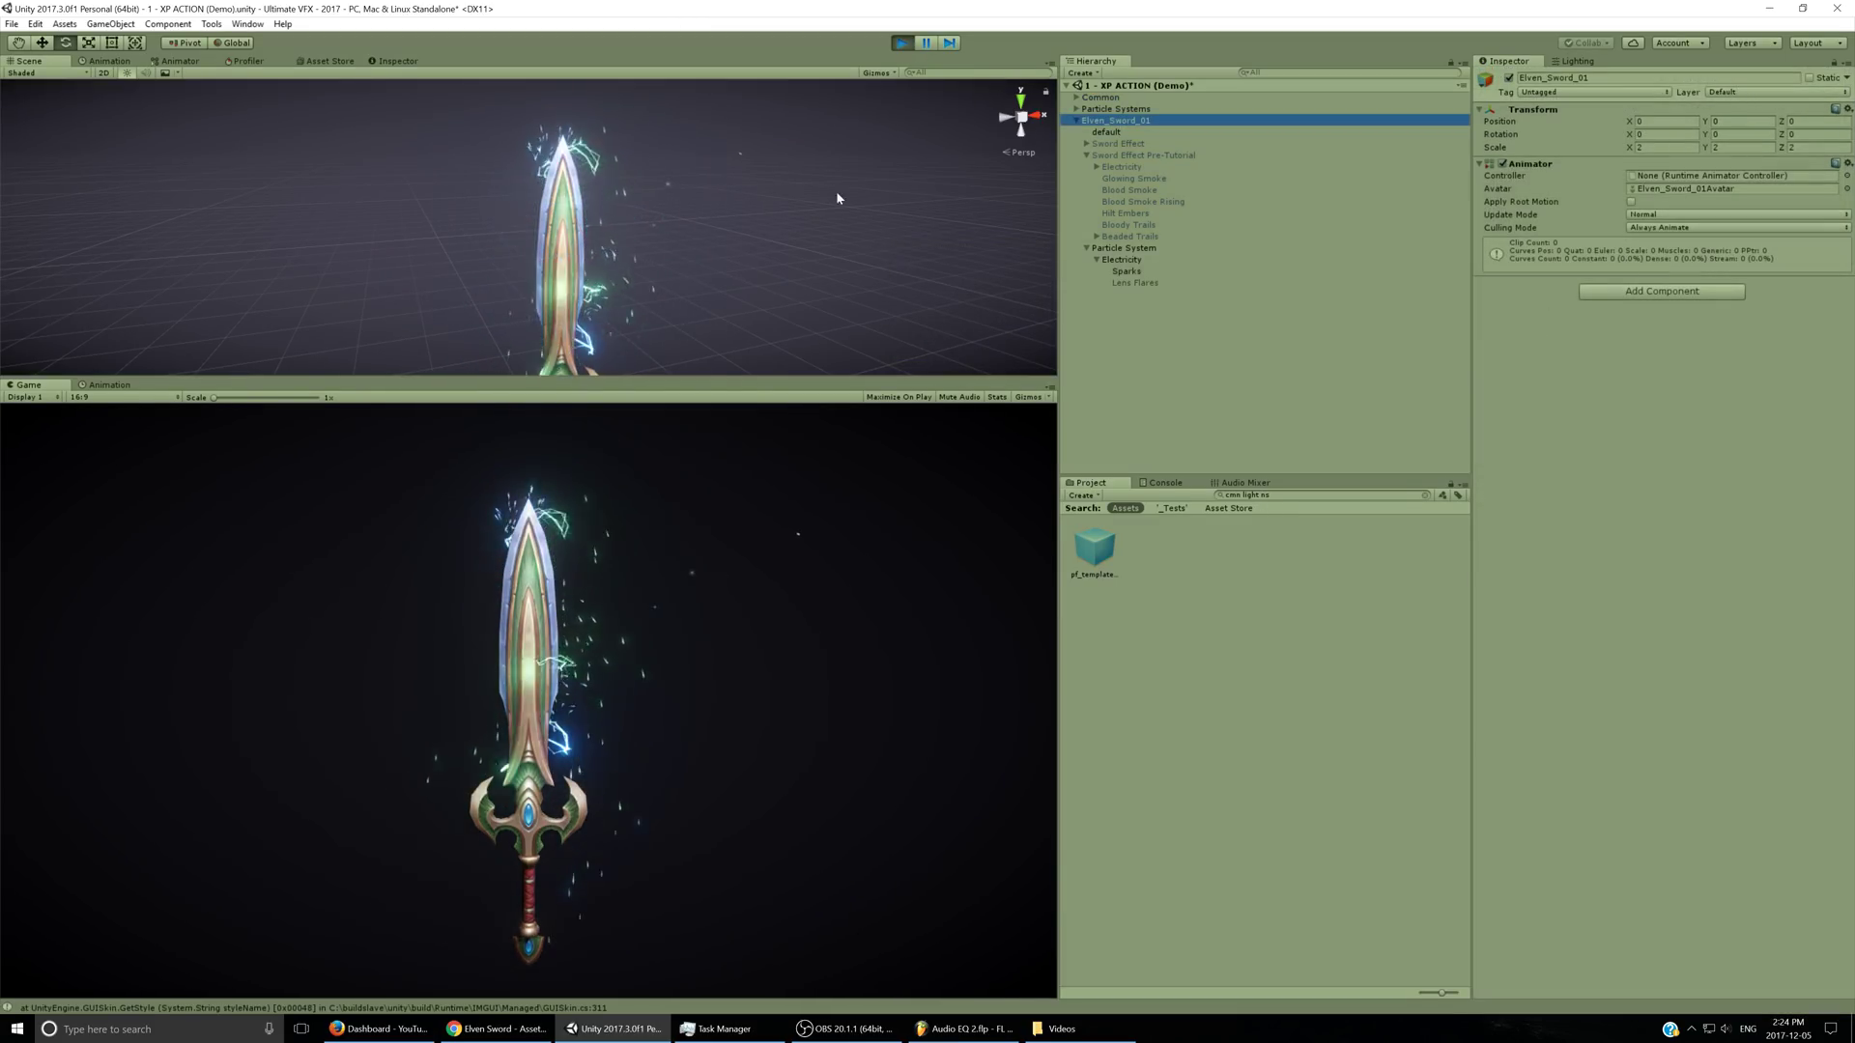
pyautogui.scroll(-4, 585, 232)
pyautogui.moveTo(495, 306); pyautogui.dragTo(674, 320)
pyautogui.hotkey('ctrl', 'z')
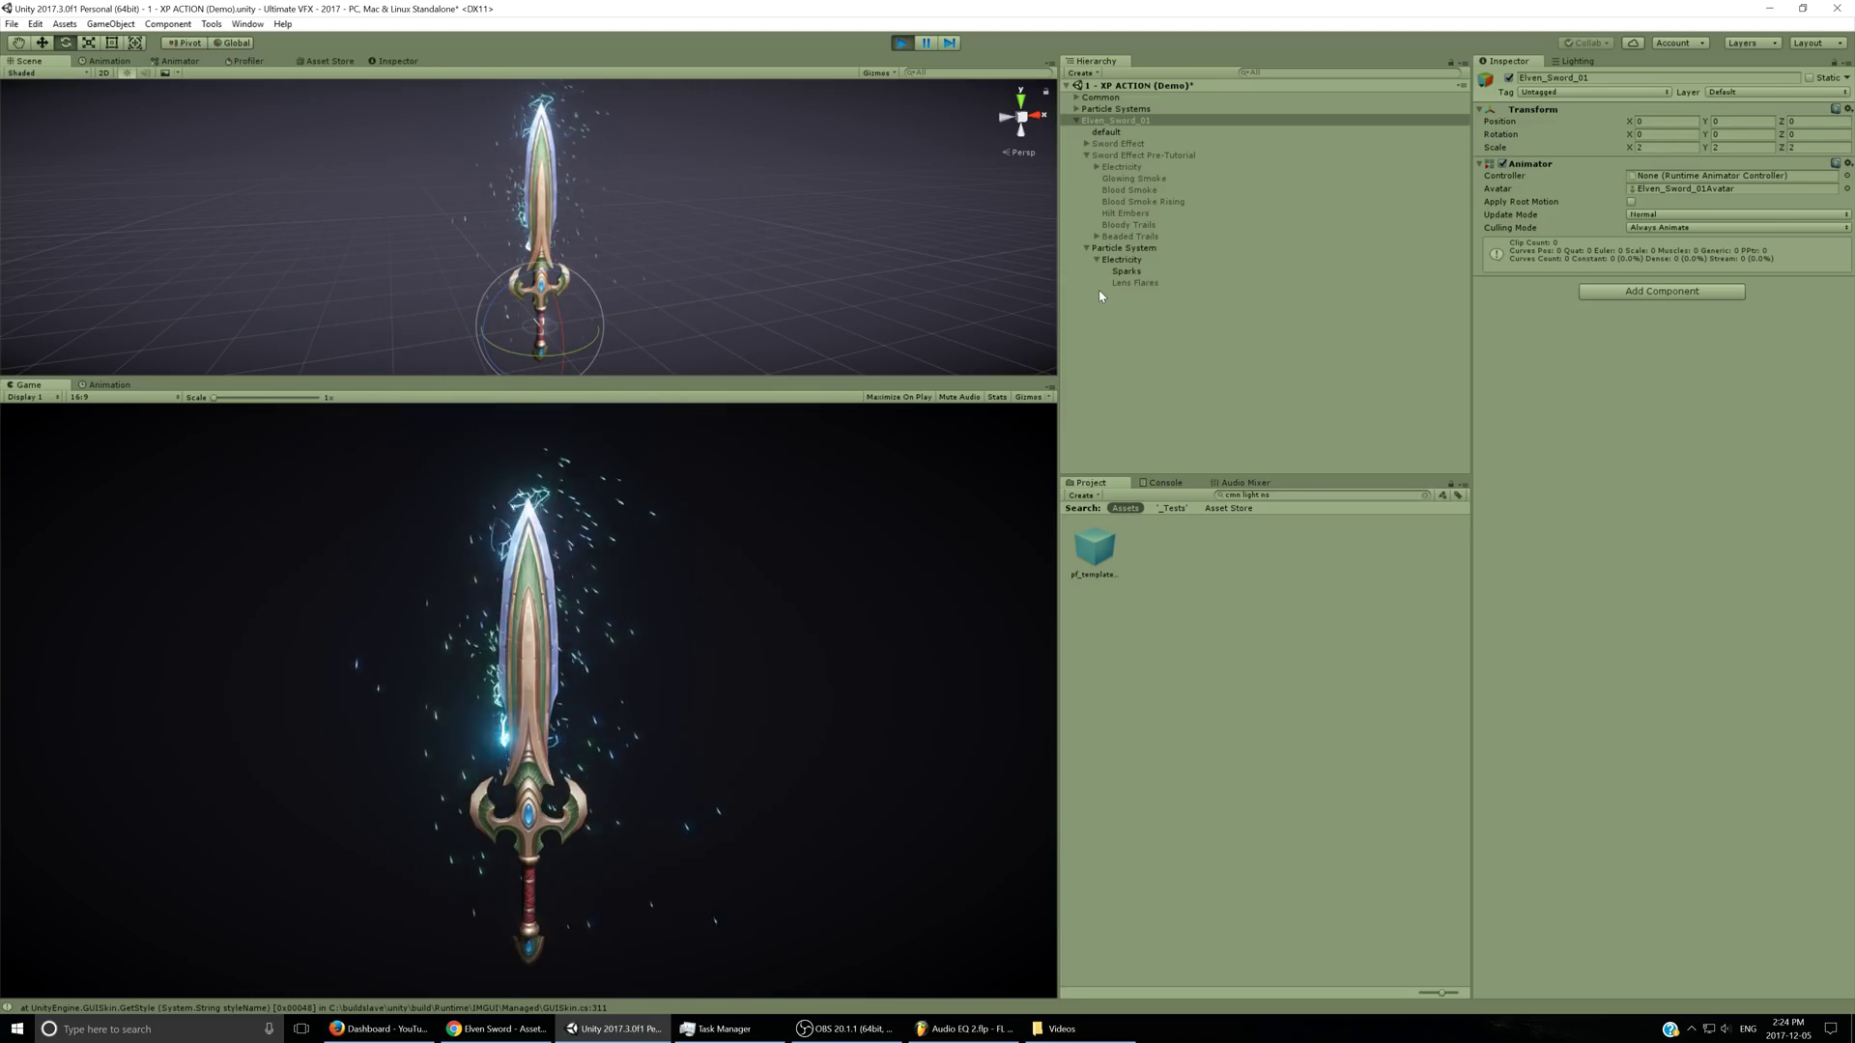
# - Stop playing the scene and set the simulation space of Sparks to World
pyautogui.click(1154, 271)
pyautogui.click(898, 43)
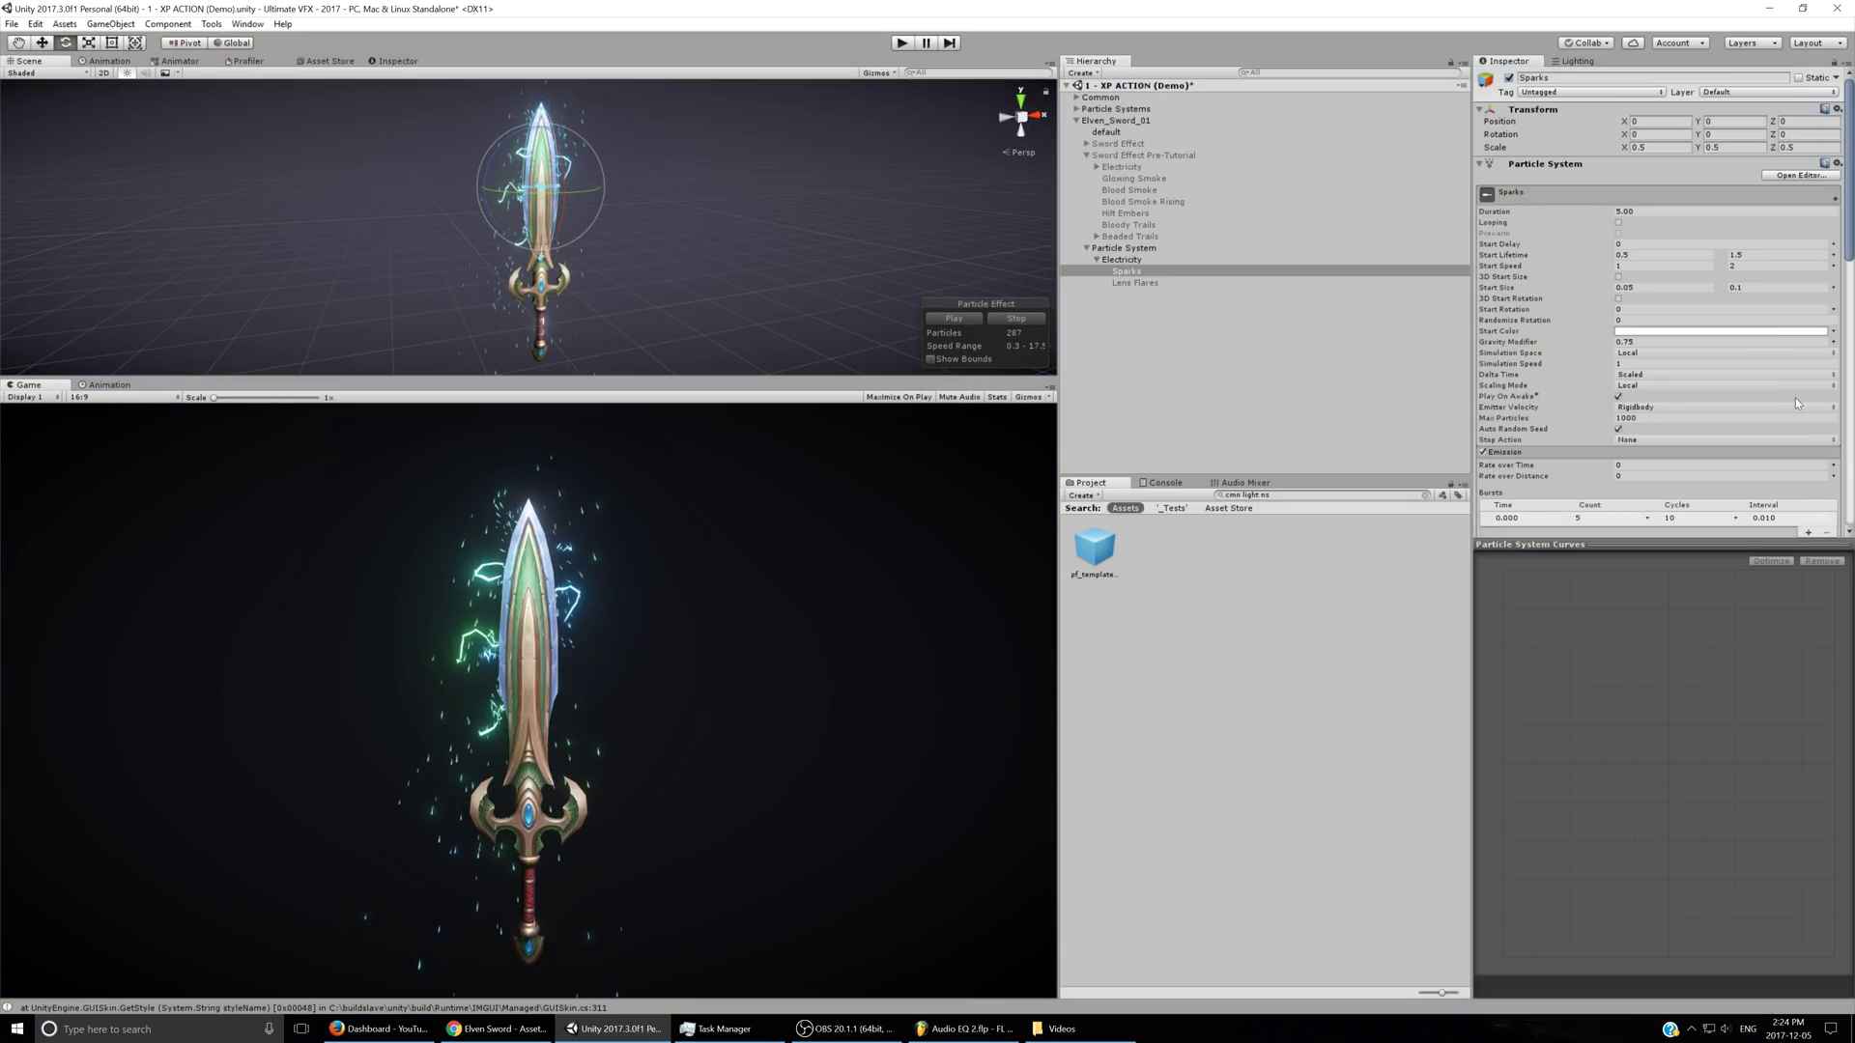
# - Play the scene again and rotate the Elven Sword about 49 degrees around Z to test the world-space sparks
pyautogui.click(904, 43)
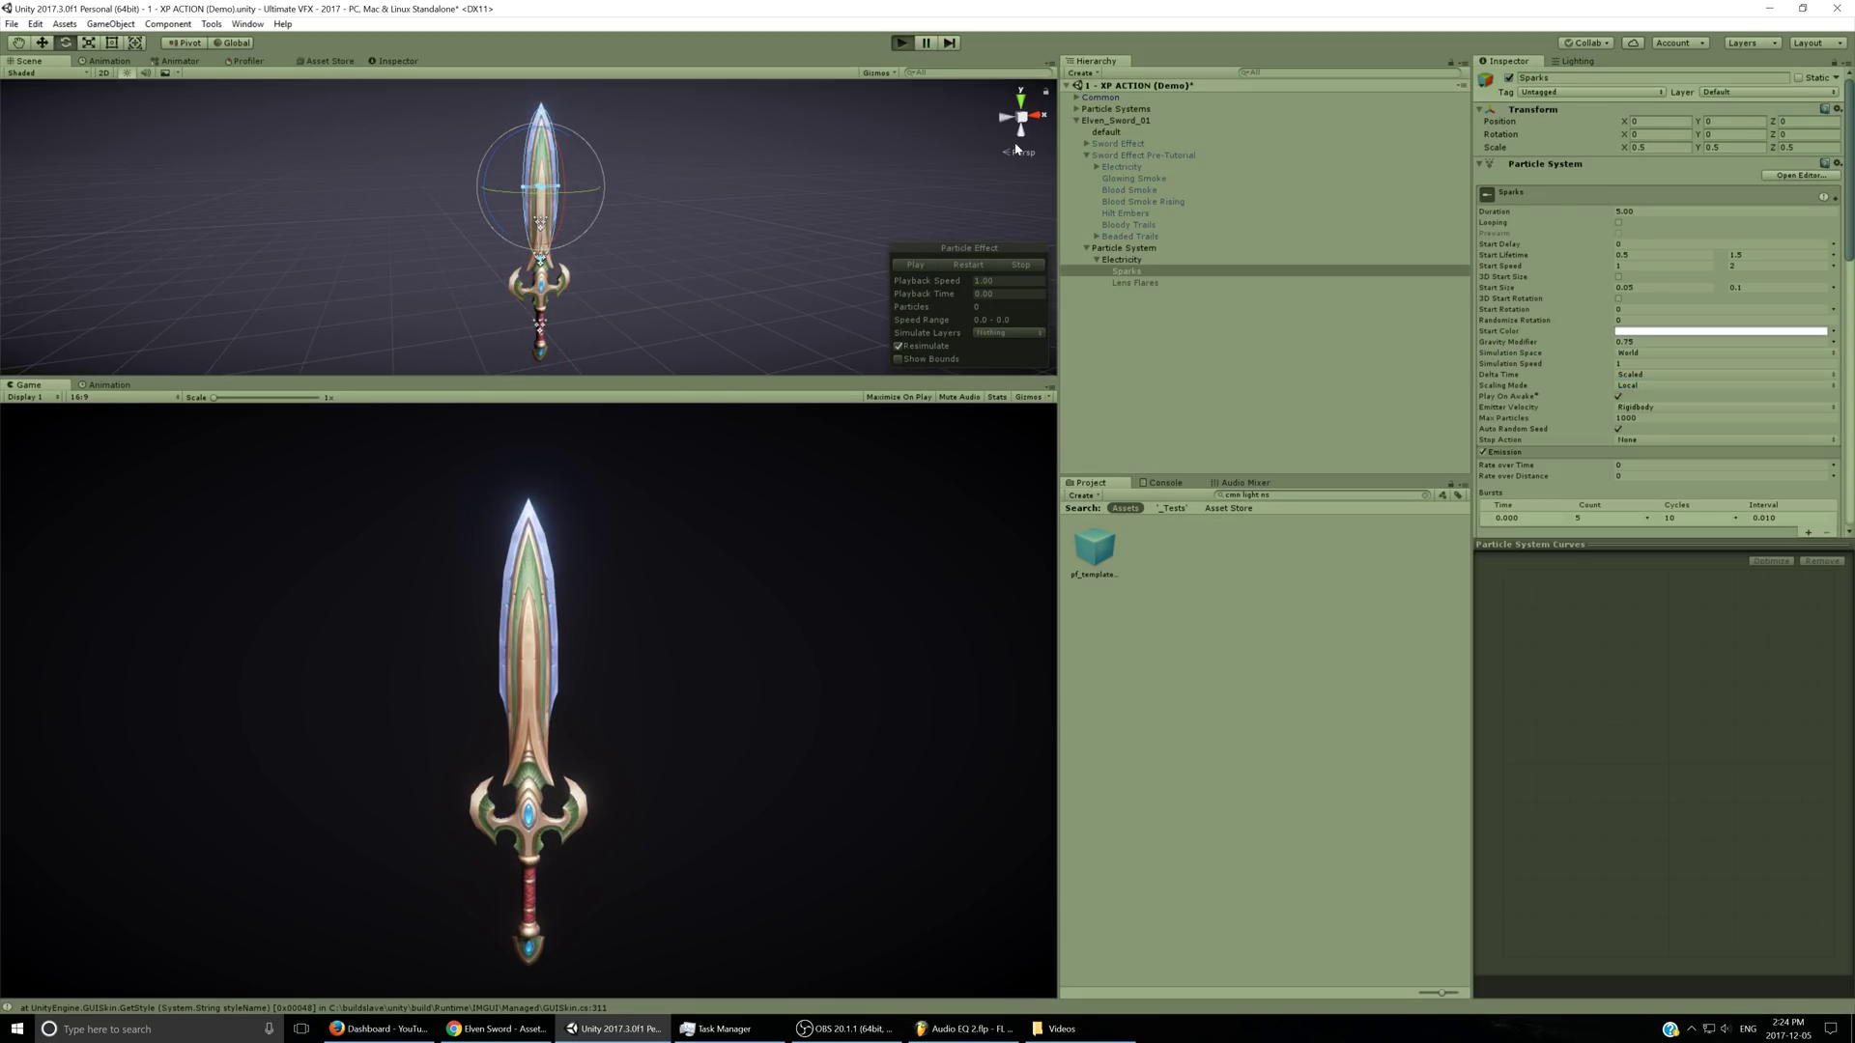
pyautogui.click(1097, 122)
pyautogui.moveTo(504, 288); pyautogui.dragTo(406, 318)
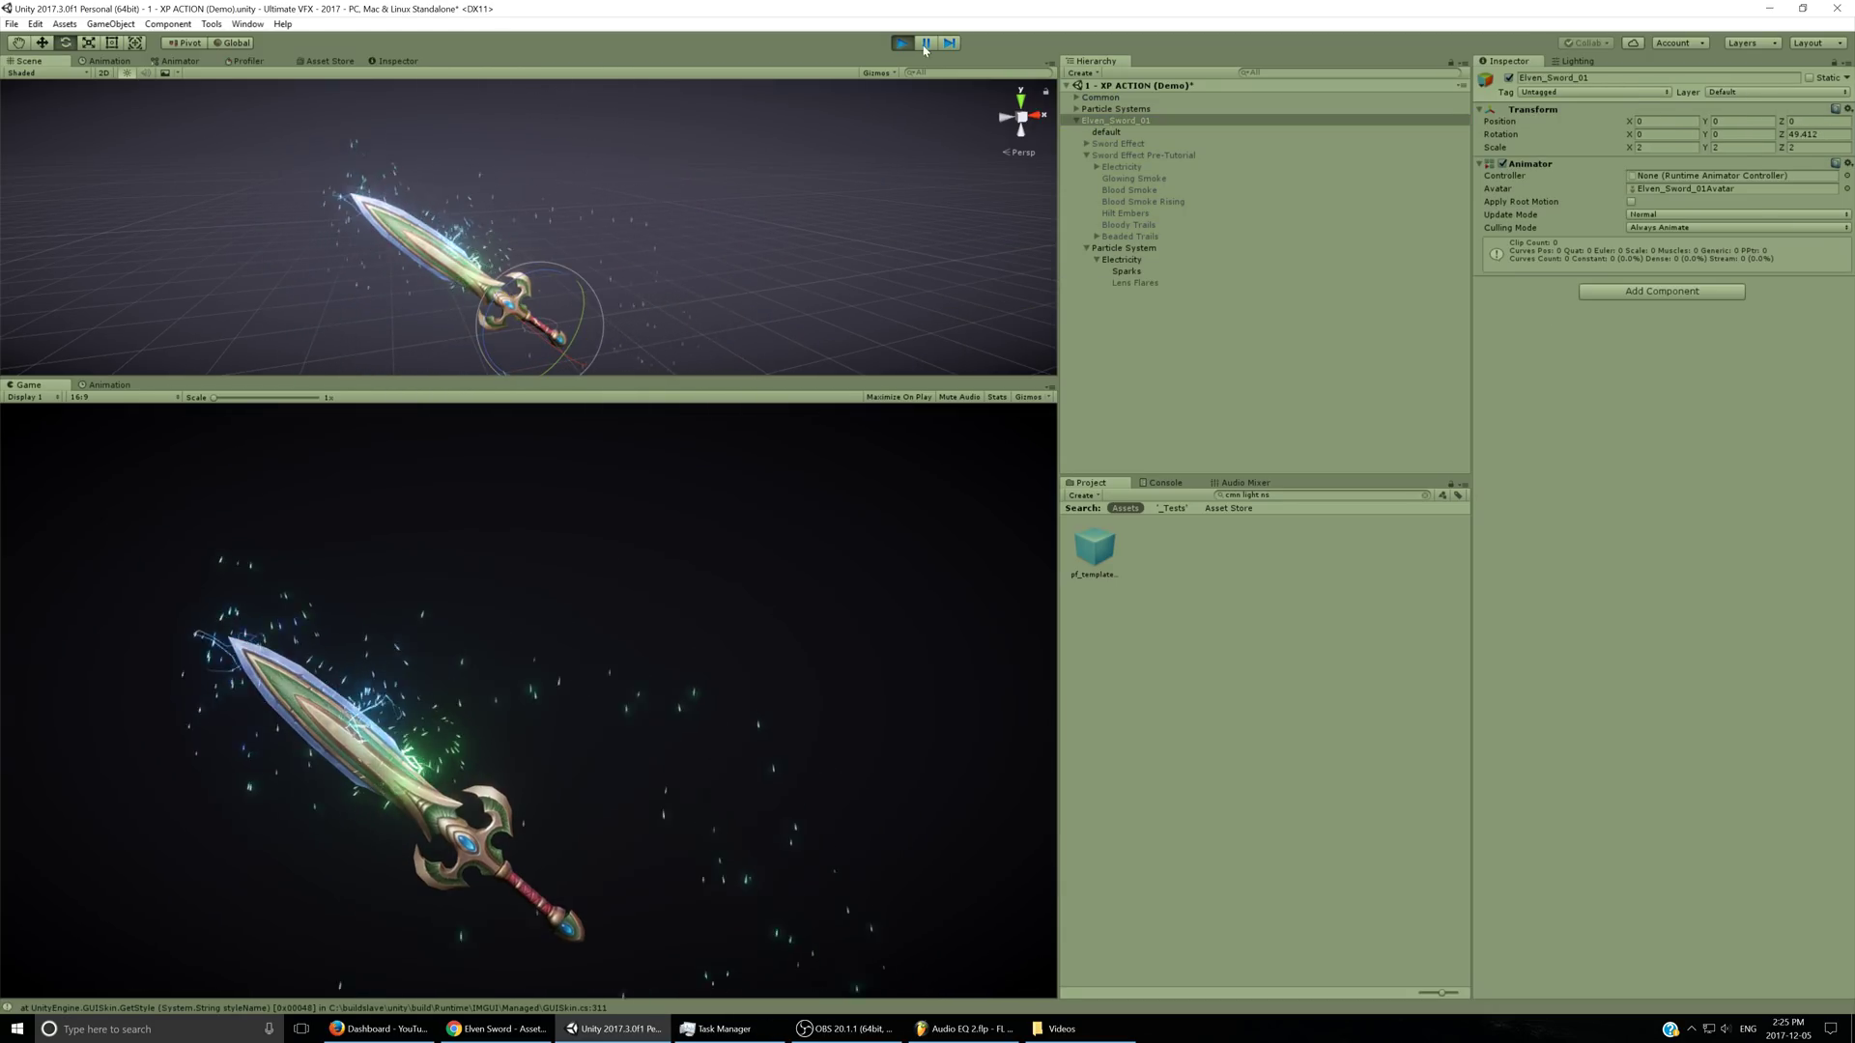